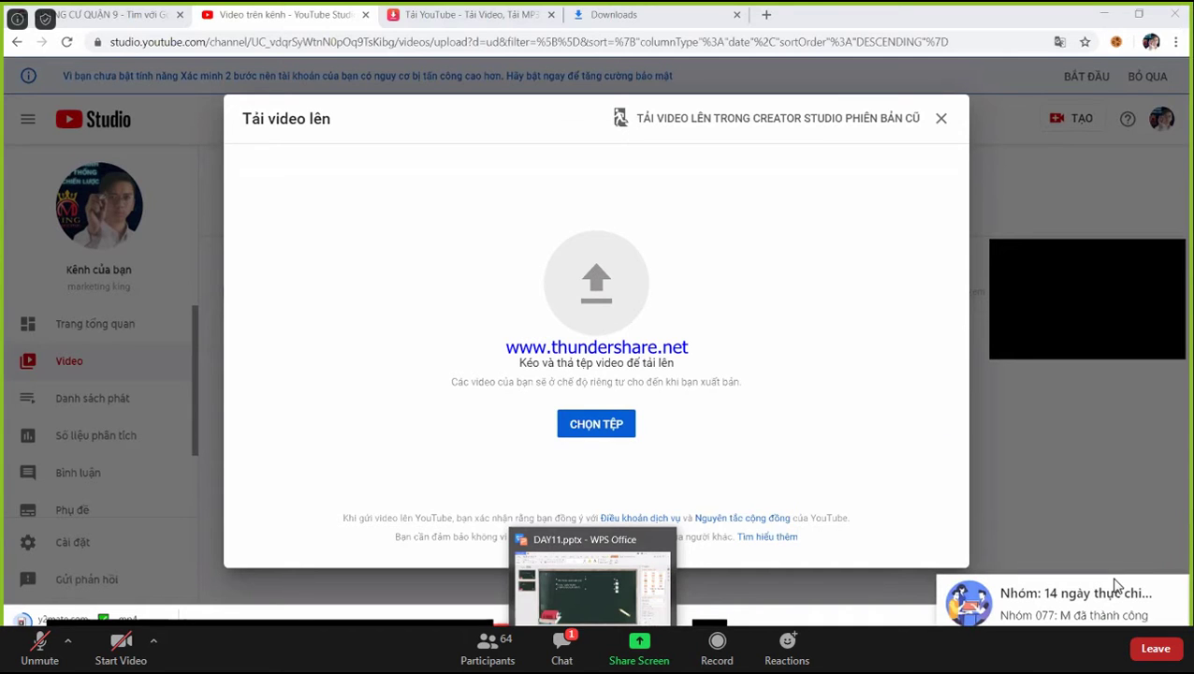
# Open the new-message notification from the Zalo group "14 ngày thực chiến" and read its latest messages
pyautogui.click(1157, 611)
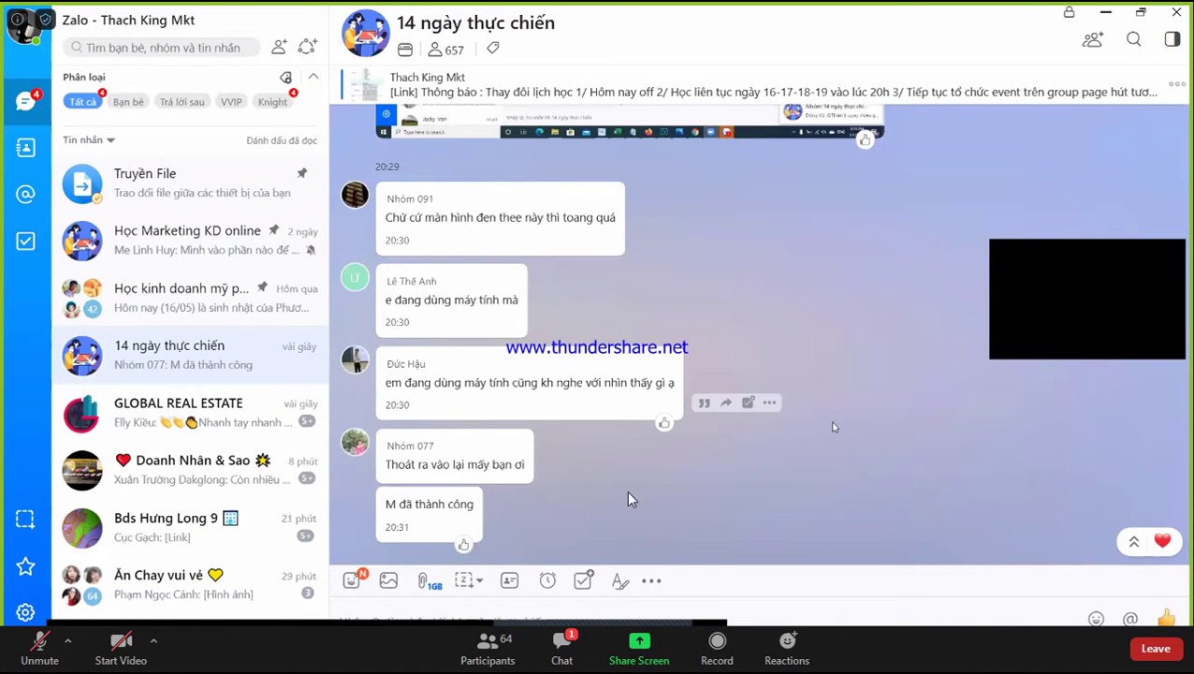
pyautogui.scroll(1, 748, 455)
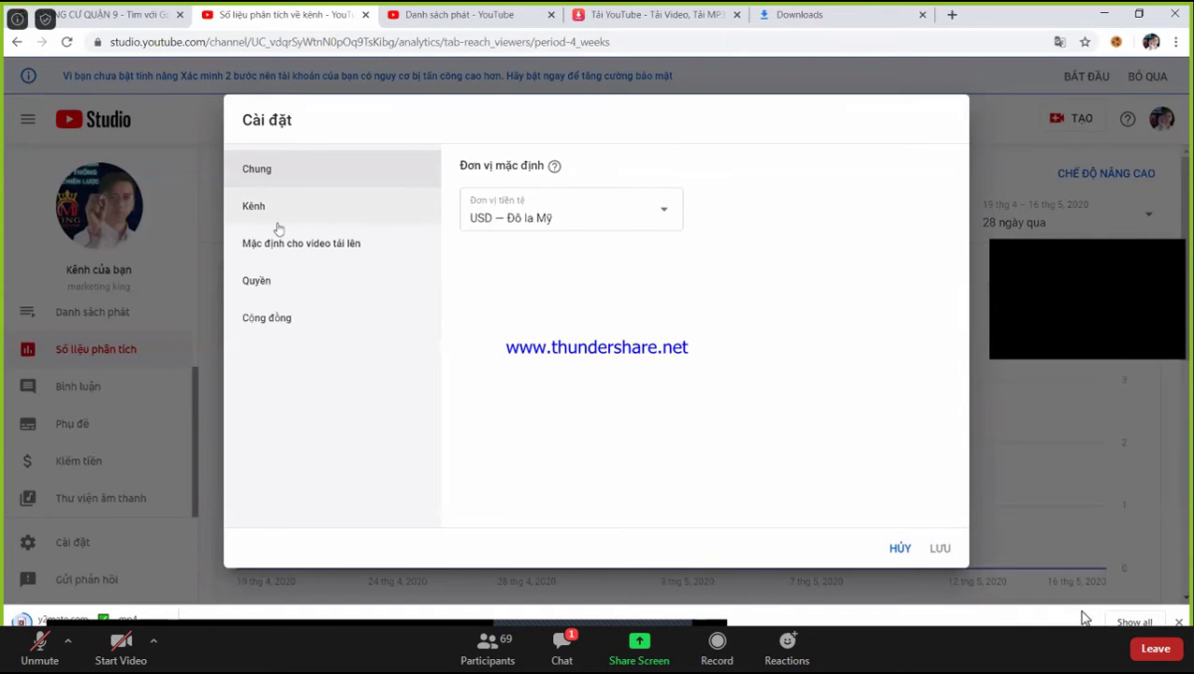
# Open the channel settings' basic information and add the channel keyword "BẤT ĐỘNG SẢN"
pyautogui.click(318, 214)
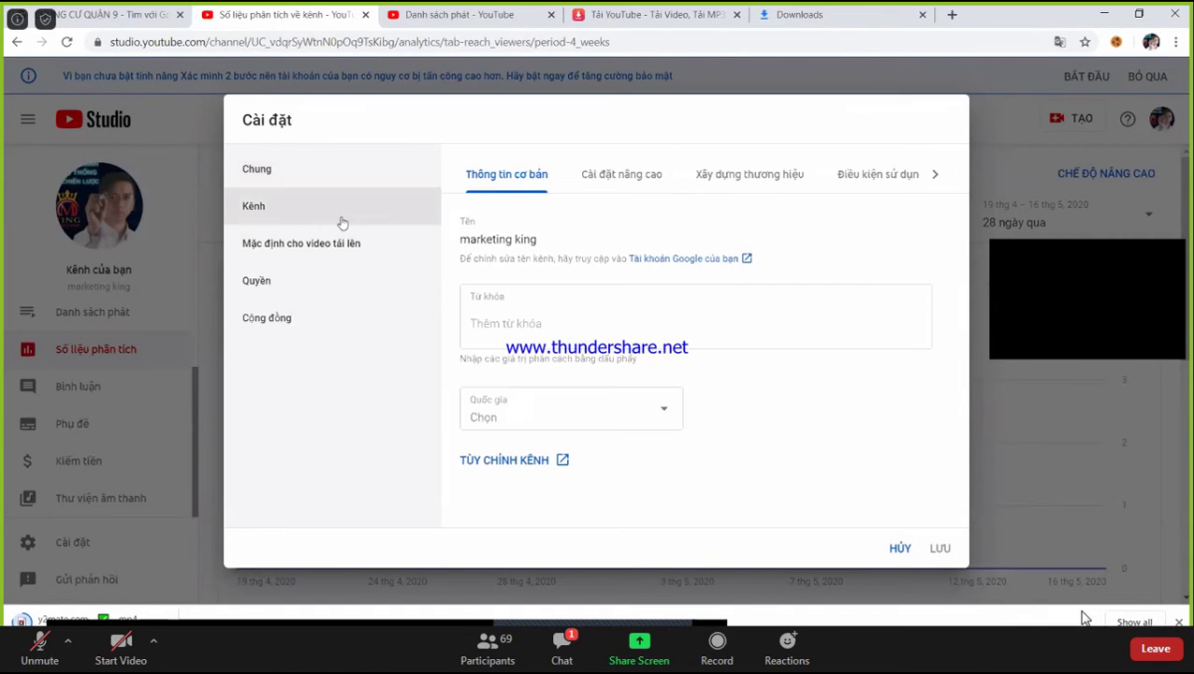
pyautogui.click(521, 326)
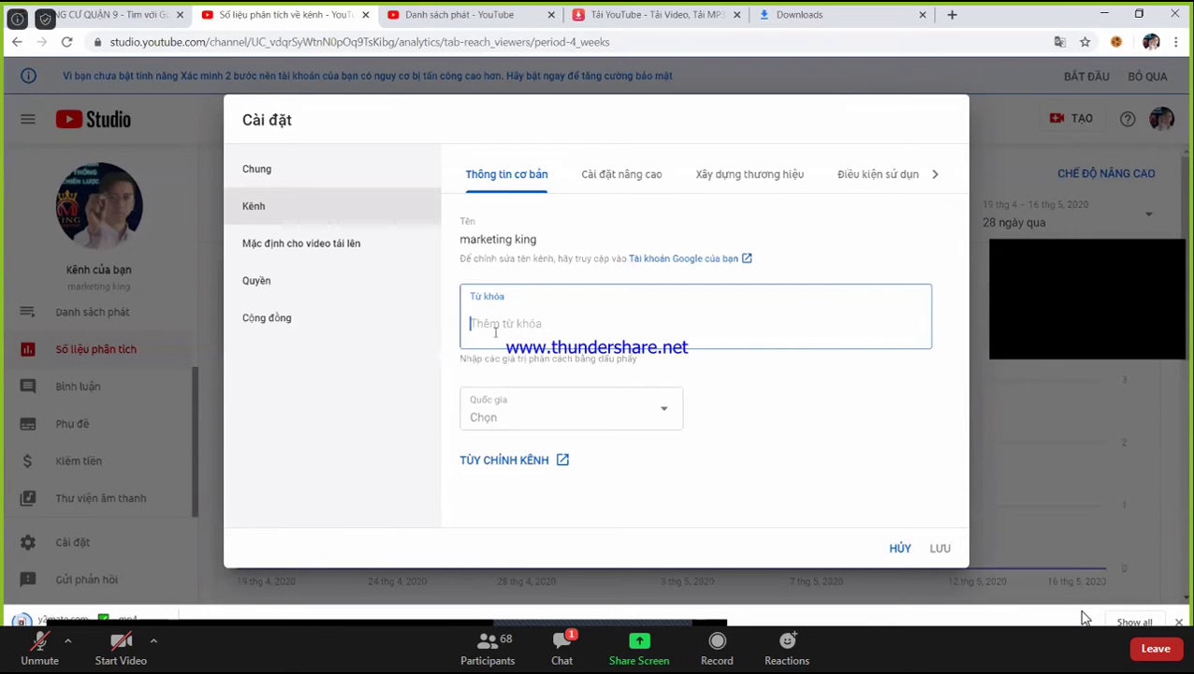
pyautogui.write('L')
pyautogui.press('BackSpace')
pyautogui.write('BATDO')
pyautogui.press('BackSpace')
pyautogui.press('BackSpace')
pyautogui.press('BackSpace')
pyautogui.write('T ĐỘNG SA')
pyautogui.write('N')
pyautogui.press('Return')
# Add "NHÀ ĐẤT" and "KINH DOANH ONLINE" as further channel keywords
pyautogui.write('NHÀ')
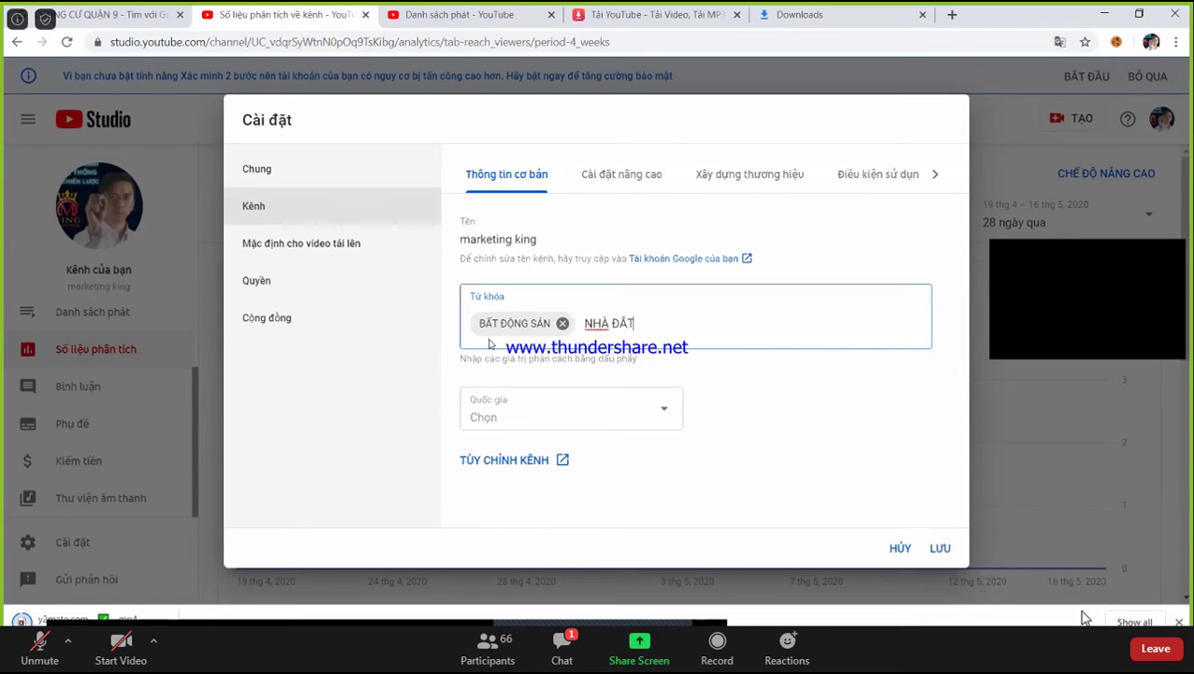
pyautogui.write(' ĐẤT')
pyautogui.press('Return')
pyautogui.write('KINH DOANH ONLINE')
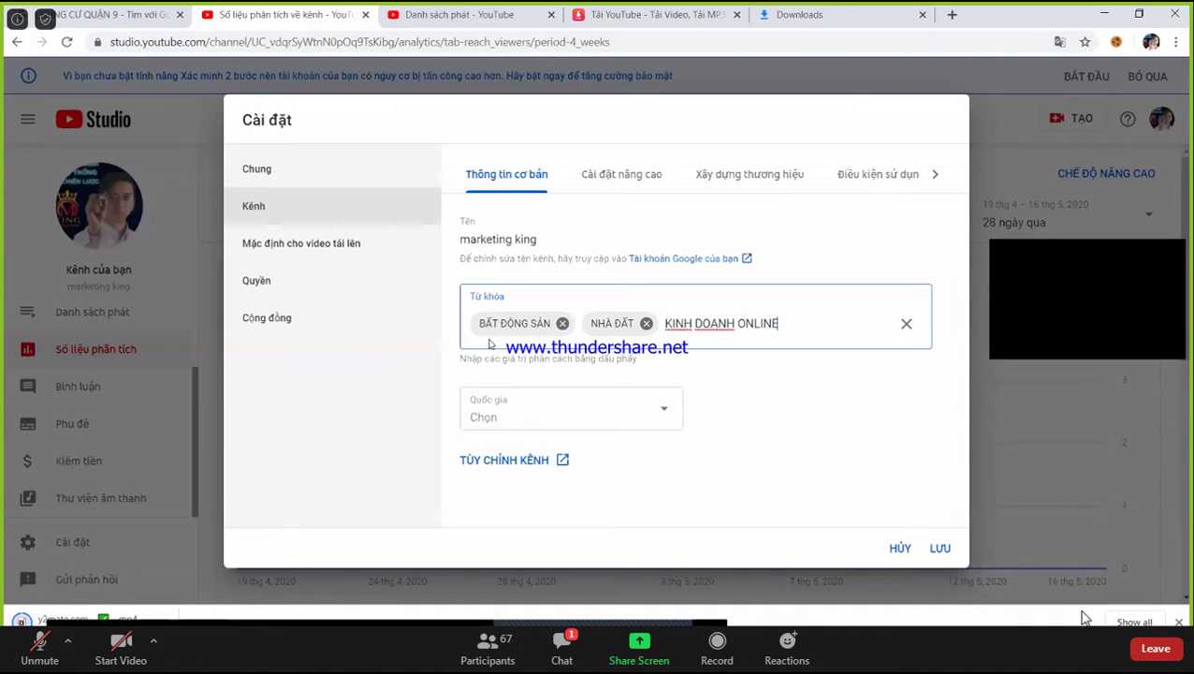
pyautogui.press('Return')
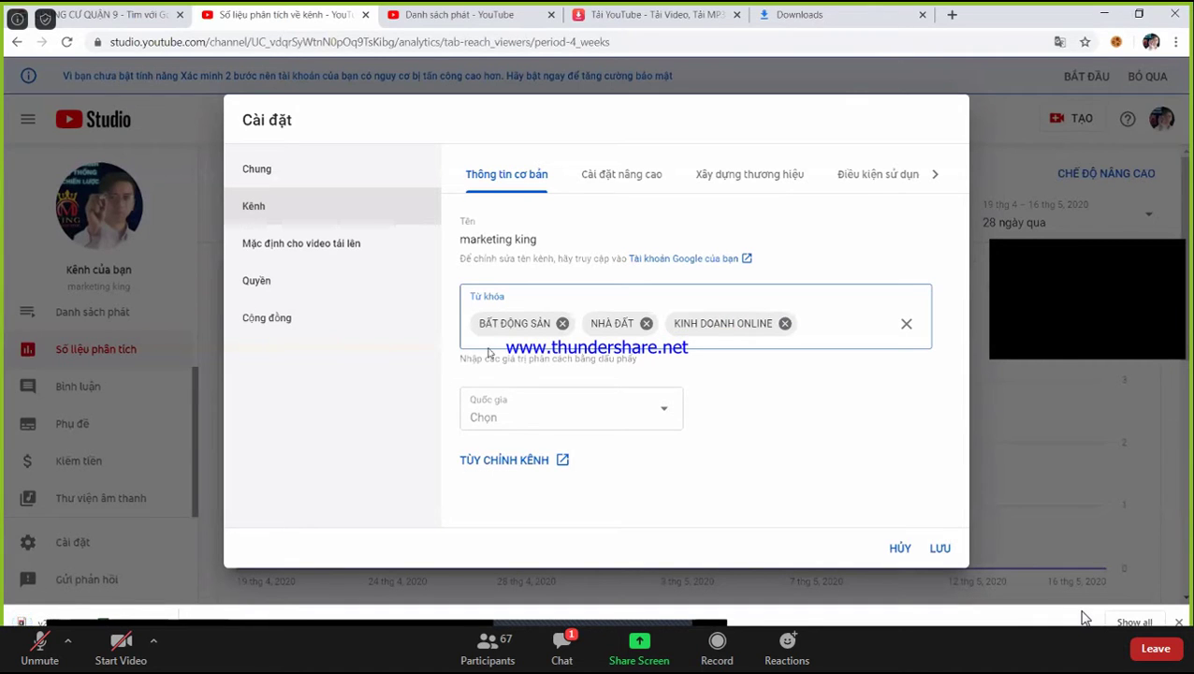
# Set the channel's country to Việt Nam and save the channel settings
pyautogui.click(666, 405)
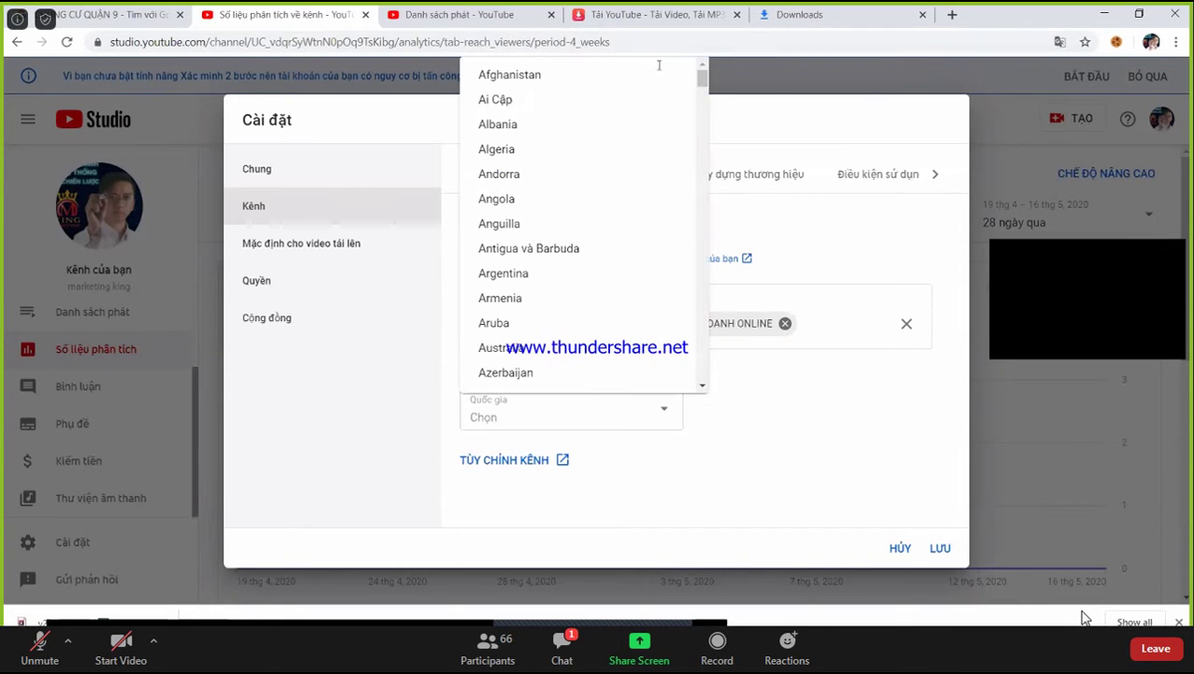
pyautogui.moveTo(704, 82); pyautogui.dragTo(701, 371)
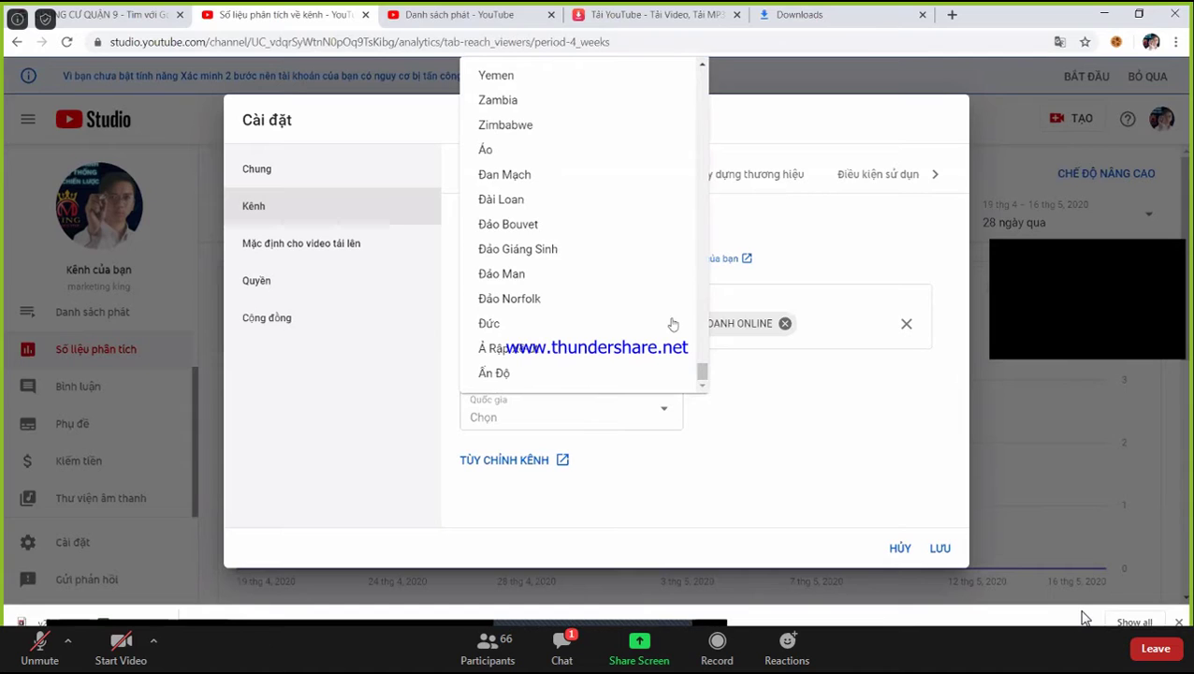
pyautogui.scroll(2, 655, 271)
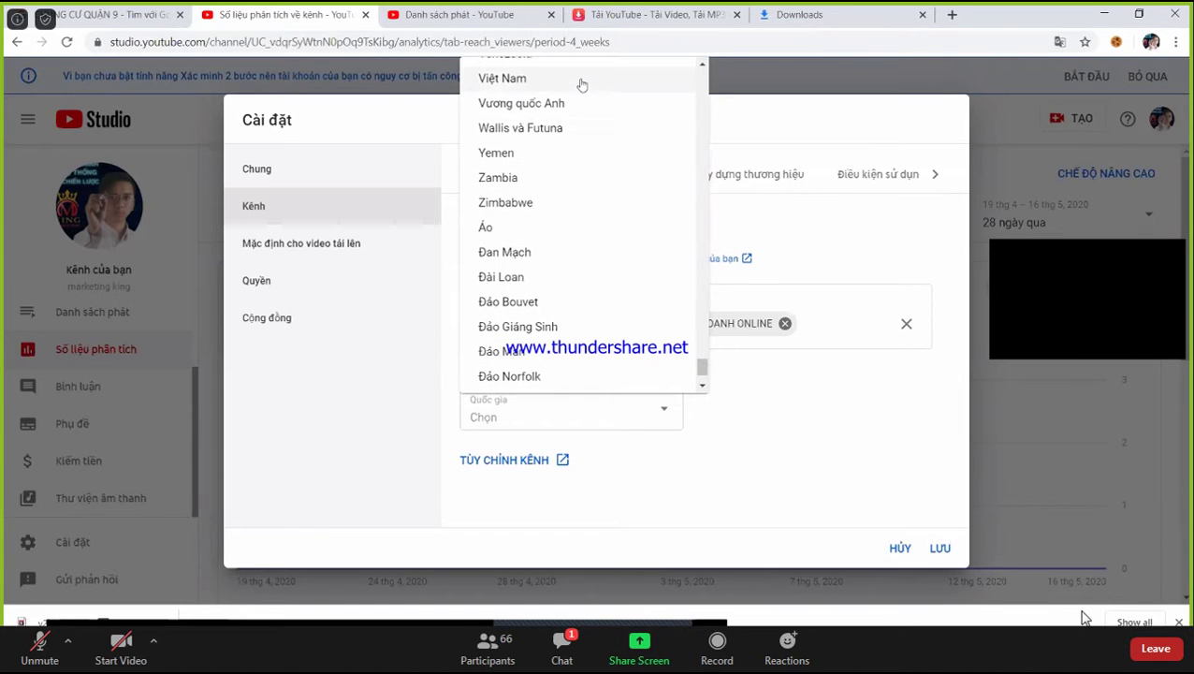
pyautogui.click(581, 81)
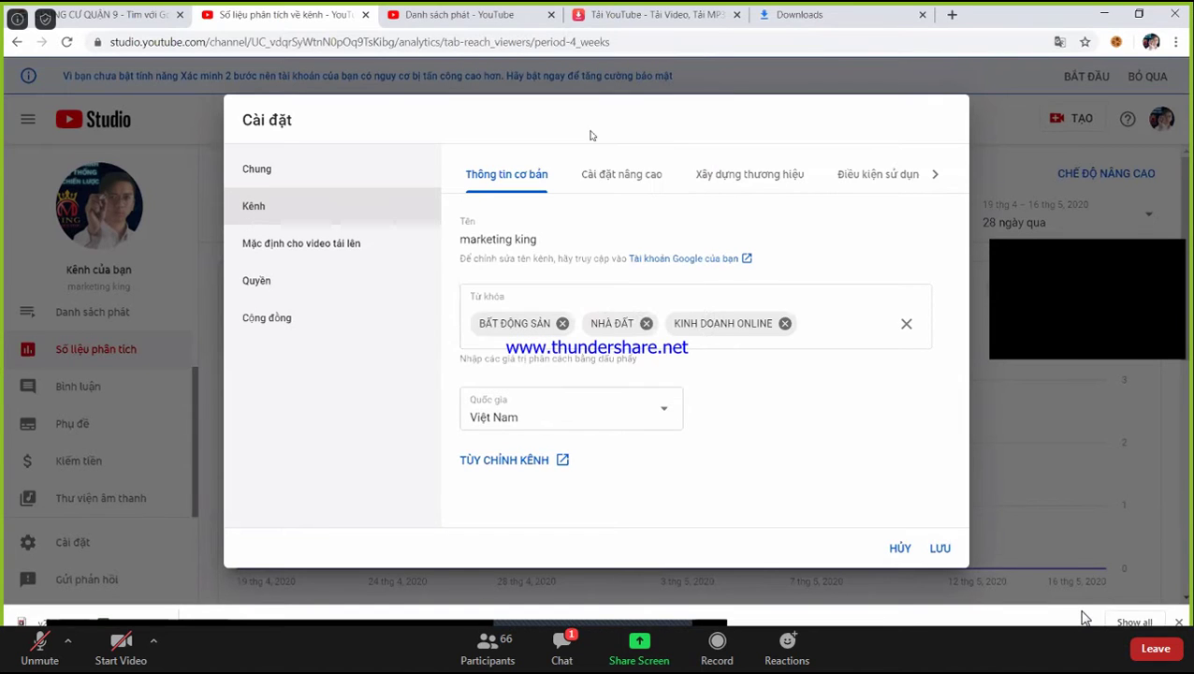
pyautogui.click(939, 549)
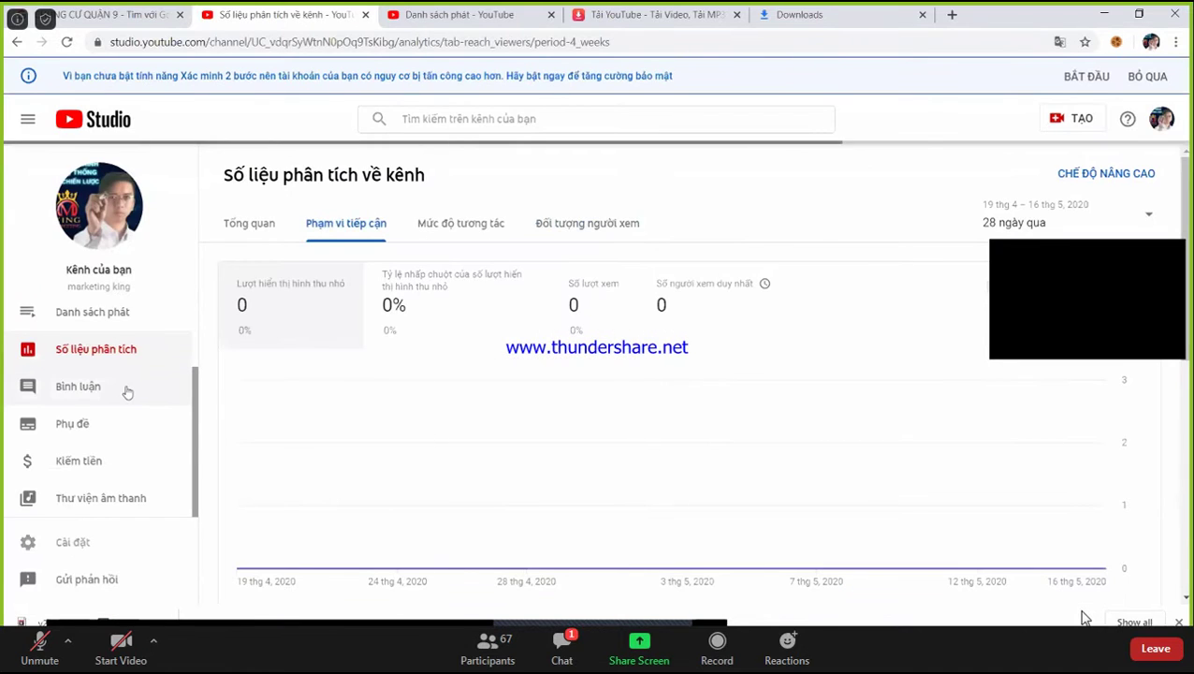
pyautogui.moveTo(494, 275)
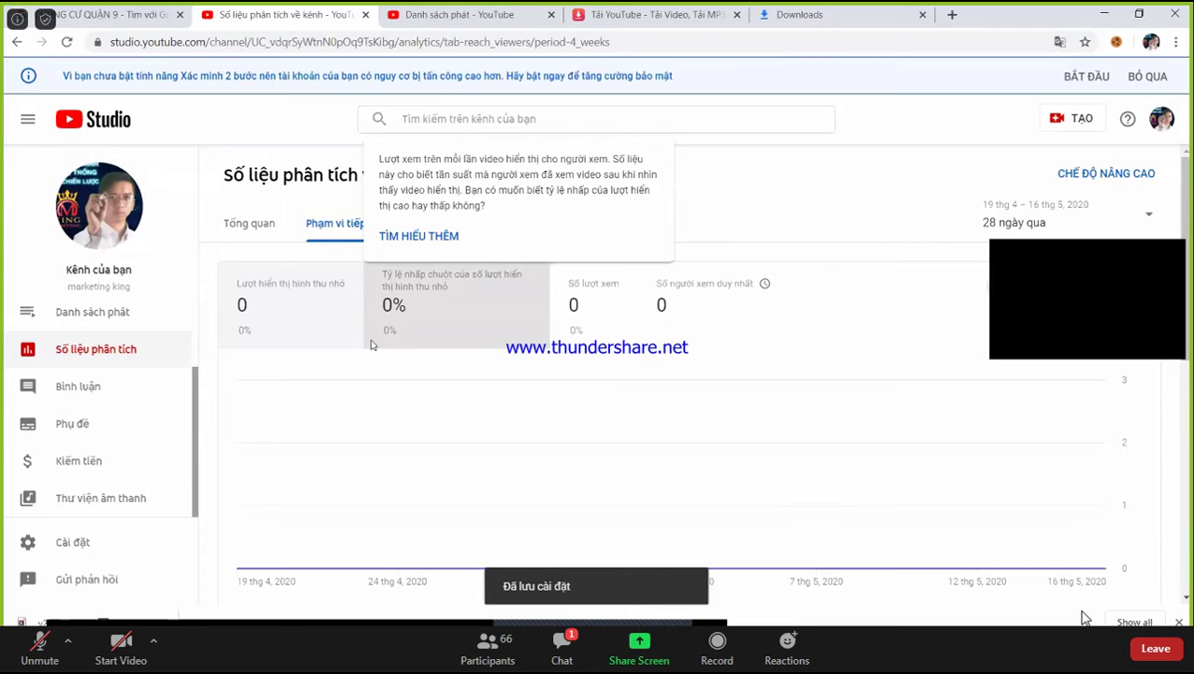
pyautogui.click(114, 323)
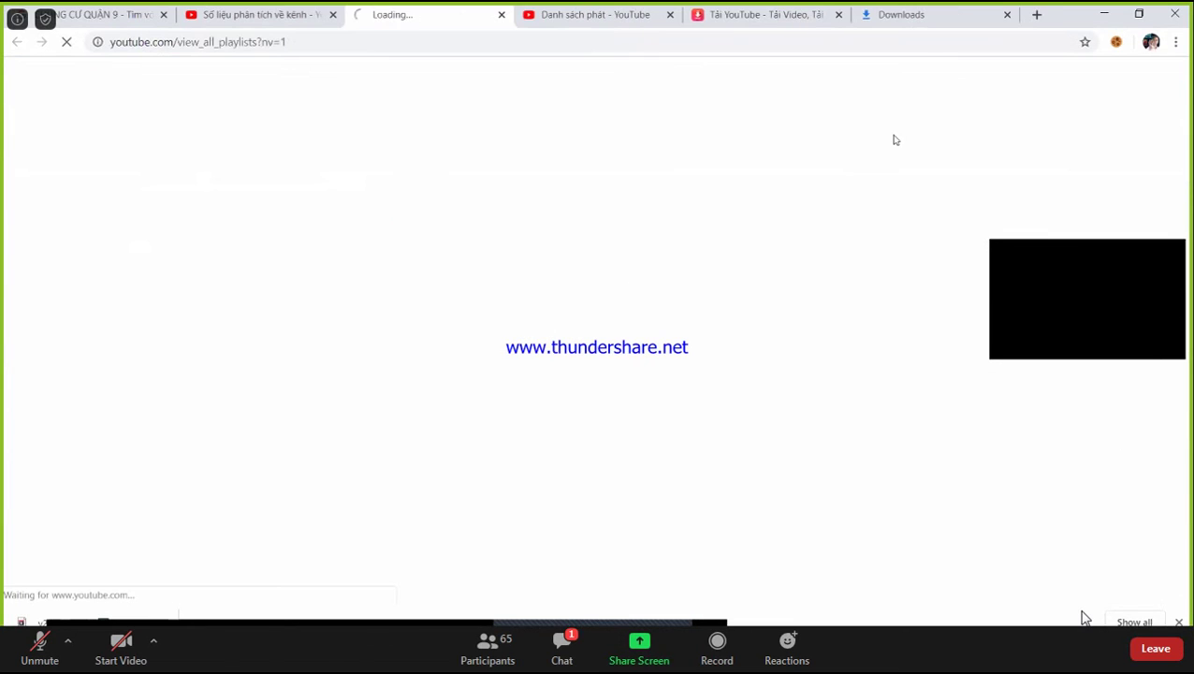
pyautogui.click(495, 15)
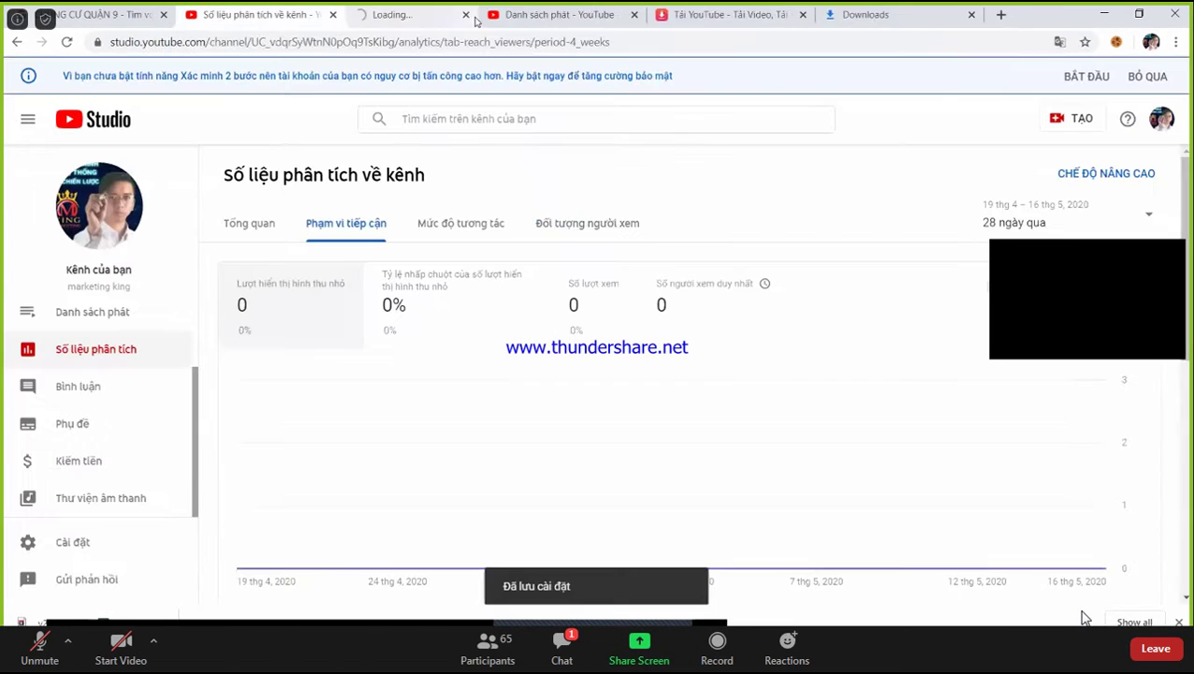
# Start a new video upload with the downloaded y2mate.com review video of the SAFIRA Khang Điền apartments
pyautogui.click(1072, 118)
pyautogui.click(1011, 154)
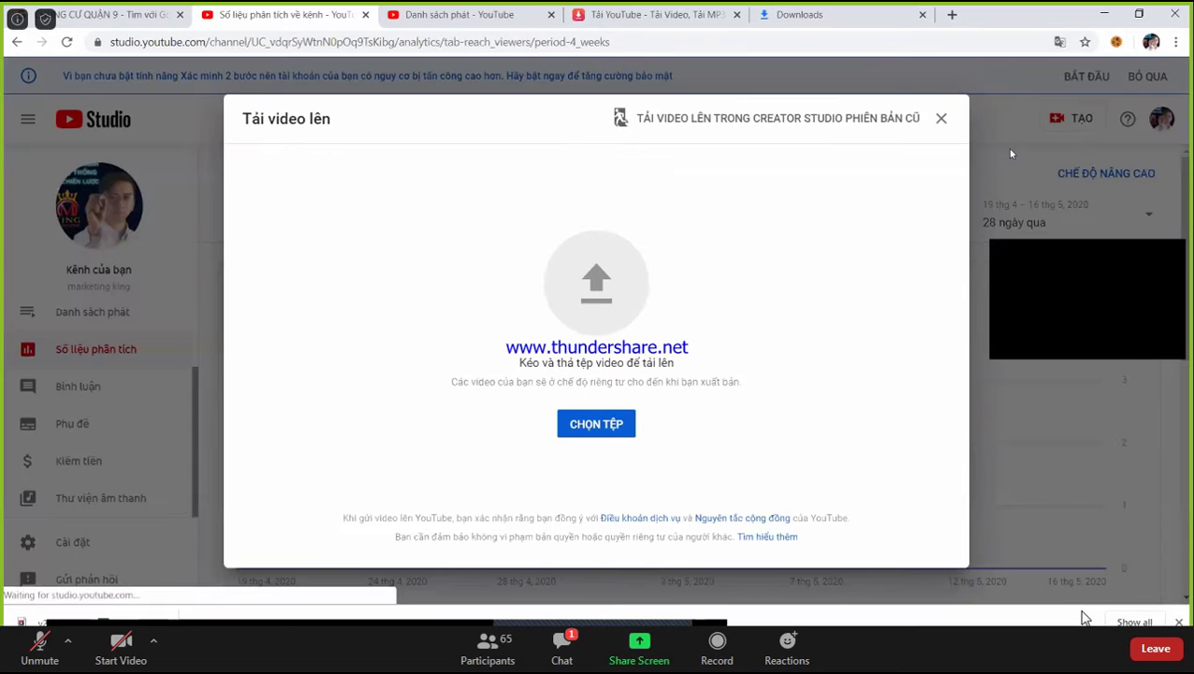
pyautogui.click(624, 307)
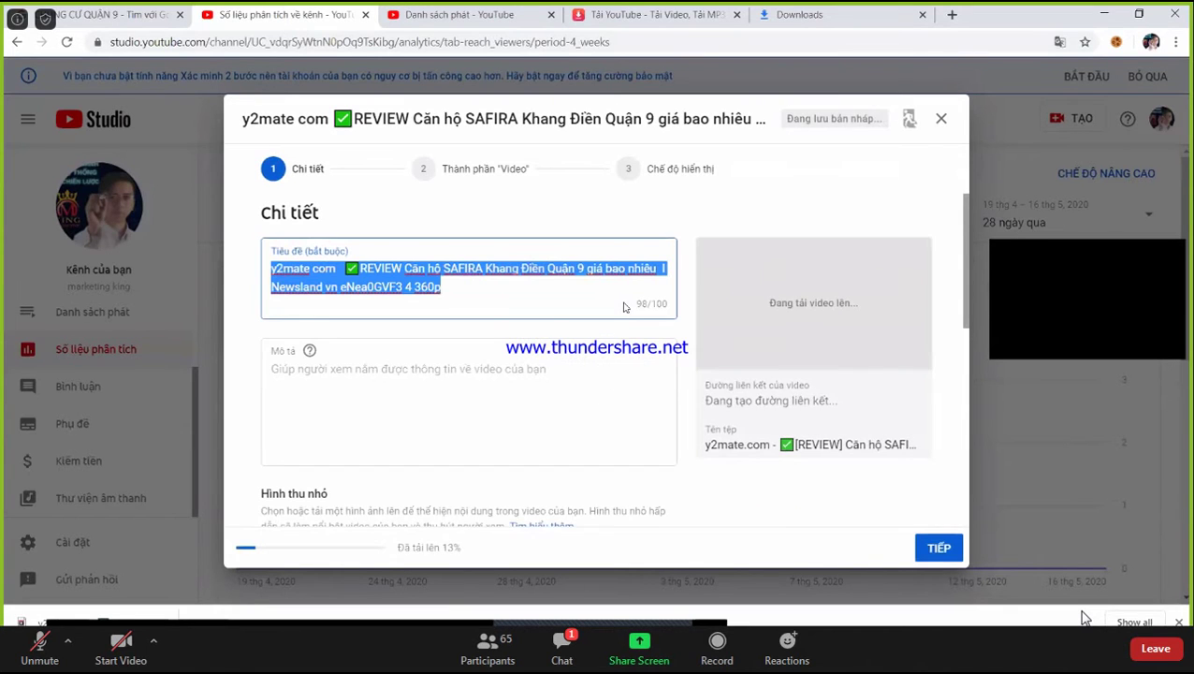
pyautogui.click(485, 316)
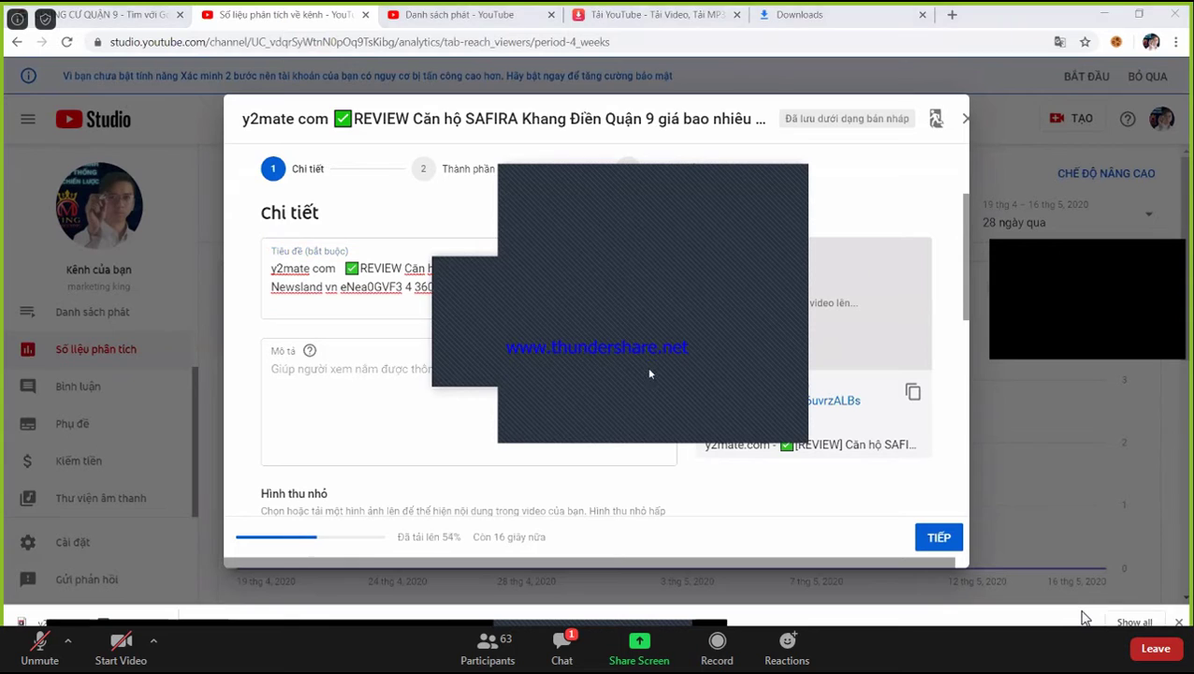
pyautogui.click(792, 180)
pyautogui.click(457, 289)
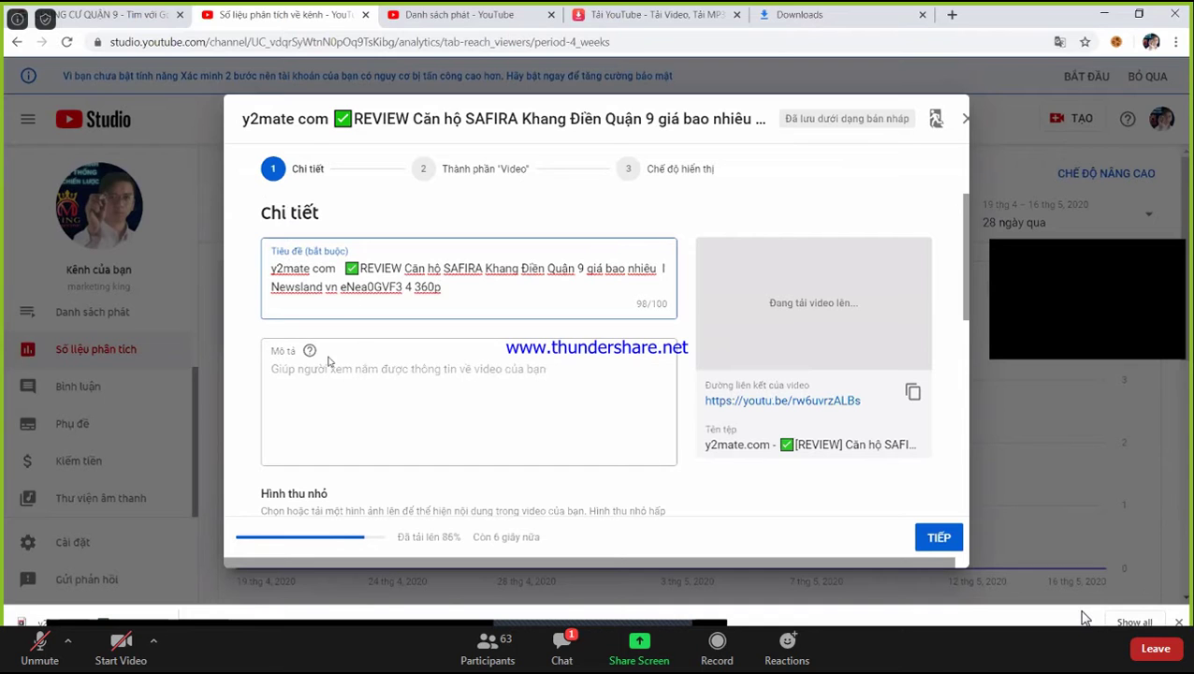
# Expand the video's additional detail options and look through the thumbnail, playlist, audience, tags, language, recording date and licence settings
pyautogui.scroll(-2, 329, 363)
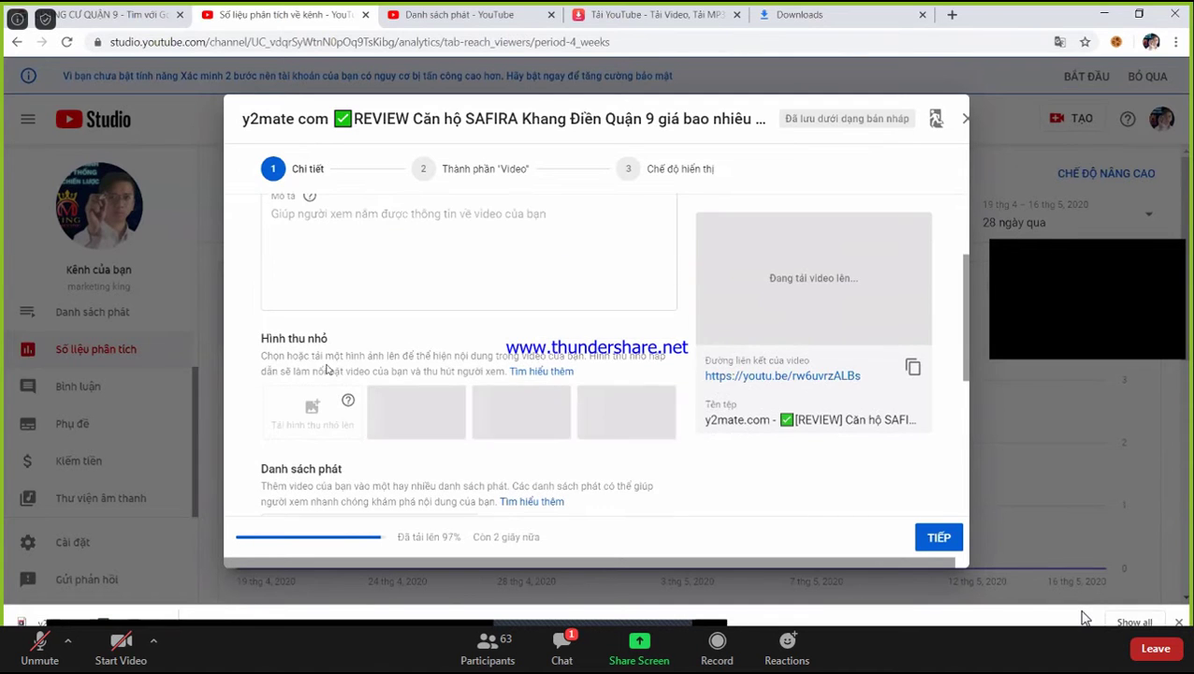
pyautogui.scroll(-2, 313, 393)
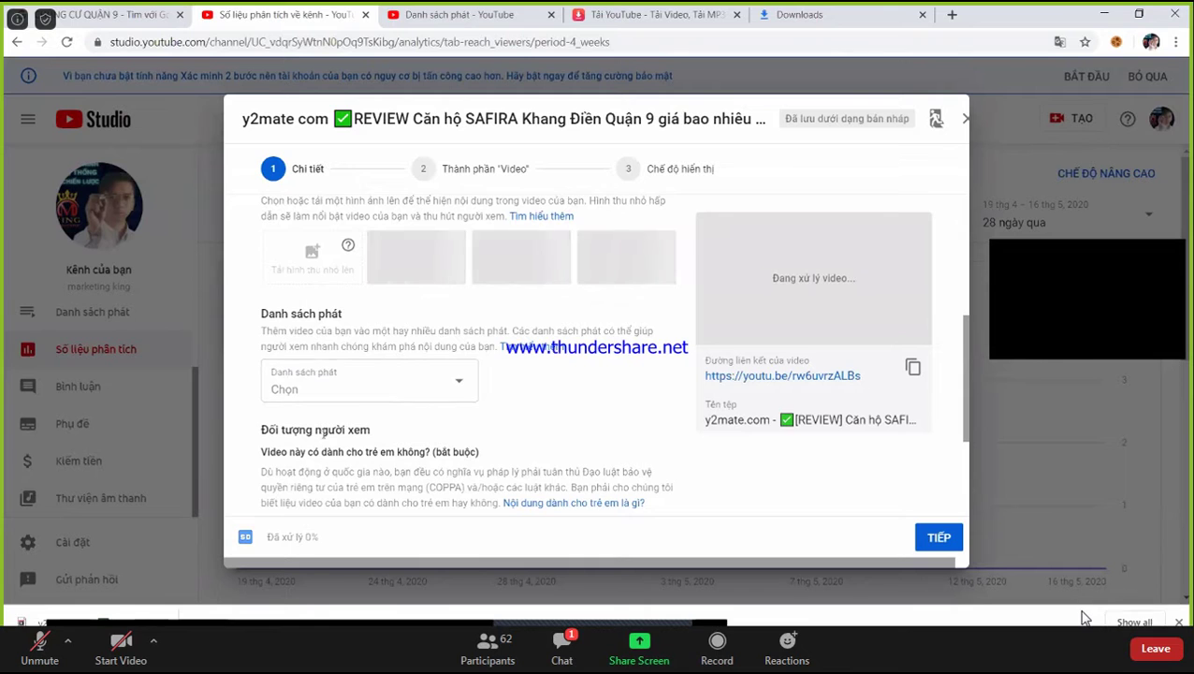
pyautogui.scroll(-3, 323, 440)
pyautogui.click(343, 461)
pyautogui.scroll(-3, 322, 431)
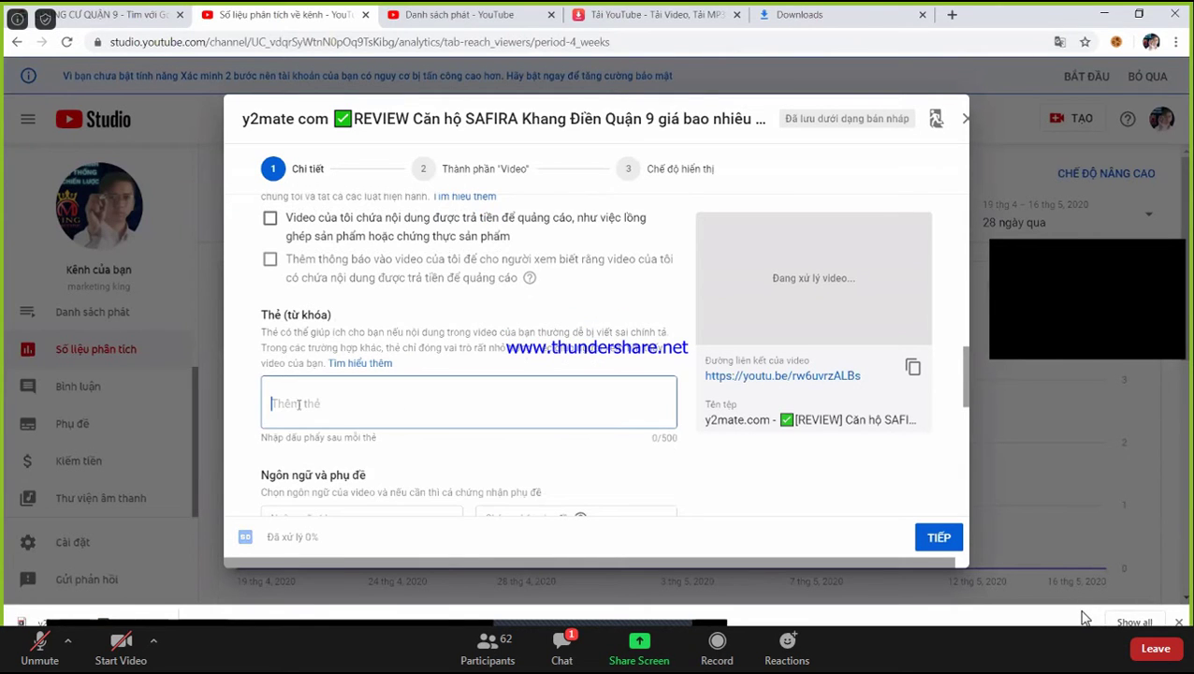
pyautogui.scroll(-2, 340, 400)
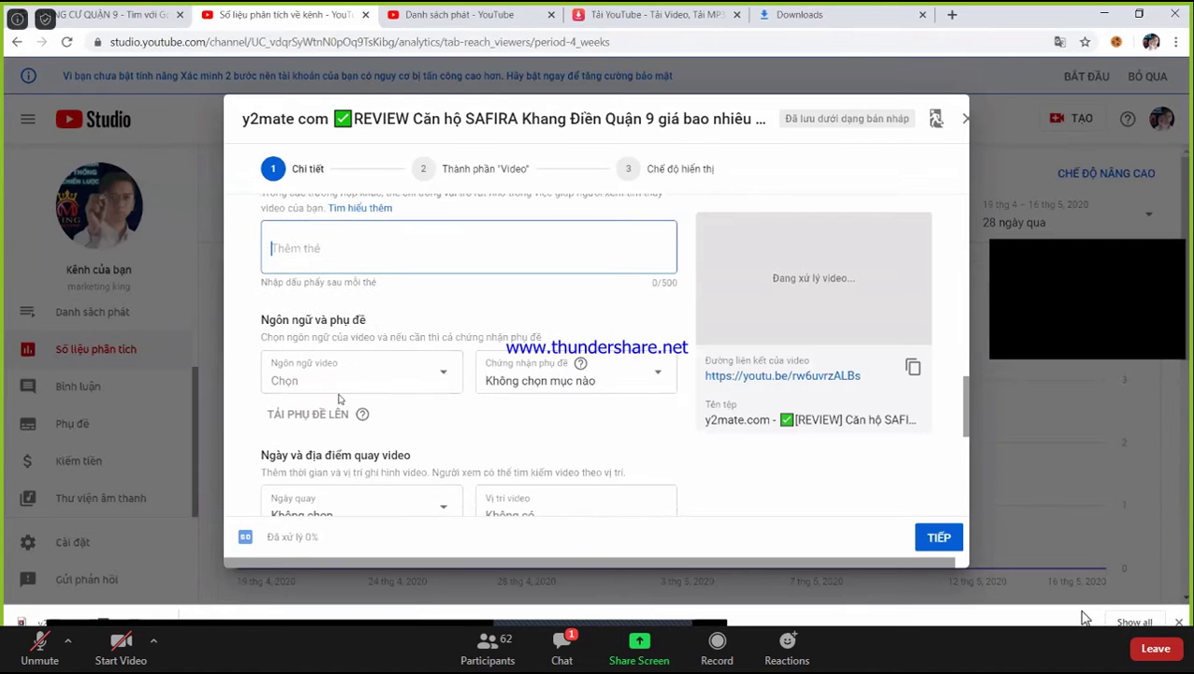
pyautogui.scroll(-2, 434, 390)
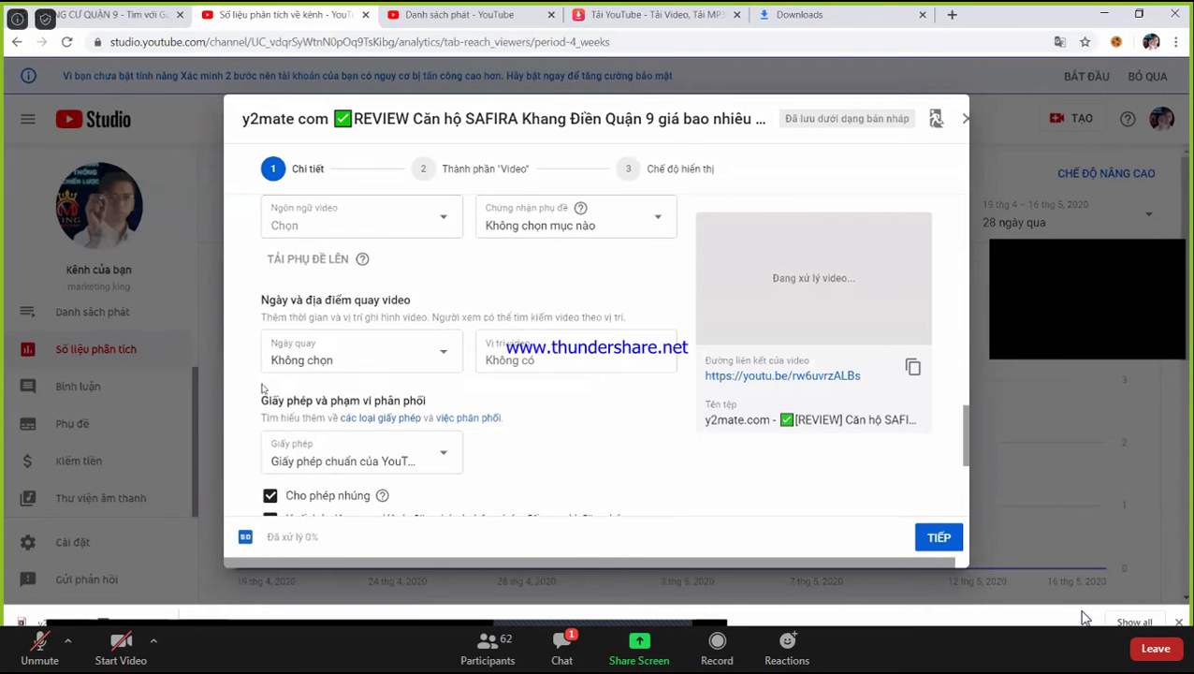
pyautogui.scroll(10, 400, 434)
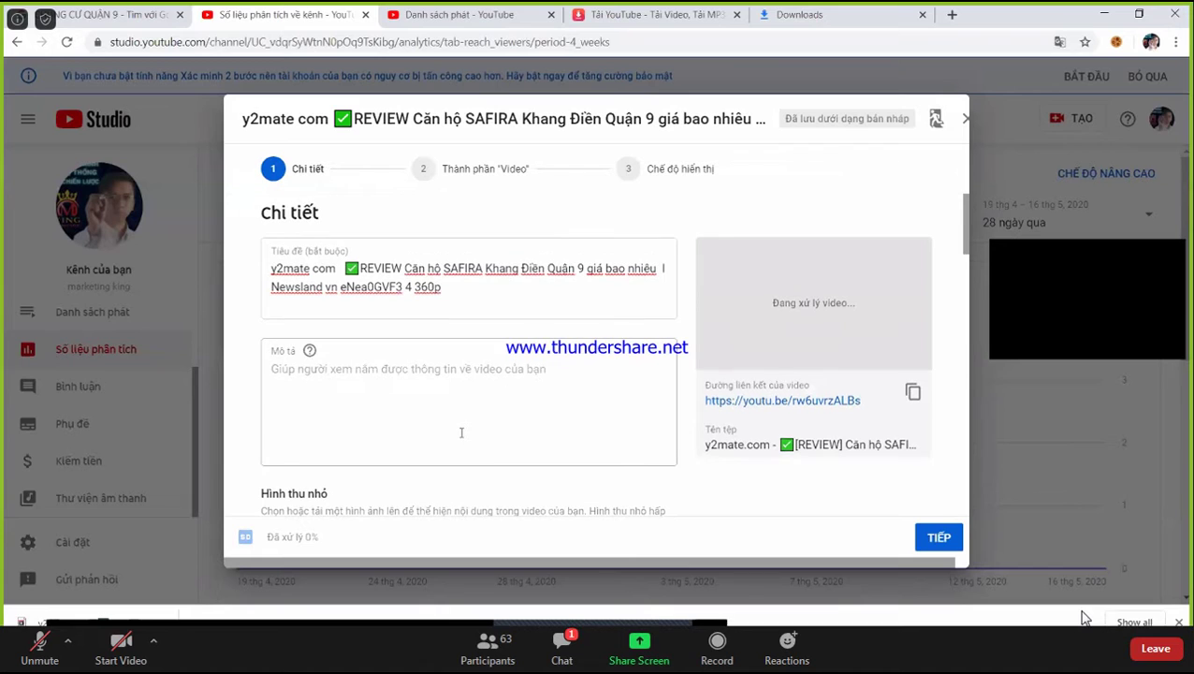
# Delete "y2mate com" and the spaces after it from the start of the video title
pyautogui.moveTo(441, 286); pyautogui.dragTo(196, 272)
pyautogui.press('BackSpace')
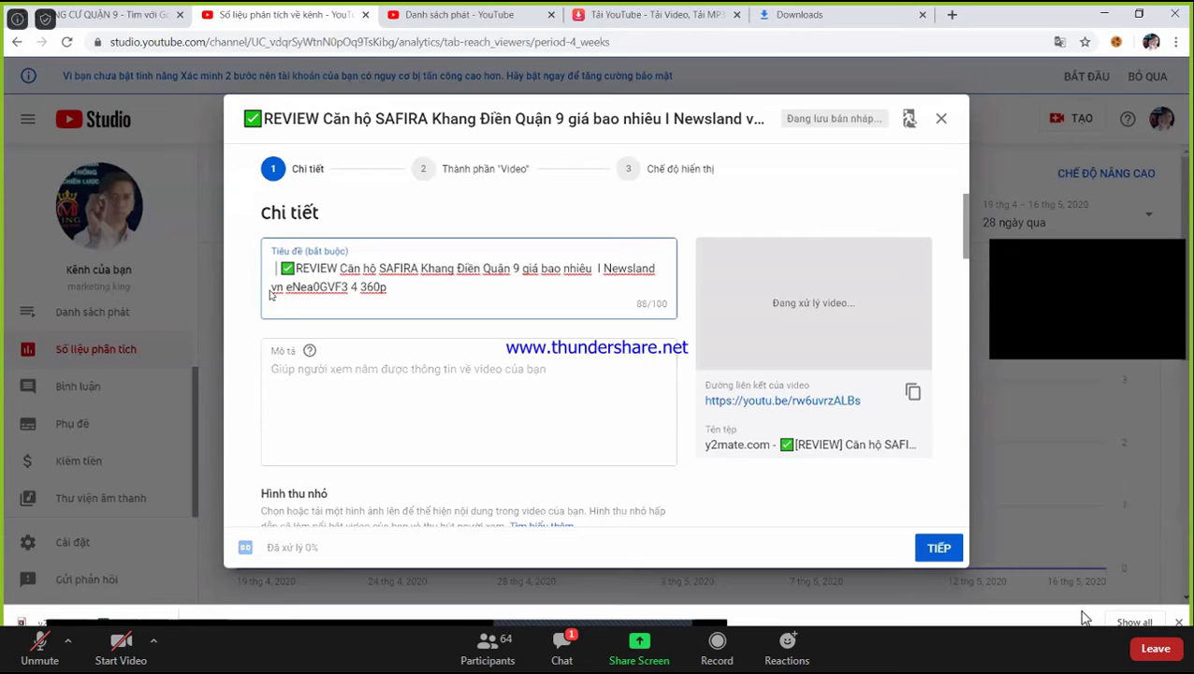
pyautogui.press('Delete')
pyautogui.press('Delete')
pyautogui.press('Delete')
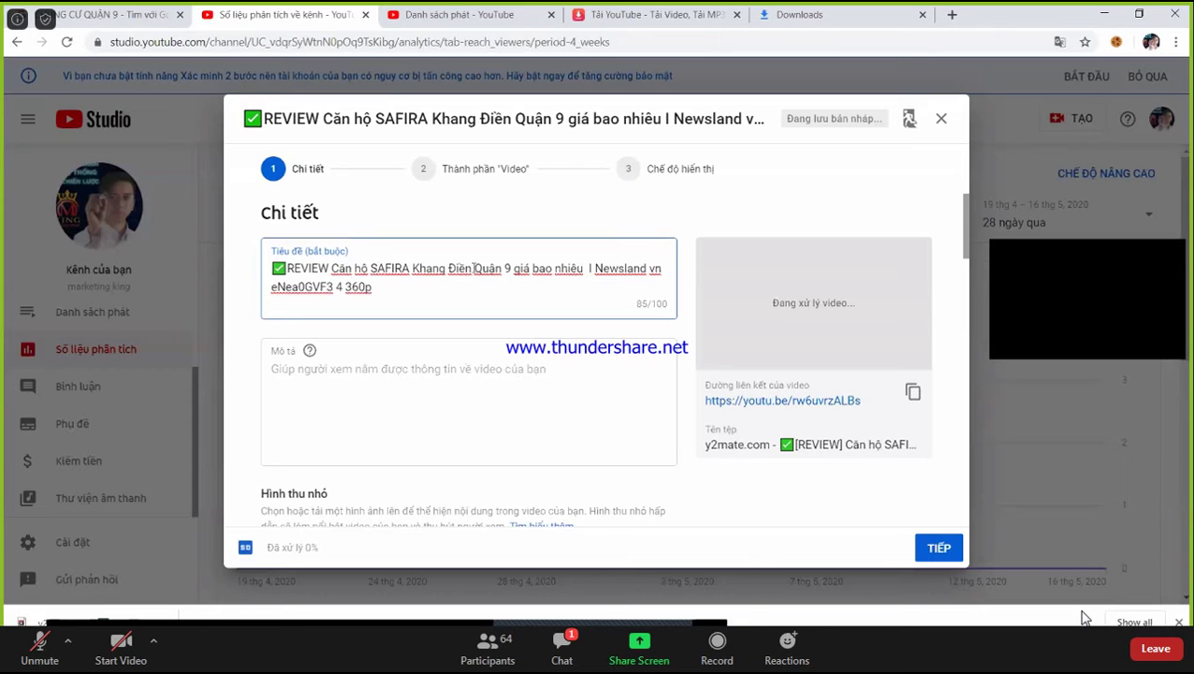
# Delete the project name "SAFIRA Khang Điền" from the video title
pyautogui.moveTo(475, 269); pyautogui.dragTo(410, 267)
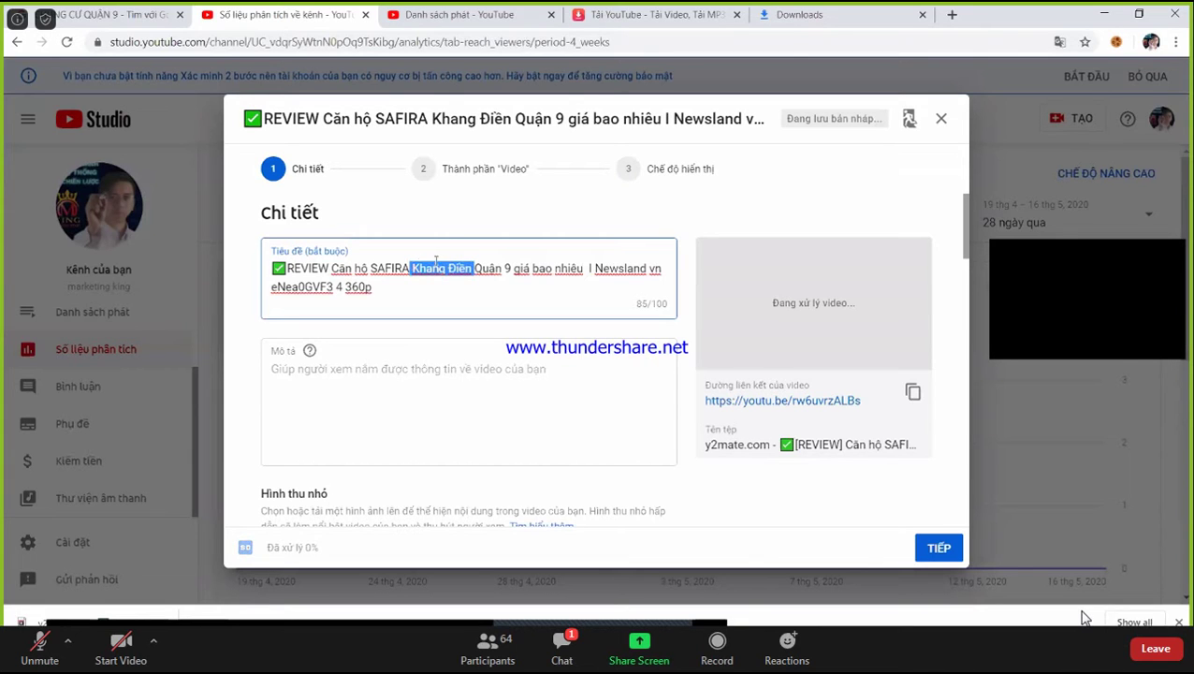
pyautogui.press('BackSpace')
pyautogui.press('BackSpace')
pyautogui.press('BackSpace')
pyautogui.press('BackSpace')
pyautogui.press('BackSpace')
pyautogui.press('BackSpace')
pyautogui.press('BackSpace')
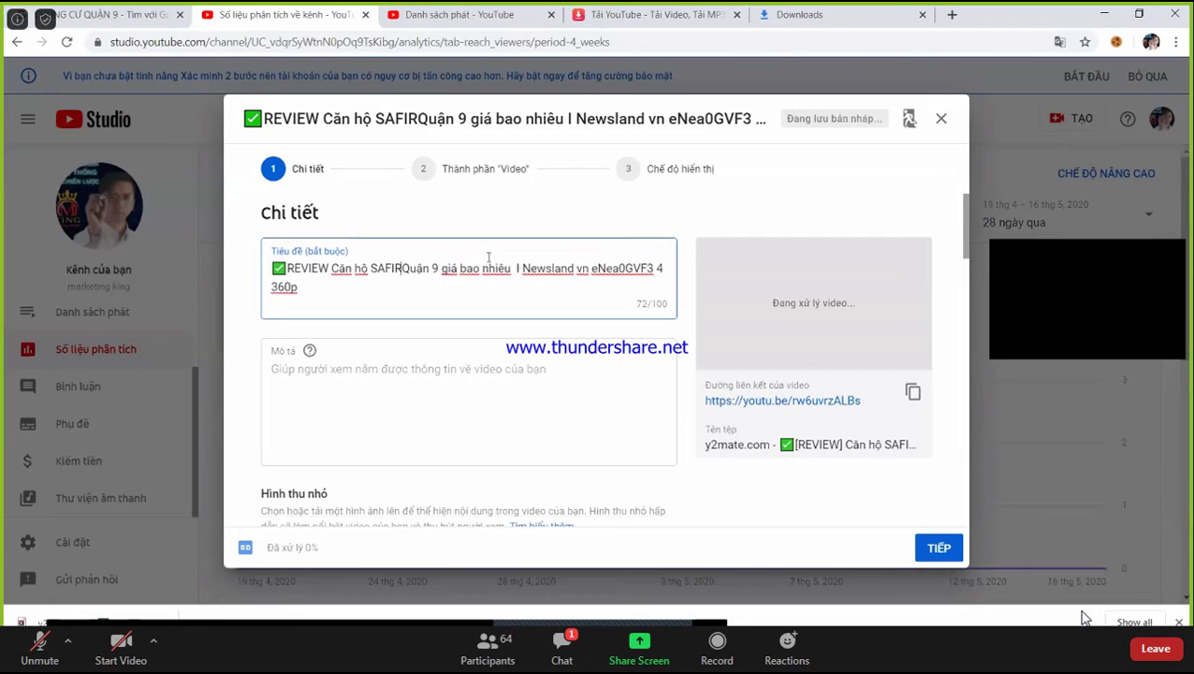
pyautogui.press('BackSpace')
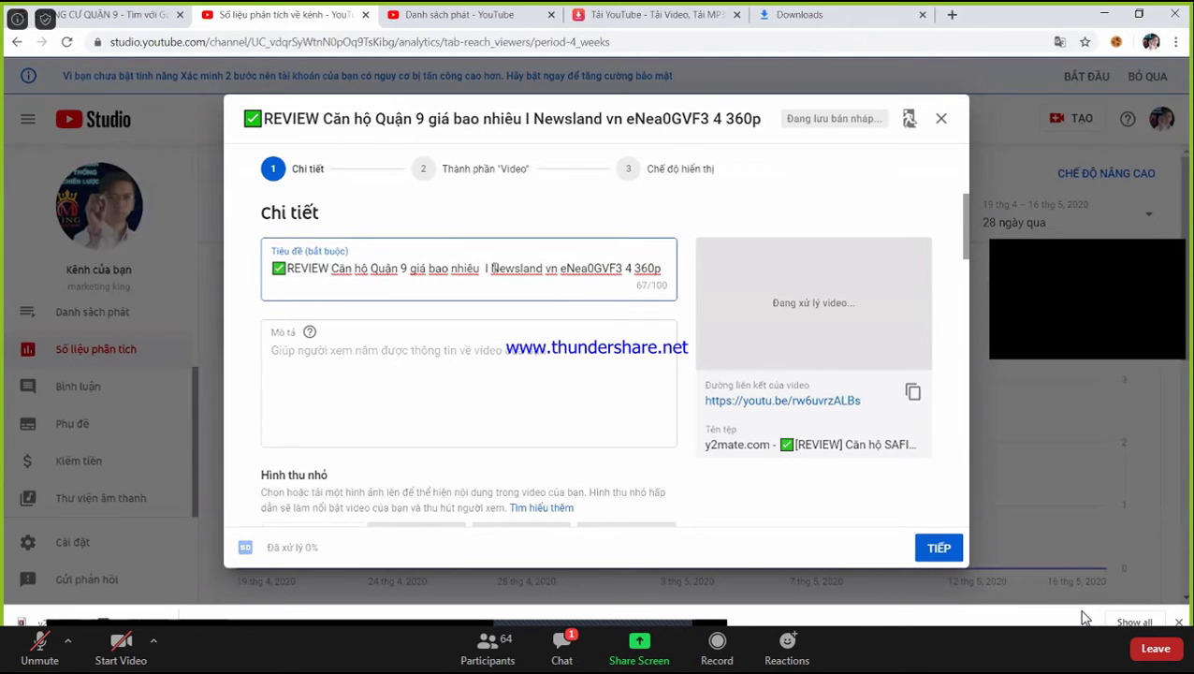
# Remove the check-mark emoji and the word "REVIEW" so the video title starts with "Căn hộ"
pyautogui.press('BackSpace')
pyautogui.press('BackSpace')
pyautogui.press('BackSpace')
pyautogui.press('BackSpace')
pyautogui.press('BackSpace')
pyautogui.press('BackSpace')
pyautogui.press('BackSpace')
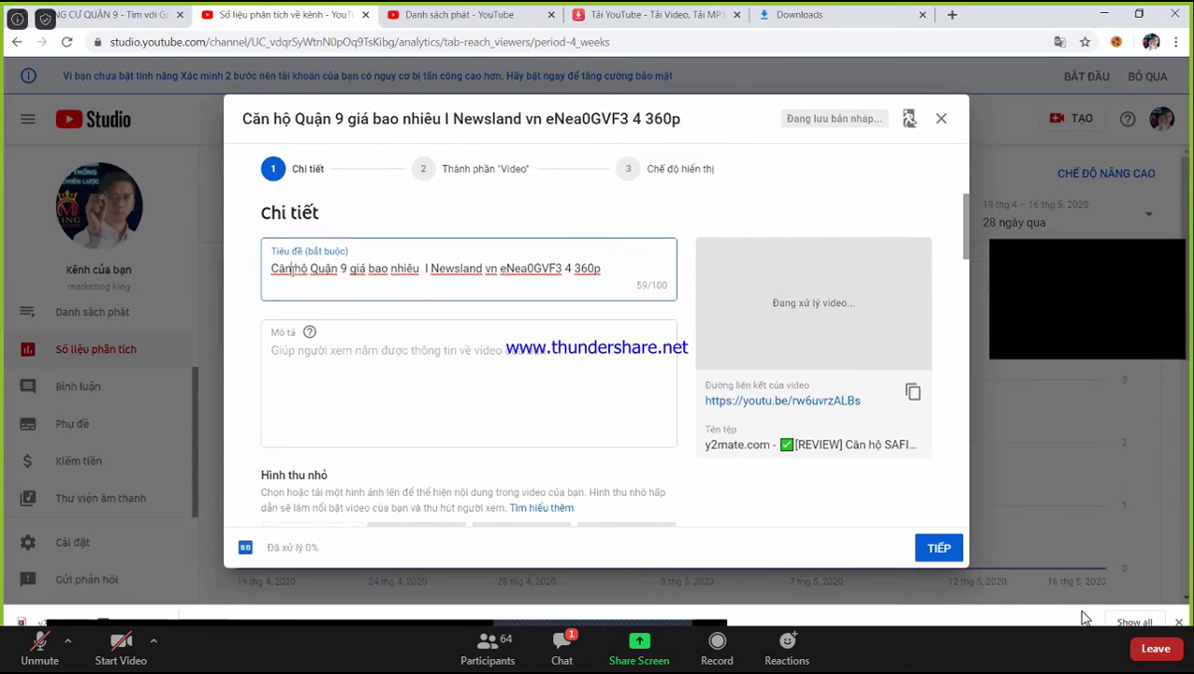
# Delete everything after "Căn hộ Quận 9" from the video title
pyautogui.hotkey('ctrl', 'shift', 'Left')
pyautogui.hotkey('ctrl', 'shift', 'Left')
pyautogui.hotkey('ctrl', 'shift', 'Left')
pyautogui.hotkey('ctrl', 'shift', 'Left')
pyautogui.press('Right')
pyautogui.moveTo(351, 268); pyautogui.dragTo(653, 270)
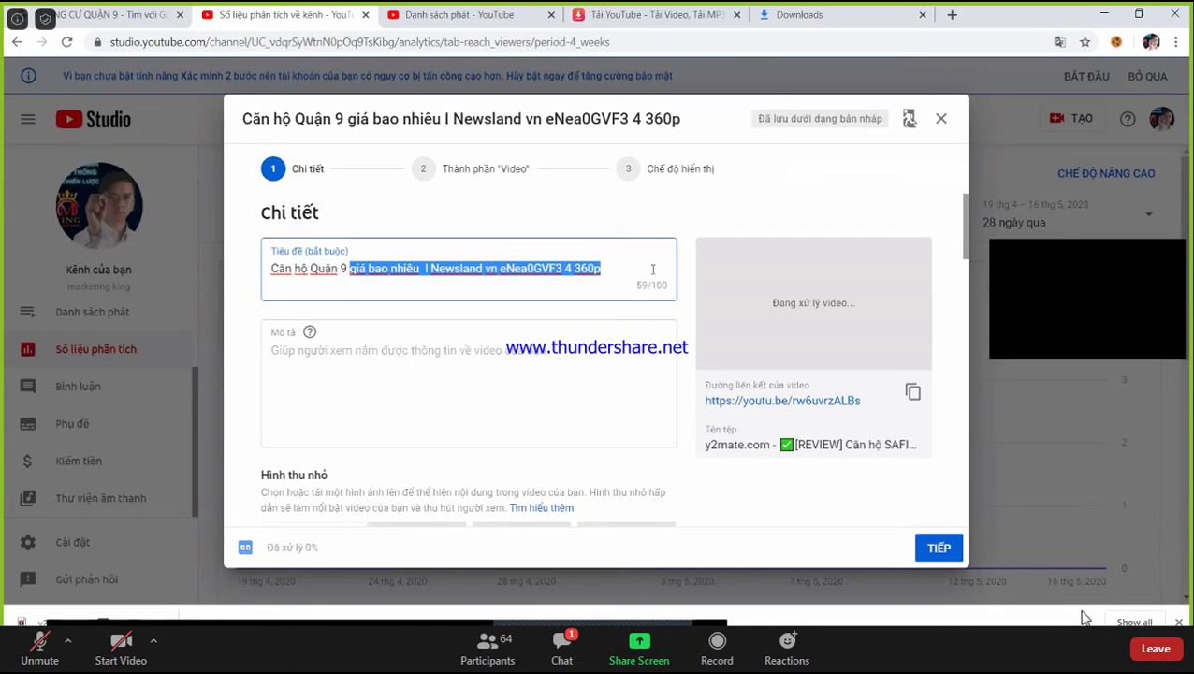
pyautogui.press('BackSpace')
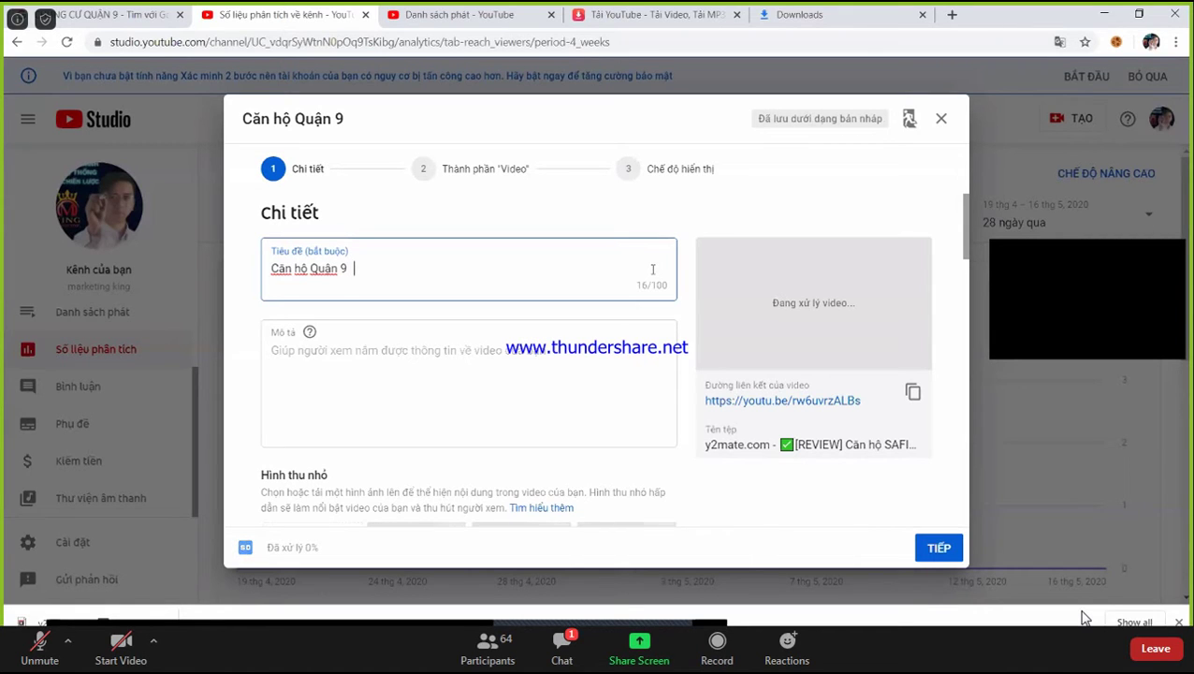
# Append "Chung Cư Vinhome Giá" to the video title after "Căn hộ Quận 9"
pyautogui.write('cHUN')
pyautogui.press('BackSpace')
pyautogui.press('BackSpace')
pyautogui.press('BackSpace')
pyautogui.press('BackSpace')
pyautogui.write('c')
pyautogui.press('BackSpace')
pyautogui.write('Chung Cư Vinhome Giá')
# Leave the meeting's full-screen view and dismiss the YouTube desktop notification
pyautogui.press('Escape')
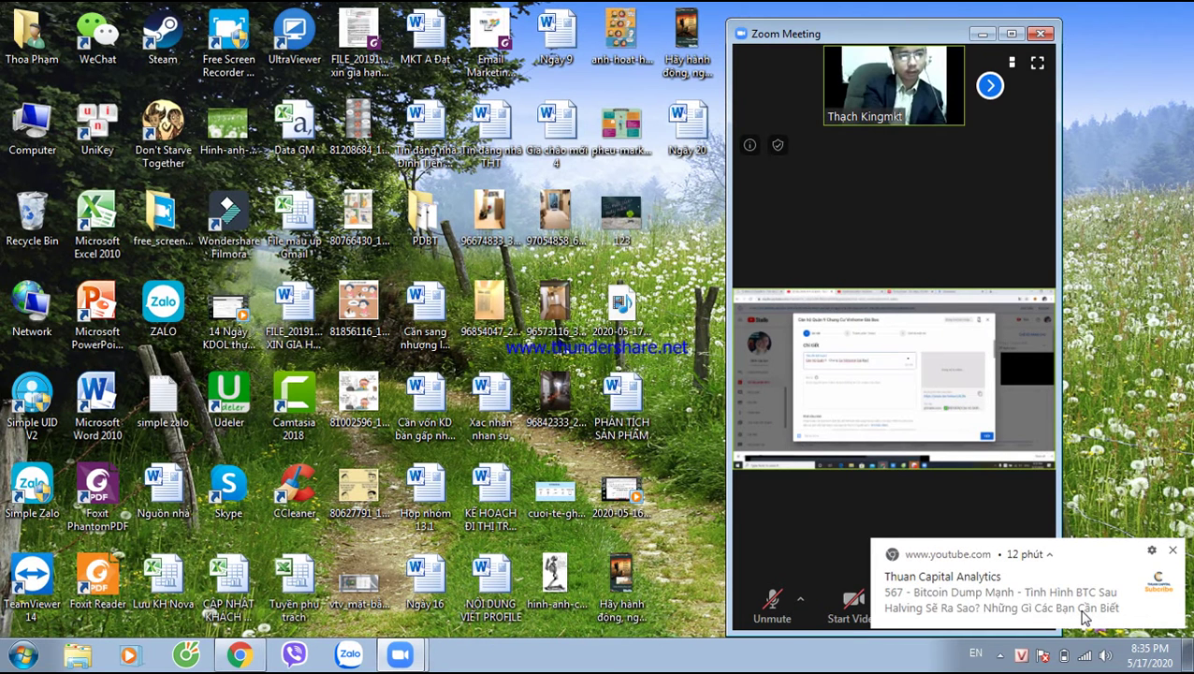
pyautogui.click(1172, 549)
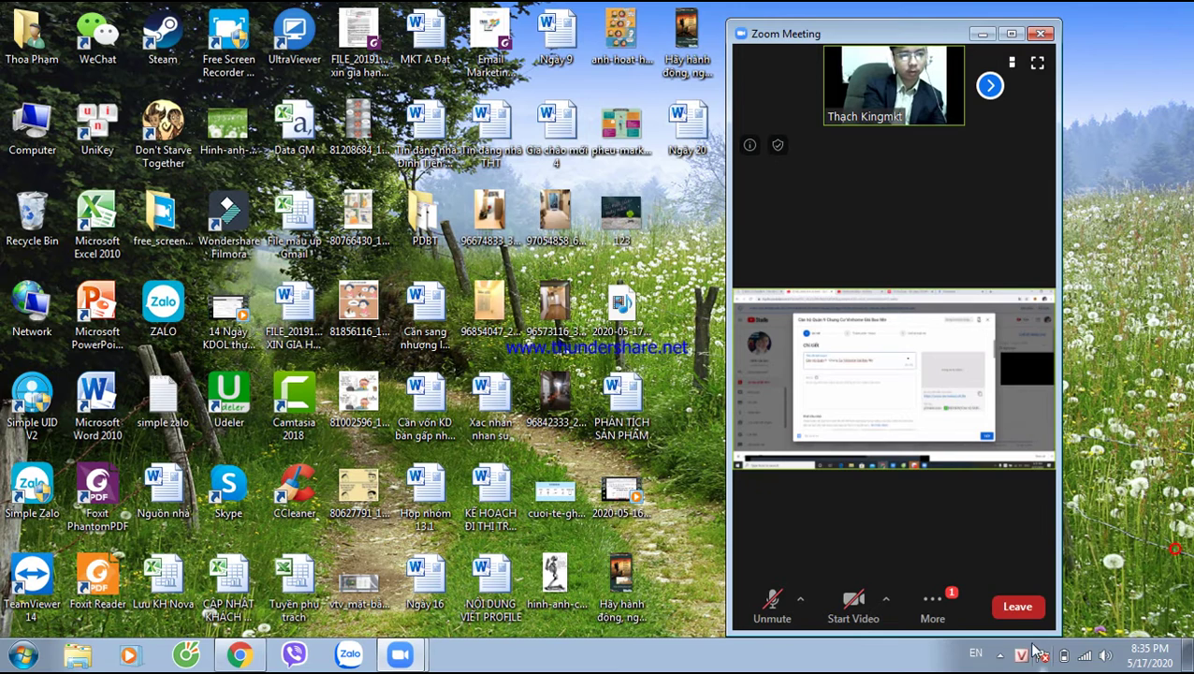
# Return the meeting's shared screen to full-screen view
pyautogui.click(999, 654)
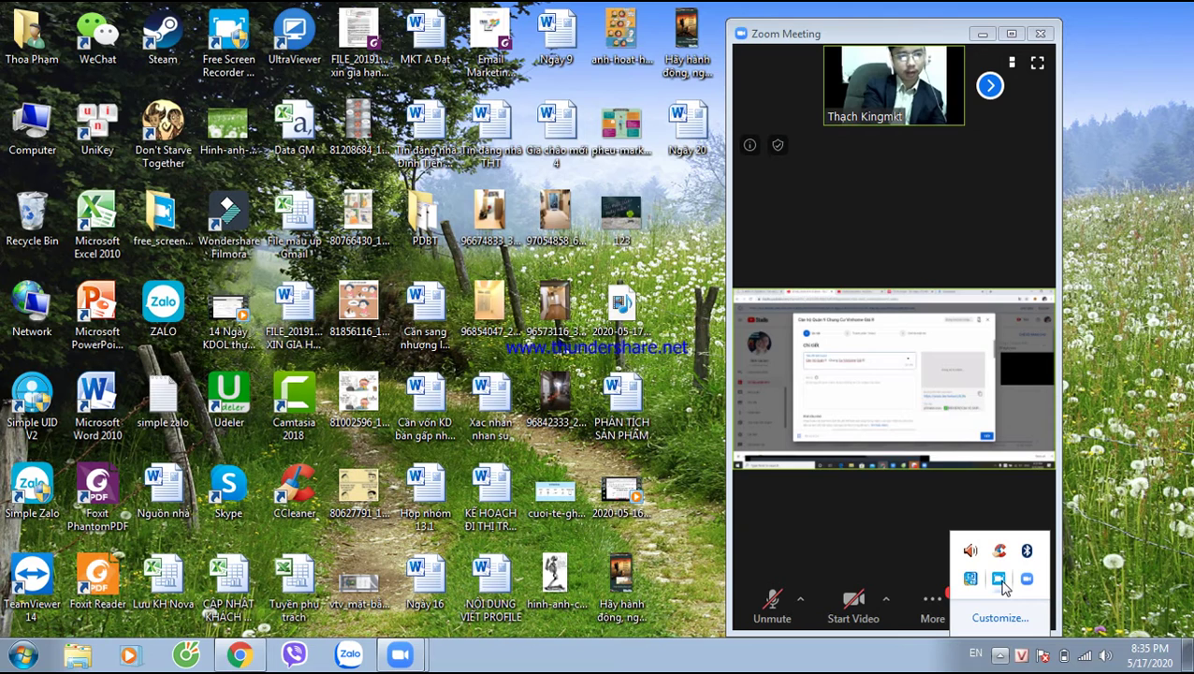
pyautogui.doubleClick(946, 408)
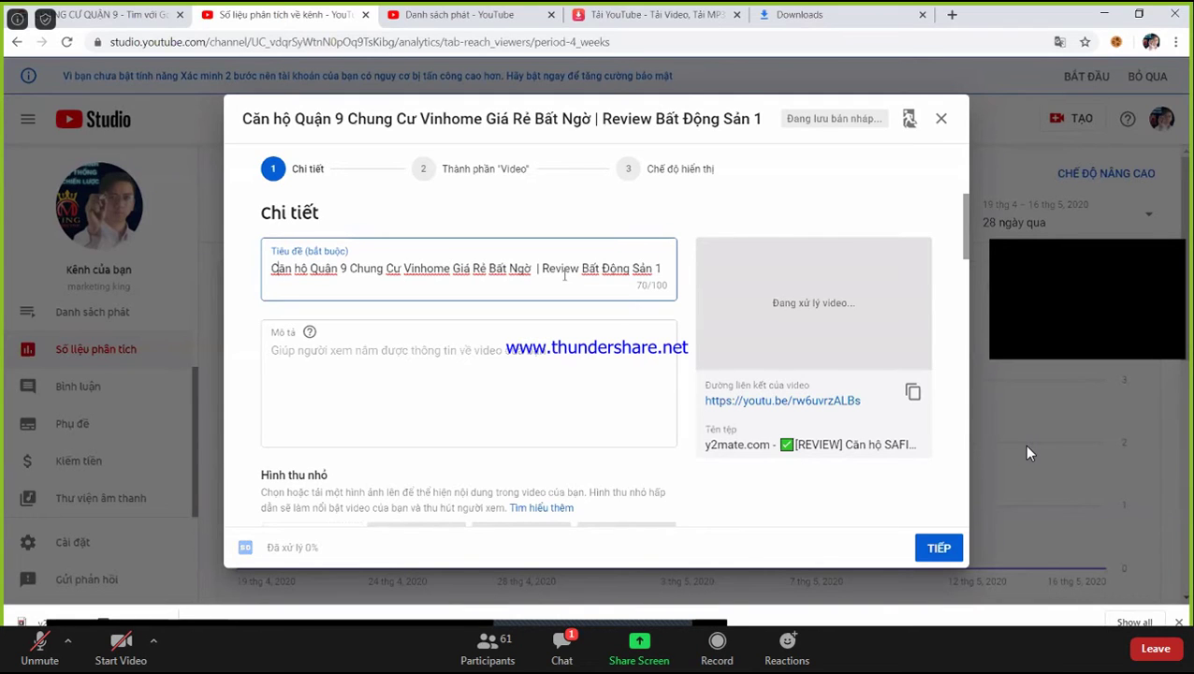
# Review the wording of the video title, including the phrases "Căn hộ Quận 9" and "Chung Cư Vinhome Giá Rẻ Bất Ngờ"
pyautogui.hotkey('ctrl', 'Right')
pyautogui.hotkey('ctrl', 'Right')
pyautogui.hotkey('ctrl', 'Left')
pyautogui.hotkey('ctrl', 'Left')
pyautogui.hotkey('ctrl', 'Left')
pyautogui.hotkey('ctrl', 'Left')
pyautogui.hotkey('ctrl', 'Left')
pyautogui.hotkey('ctrl', 'Left')
pyautogui.hotkey('ctrl', 'Left')
pyautogui.hotkey('ctrl', 'Left')
pyautogui.hotkey('ctrl', 'Left')
pyautogui.hotkey('ctrl', 'Left')
pyautogui.hotkey('ctrl', 'Left')
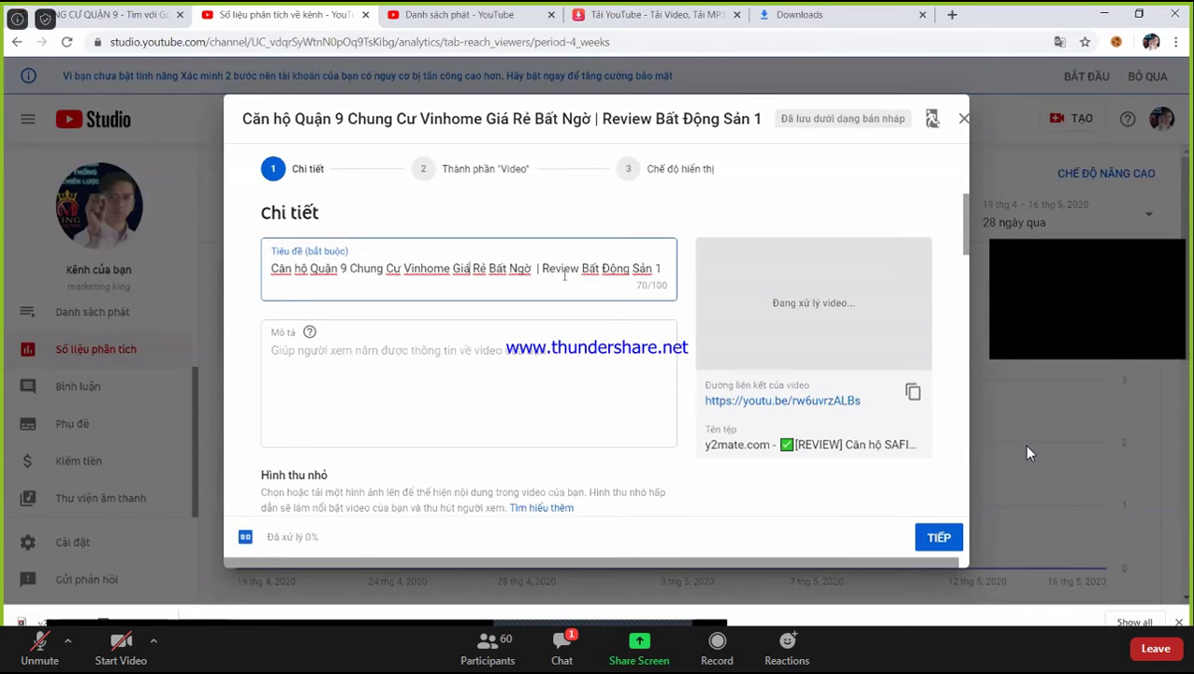
pyautogui.press('Delete')
pyautogui.write('H')
pyautogui.hotkey('ctrl', 'Right')
pyautogui.hotkey('ctrl', 'Right')
pyautogui.hotkey('ctrl', 'Right')
pyautogui.hotkey('ctrl', 'Right')
pyautogui.hotkey('ctrl', 'Right')
pyautogui.hotkey('ctrl', 'Right')
pyautogui.hotkey('ctrl', 'Right')
pyautogui.hotkey('ctrl', 'Right')
pyautogui.hotkey('ctrl', 'Right')
pyautogui.hotkey('ctrl', 'Right')
pyautogui.hotkey('ctrl', 'Left')
pyautogui.hotkey('ctrl', 'Left')
pyautogui.hotkey('ctrl', 'Left')
pyautogui.hotkey('ctrl', 'Left')
pyautogui.hotkey('ctrl', 'Left')
pyautogui.hotkey('ctrl', 'Left')
pyautogui.hotkey('ctrl', 'Left')
pyautogui.hotkey('ctrl', 'Right')
pyautogui.hotkey('ctrl', 'Right')
pyautogui.hotkey('ctrl', 'Right')
pyautogui.hotkey('ctrl', 'Right')
pyautogui.hotkey('ctrl', 'Right')
pyautogui.hotkey('ctrl', 'Right')
pyautogui.hotkey('ctrl', 'Right')
pyautogui.hotkey('ctrl', 'Right')
pyautogui.hotkey('ctrl', 'Right')
pyautogui.hotkey('ctrl', 'Right')
pyautogui.hotkey('ctrl', 'Right')
pyautogui.hotkey('ctrl', 'Left')
pyautogui.hotkey('ctrl', 'Left')
pyautogui.hotkey('ctrl', 'Left')
pyautogui.hotkey('ctrl', 'Left')
pyautogui.moveTo(346, 268); pyautogui.dragTo(255, 276)
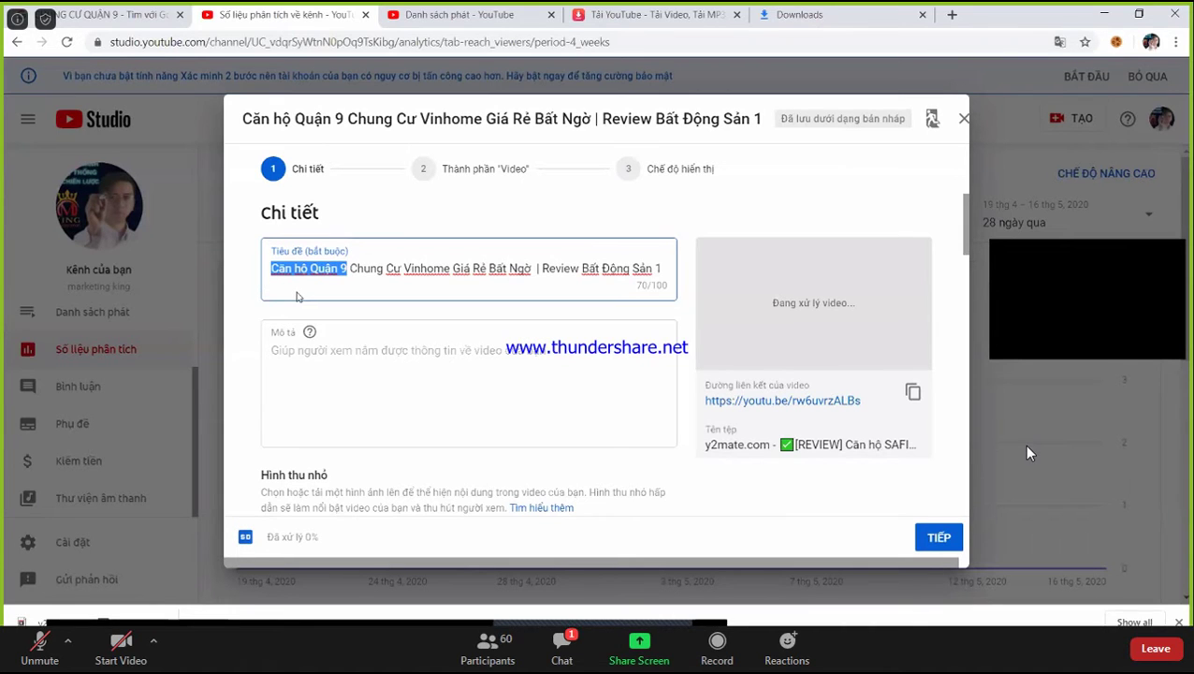
pyautogui.moveTo(533, 269); pyautogui.dragTo(348, 269)
# Copy the full video title into the description as its first line
pyautogui.moveTo(662, 269); pyautogui.dragTo(224, 266)
pyautogui.hotkey('ctrl', 'c')
pyautogui.click(335, 339)
pyautogui.hotkey('ctrl', 'v')
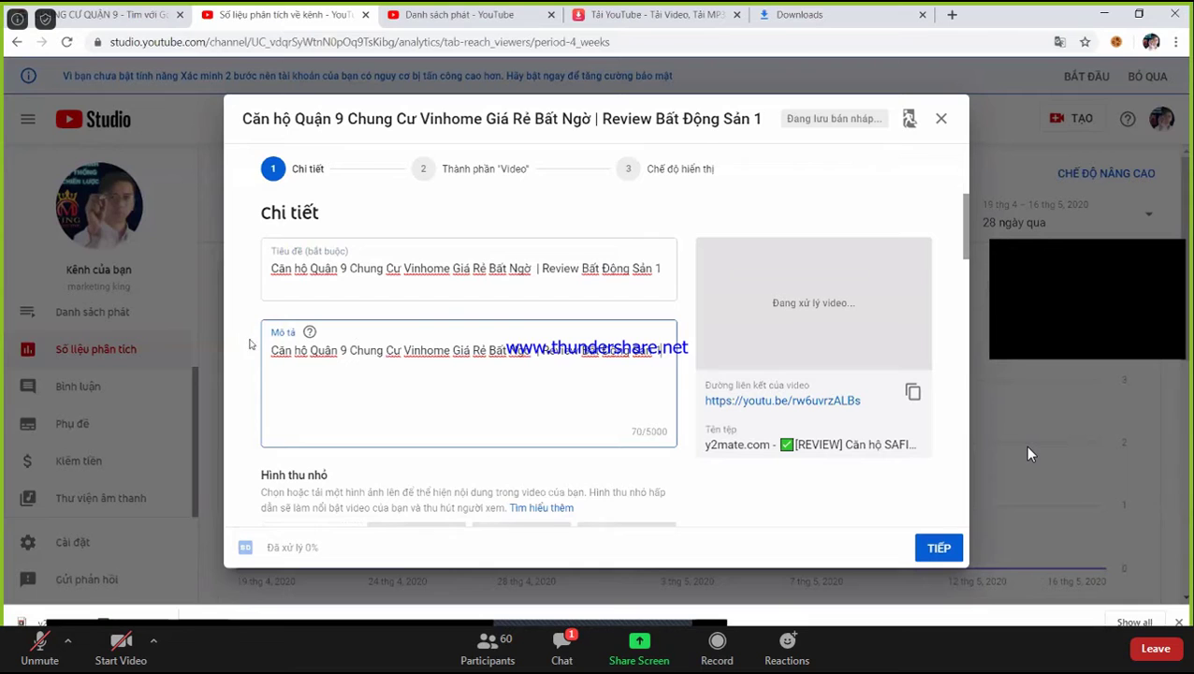
pyautogui.moveTo(272, 350); pyautogui.dragTo(664, 354)
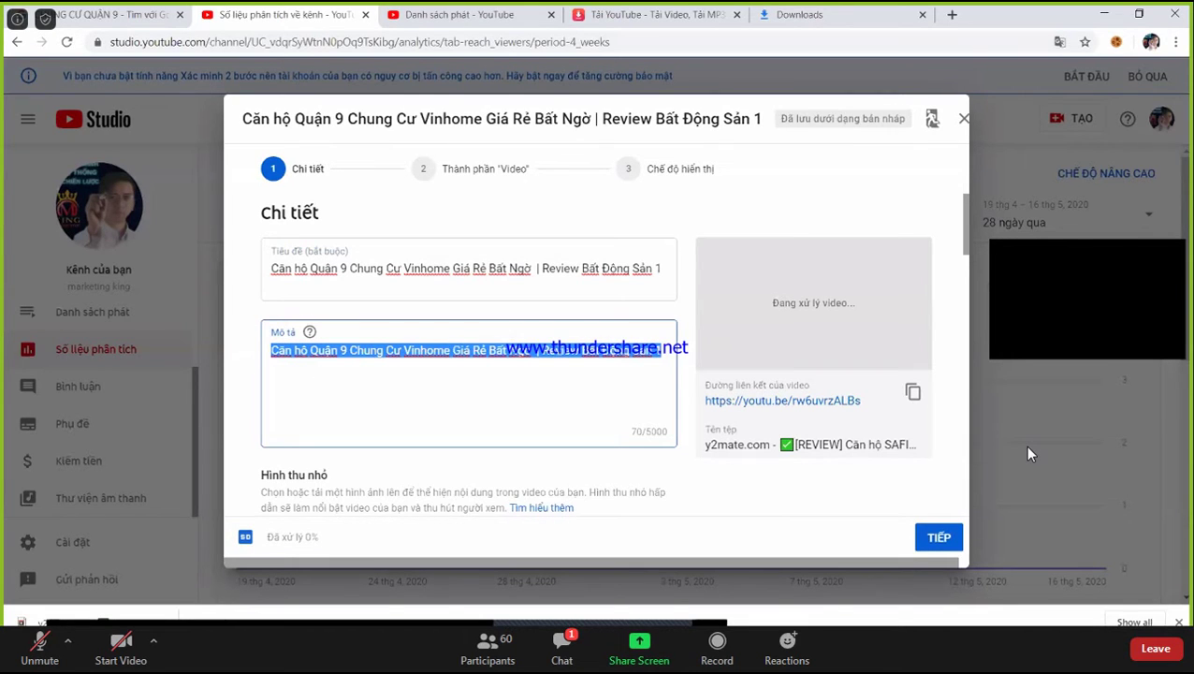
pyautogui.press('Right')
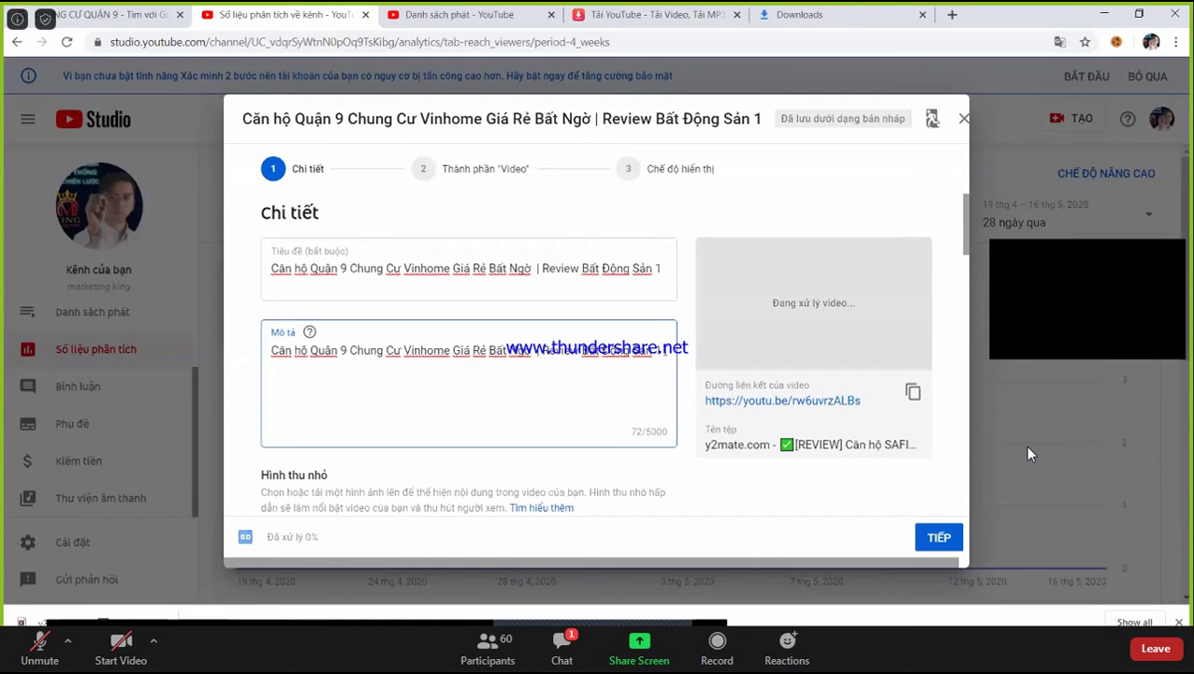
# Add a second description line reading "Đăng ký kênh để giúp mình được 10k subs nhé !"
pyautogui.press('Return')
pyautogui.write('Đăng ký kênh để giúp ')
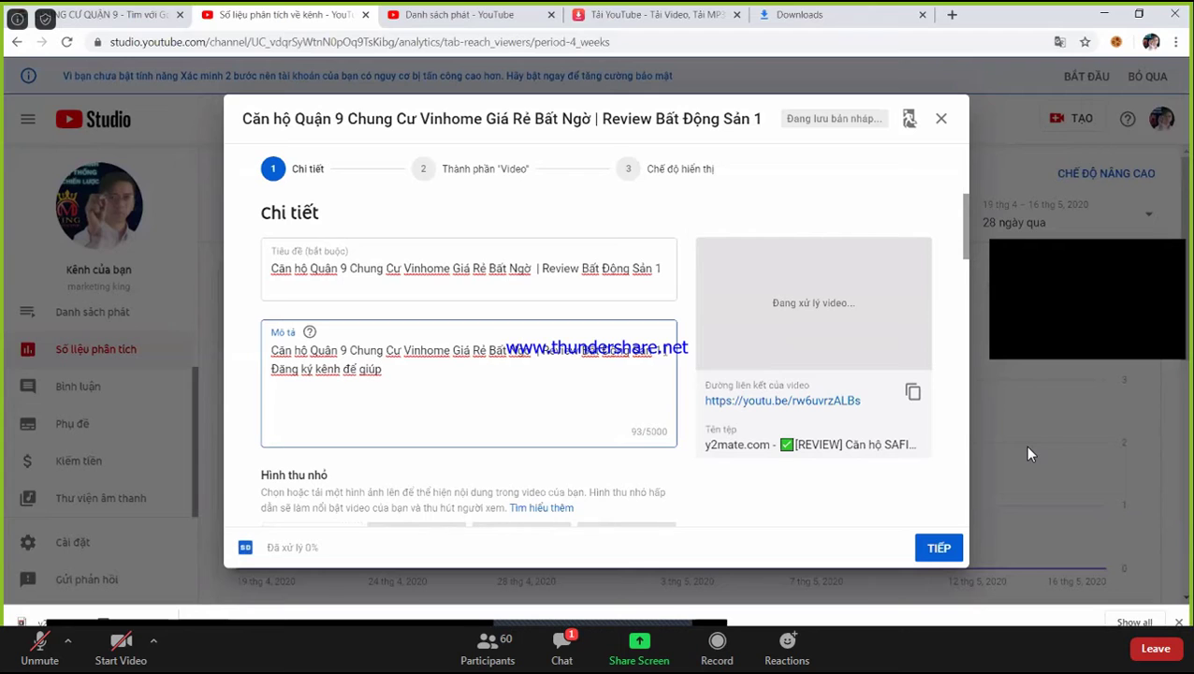
pyautogui.write('mình đuoợc')
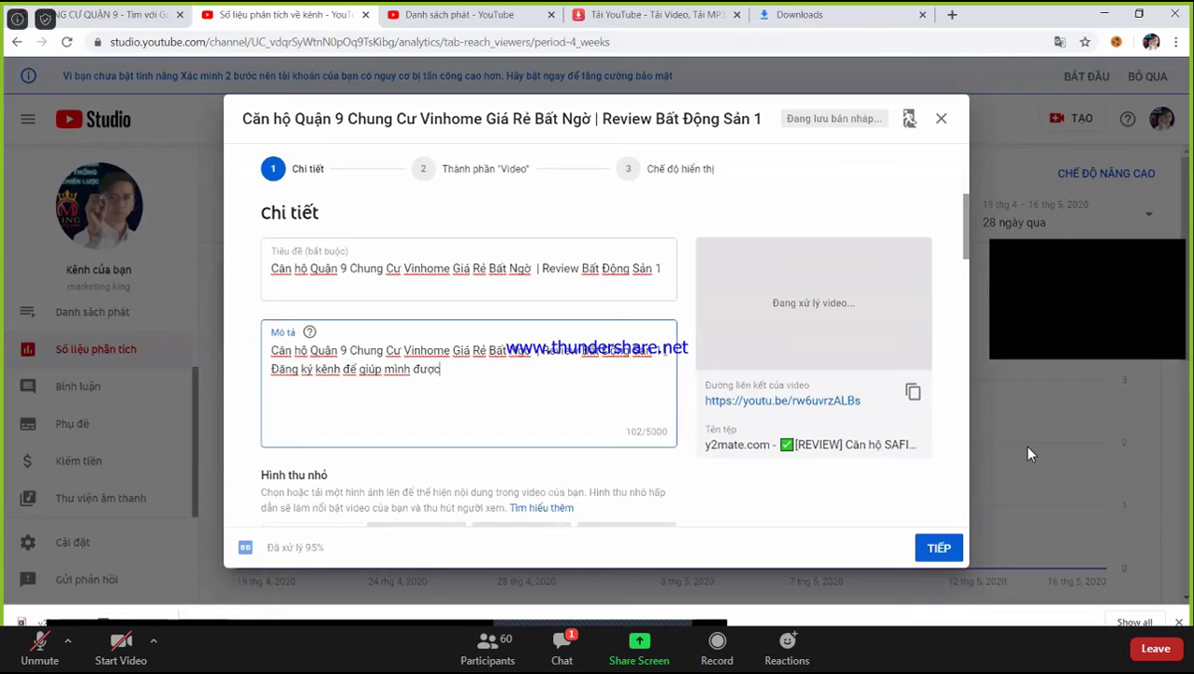
pyautogui.write(' 10k subs')
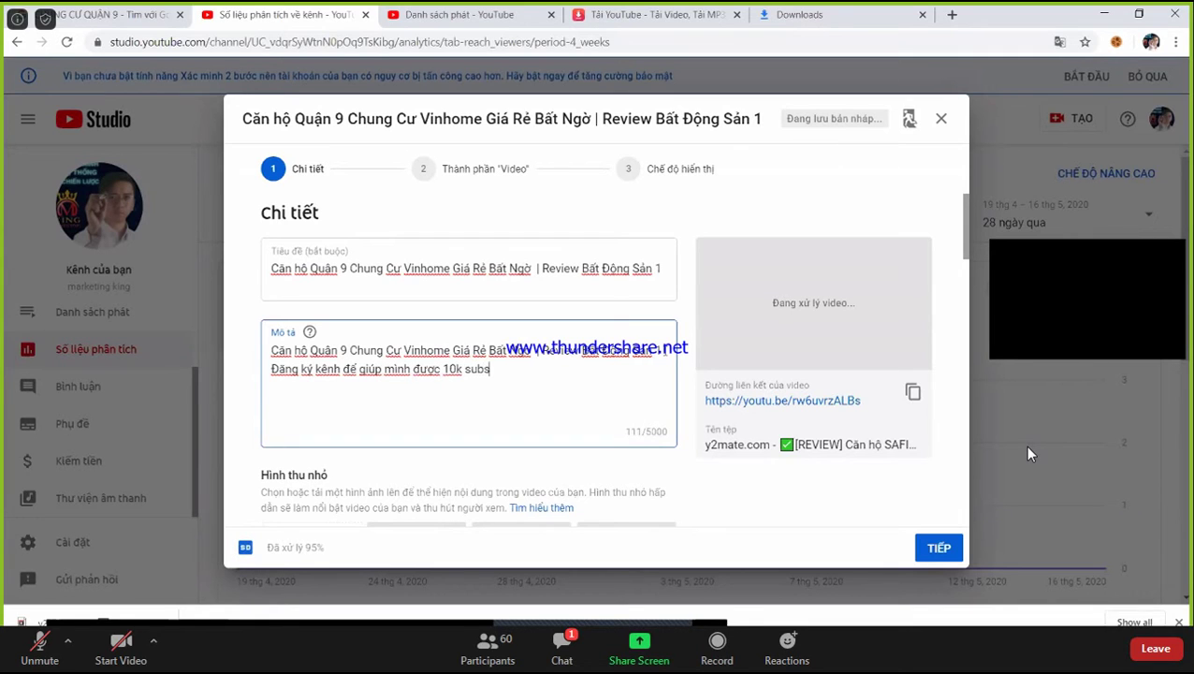
pyautogui.write(' nhé !')
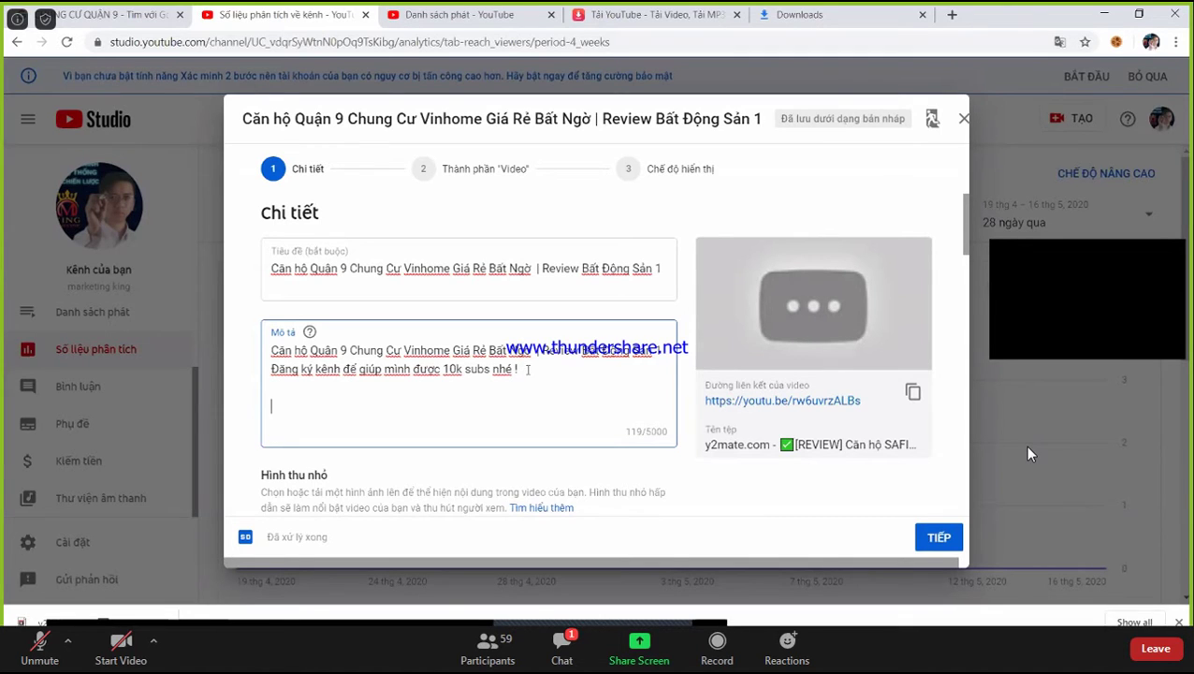
# Below a blank line in the description, add the lines "Hotline", "Fanpage", "Email" and "Website"
pyautogui.press('Return')
pyautogui.press('Return')
pyautogui.write('Hotline')
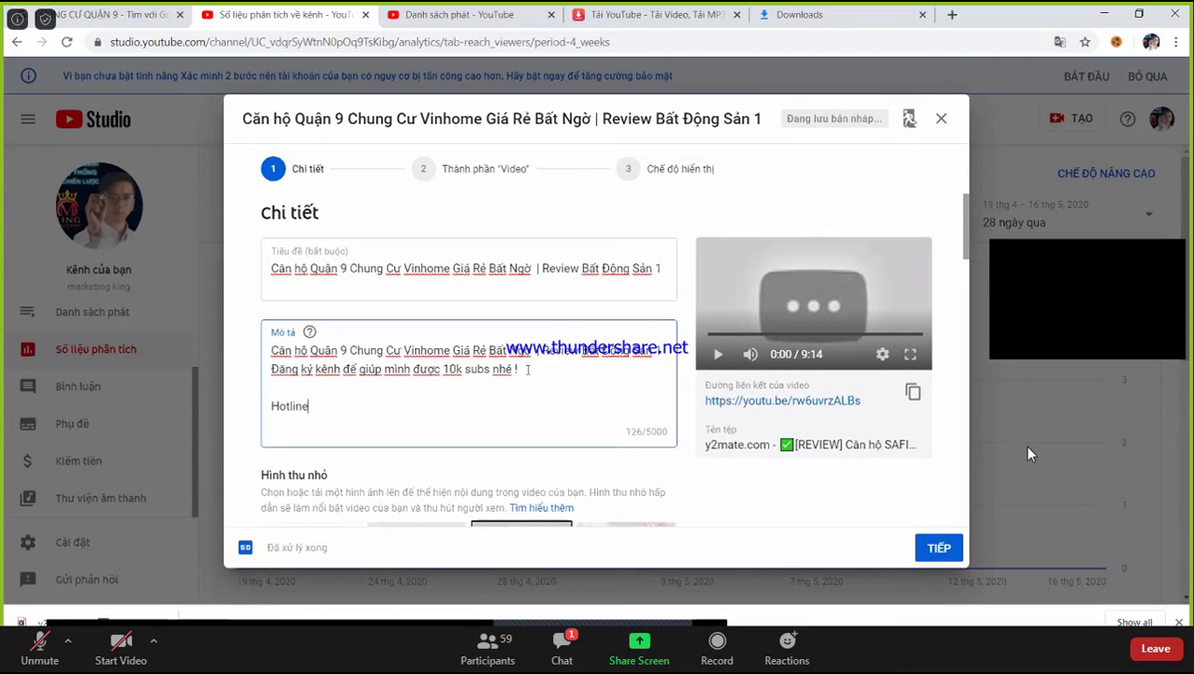
pyautogui.press('Return')
pyautogui.write('Sơ')
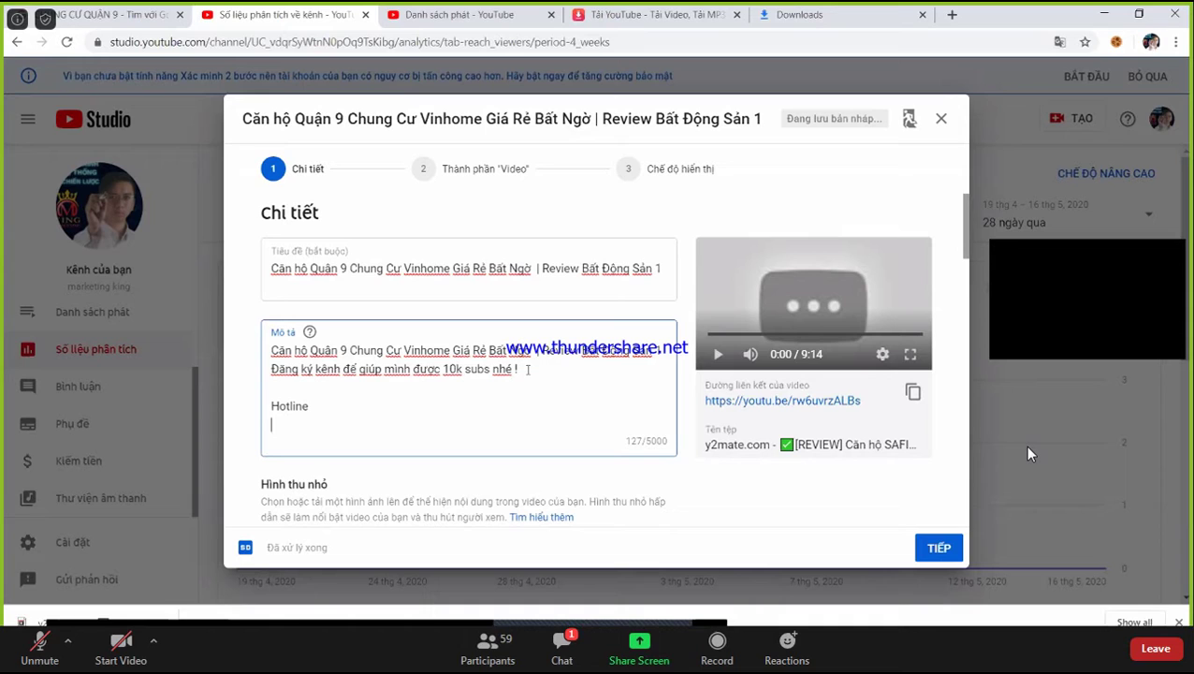
pyautogui.write('Fanpage')
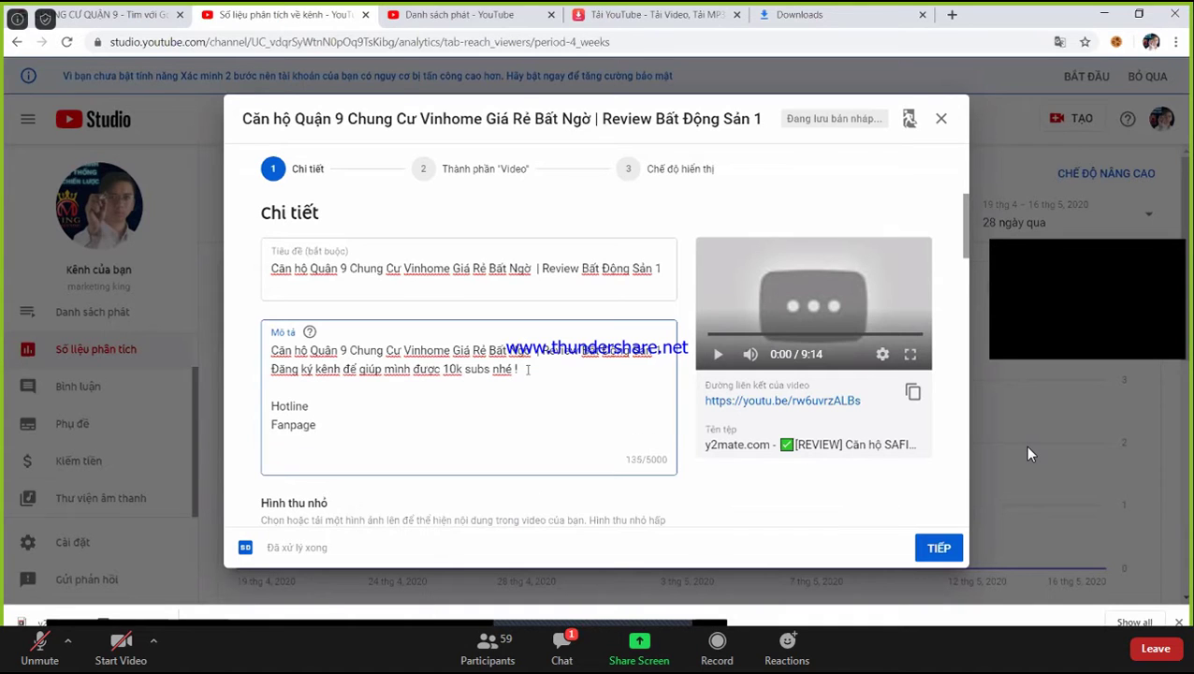
pyautogui.write('Email')
pyautogui.press('Return')
pyautogui.write('ƯEb')
pyautogui.press('BackSpace')
pyautogui.write('ebsit')
pyautogui.write('te')
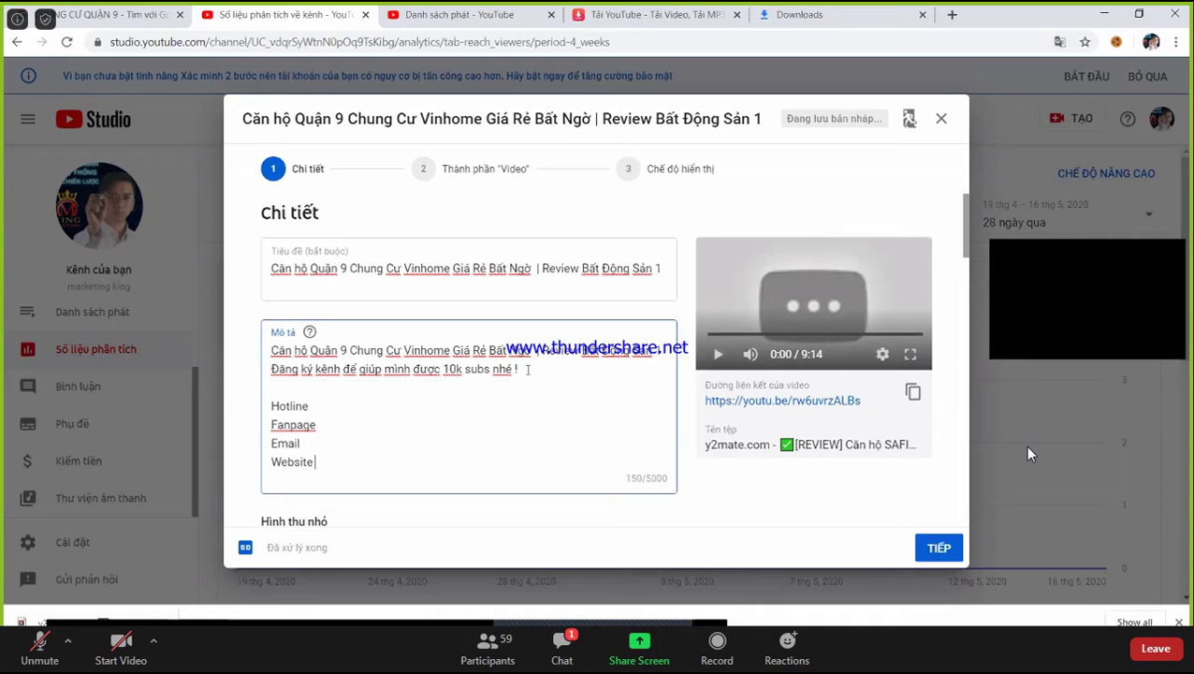
# Fill the blank description line above "Hotline" with "Backlink website :"
pyautogui.scroll(-1, 402, 398)
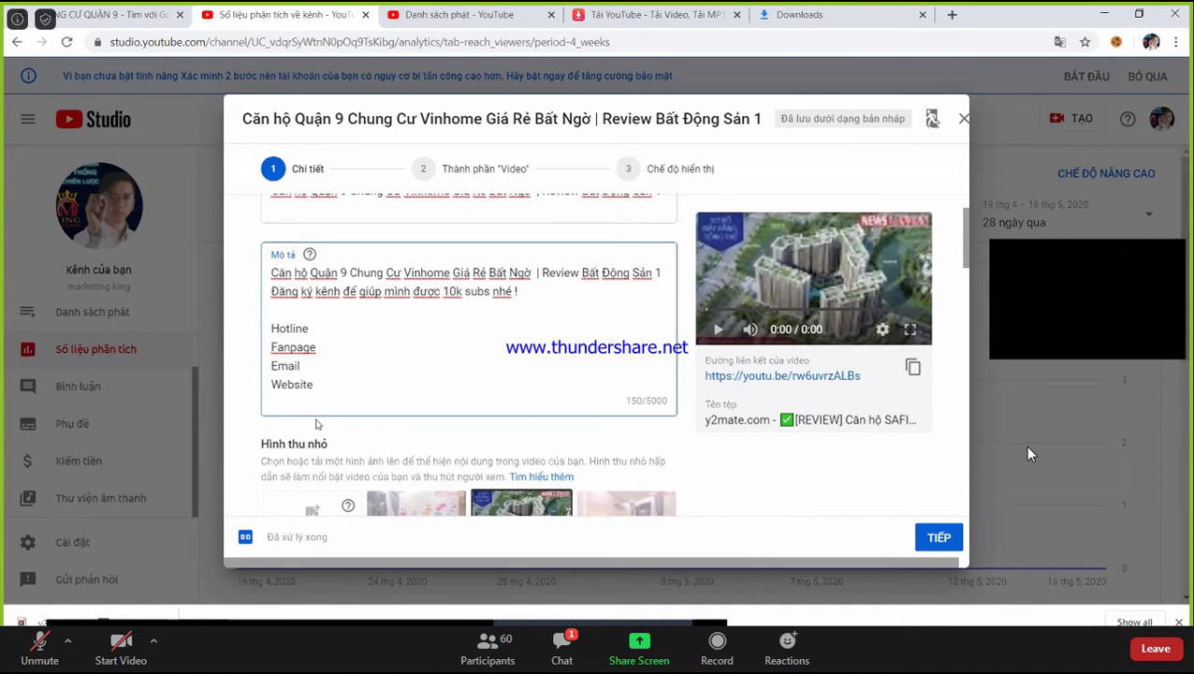
pyautogui.write('Backlink')
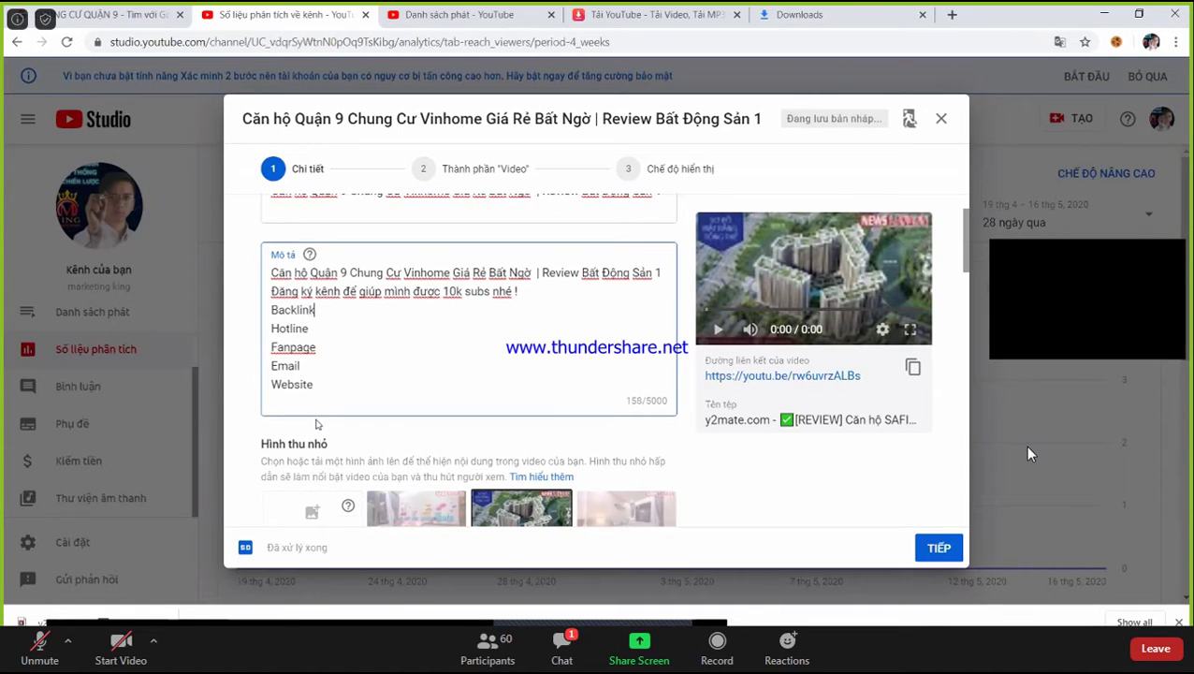
pyautogui.write(' website')
pyautogui.press('Return')
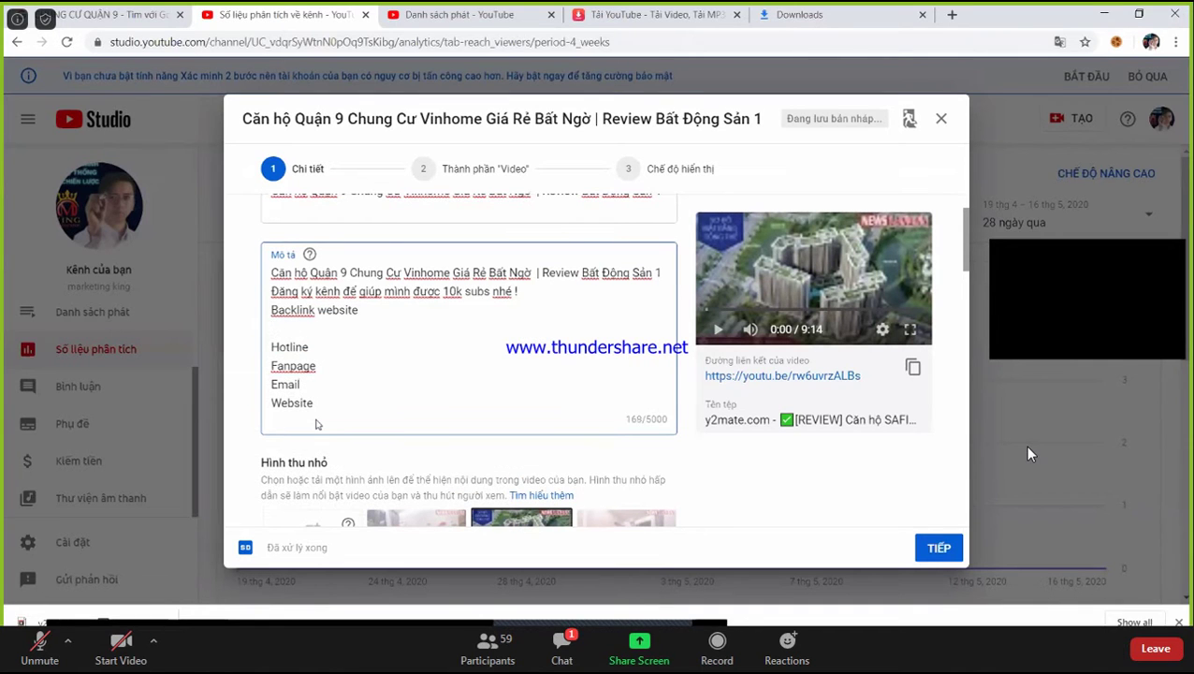
pyautogui.press('BackSpace')
pyautogui.press('Down')
pyautogui.press('Down')
pyautogui.press('Down')
pyautogui.press('Down')
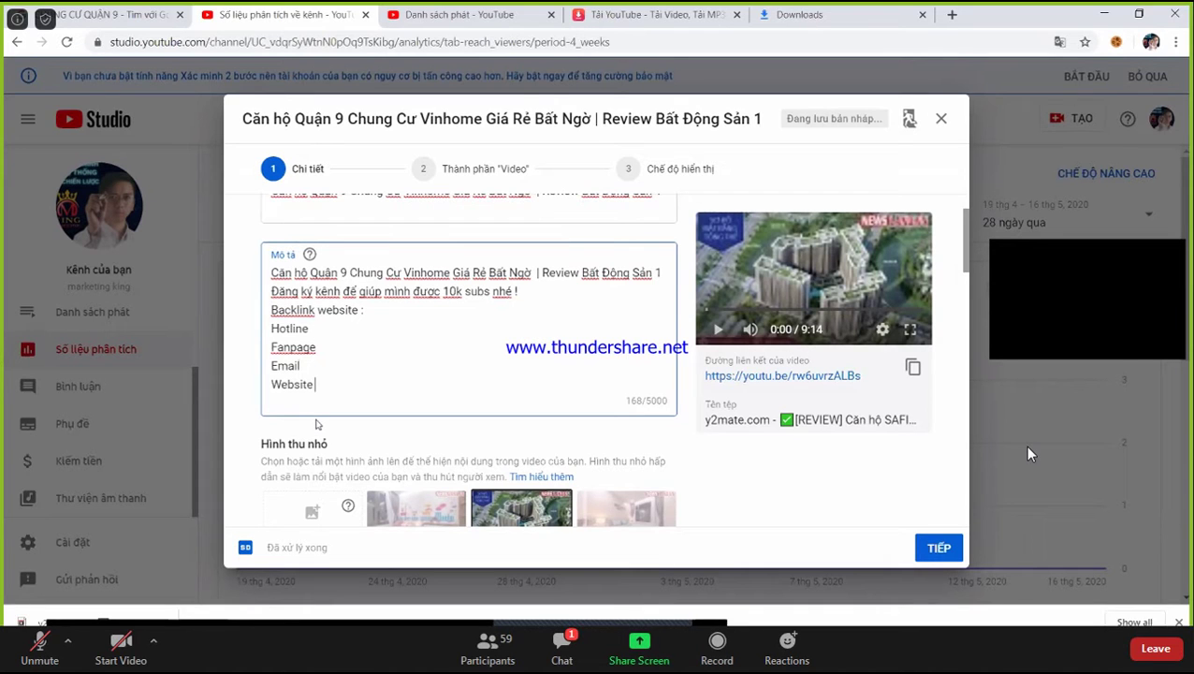
pyautogui.press('Up')
pyautogui.press('Up')
pyautogui.press('Up')
pyautogui.press('Up')
pyautogui.write(':')
# Below a blank line, end the description with "Cảm ơn các bạn đã ủng hộ kênh sự theo dõi là động lực chúng tôi ra video mỗi ngày"
pyautogui.click(314, 405)
pyautogui.press('Return')
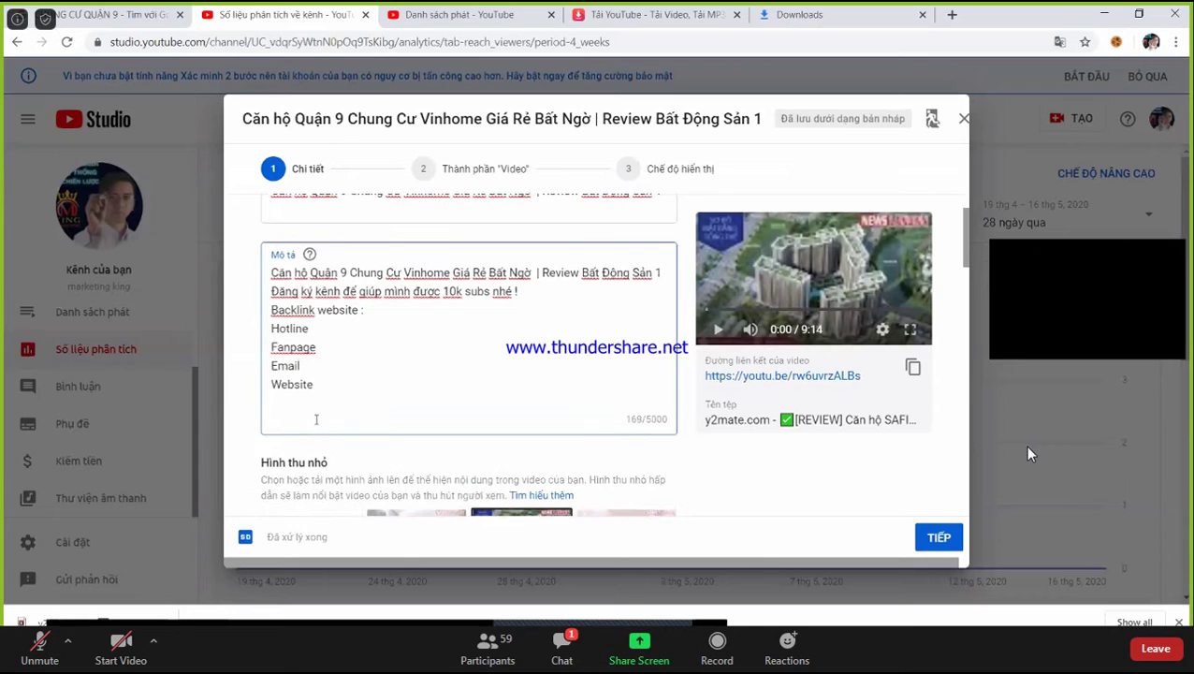
pyautogui.press('Return')
pyautogui.write('Cám')
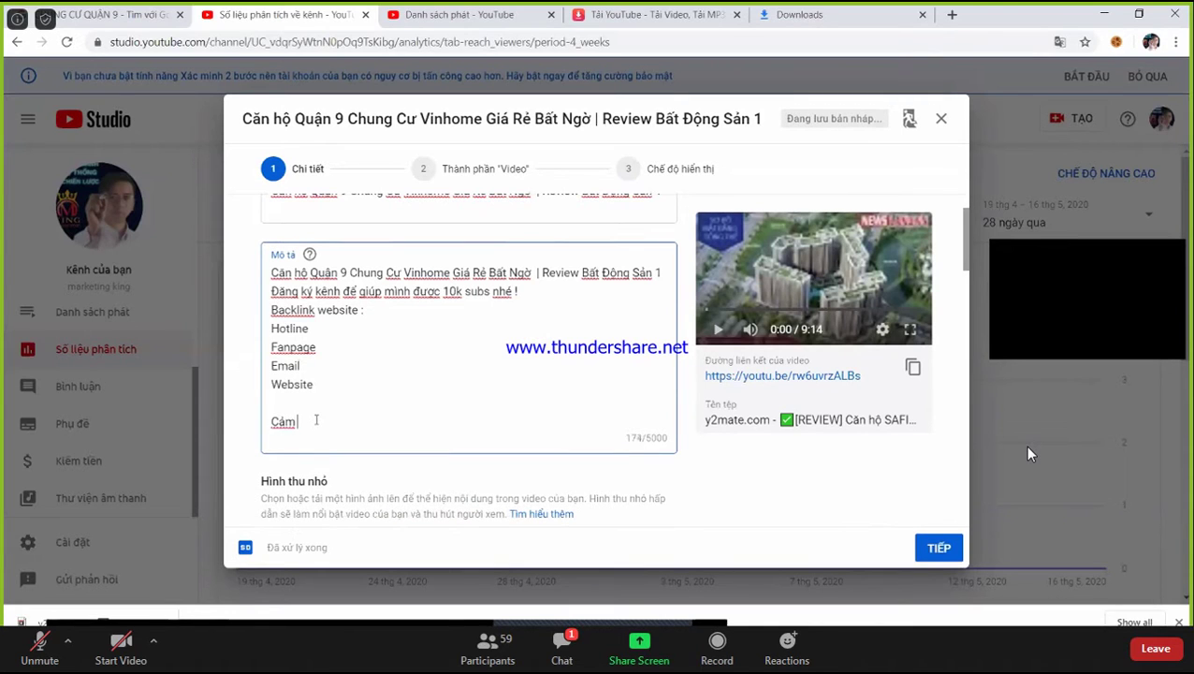
pyautogui.write(' ơn các bạn da')
pyautogui.write('dx ungr')
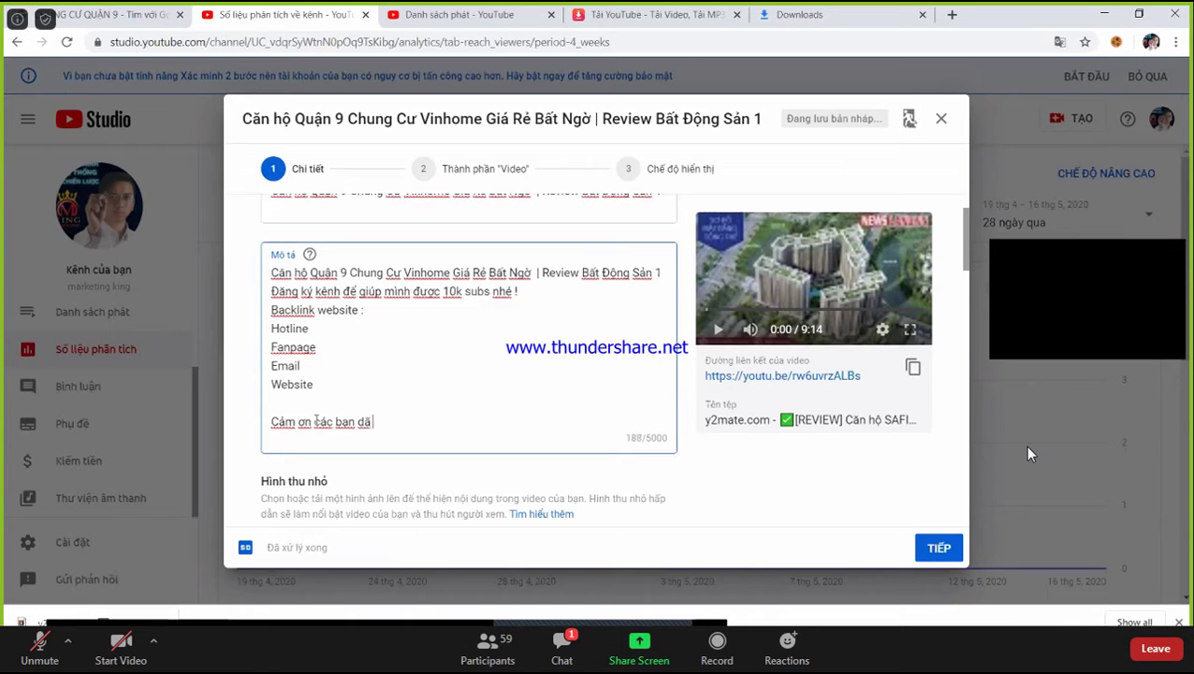
pyautogui.write(' hoj keenh ')
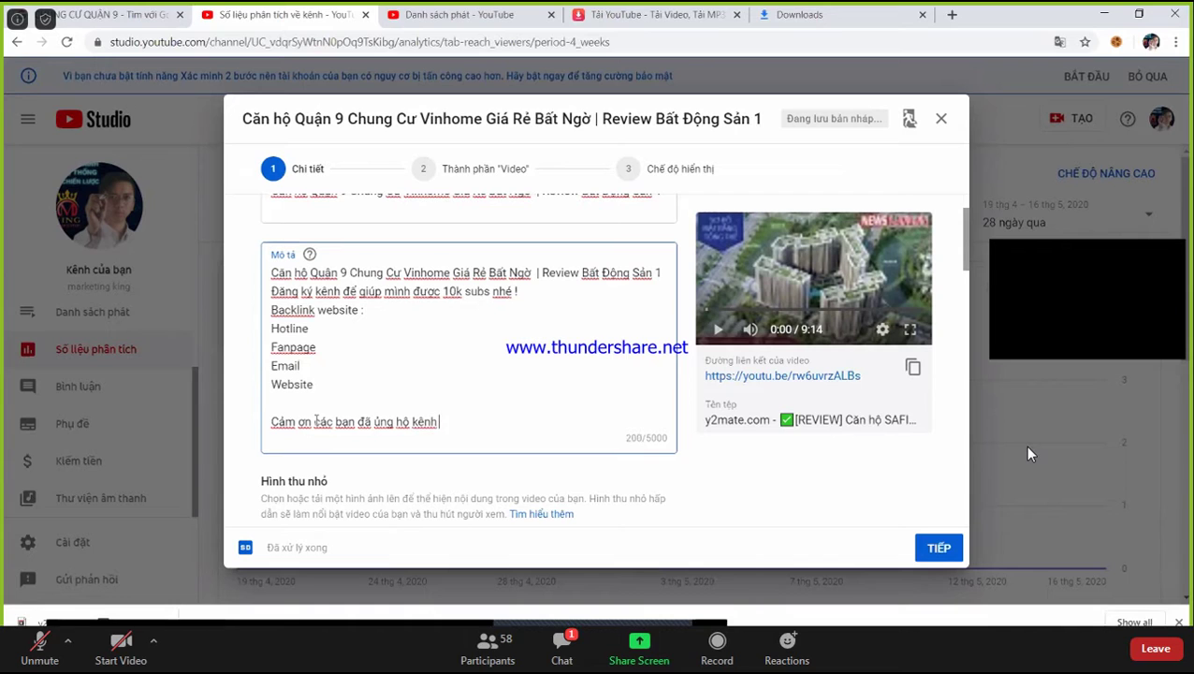
pyautogui.write('suwj theodoix laf ddoongj ')
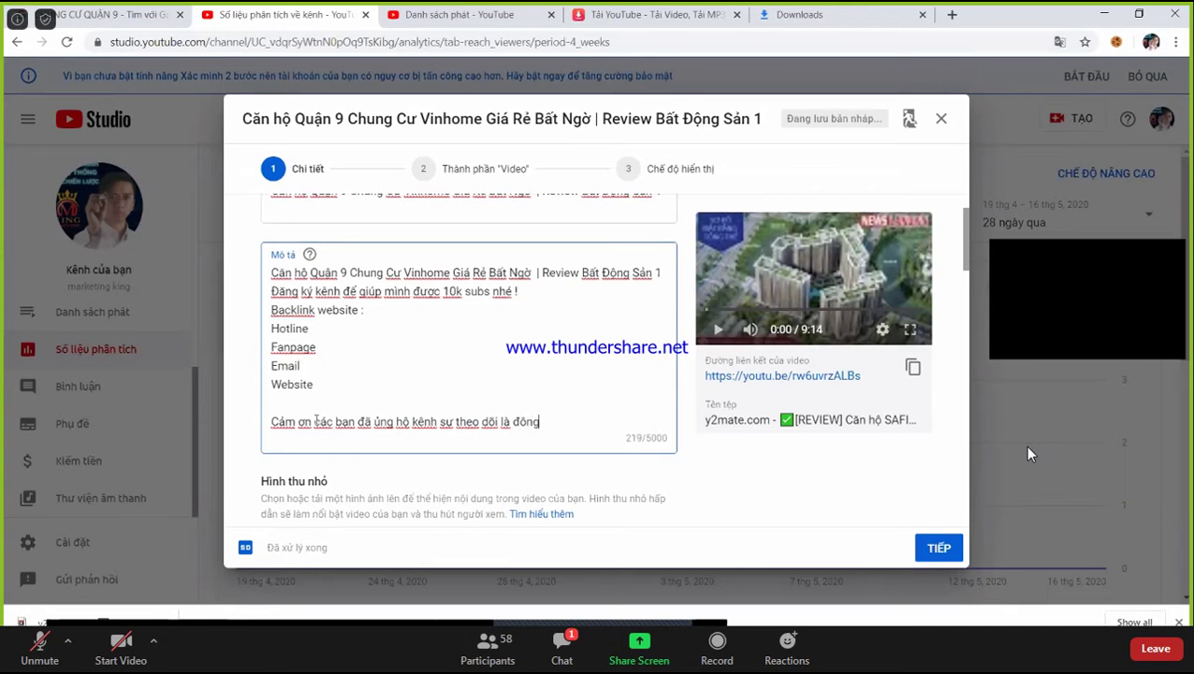
pyautogui.write('luwcj chungs')
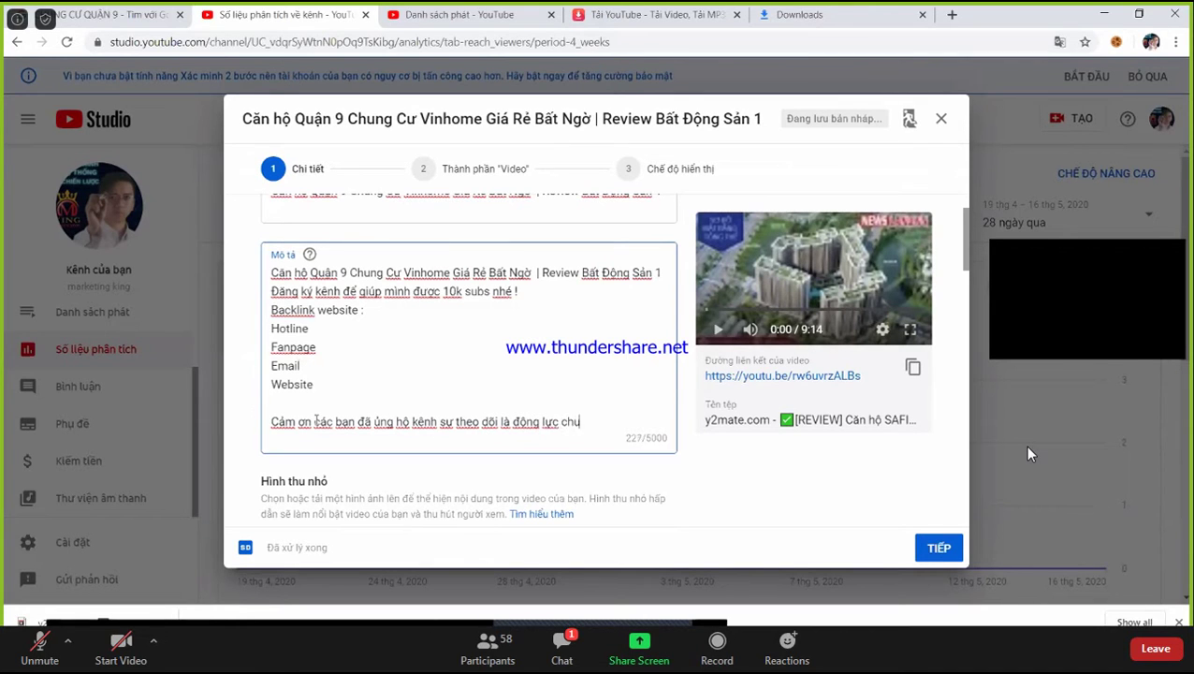
pyautogui.write(' t')
pyautogui.write('ooi')
pyautogui.write(' vide')
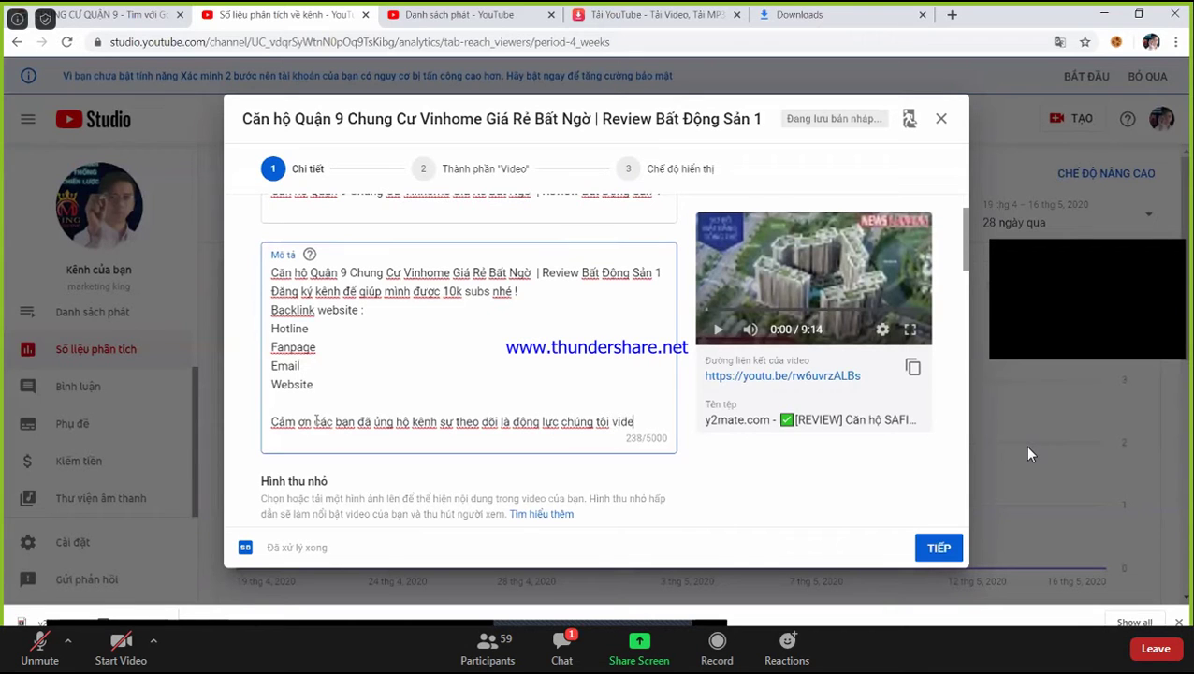
pyautogui.write('a video mỗi ngày')
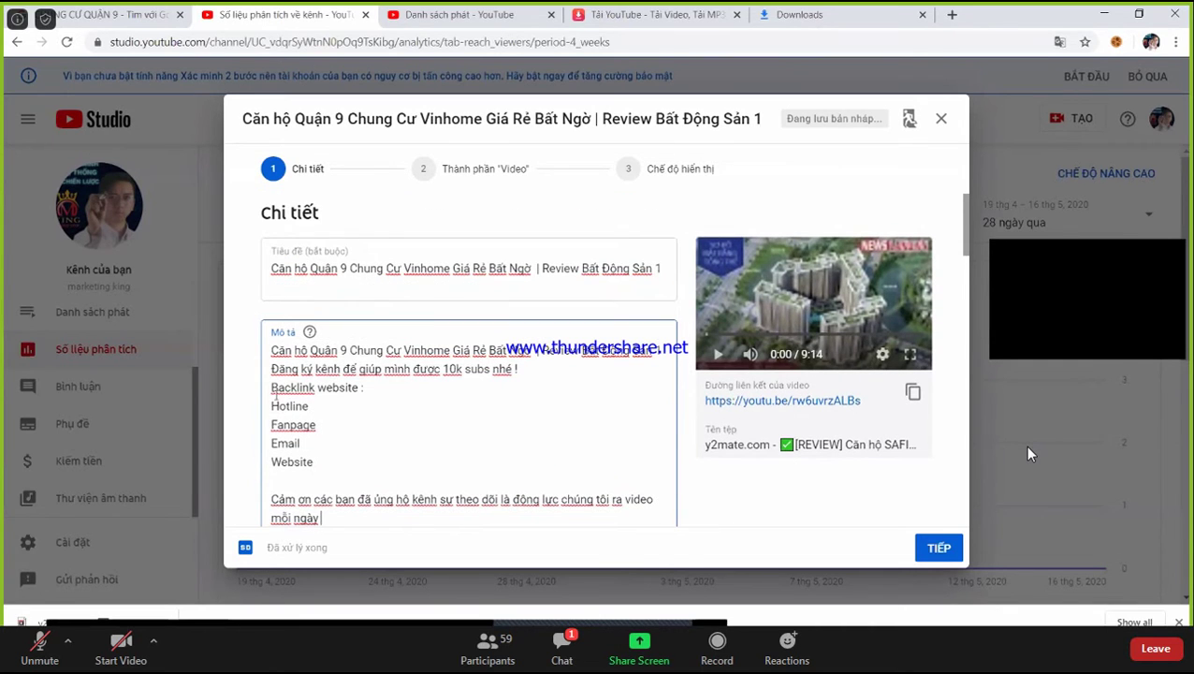
# Insert a line above "Backlink website :" reading "[Tên kênh] là kênh Youtube chuyên review bất động sản, cung cấp các cơ hội đầu tư hấp dẫn"
pyautogui.click(272, 391)
pyautogui.press('Right')
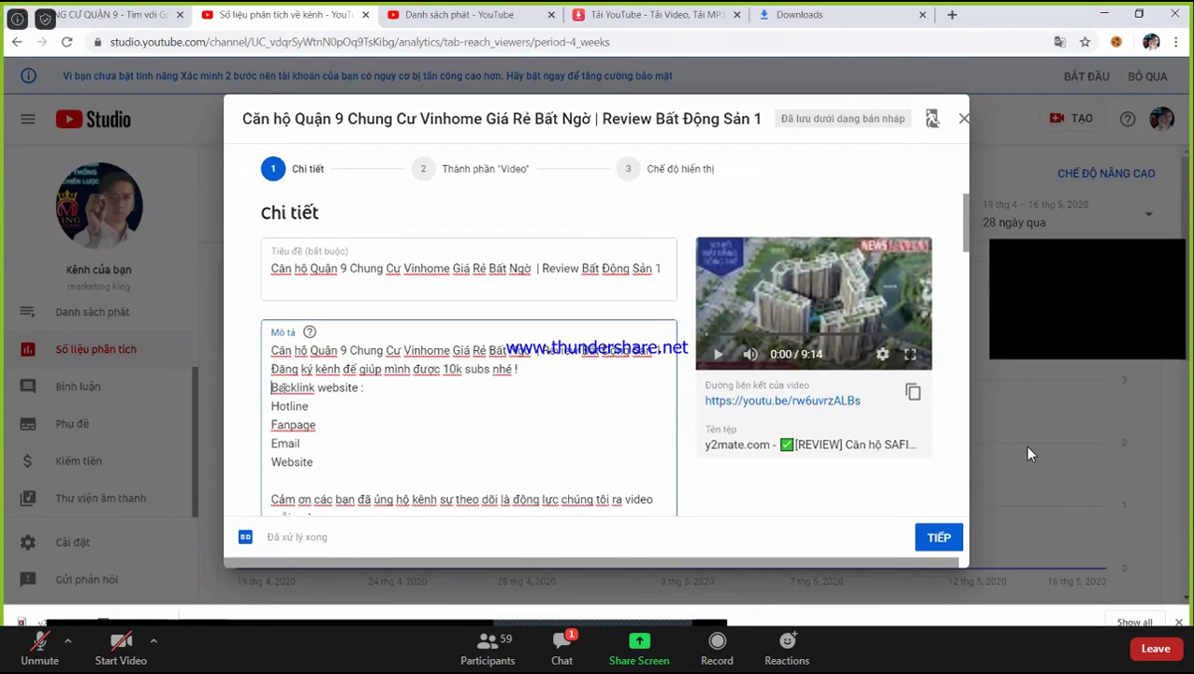
pyautogui.press('Left')
pyautogui.press('Return')
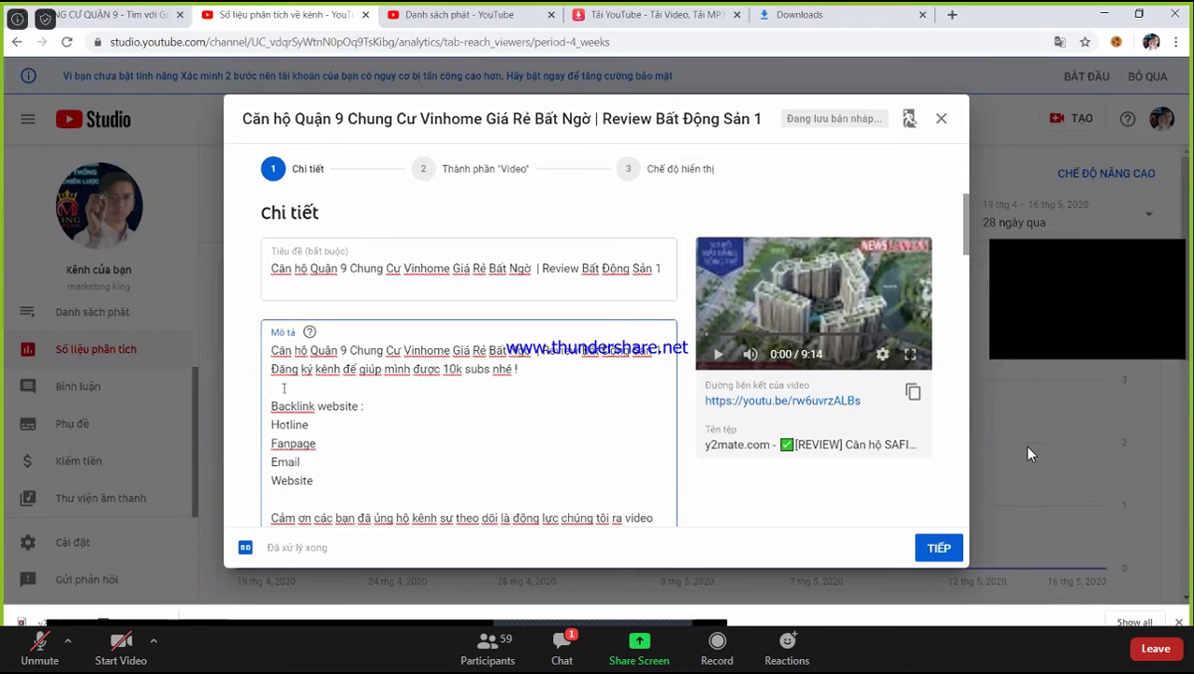
pyautogui.write('[Te')
pyautogui.write('n kênh')
pyautogui.write('] là')
pyautogui.write(' kênh yO')
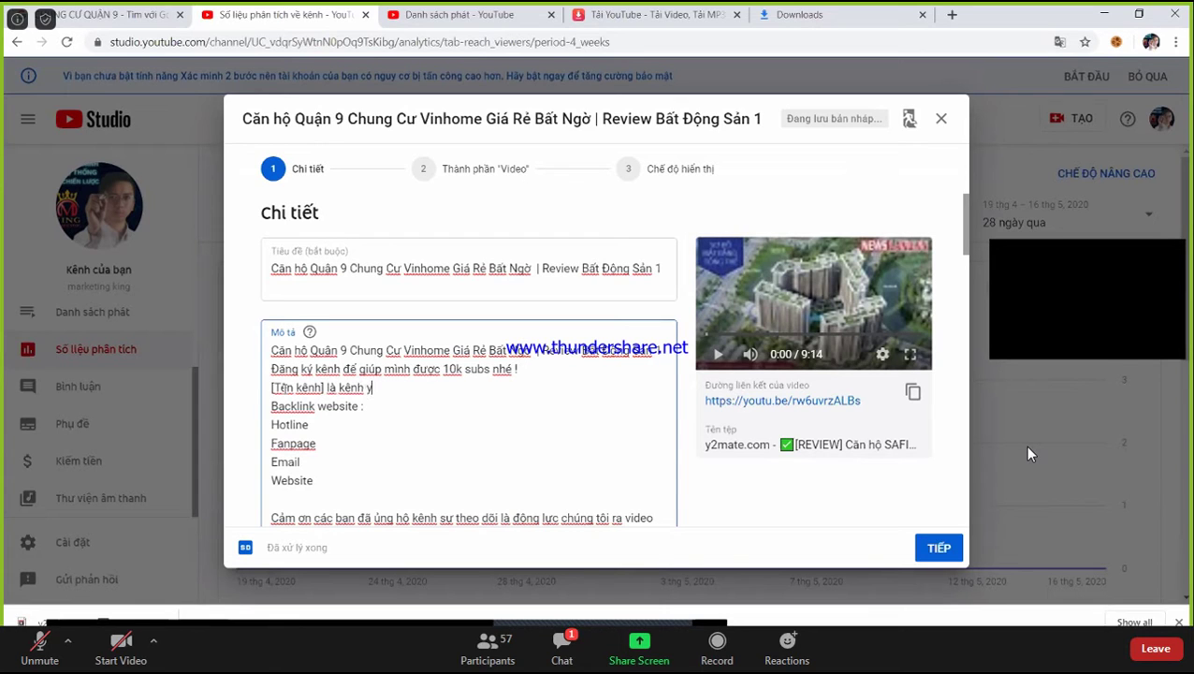
pyautogui.press('BackSpace')
pyautogui.press('BackSpace')
pyautogui.write('Youtube chuyên')
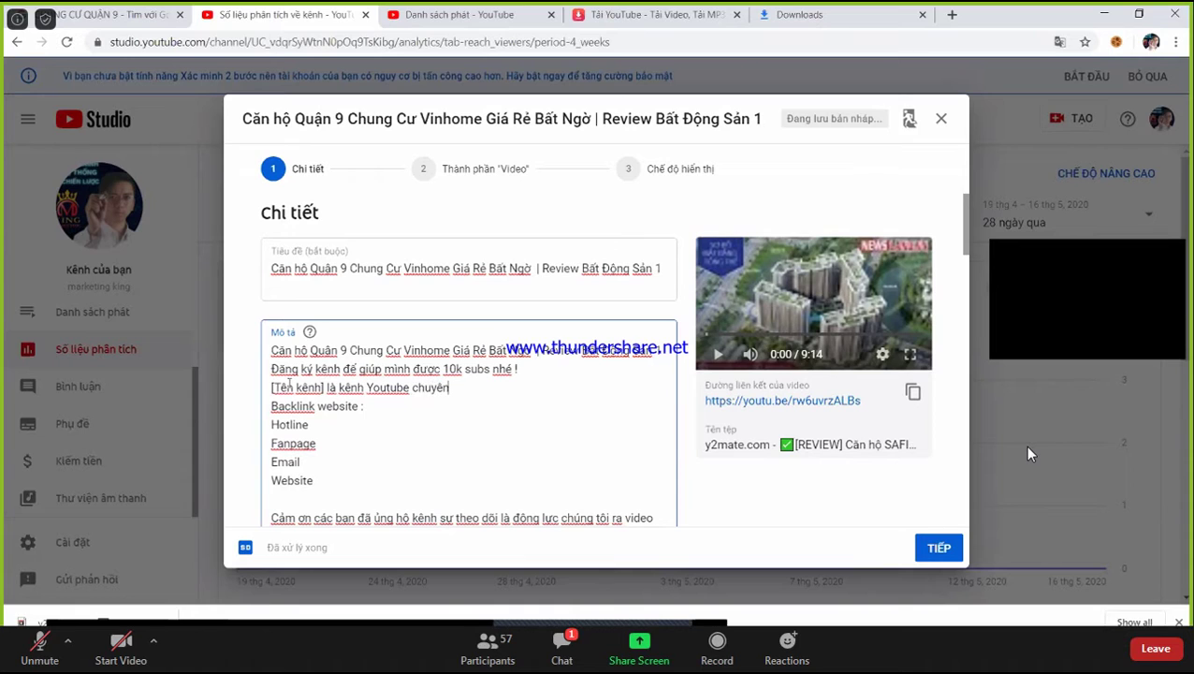
pyautogui.write(' review bất động sản, cung cấp các cơ hội đầu')
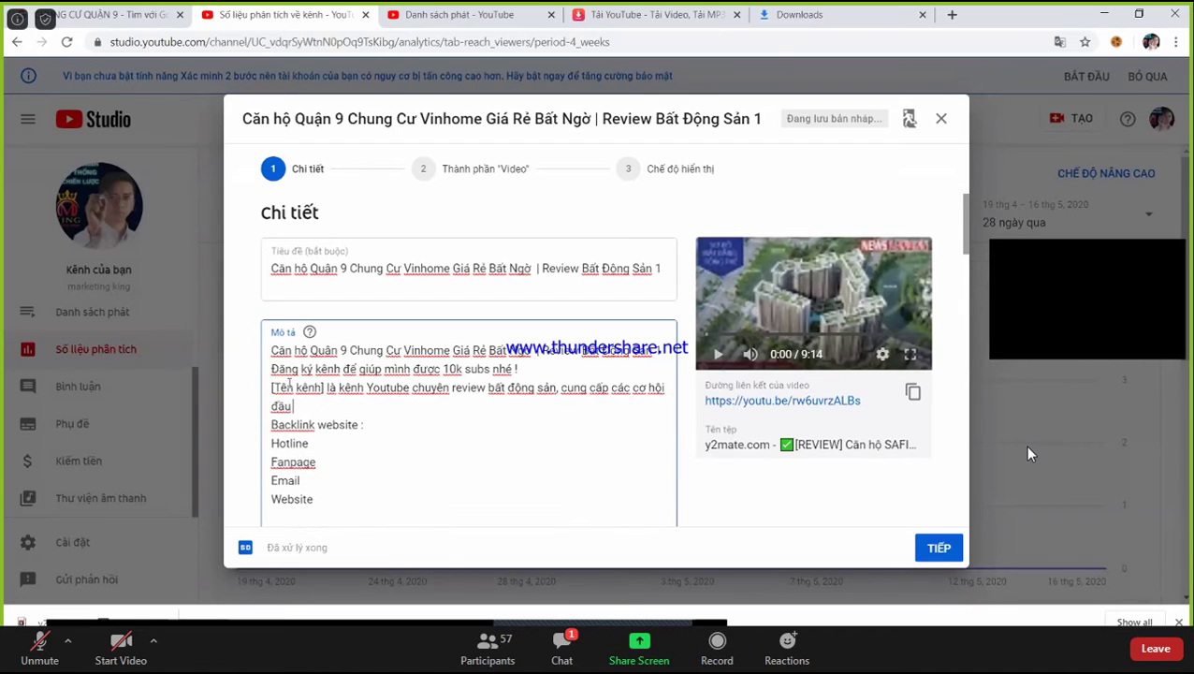
pyautogui.write(' tư hấp dẫn')
# Continue the channel introduction after "hấp dẫn" with ": đầu tư đất nền, chung cư, codontel , nghỉ dưỡng ..."
pyautogui.write(':')
pyautogui.write(' đầu tư d')
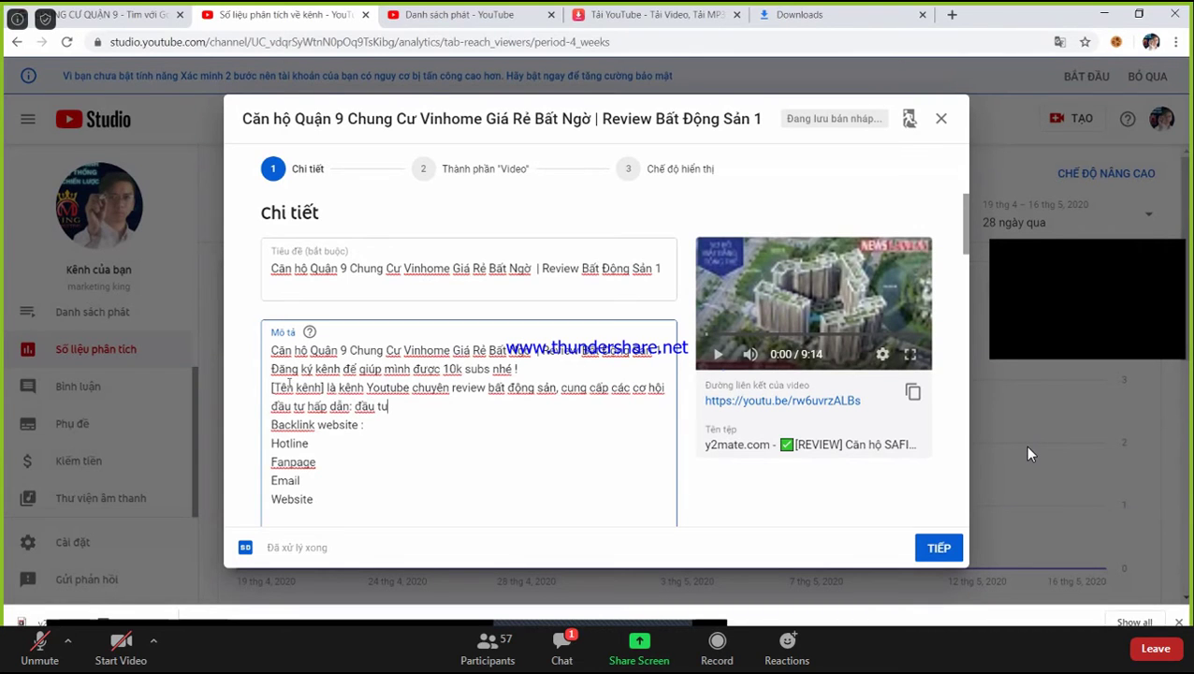
pyautogui.write('ất nền, chung cu')
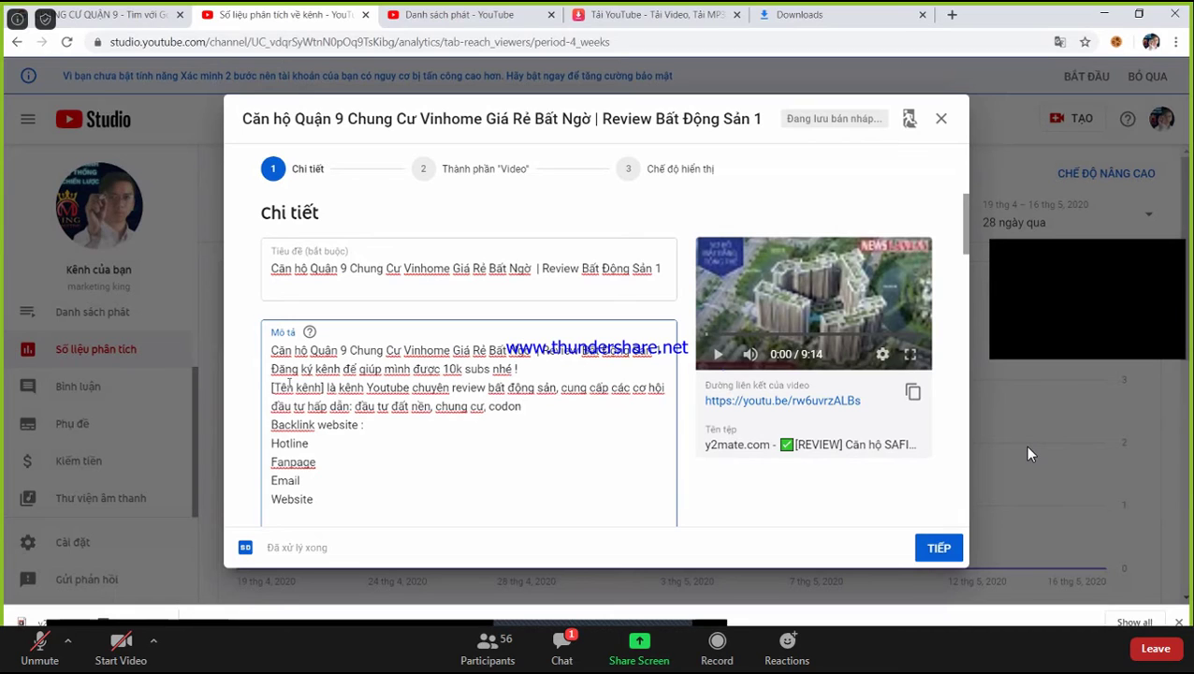
pyautogui.write('l , nghỉ dưỡng ...')
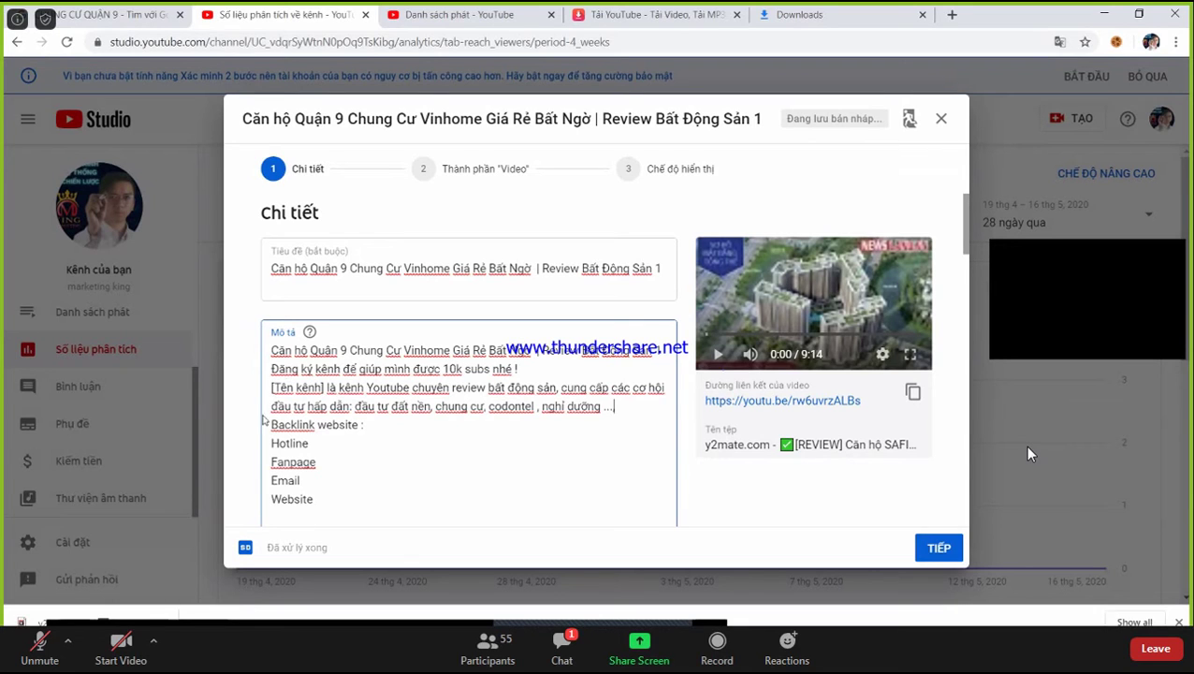
# Add a comma after "nghỉ dưỡng ..." in the description and review the contact lines, thumbnail and playlist settings below
pyautogui.moveTo(545, 406); pyautogui.dragTo(604, 406)
pyautogui.click(444, 387)
pyautogui.moveTo(363, 406); pyautogui.dragTo(566, 411)
pyautogui.click(1028, 454)
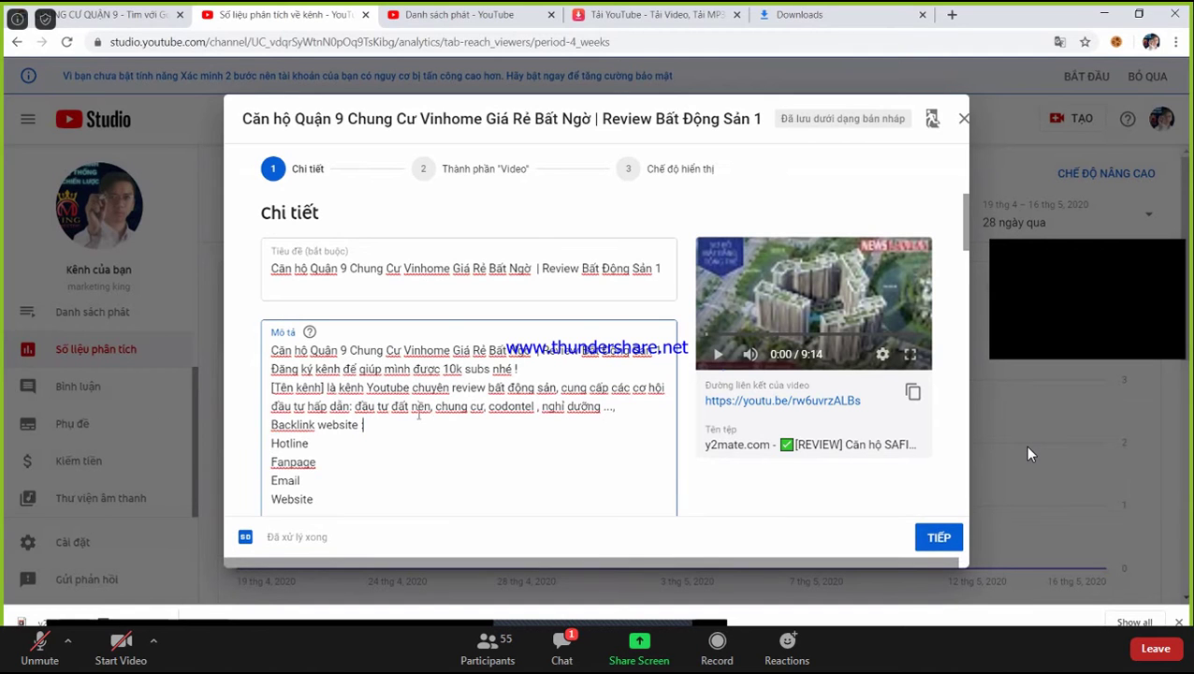
pyautogui.scroll(-2, 1027, 454)
pyautogui.scroll(2, 1027, 454)
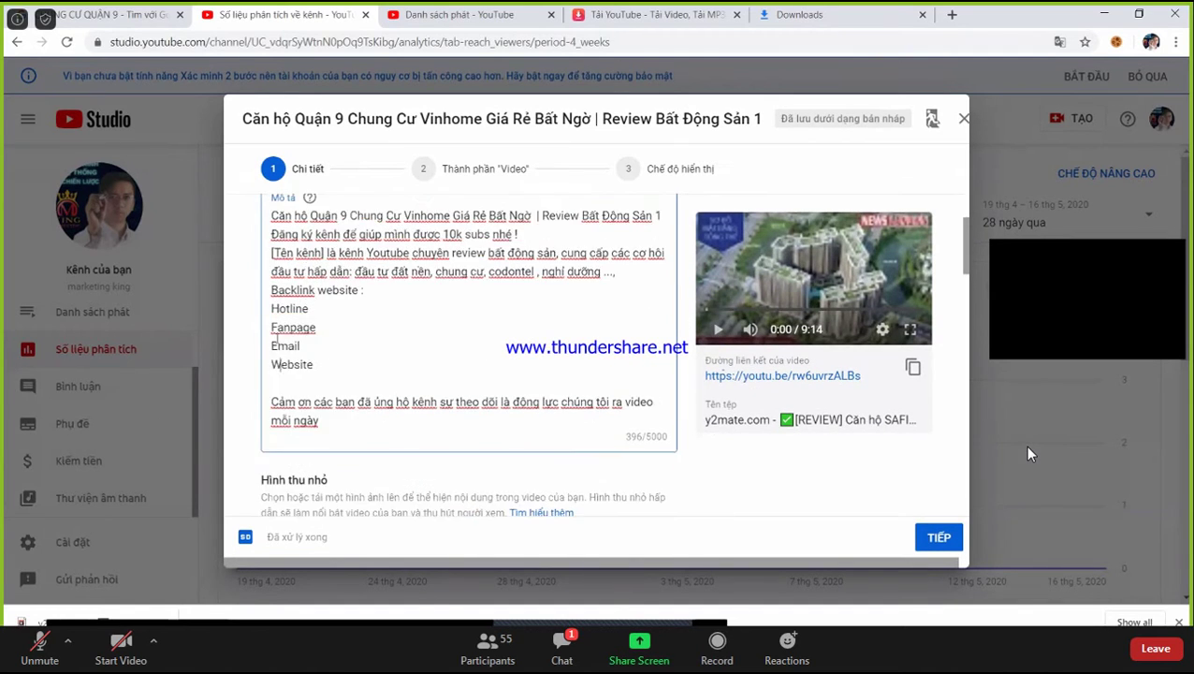
pyautogui.scroll(-3, 393, 404)
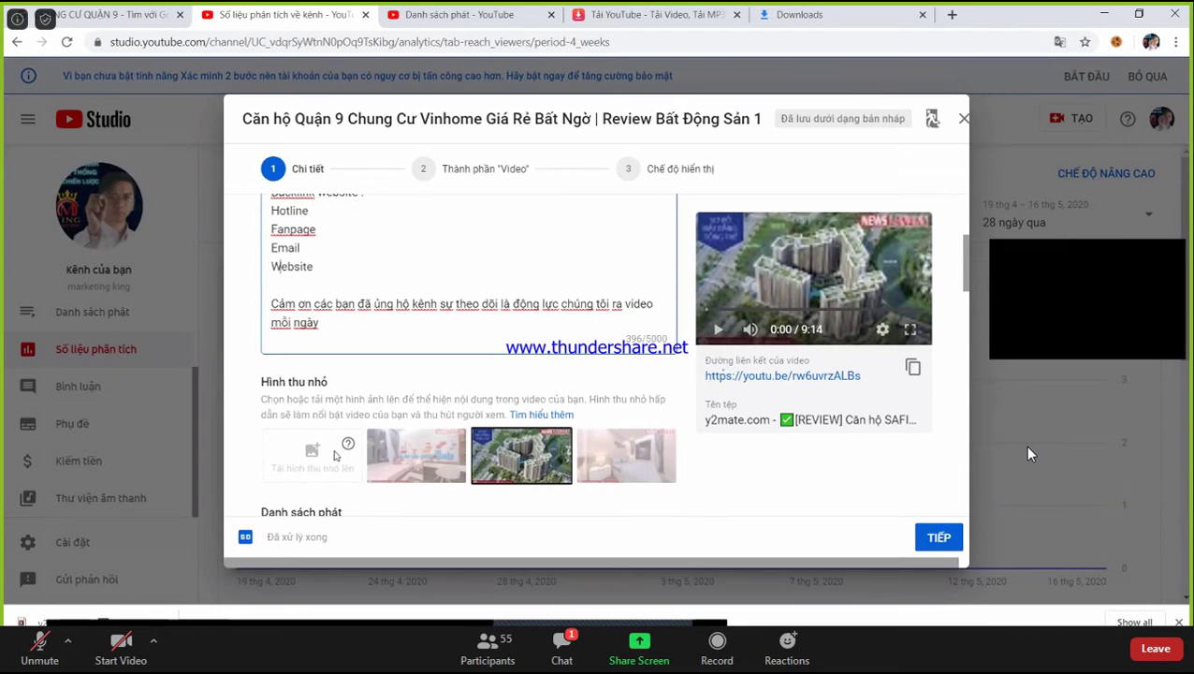
pyautogui.scroll(-3, 410, 350)
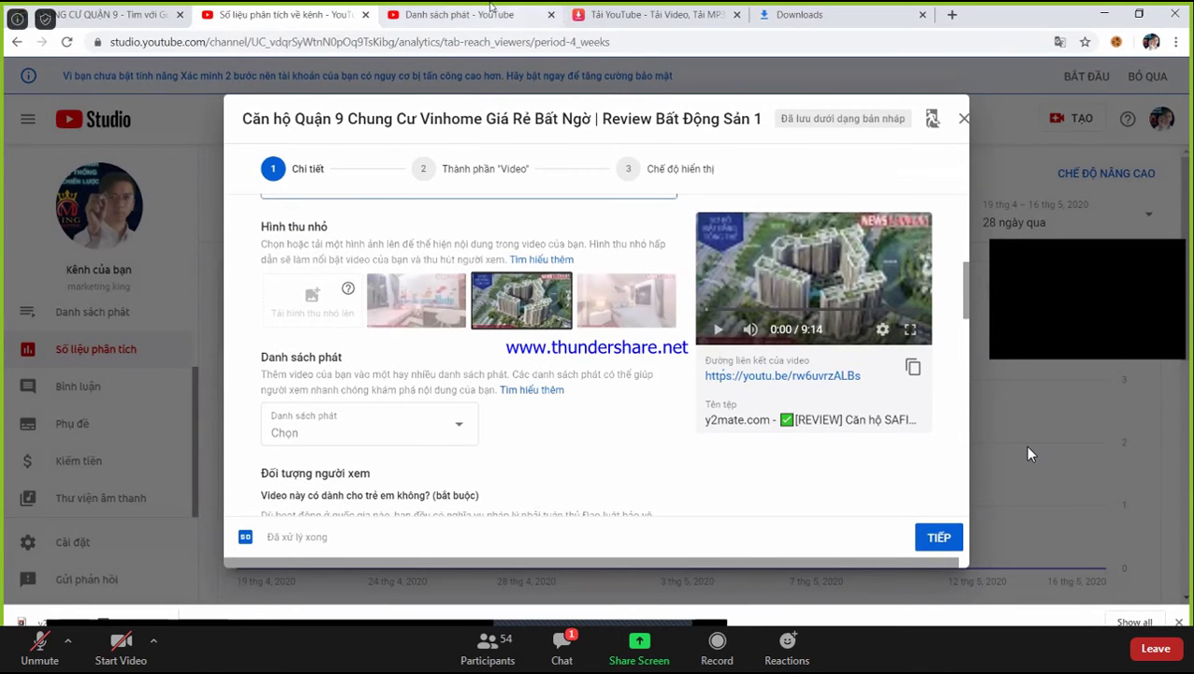
# Close the y2mate download page and load the YouTube home page in place of the playlists page
pyautogui.click(661, 11)
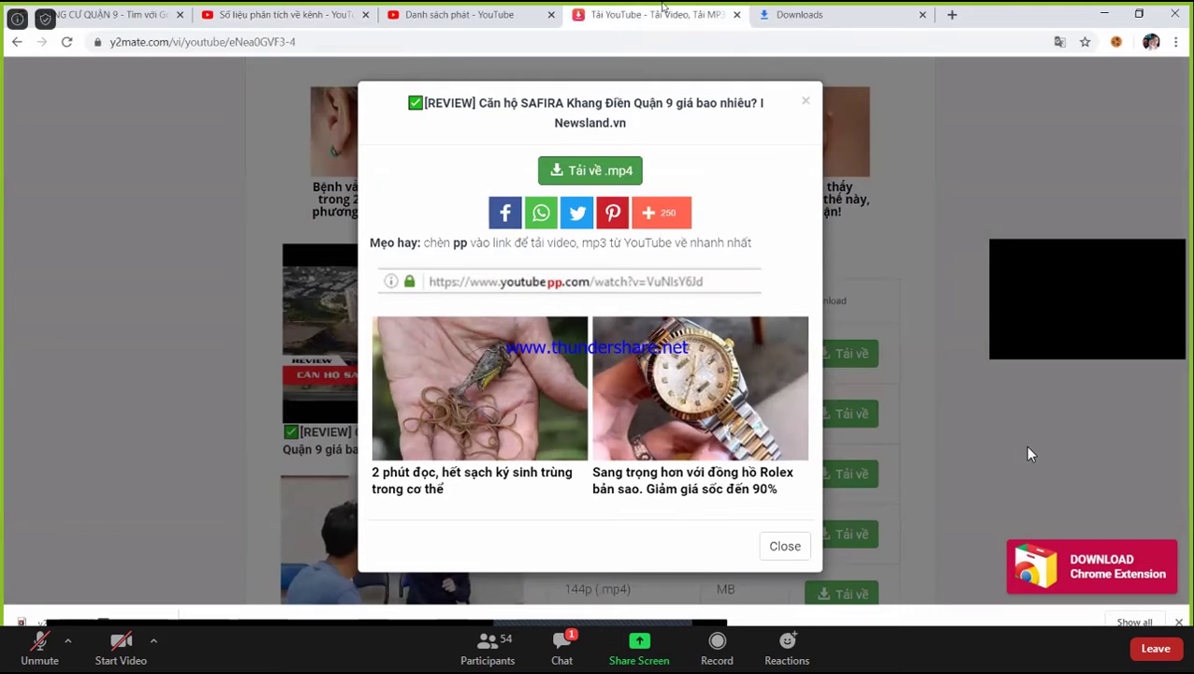
pyautogui.hotkey('ctrl', 'w')
pyautogui.hotkey('ctrl', 'pageup')
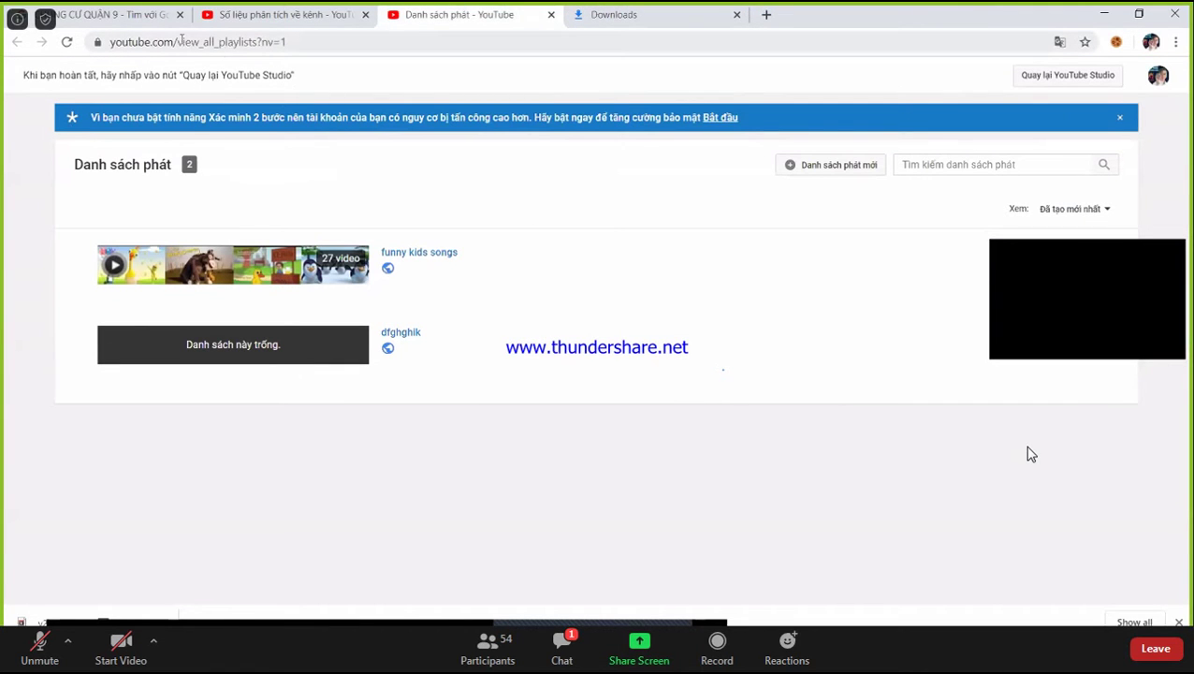
pyautogui.moveTo(182, 39); pyautogui.dragTo(445, 41)
pyautogui.press('BackSpace')
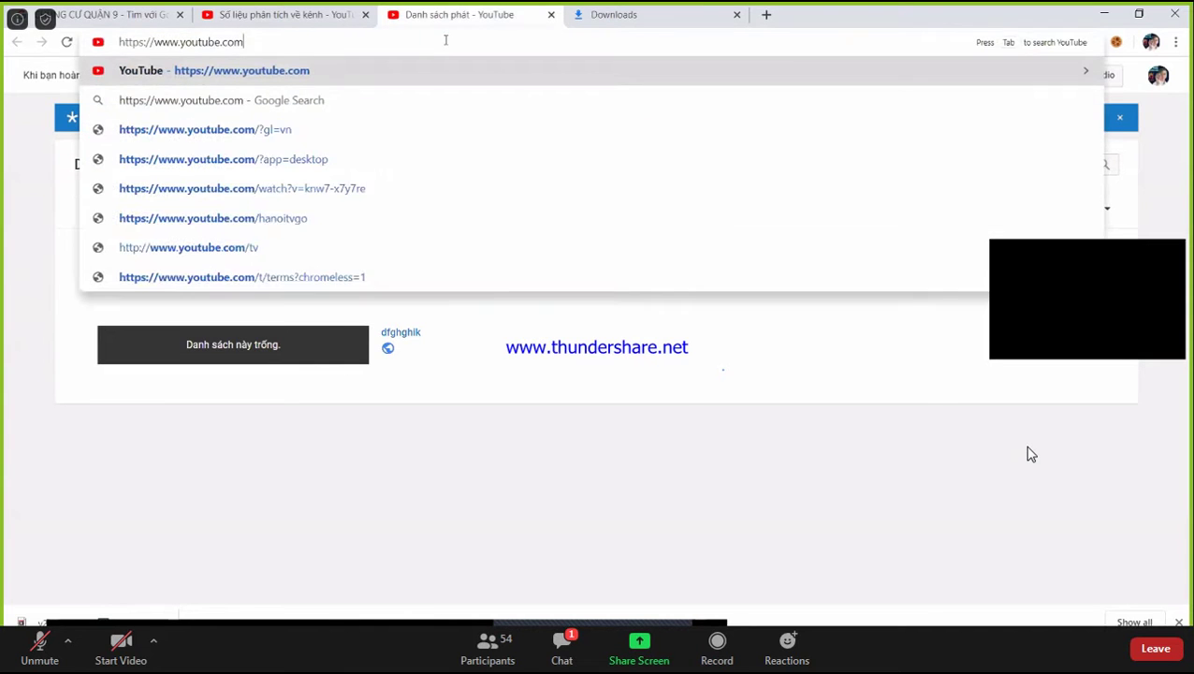
pyautogui.press('Return')
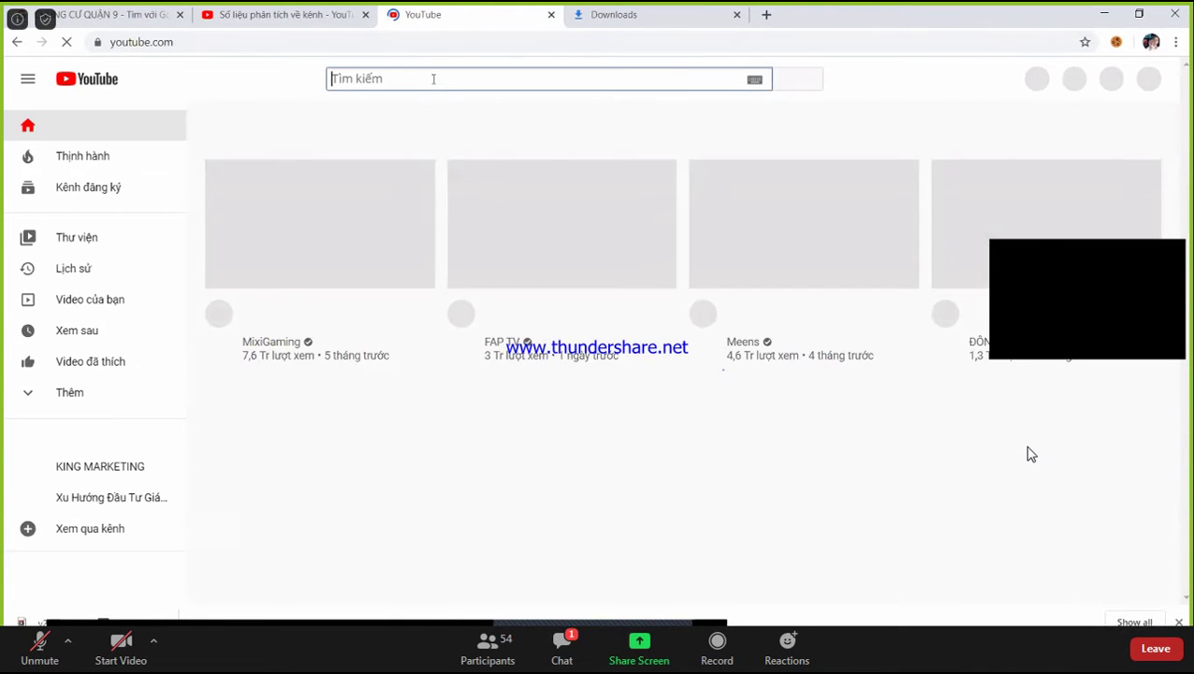
# Search YouTube for "chung cư quận 9"
pyautogui.click(433, 79)
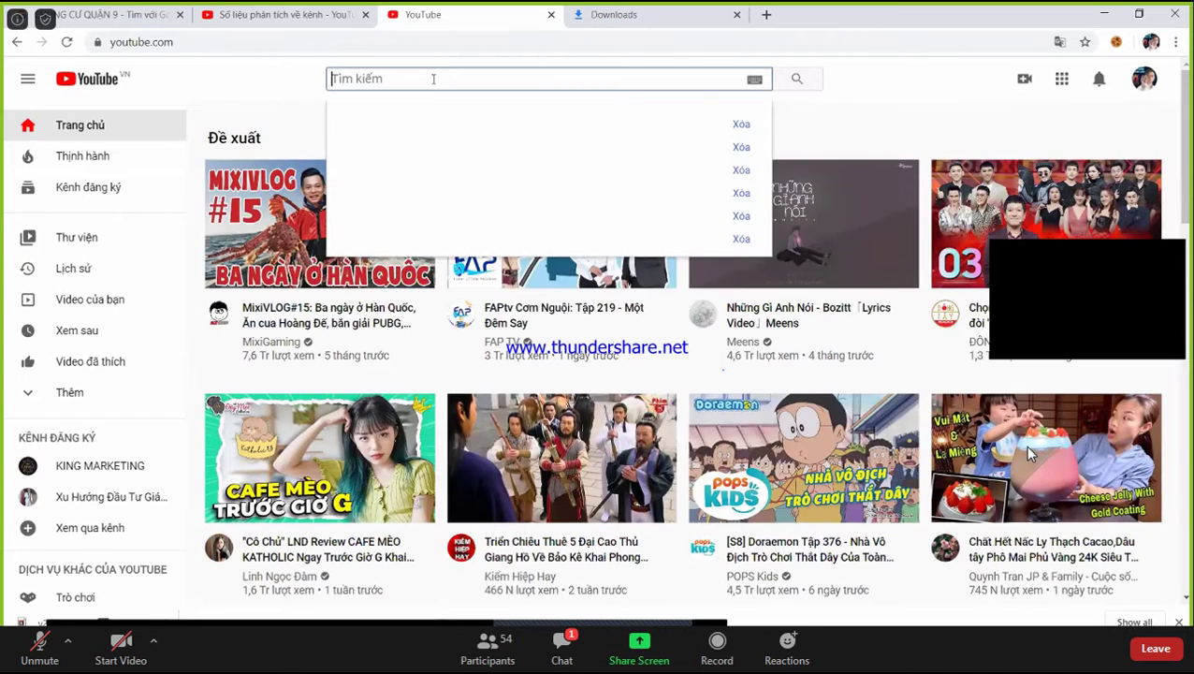
pyautogui.write('căn')
pyautogui.press('BackSpace')
pyautogui.press('BackSpace')
pyautogui.press('BackSpace')
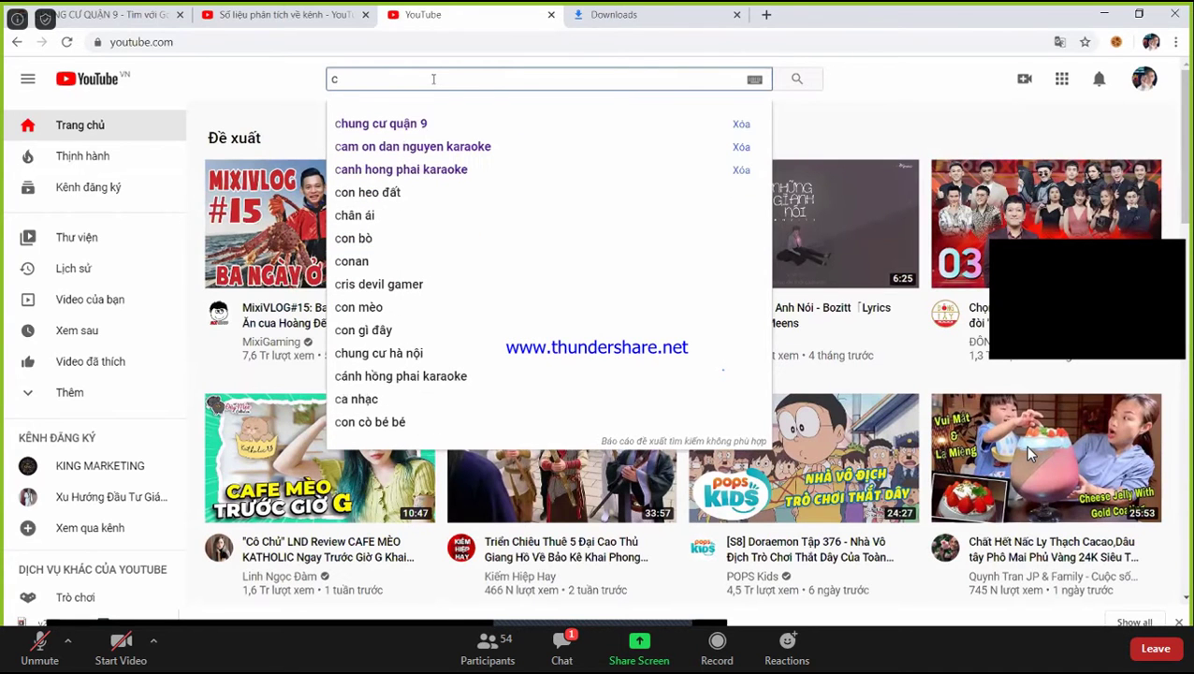
pyautogui.press('Down')
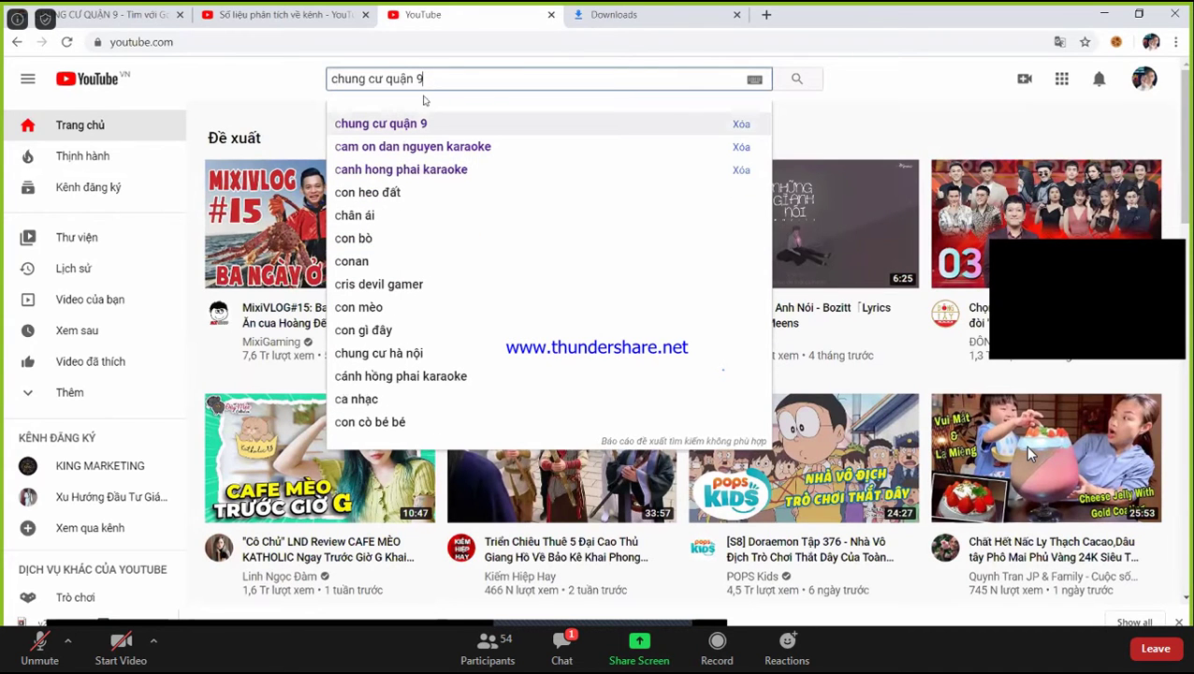
pyautogui.press('Return')
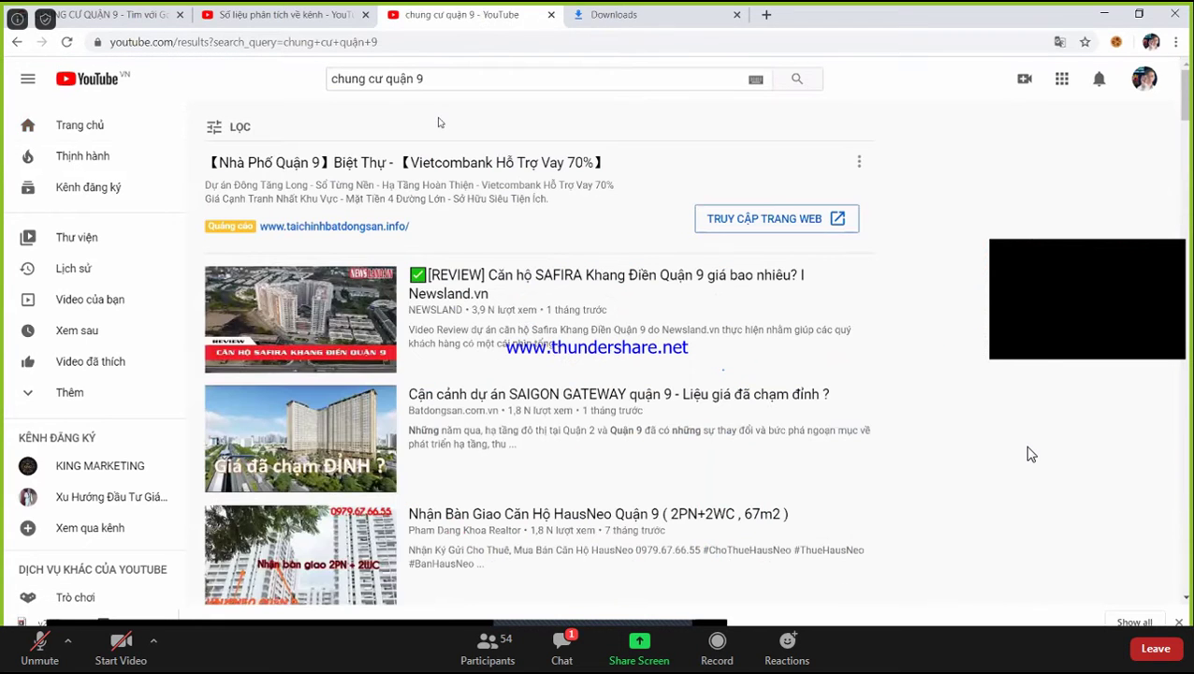
# Examine the thumbnails and titles of the competing videos in the "chung cư quận 9" search results
pyautogui.scroll(-3, 1030, 454)
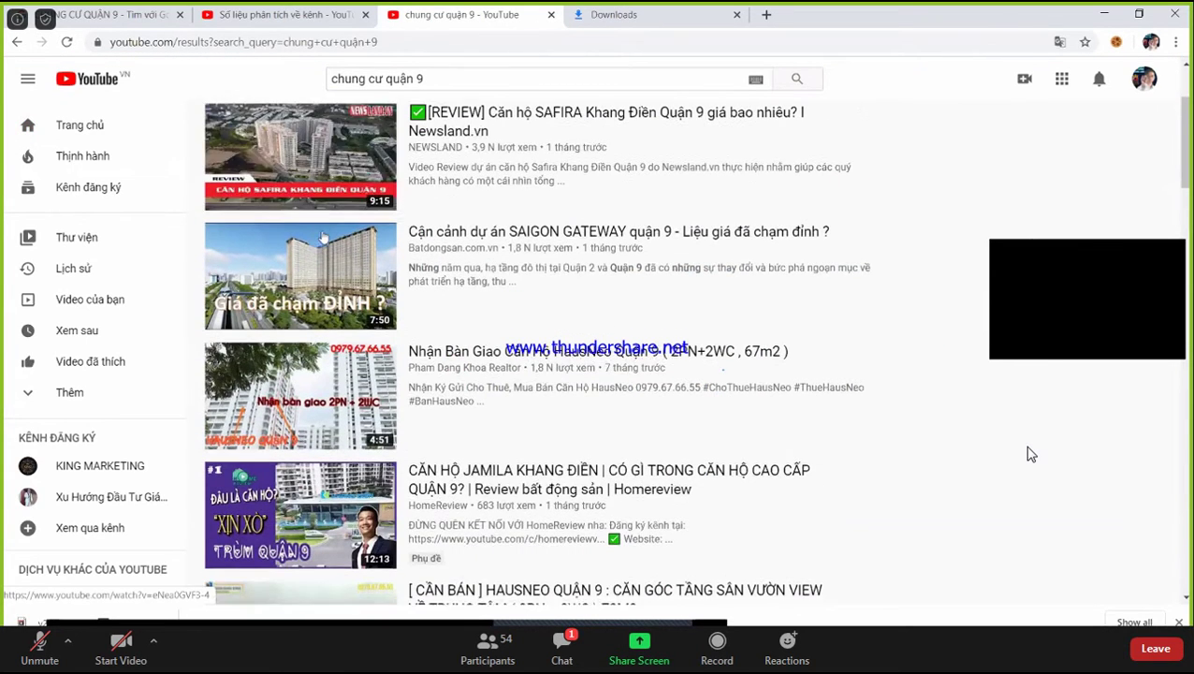
pyautogui.moveTo(229, 383)
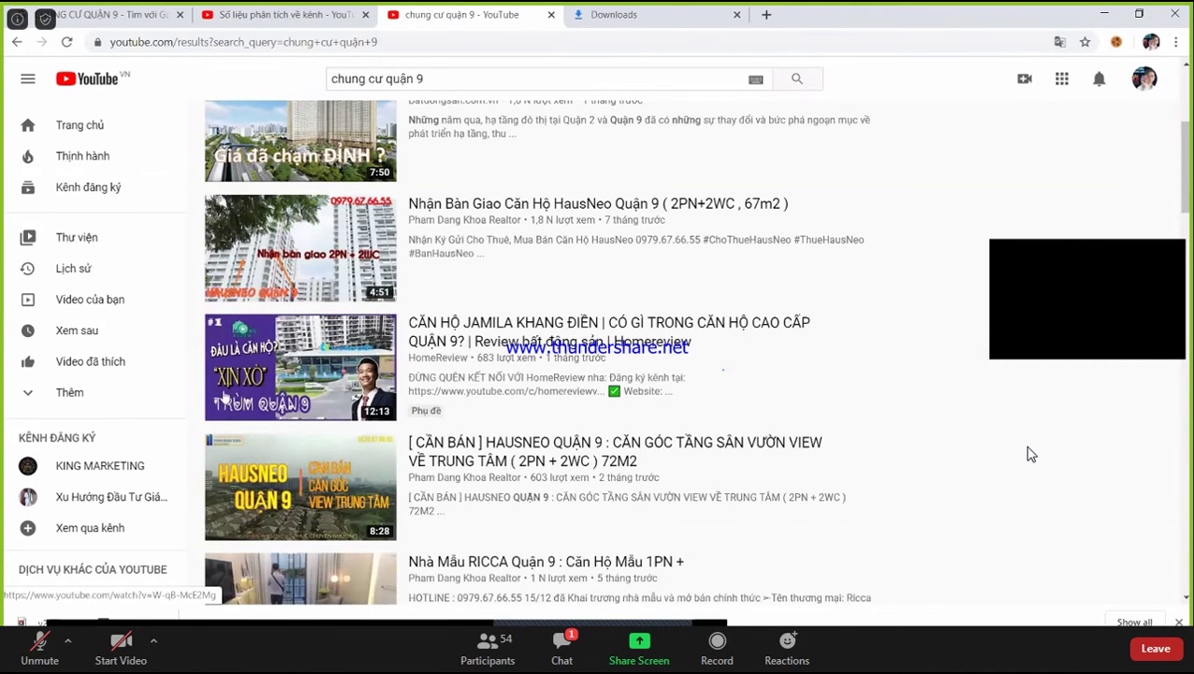
pyautogui.scroll(-2, 218, 409)
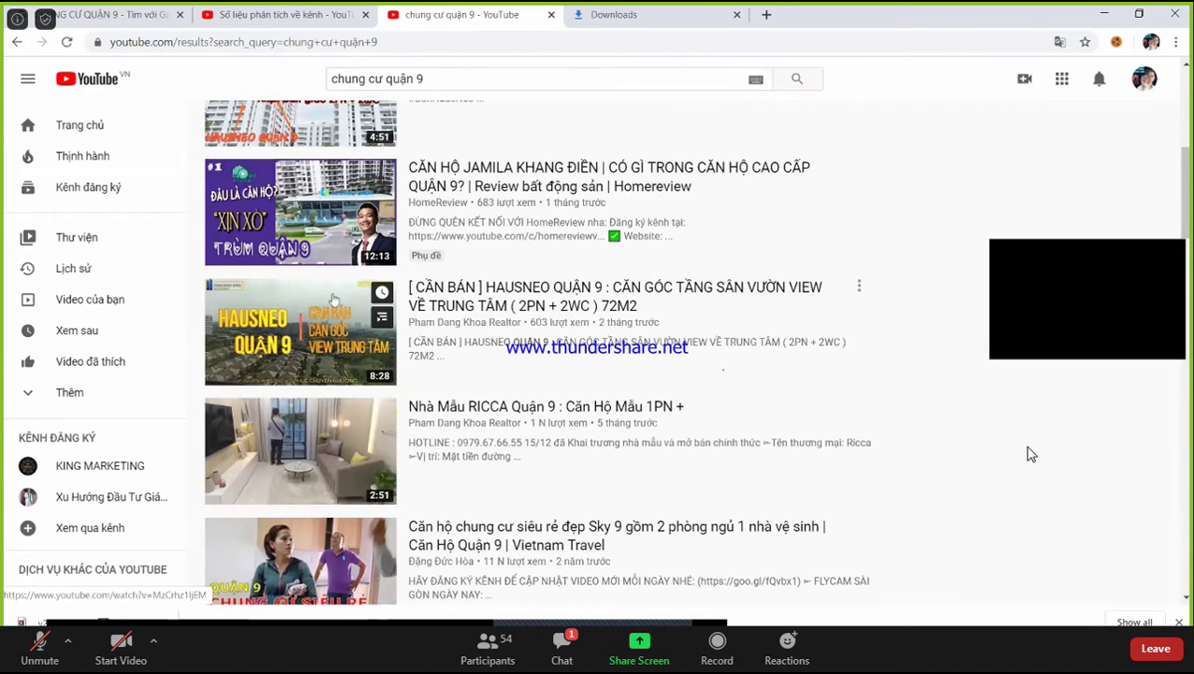
pyautogui.scroll(-1, 271, 374)
pyautogui.scroll(-1, 274, 344)
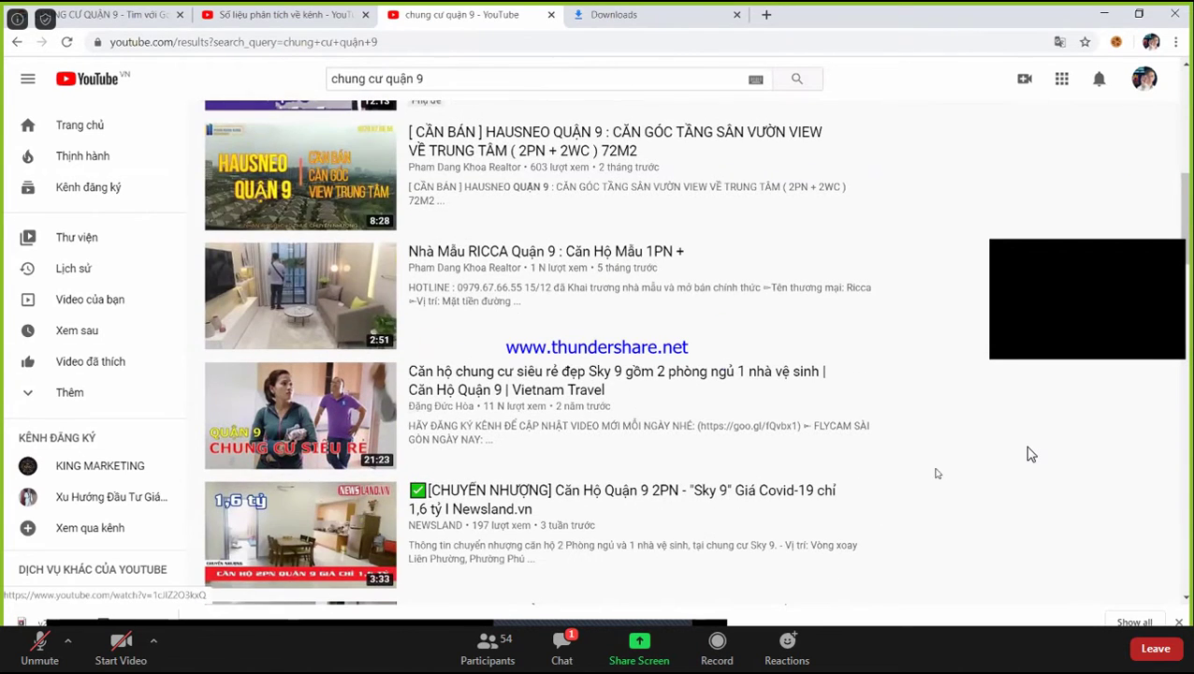
pyautogui.scroll(-3, 1029, 454)
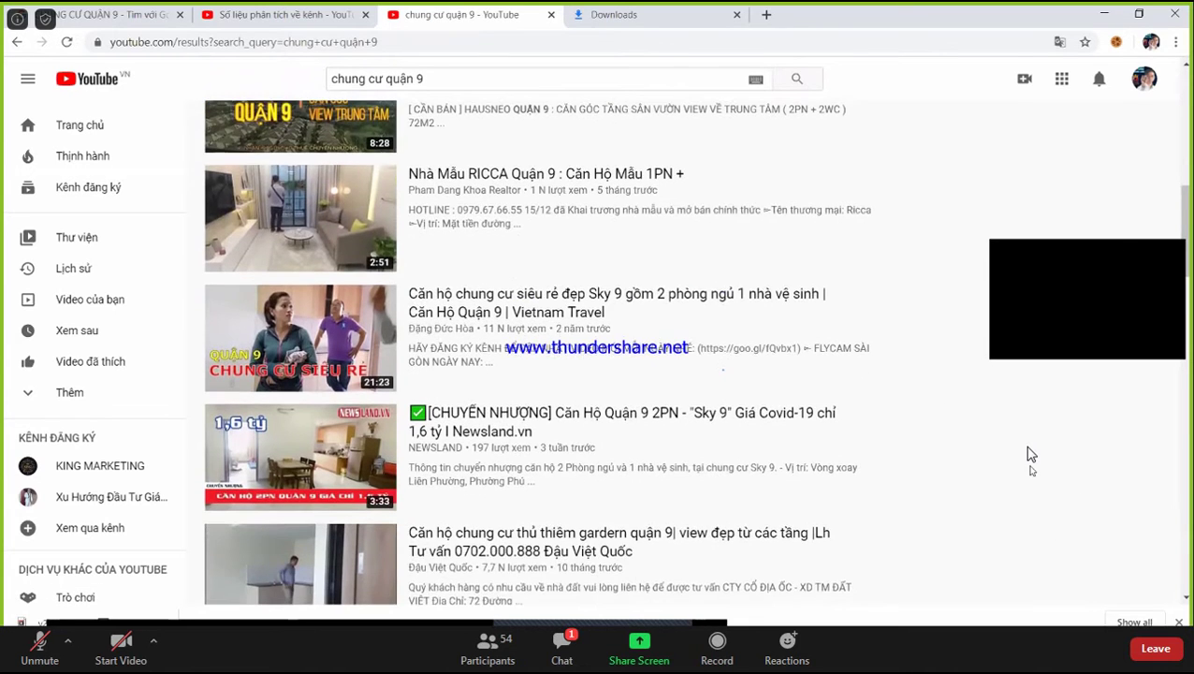
pyautogui.scroll(-2, 1030, 454)
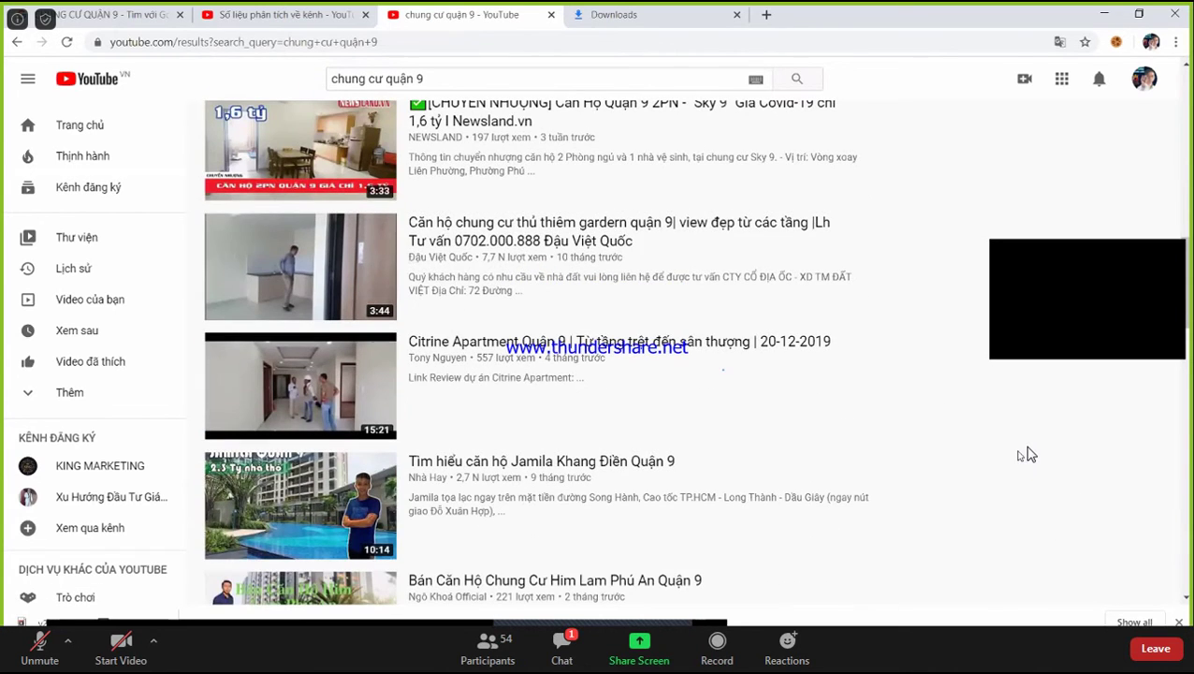
pyautogui.scroll(10, 1029, 454)
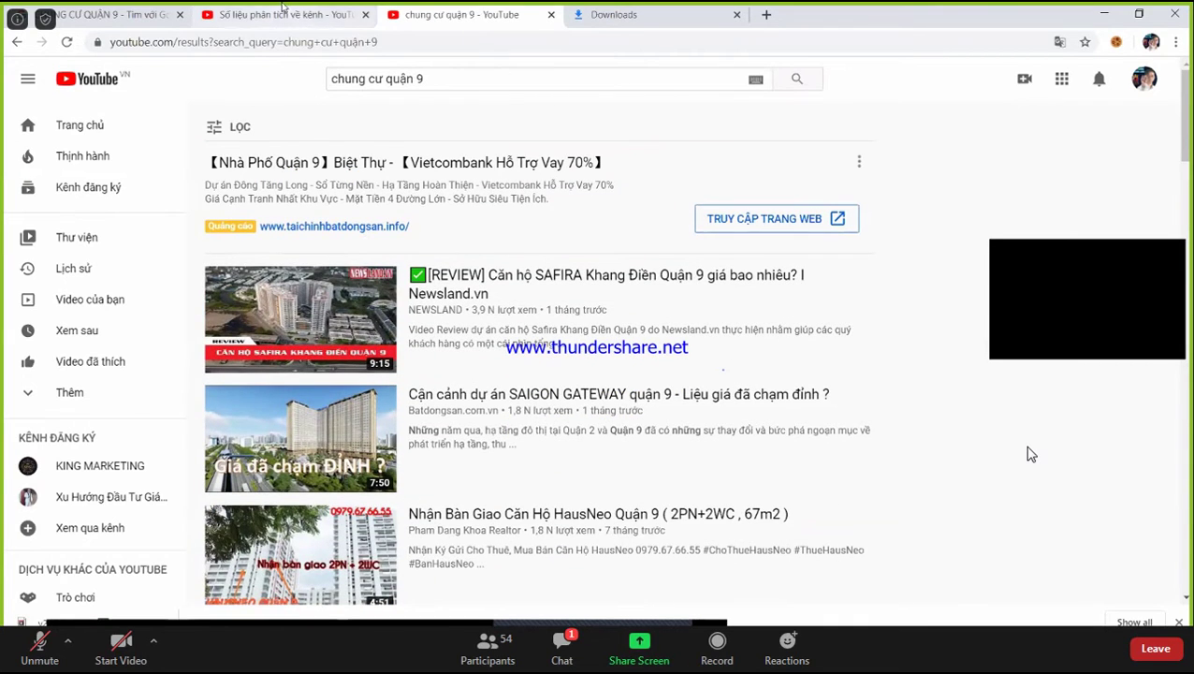
# Return to the video upload in YouTube Studio, review the description's closing lines and open the playlist choices
pyautogui.click(199, 22)
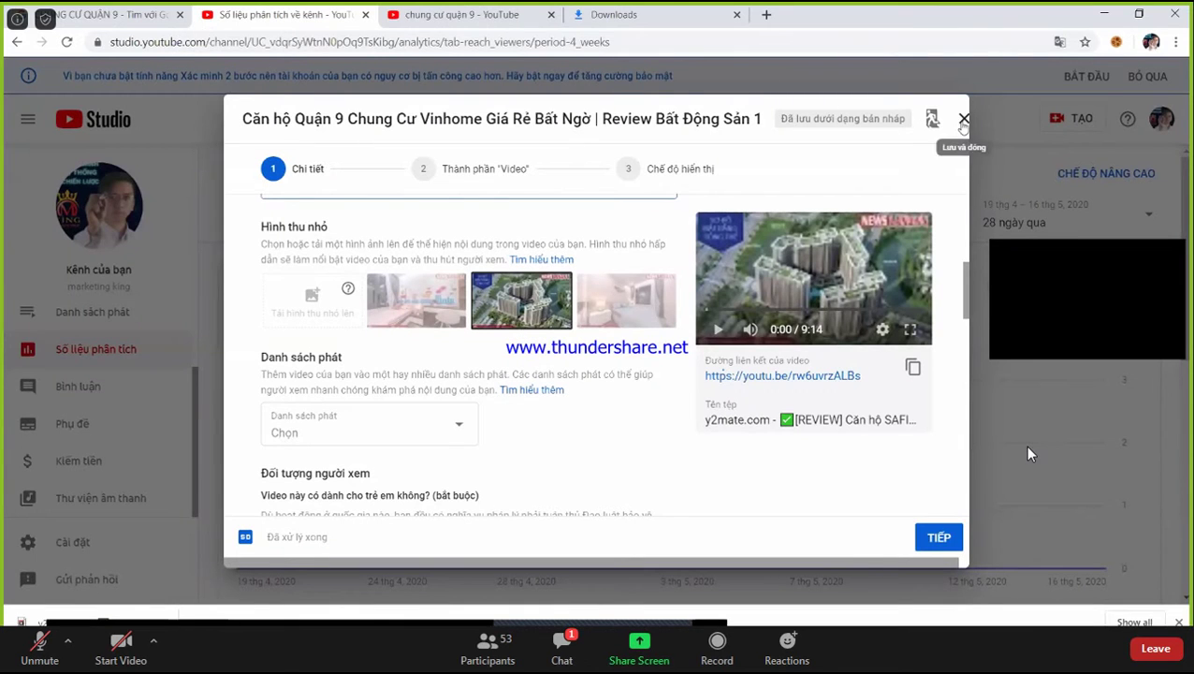
pyautogui.scroll(5, 374, 280)
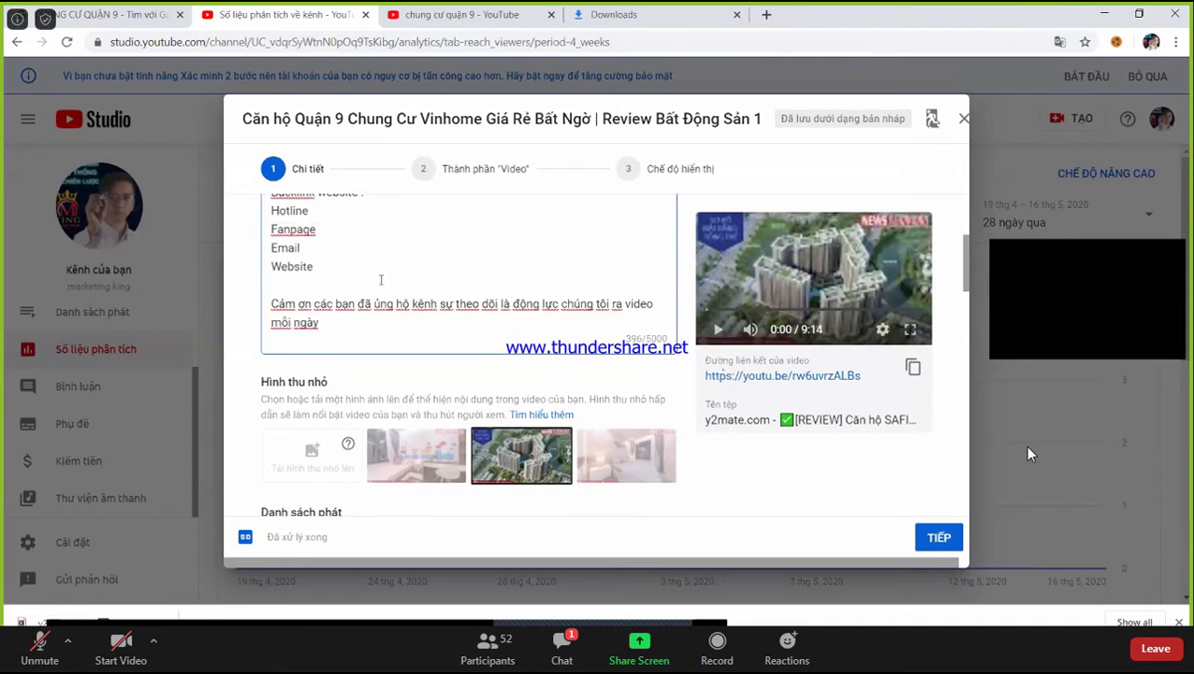
pyautogui.scroll(-1, 354, 278)
pyautogui.moveTo(270, 270); pyautogui.dragTo(368, 387)
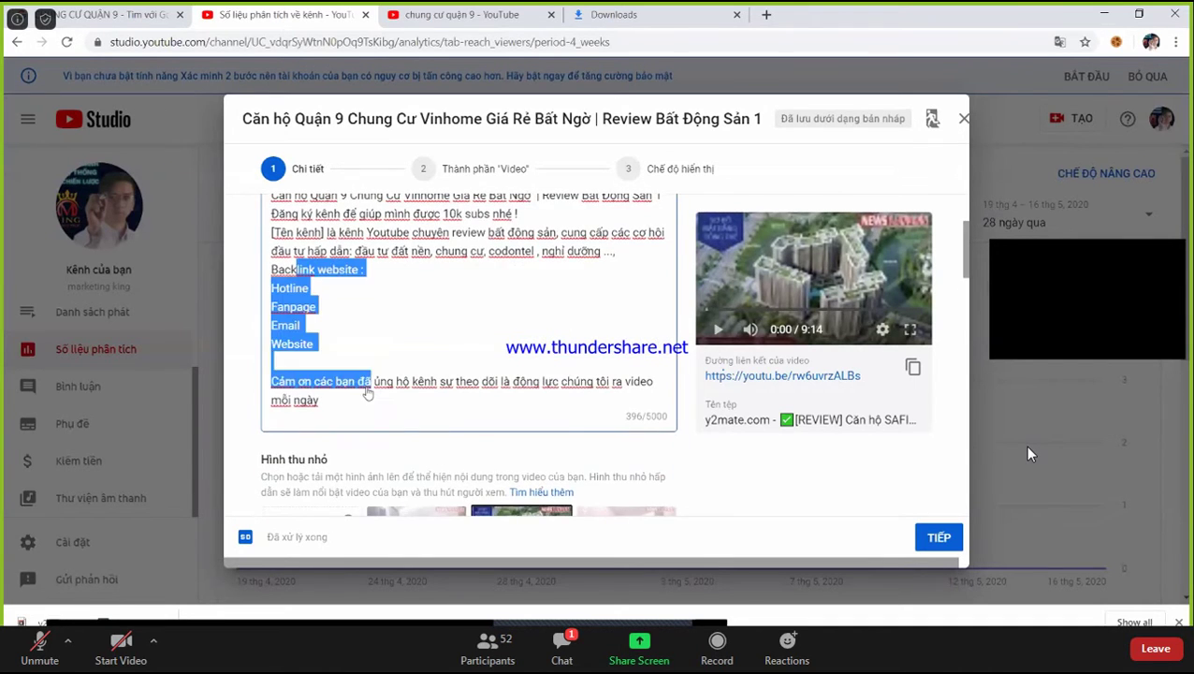
pyautogui.scroll(-3, 360, 378)
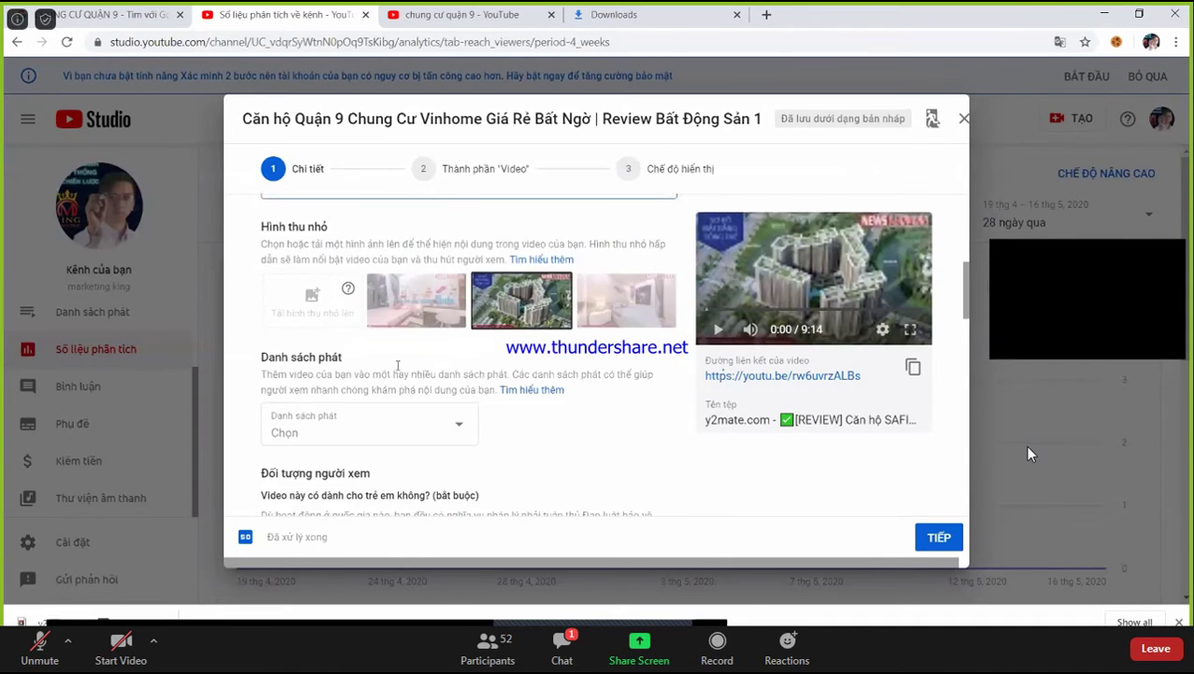
pyautogui.click(465, 431)
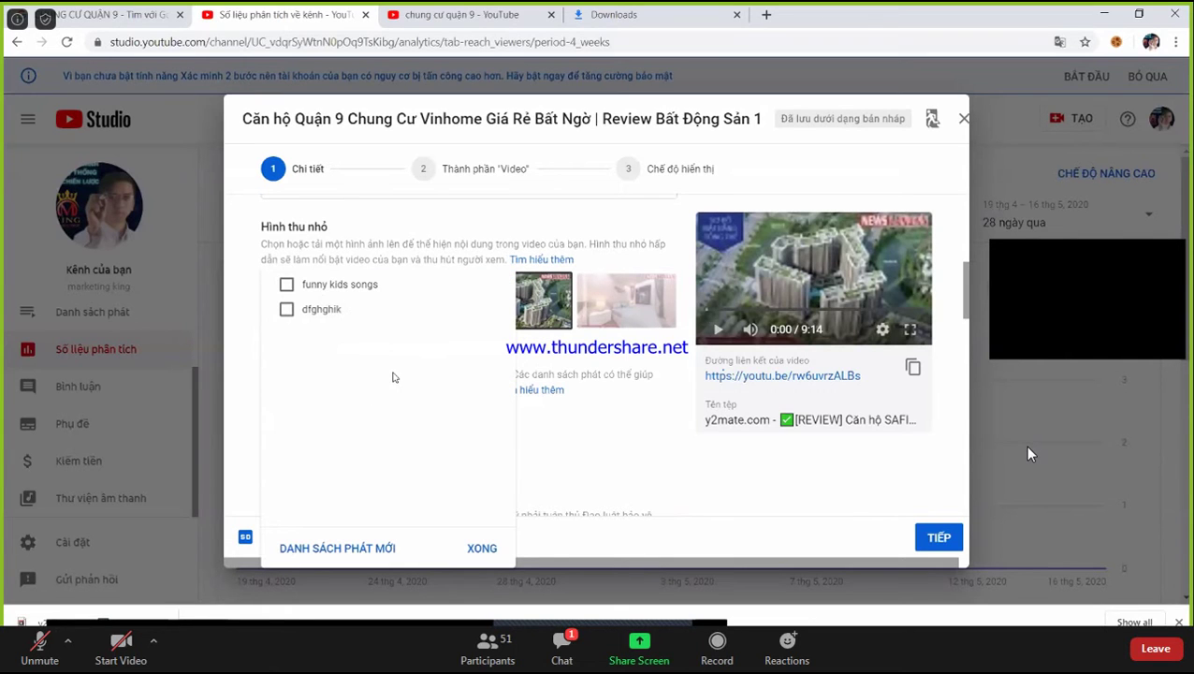
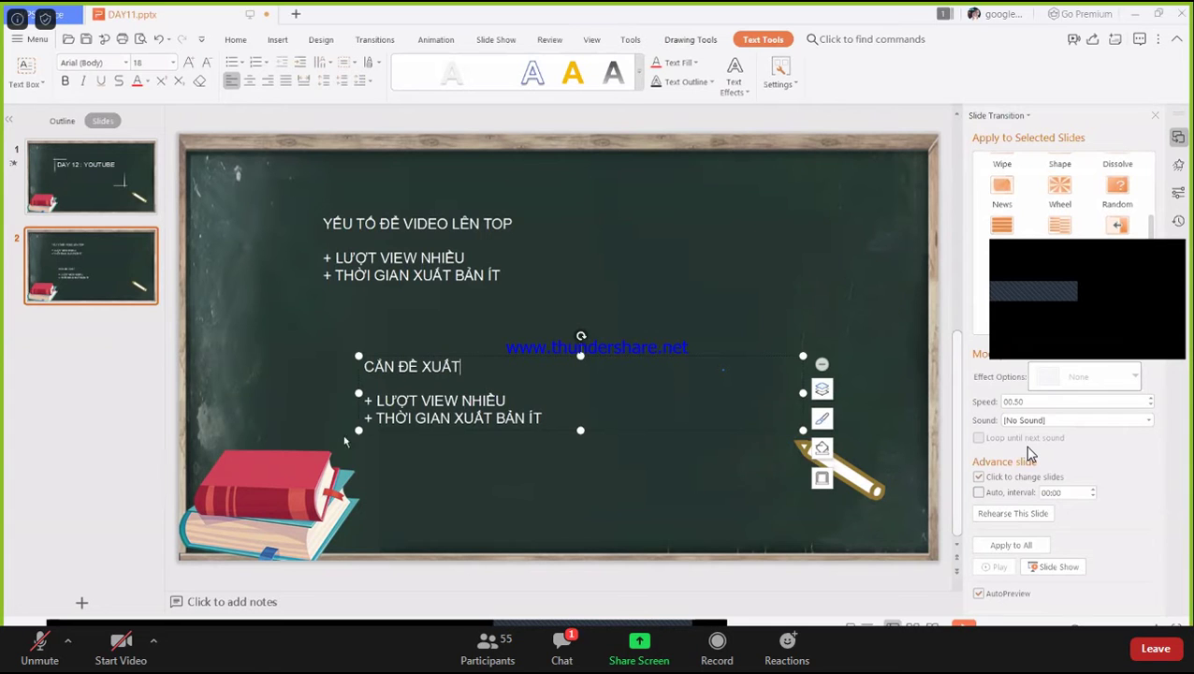
# In DAY11.pptx, replace the two bullet lines in slide 2's lower text box with "CÓ NHIỀU LƯỢT VIEW TỰ NHIÊN" and start a new line
pyautogui.moveTo(378, 401); pyautogui.dragTo(613, 421)
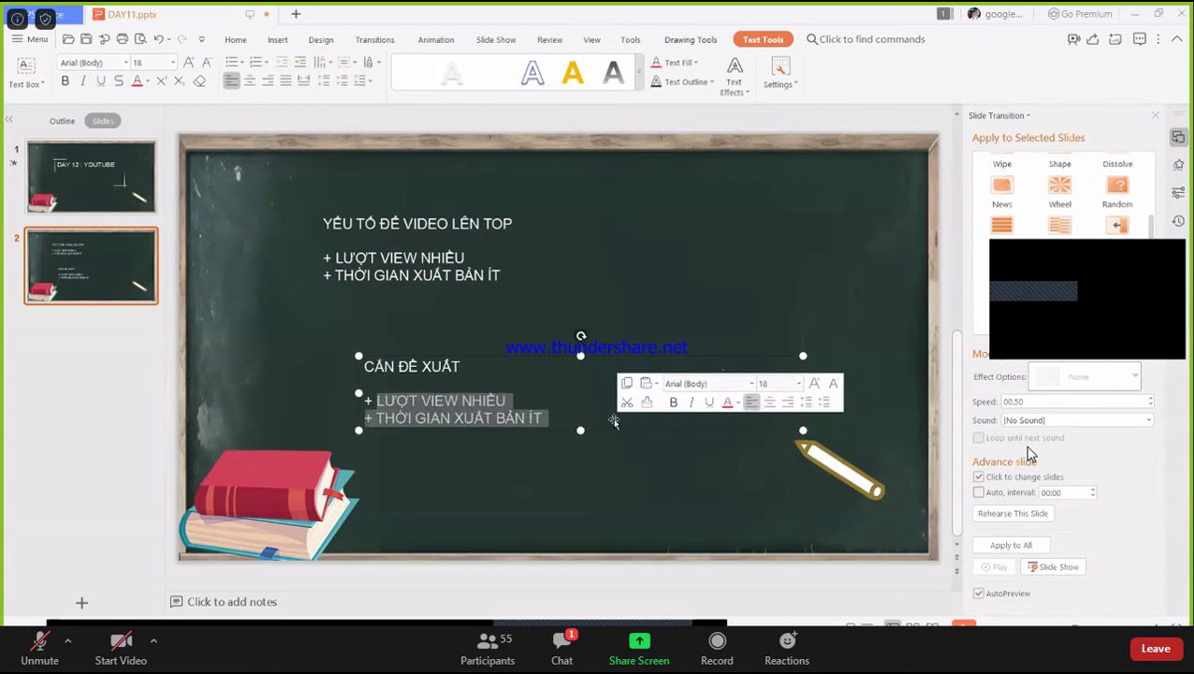
pyautogui.press('BackSpace')
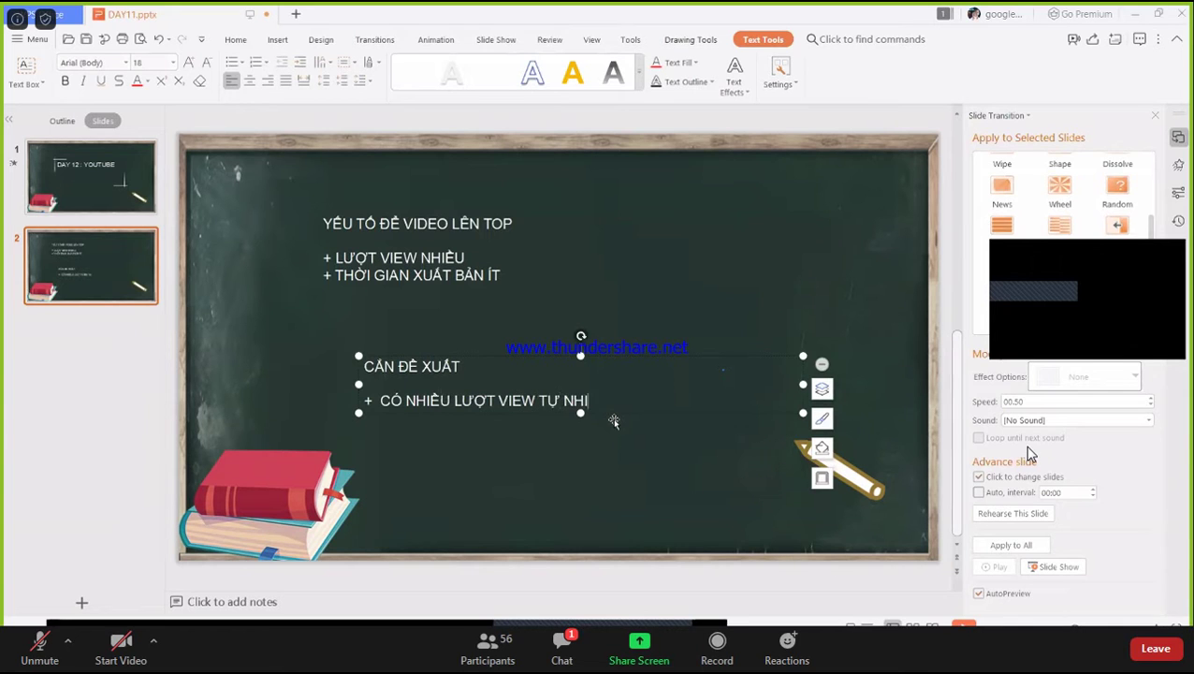
pyautogui.press('Return')
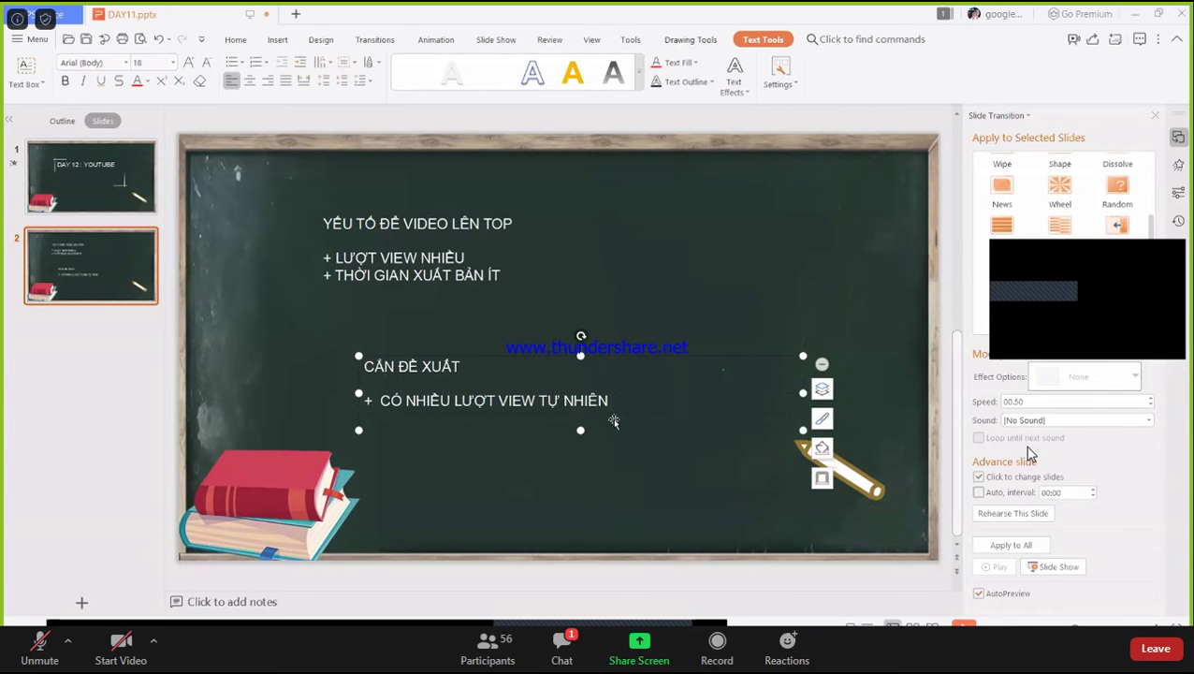
# Switch to YouTube in the browser and examine the suggested videos listed beside the SAIGON GATEWAY quận 9 video
pyautogui.hotkey('alt', 'Tab')
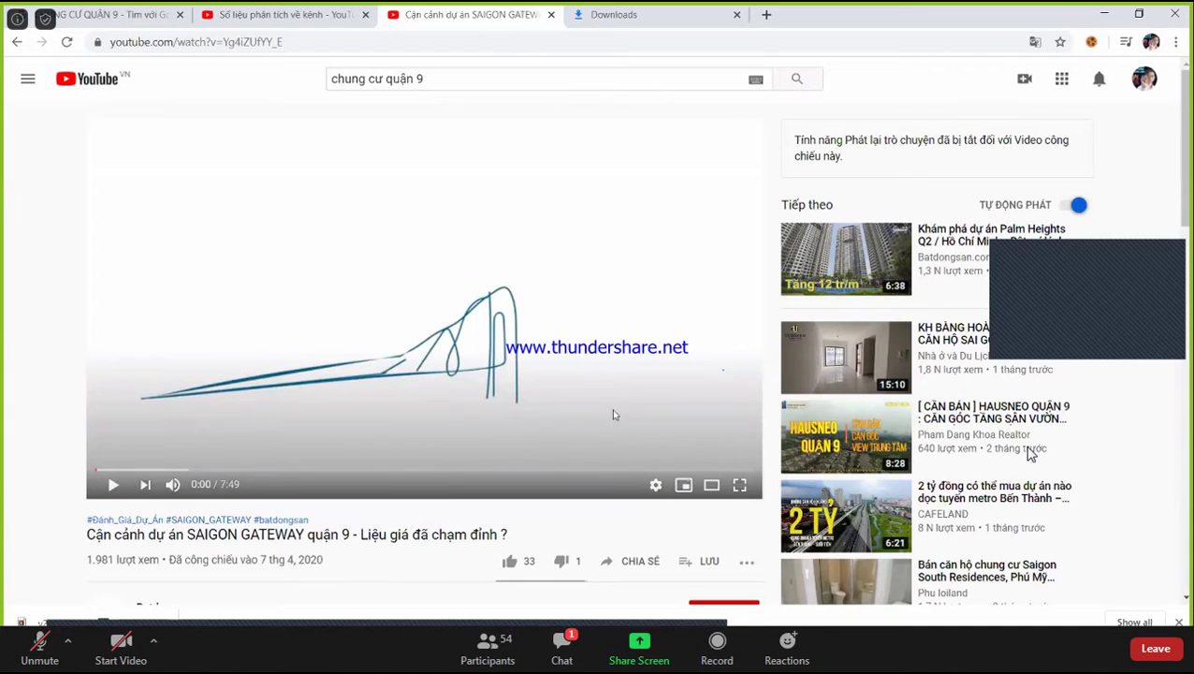
pyautogui.scroll(-1, 578, 301)
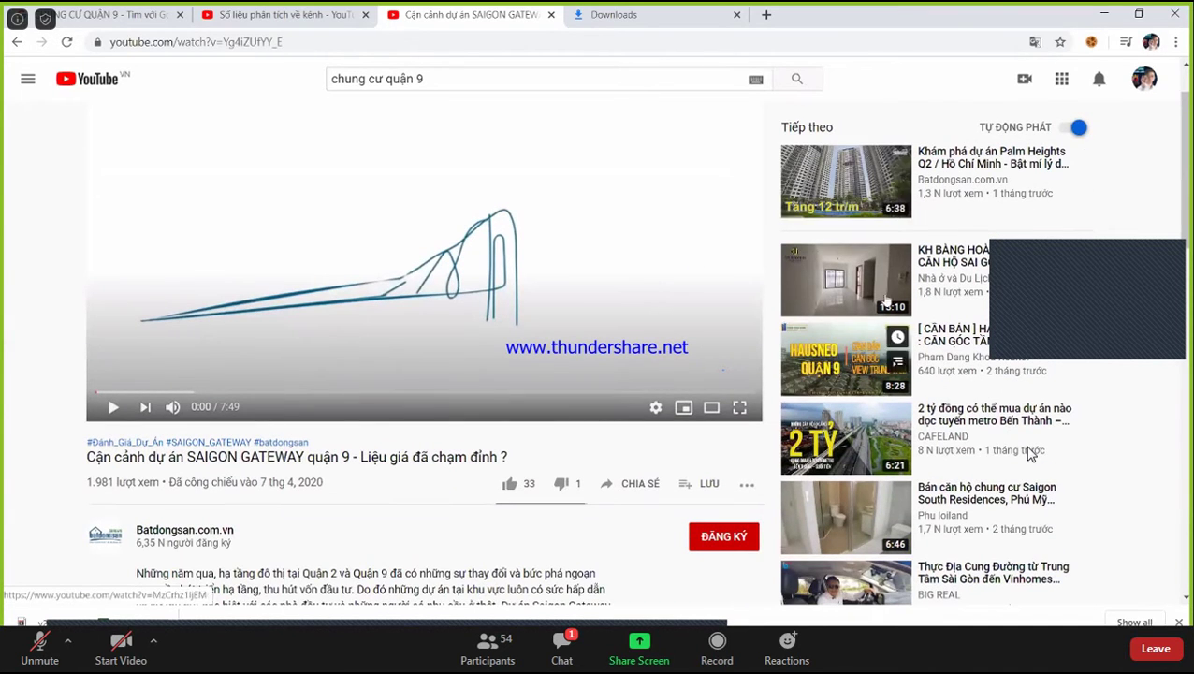
pyautogui.scroll(-8, 1029, 453)
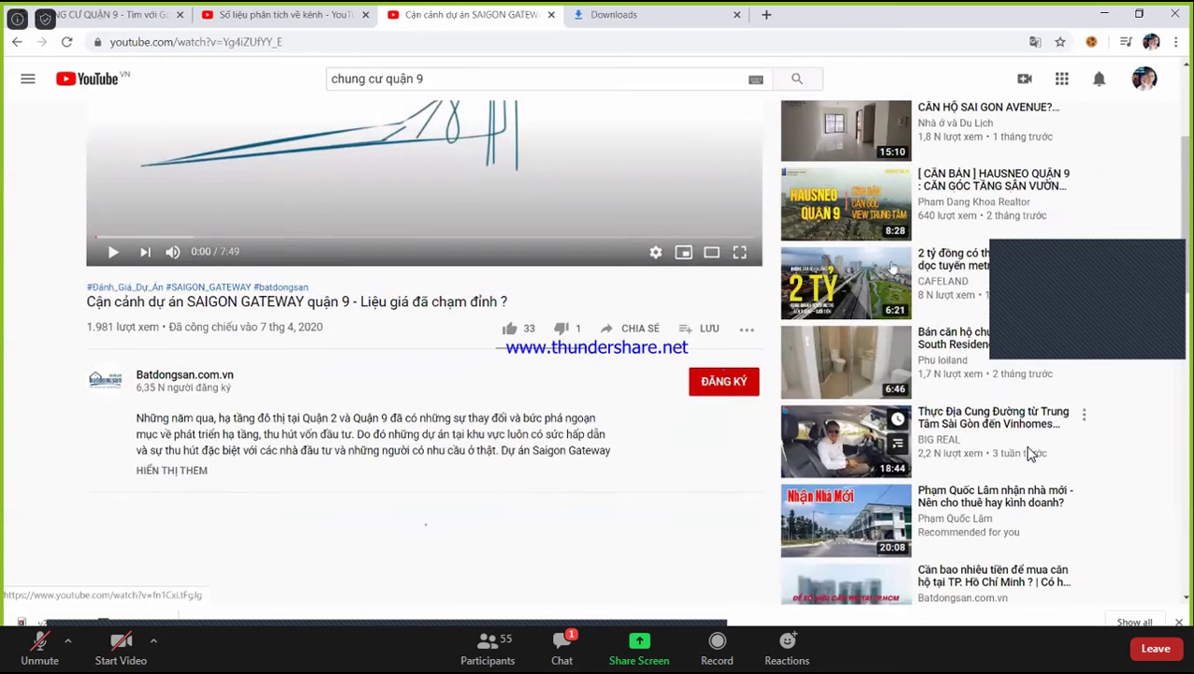
pyautogui.scroll(-5, 1029, 453)
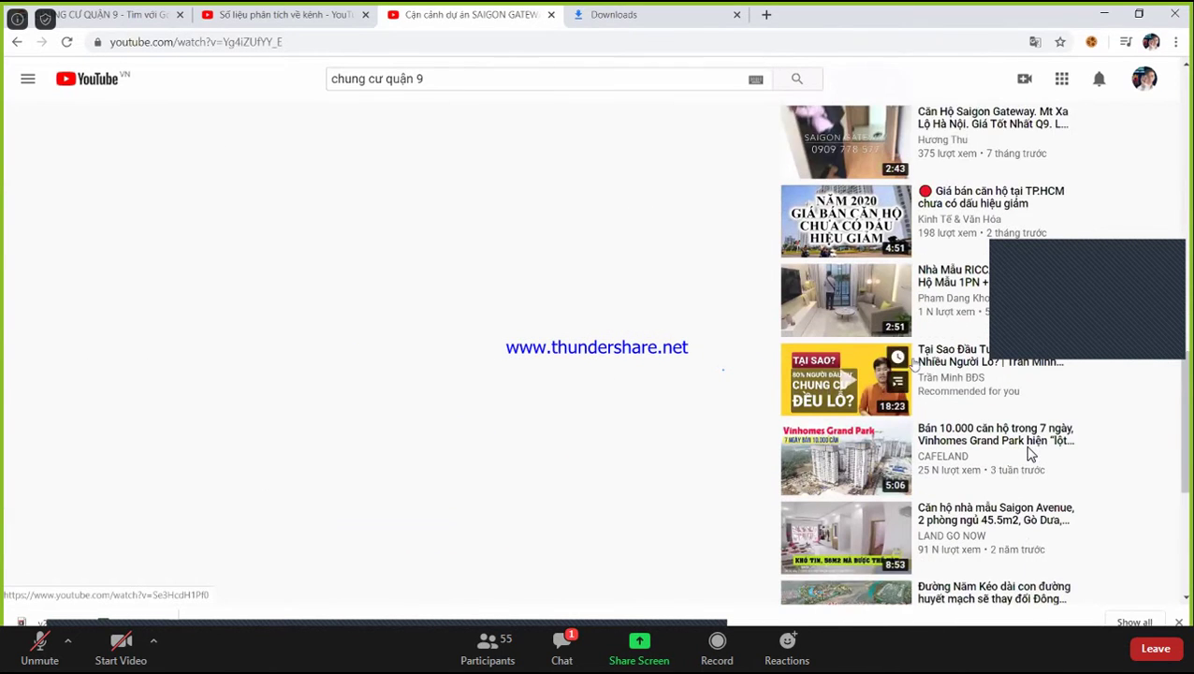
pyautogui.scroll(-1, 1029, 453)
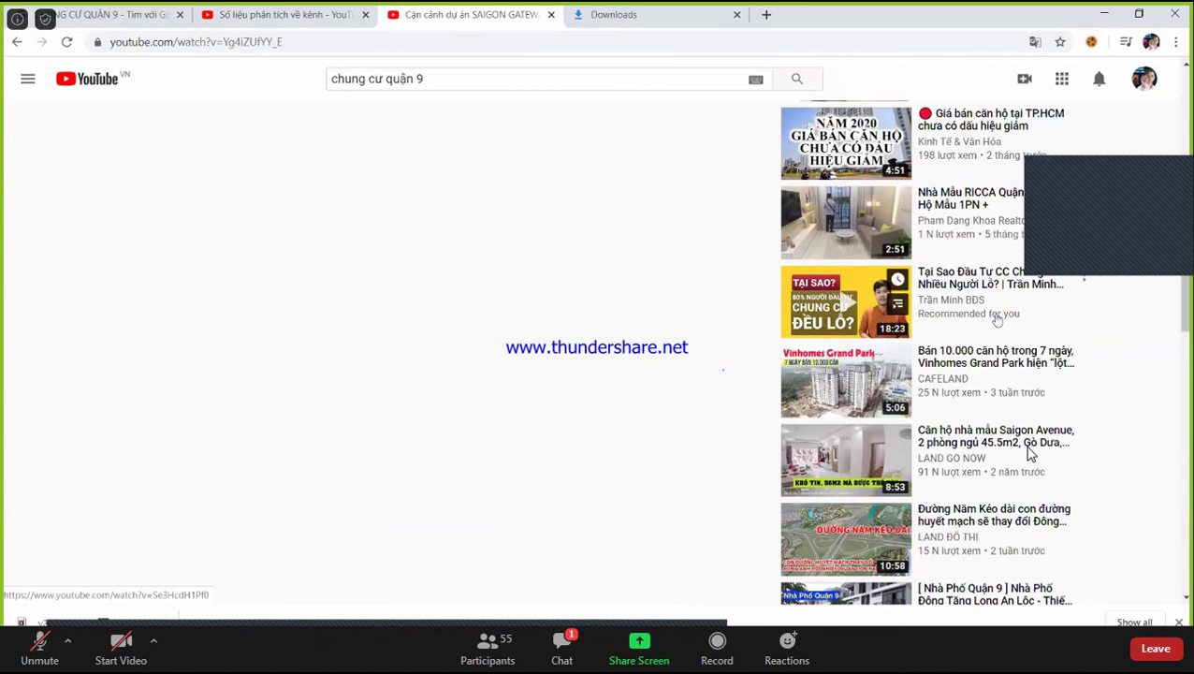
pyautogui.scroll(-1, 969, 407)
pyautogui.scroll(-3, 969, 407)
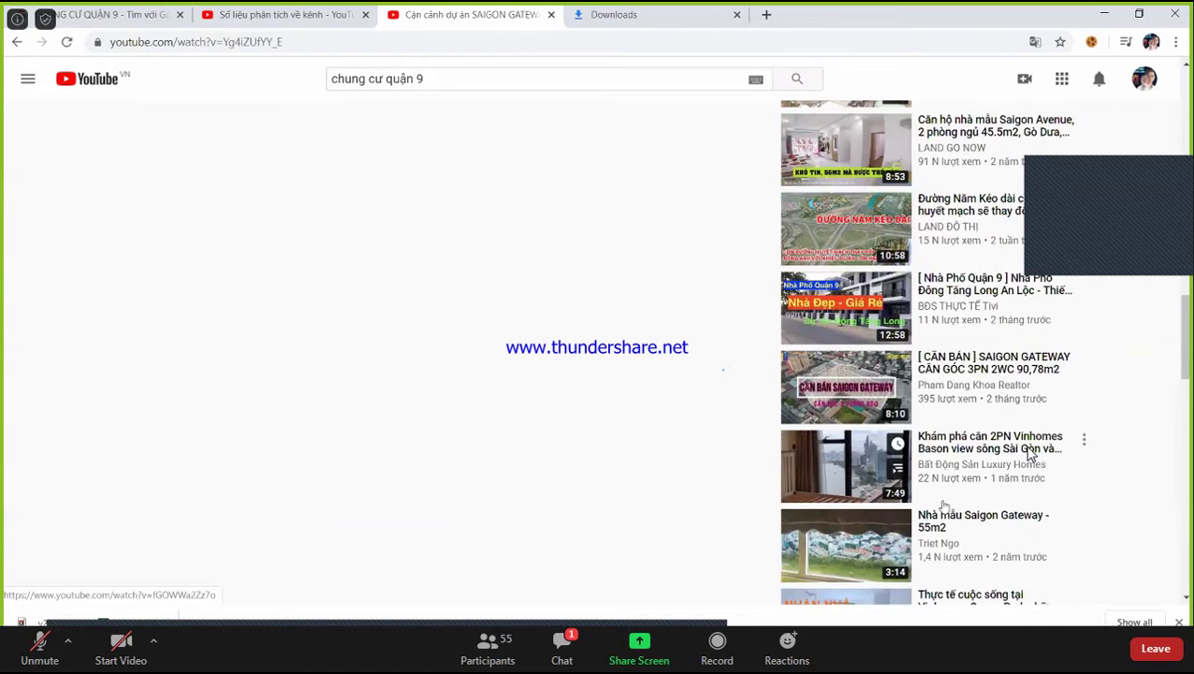
pyautogui.scroll(-3, 945, 487)
pyautogui.scroll(-15, 1029, 453)
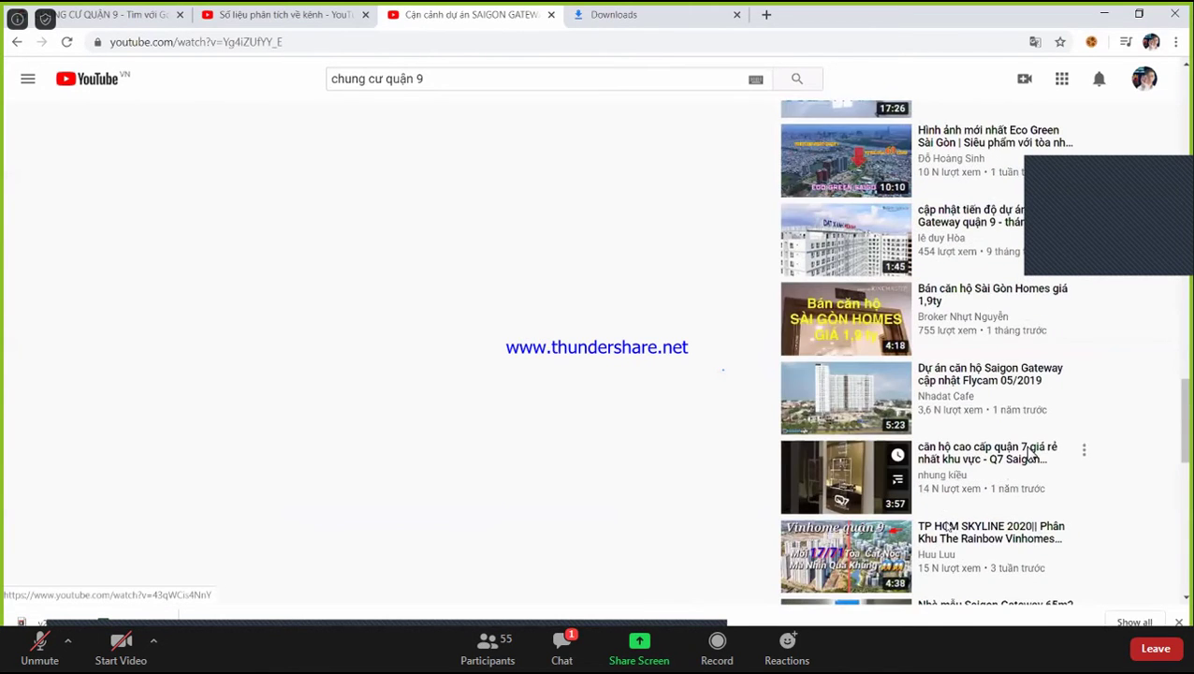
pyautogui.scroll(-15, 1029, 454)
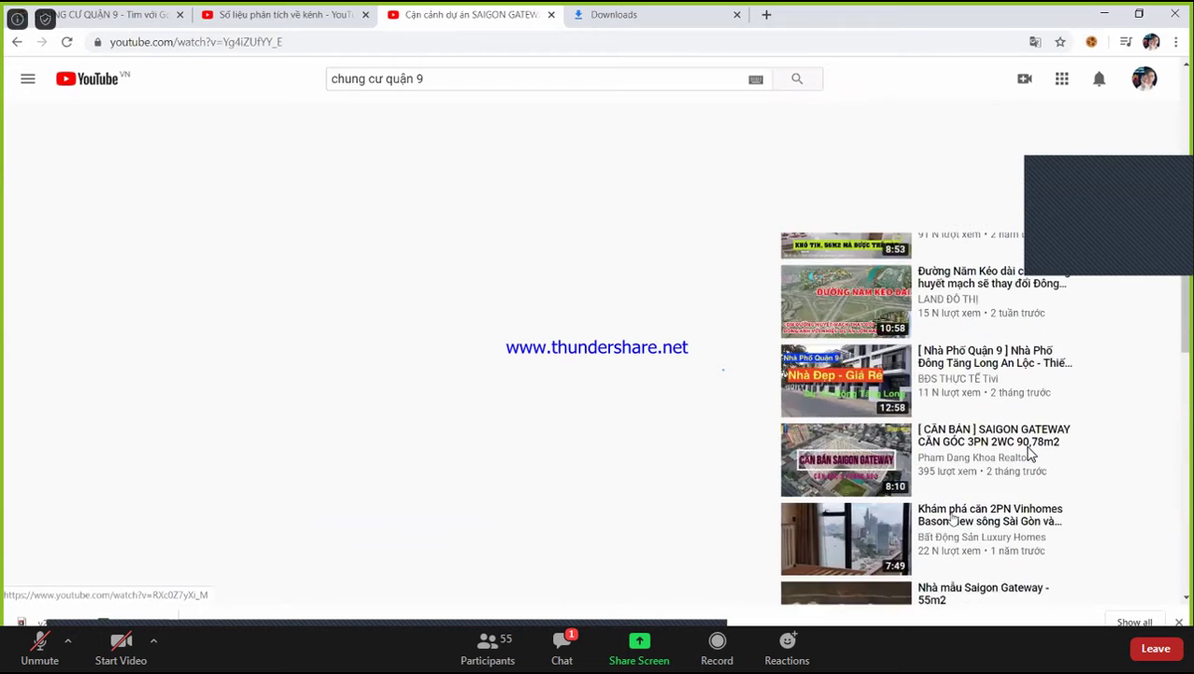
pyautogui.scroll(20, 1029, 453)
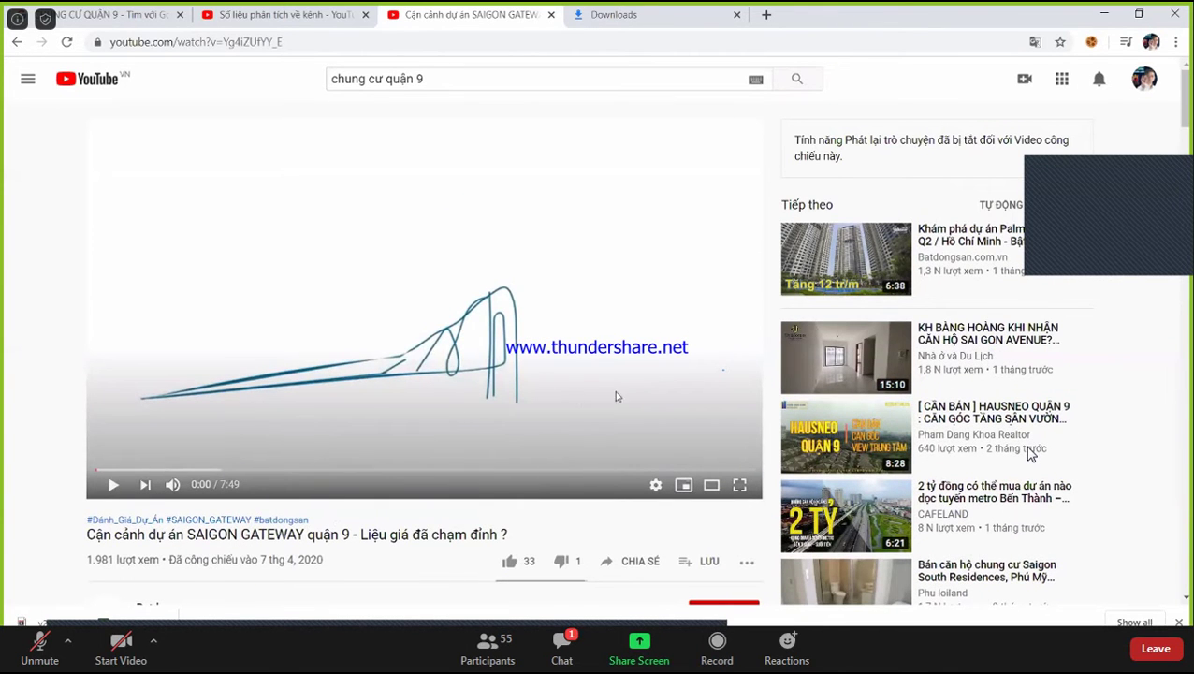
pyautogui.scroll(-2, 661, 412)
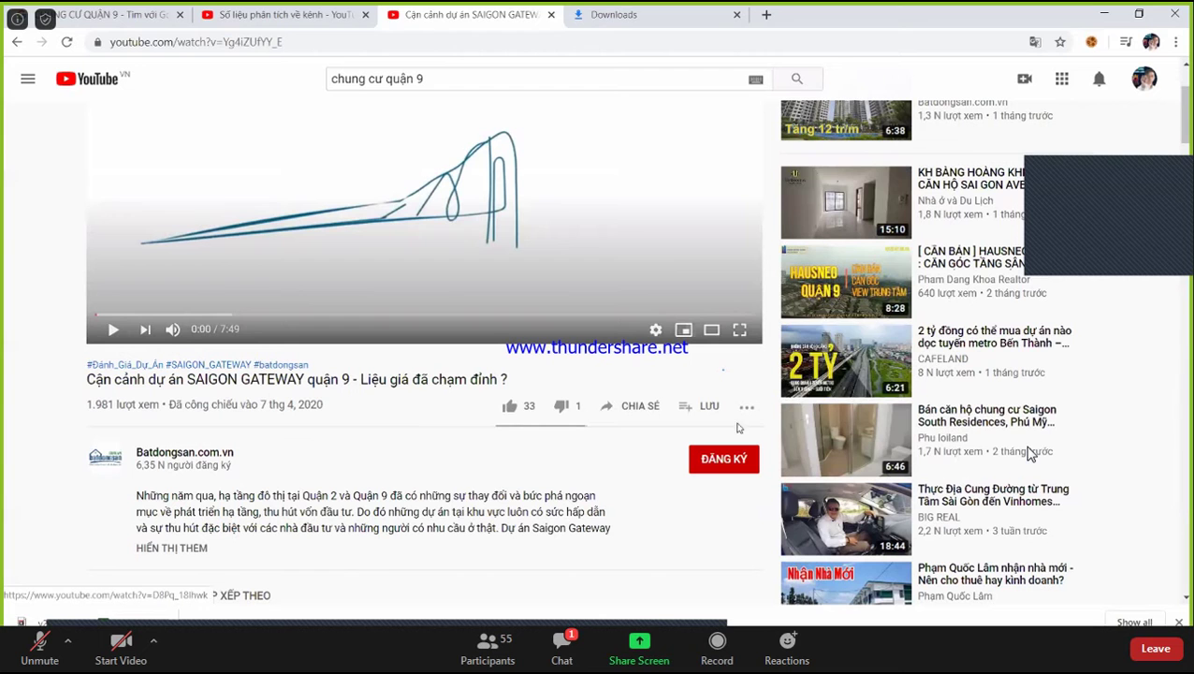
pyautogui.scroll(-3, 1029, 453)
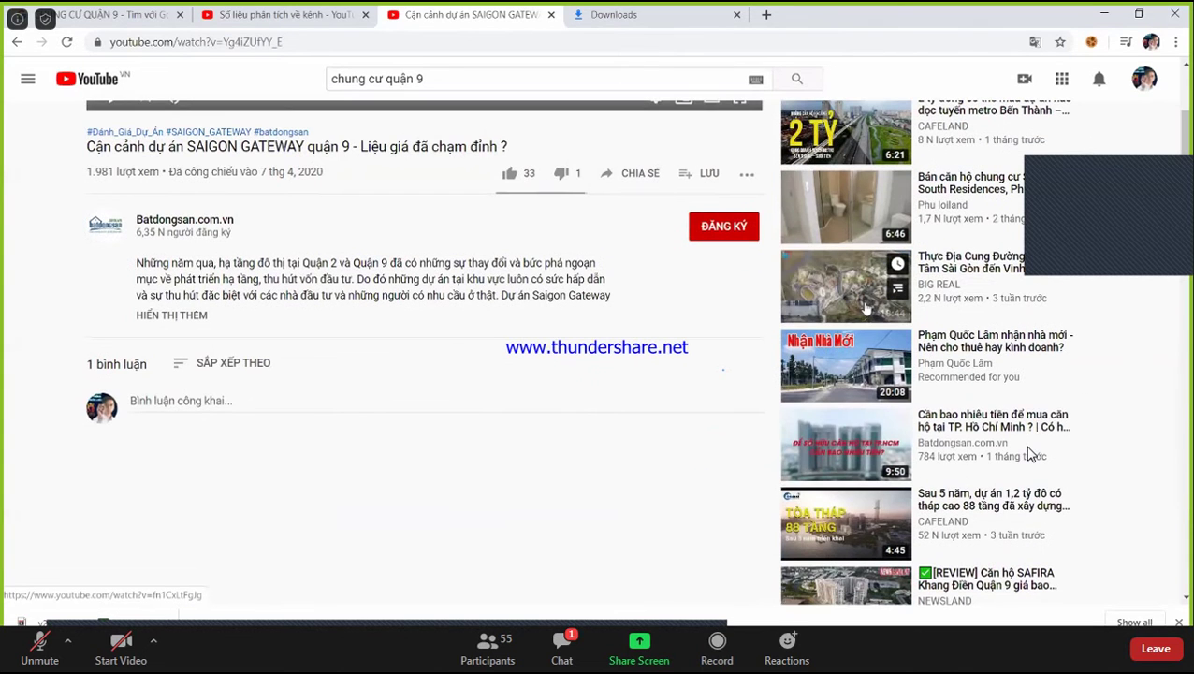
pyautogui.scroll(-2, 1029, 453)
pyautogui.scroll(-5, 1029, 453)
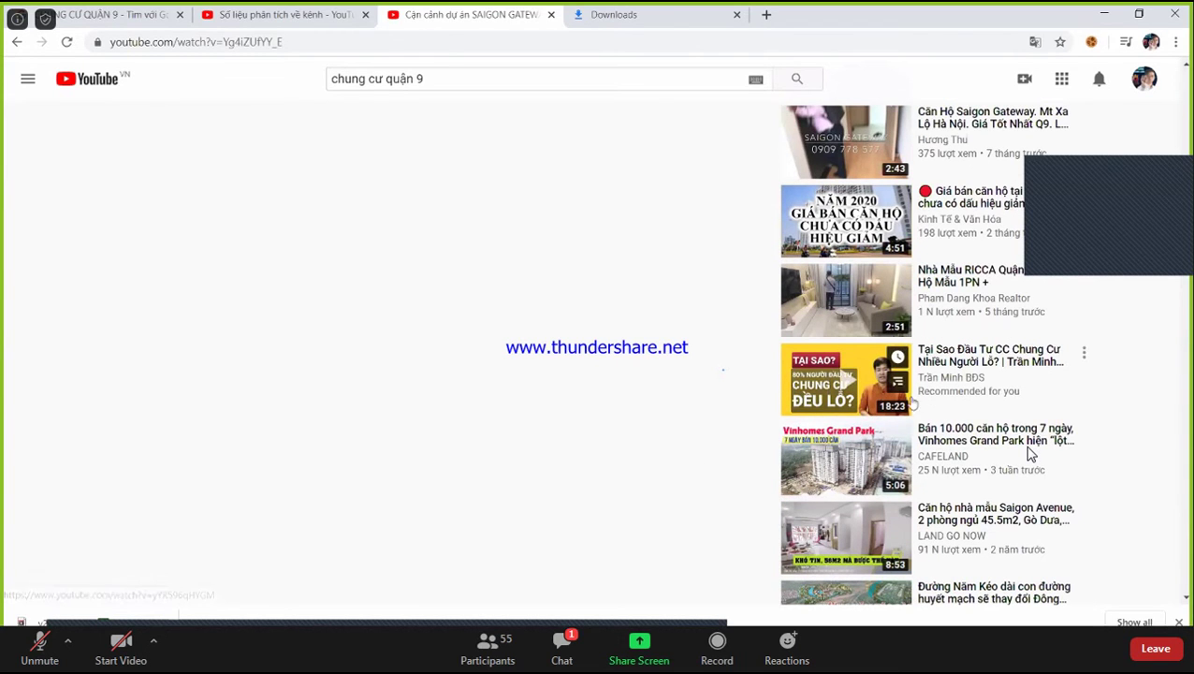
pyautogui.scroll(10, 1029, 453)
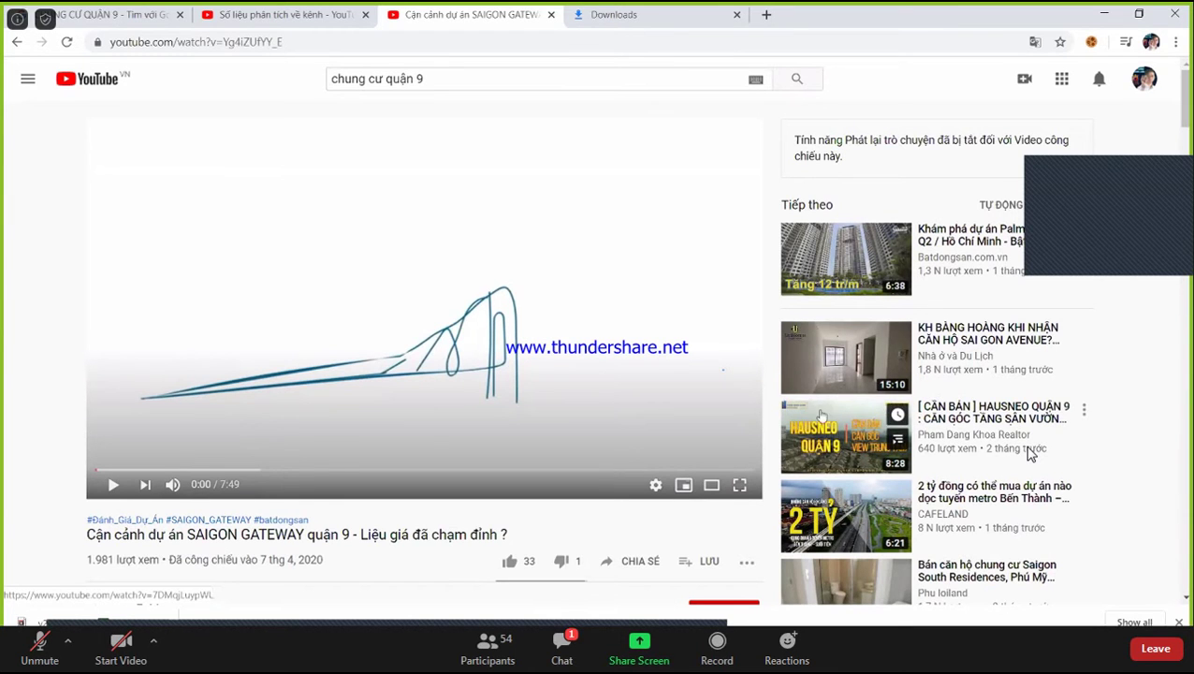
pyautogui.scroll(-3, 820, 415)
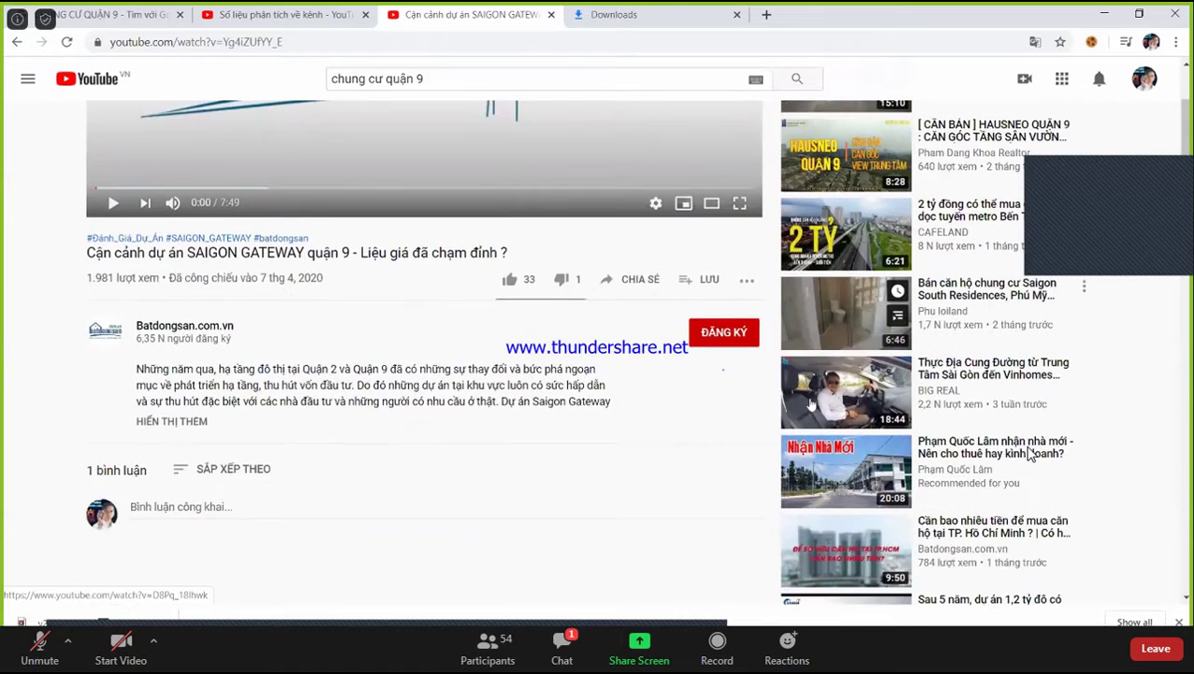
pyautogui.scroll(-1, 810, 404)
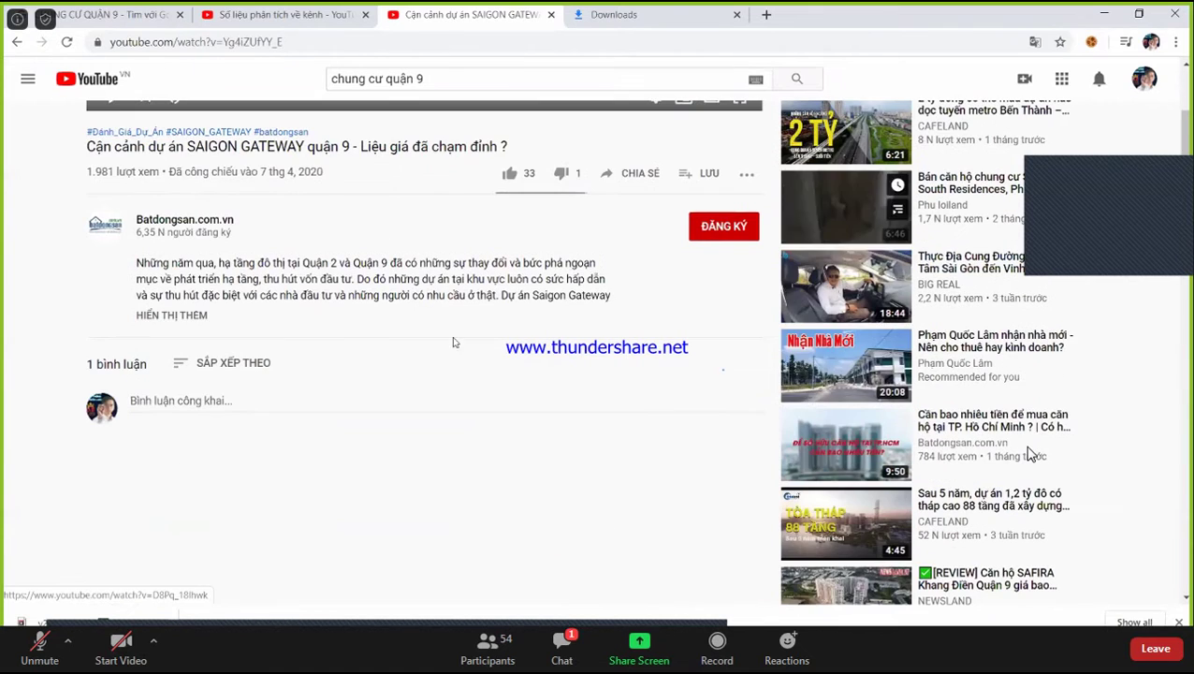
# Expand the SAIGON GATEWAY video's full description and review its text, links and hashtags
pyautogui.click(184, 316)
pyautogui.scroll(-3, 297, 330)
pyautogui.scroll(3, 374, 348)
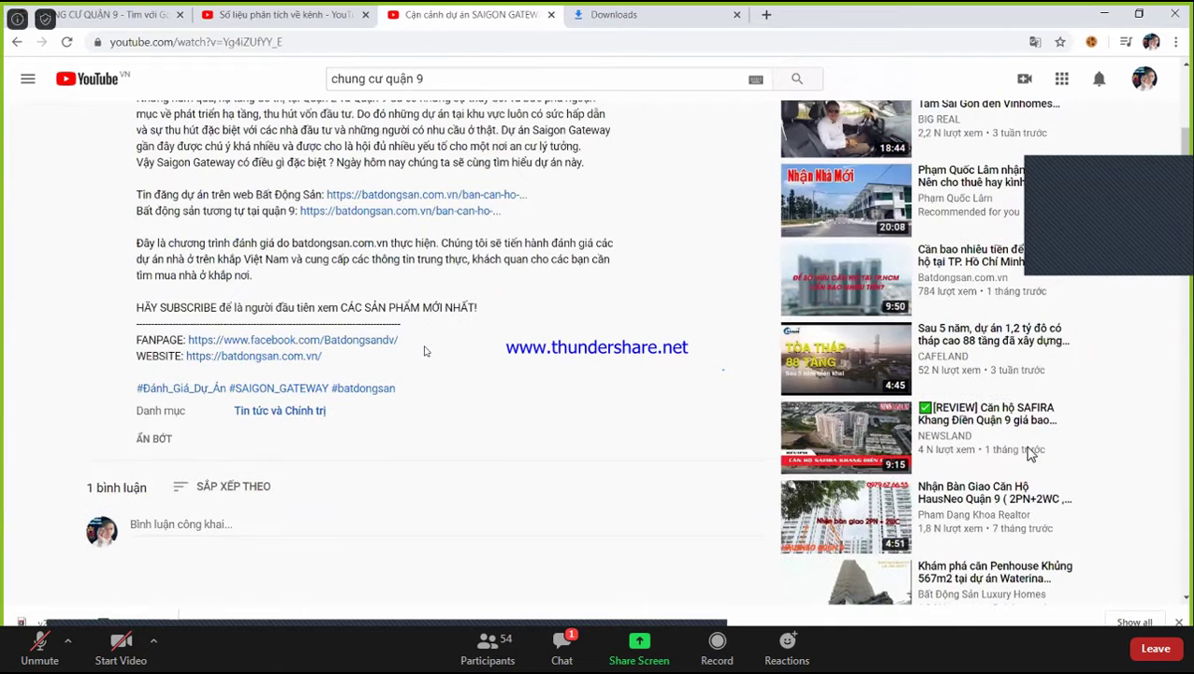
pyautogui.scroll(3, 1029, 454)
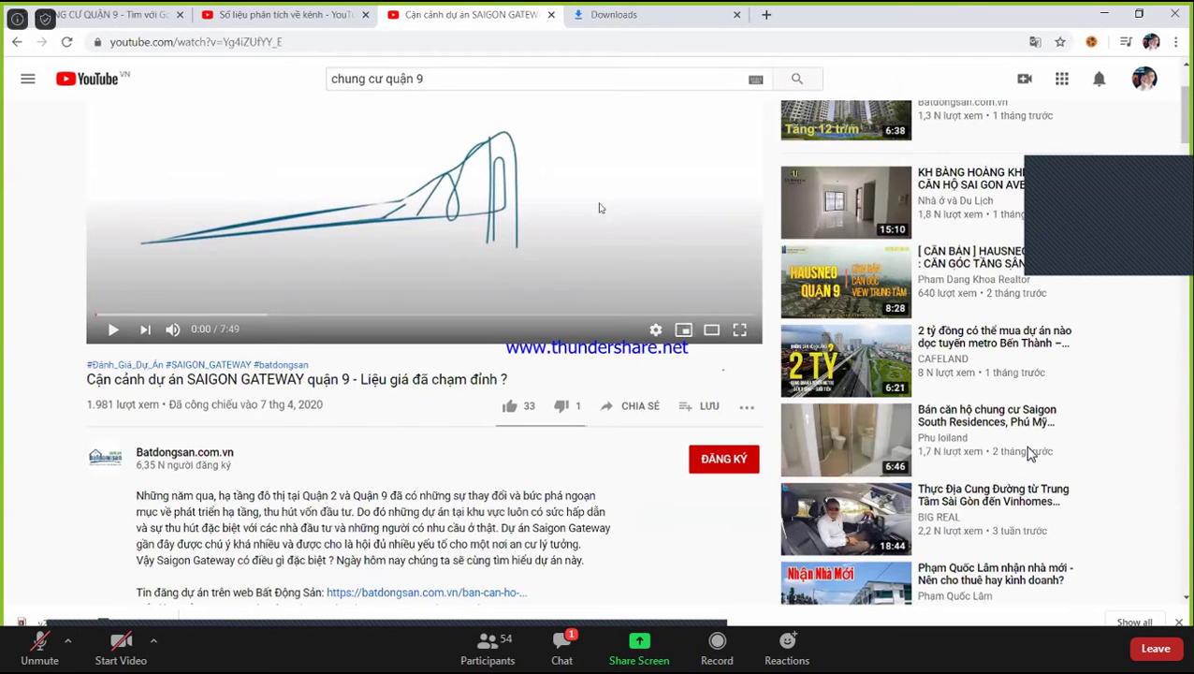
pyautogui.scroll(2, 653, 257)
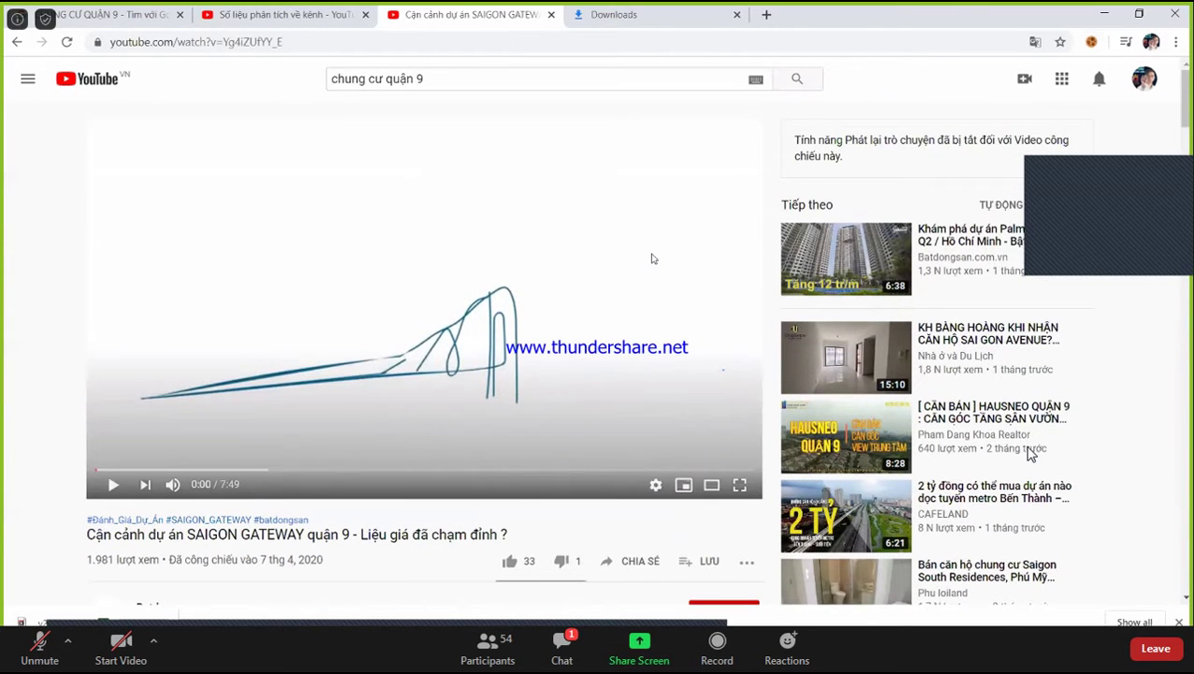
# Search YouTube for the suggested query "phim tay du ky 1986 tap 16"
pyautogui.click(445, 72)
pyautogui.tripleClick(371, 82)
pyautogui.write('phi')
pyautogui.press('BackSpace')
pyautogui.press('BackSpace')
pyautogui.write('HIM TAY DU K')
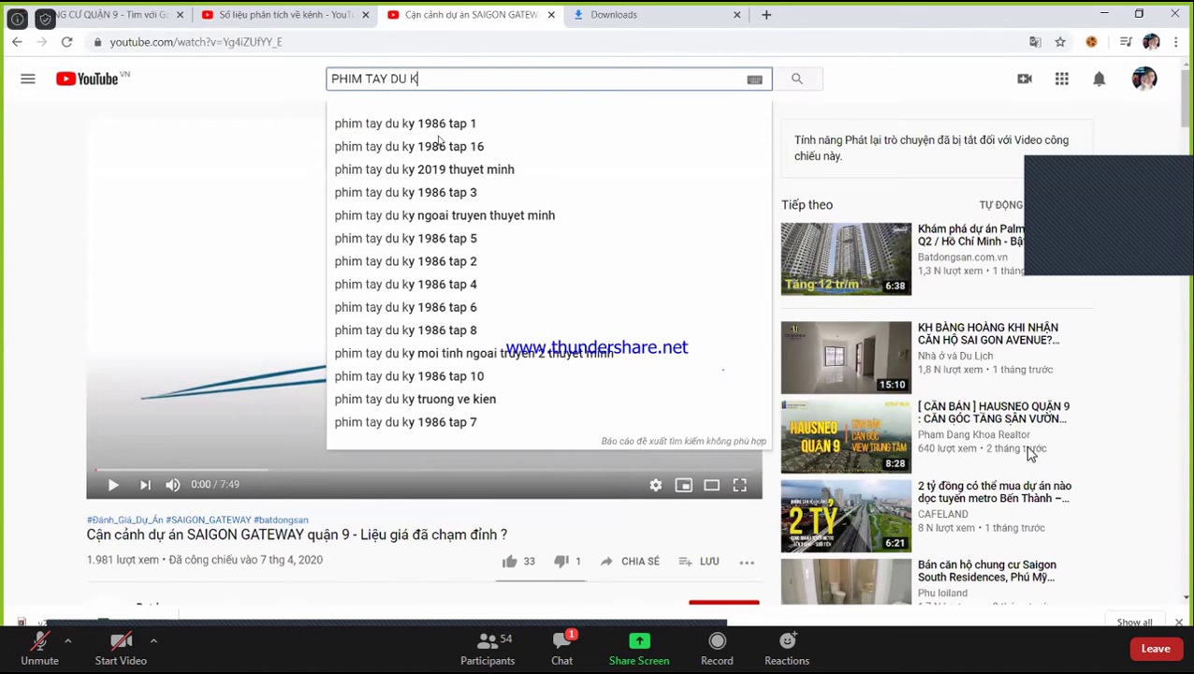
pyautogui.click(440, 146)
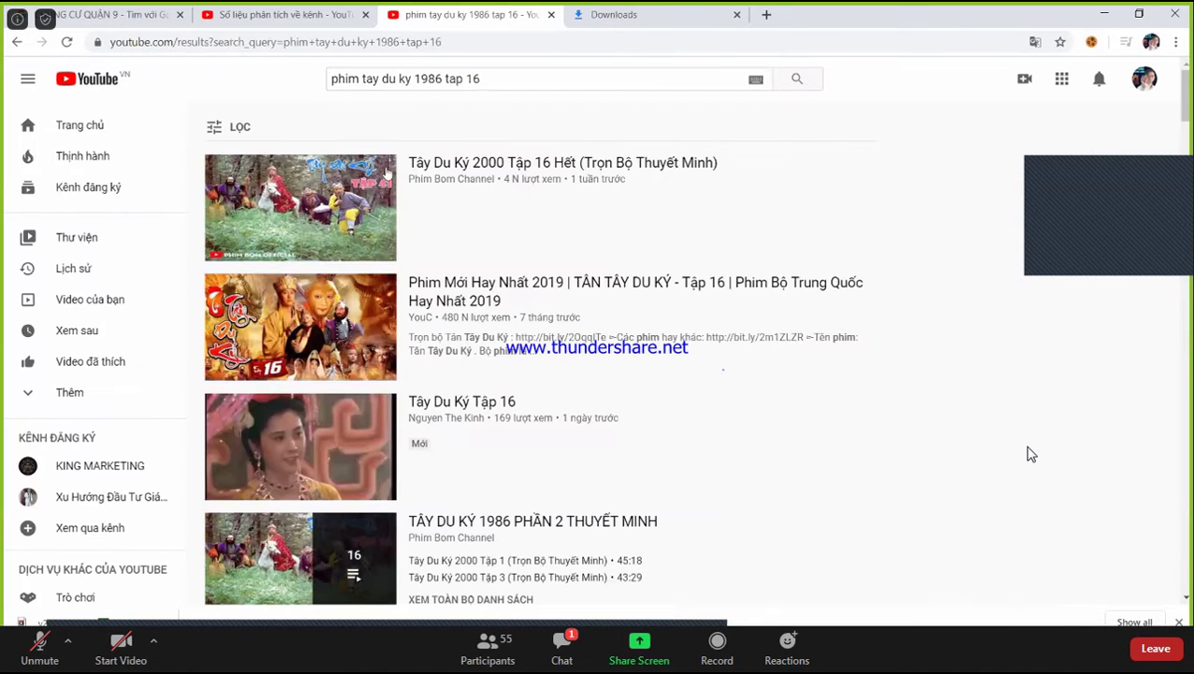
# Open "Tây Du Ký 2000 Tập 16 Hết" and review the watch pages and suggestions for the Tây Du Ký videos
pyautogui.click(387, 173)
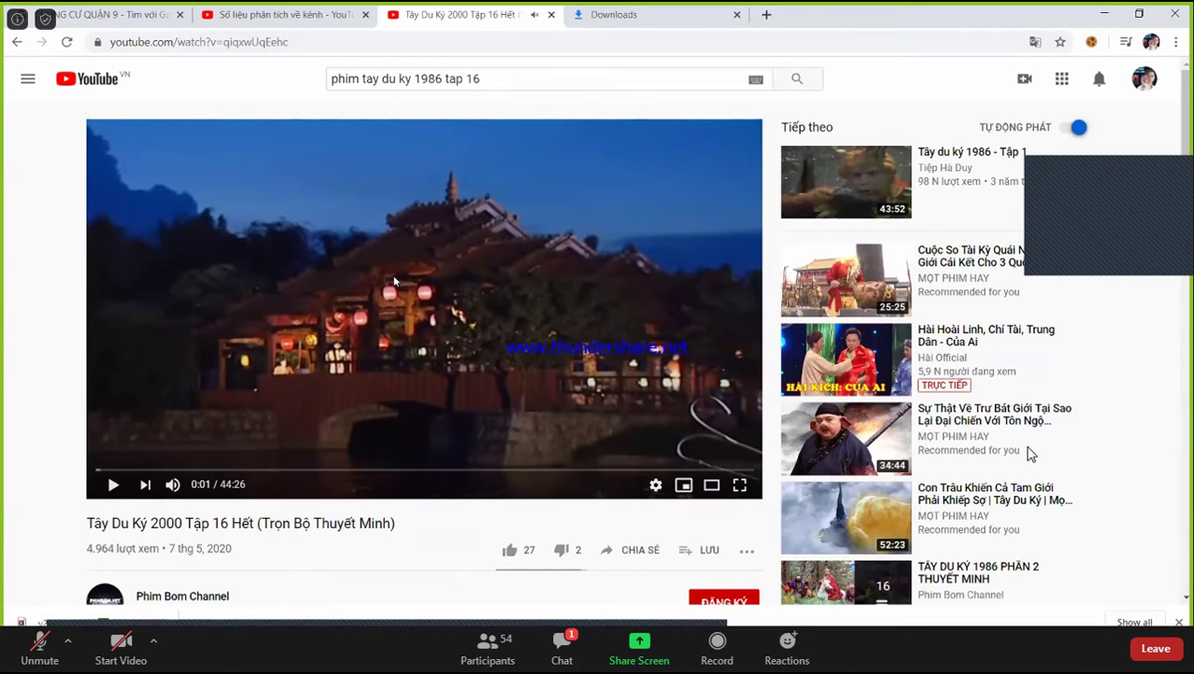
pyautogui.scroll(-3, 599, 304)
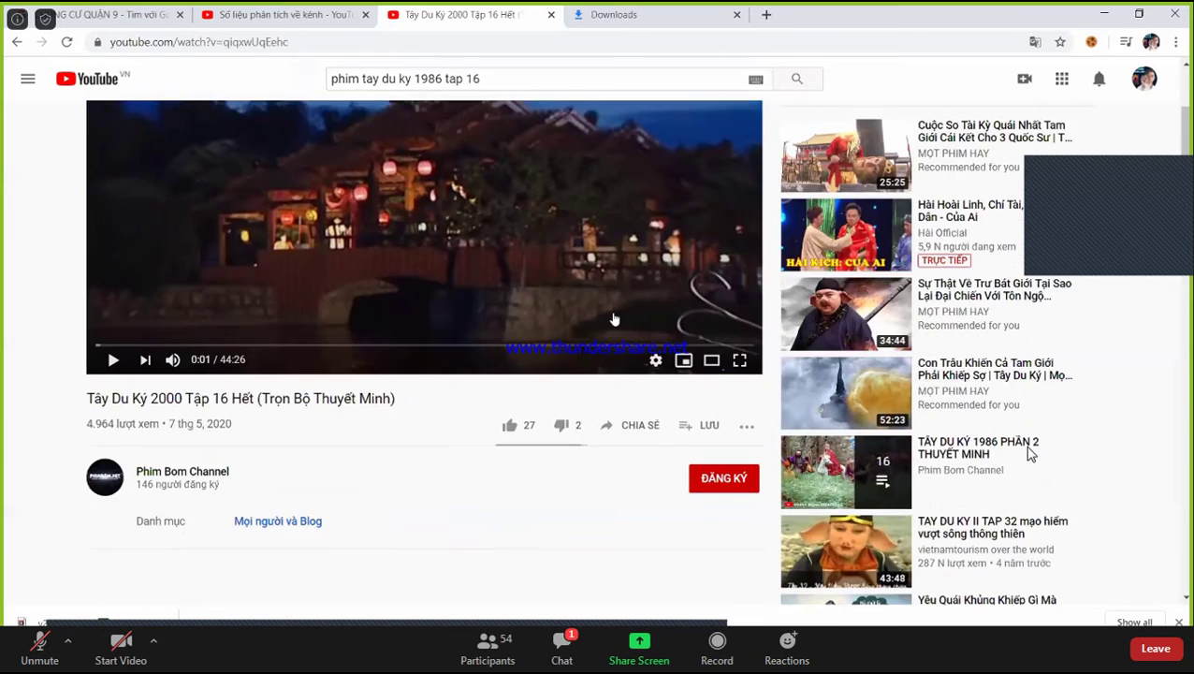
pyautogui.scroll(3, 593, 313)
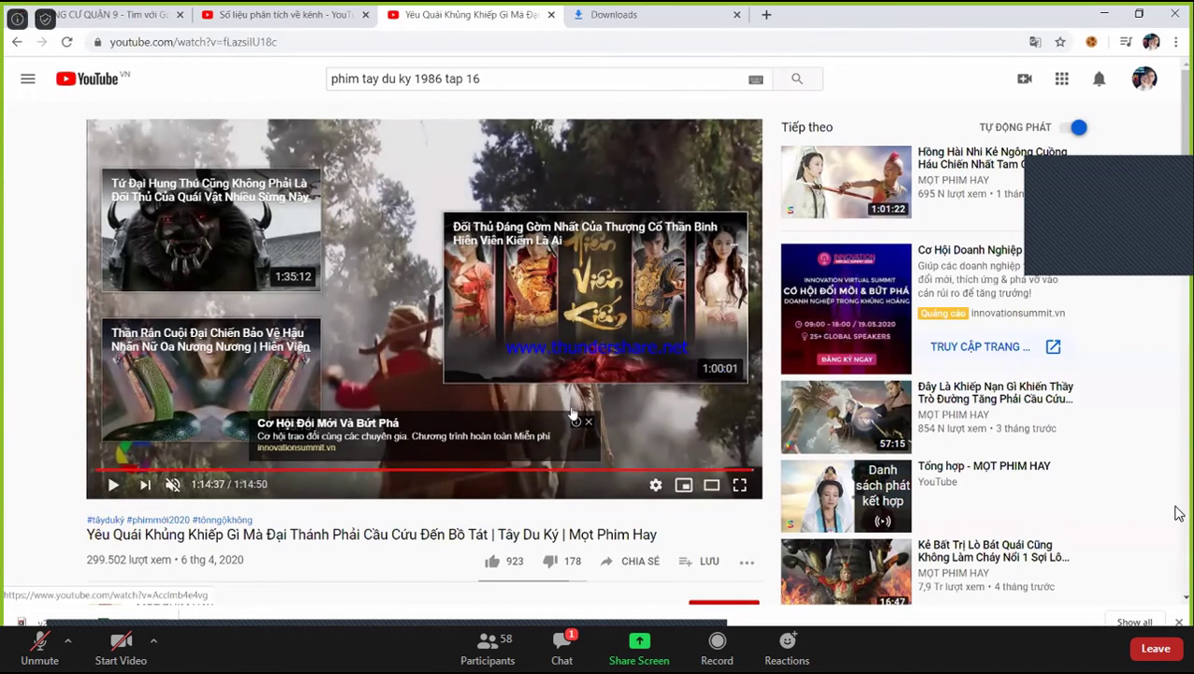
pyautogui.scroll(-3, 540, 365)
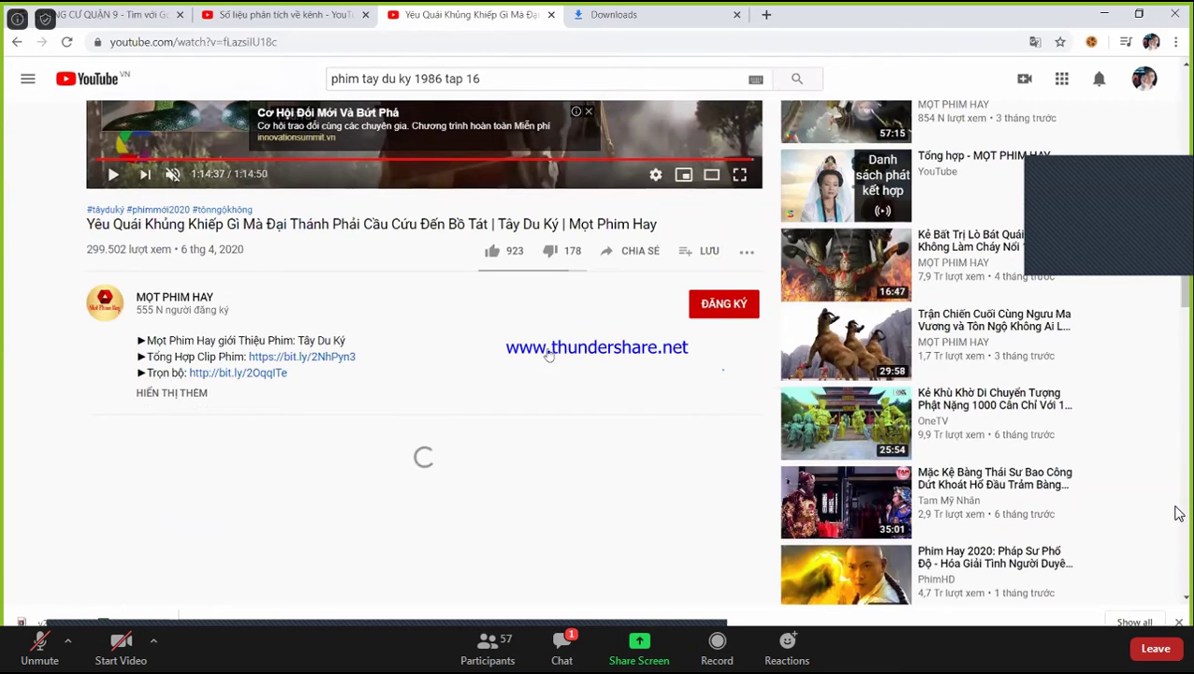
pyautogui.scroll(3, 449, 245)
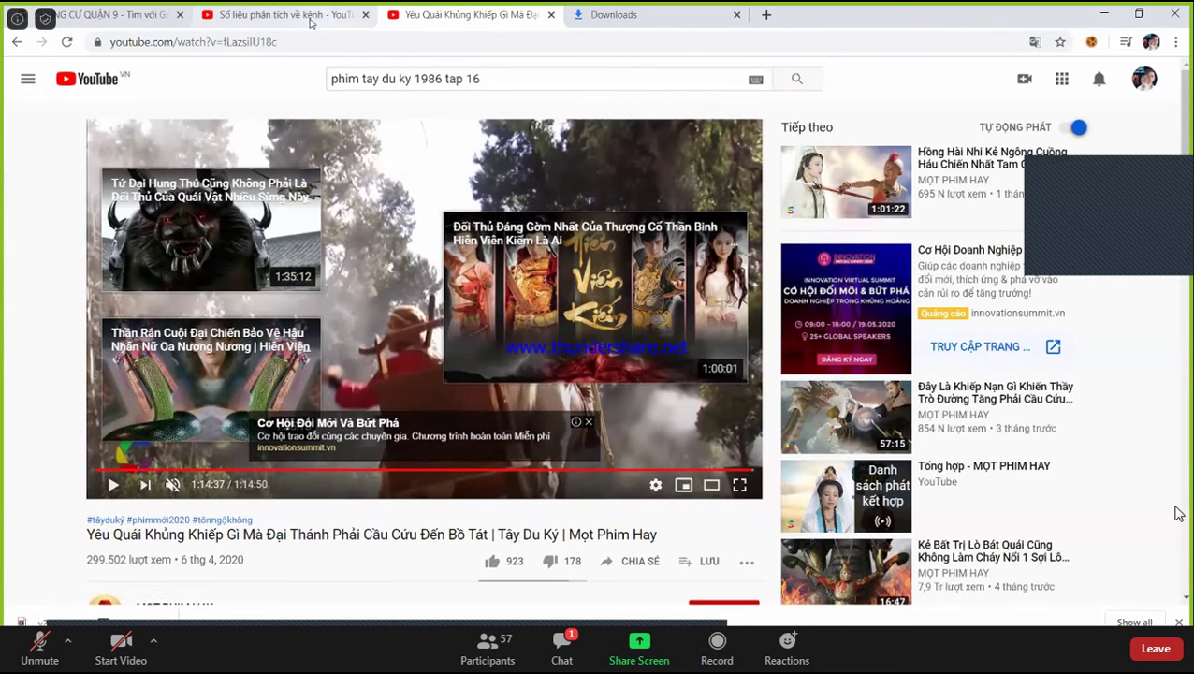
# Return to the video upload in YouTube Studio and mark the video as not made for kids
pyautogui.click(309, 14)
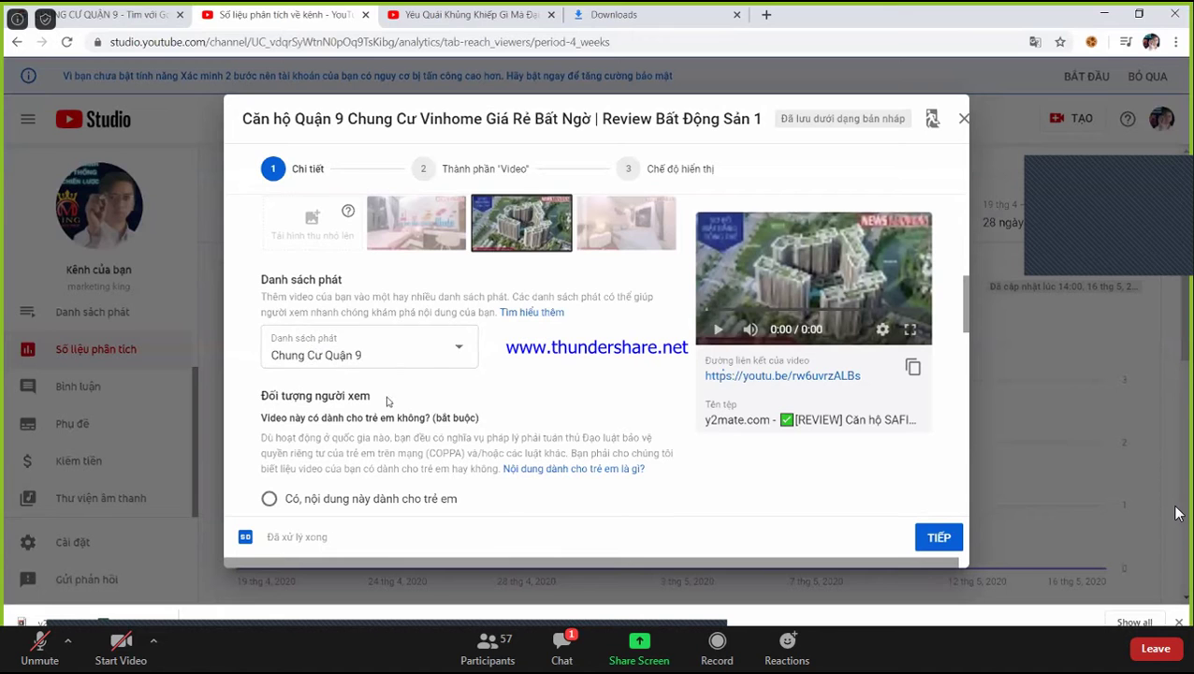
pyautogui.scroll(-2, 420, 365)
pyautogui.scroll(1, 420, 365)
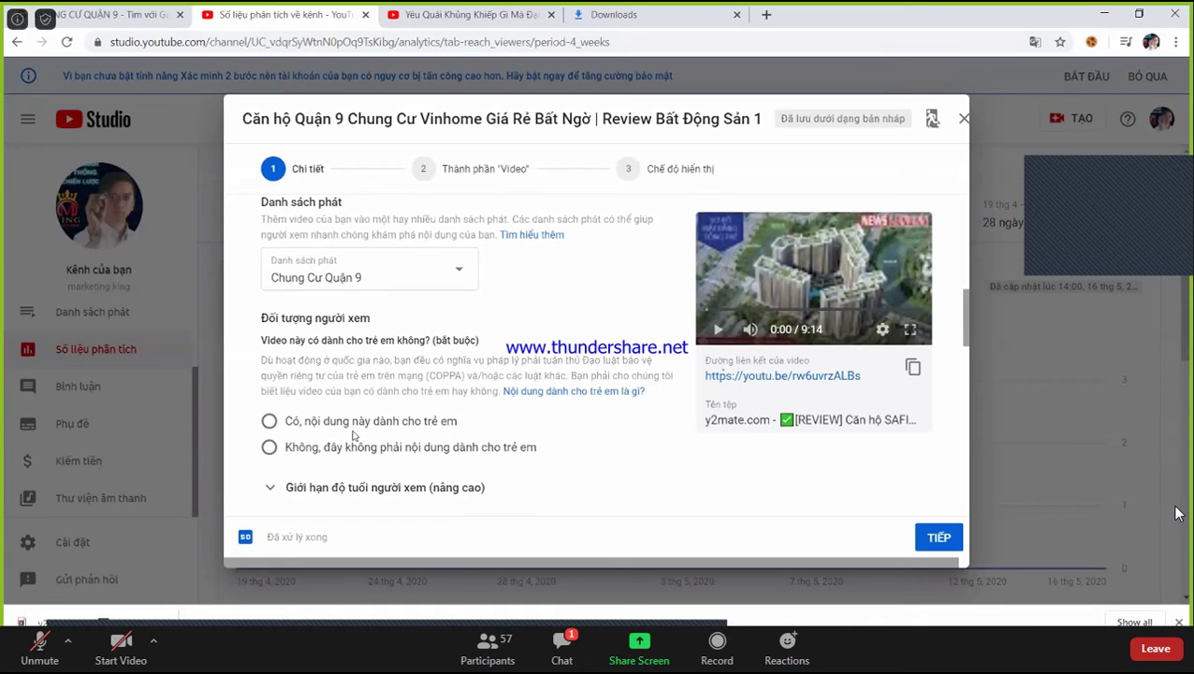
pyautogui.click(453, 445)
pyautogui.scroll(-1, 410, 442)
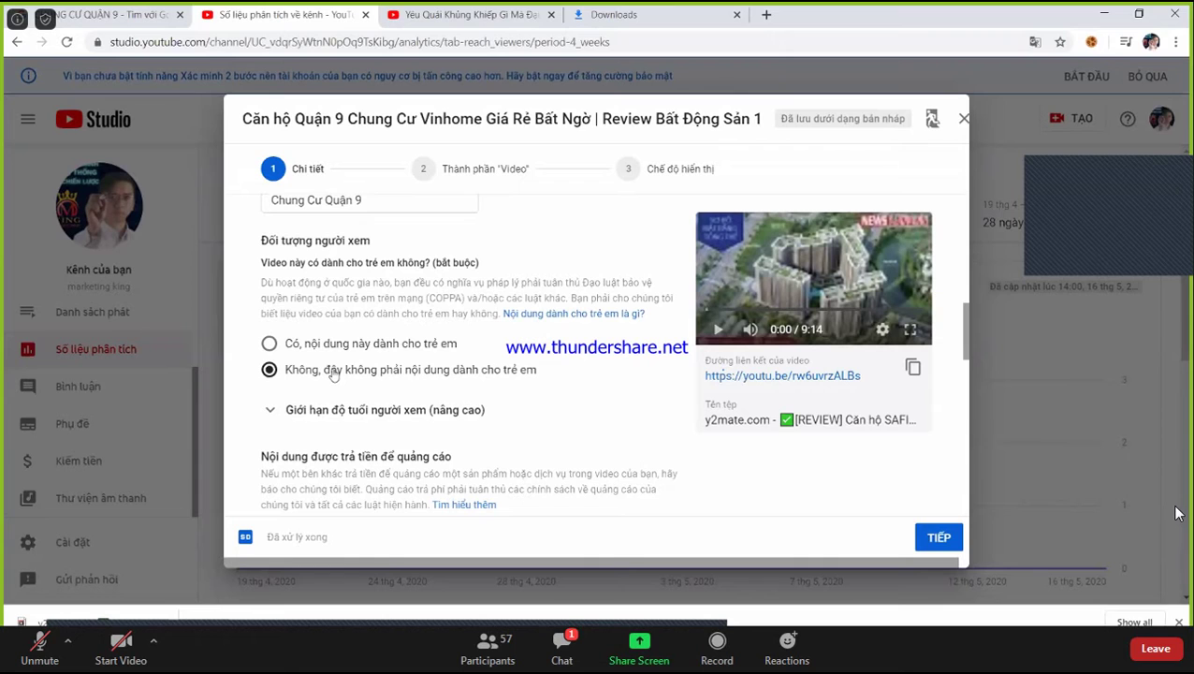
# Expand the viewer age restriction settings, try the over-18 option and set it back to no restriction
pyautogui.click(384, 410)
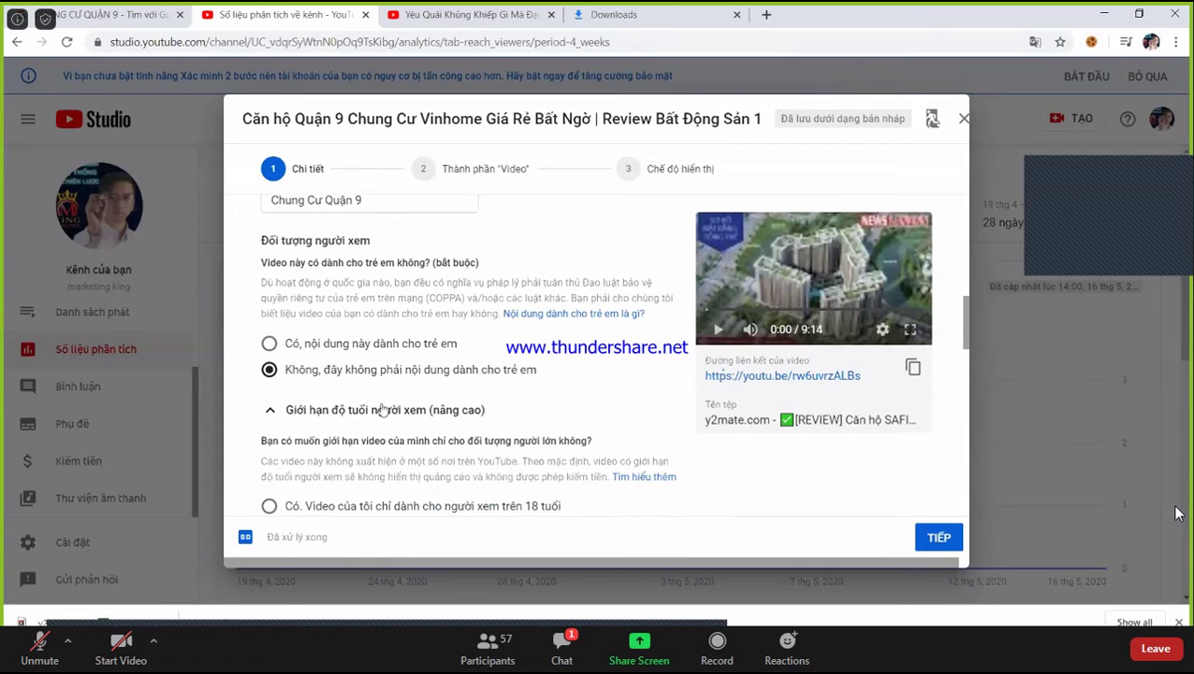
pyautogui.scroll(-1, 383, 407)
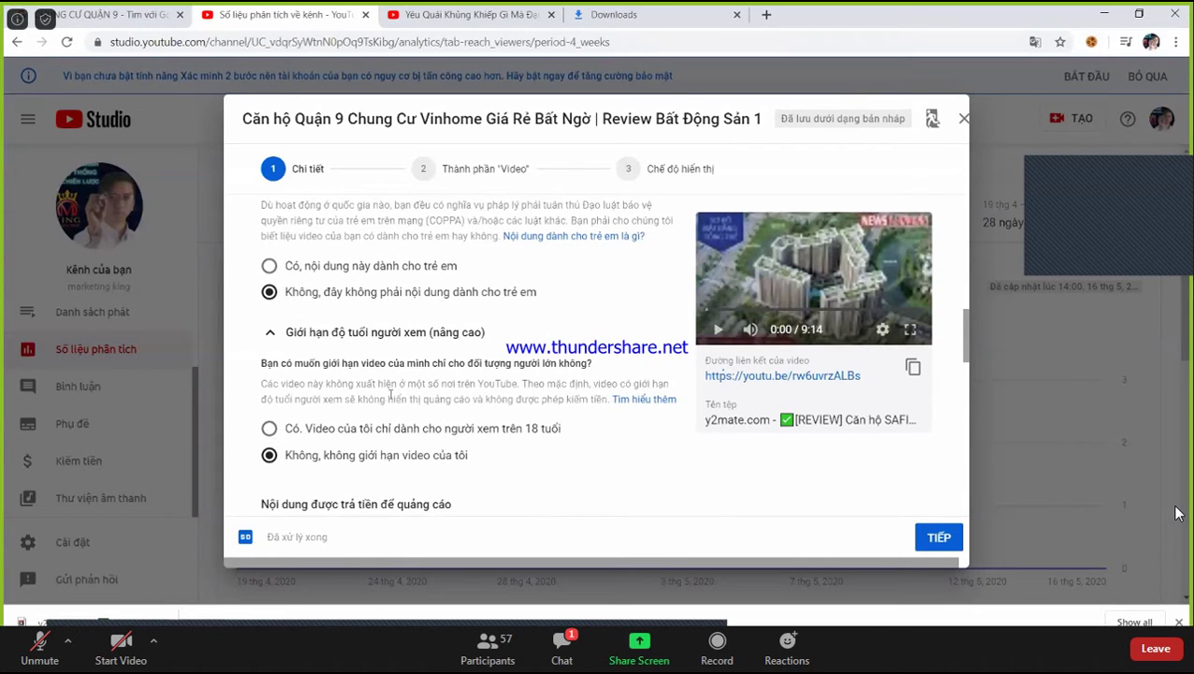
pyautogui.click(334, 427)
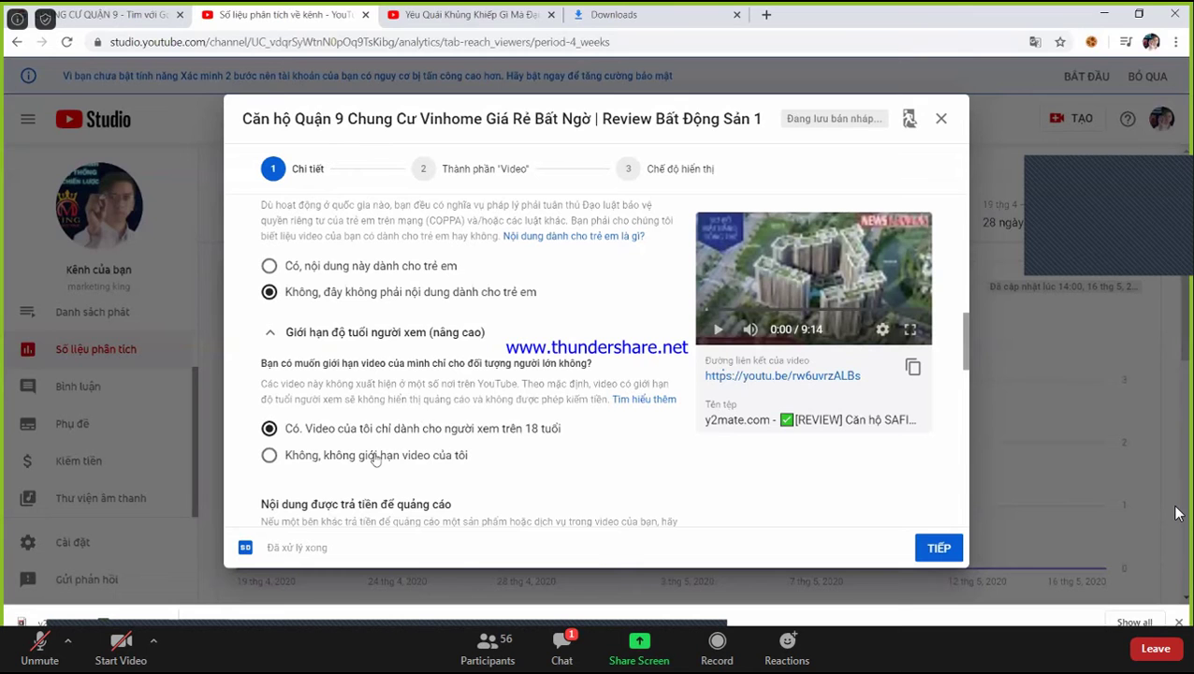
pyautogui.click(376, 456)
# Review the paid promotion options and the explanatory text of the tags (keywords) section
pyautogui.scroll(-3, 376, 440)
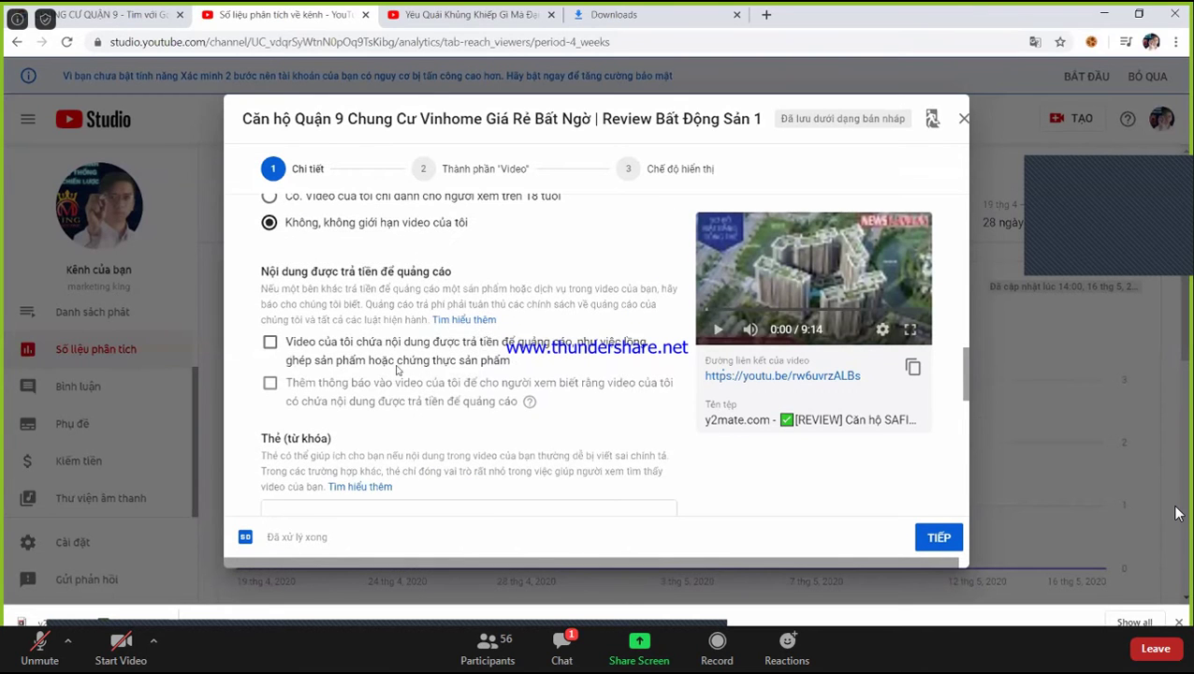
pyautogui.scroll(-3, 393, 422)
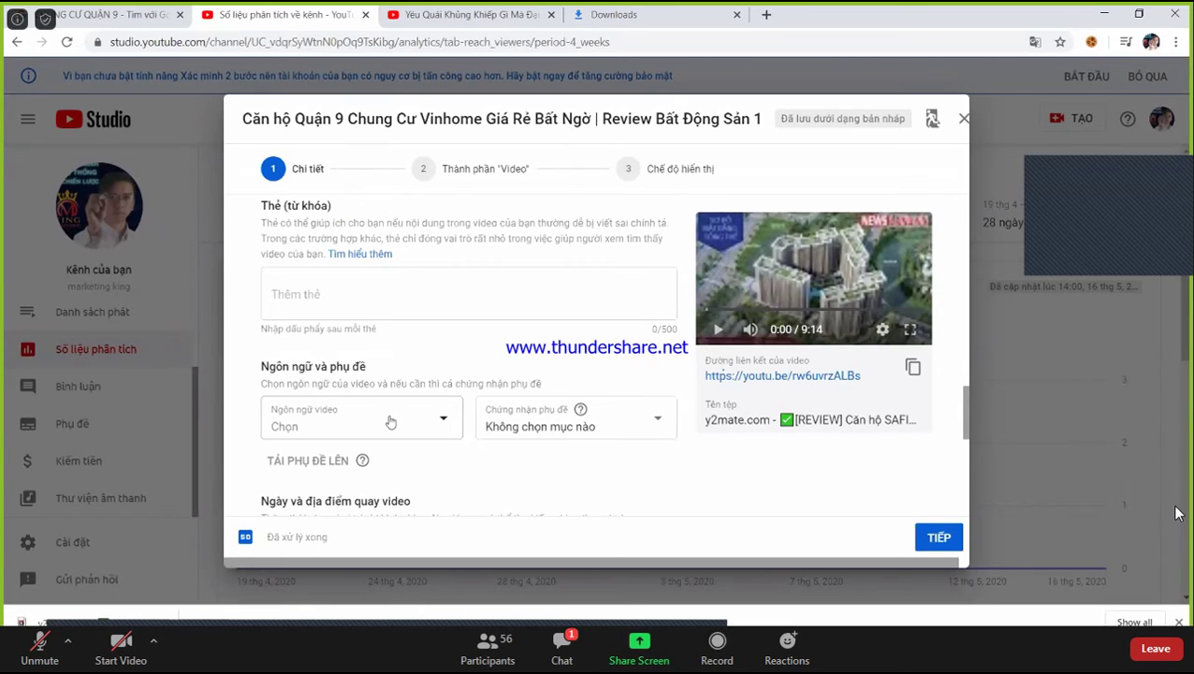
pyautogui.moveTo(272, 223); pyautogui.dragTo(396, 222)
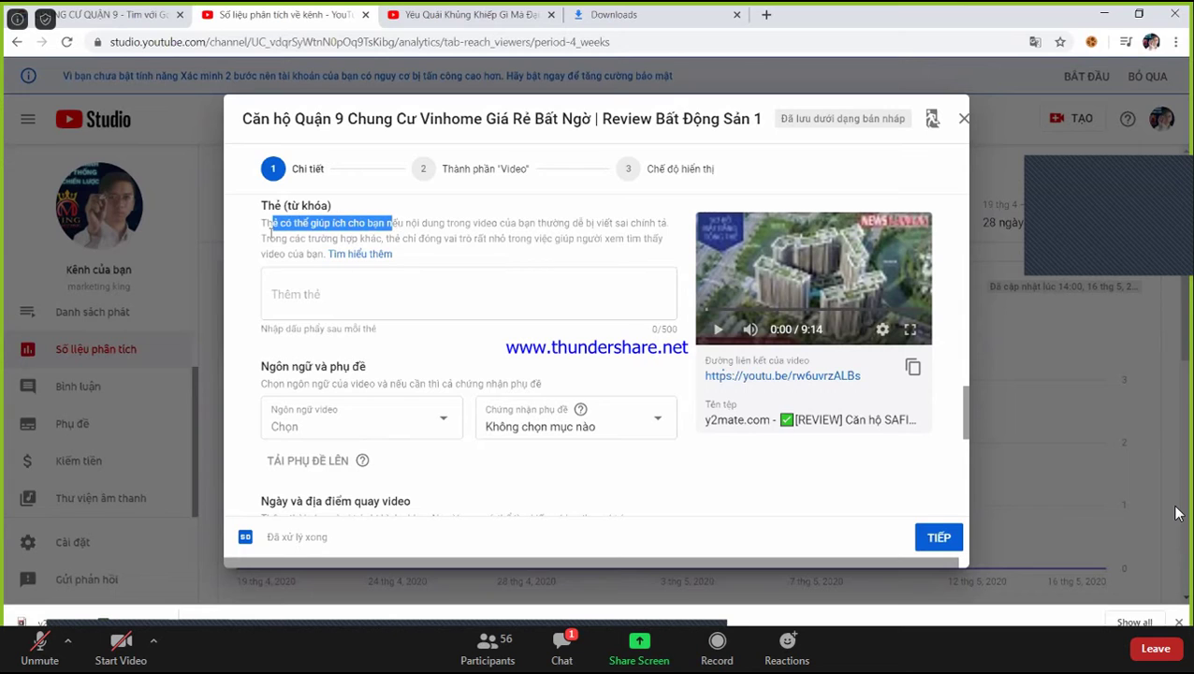
pyautogui.click(362, 233)
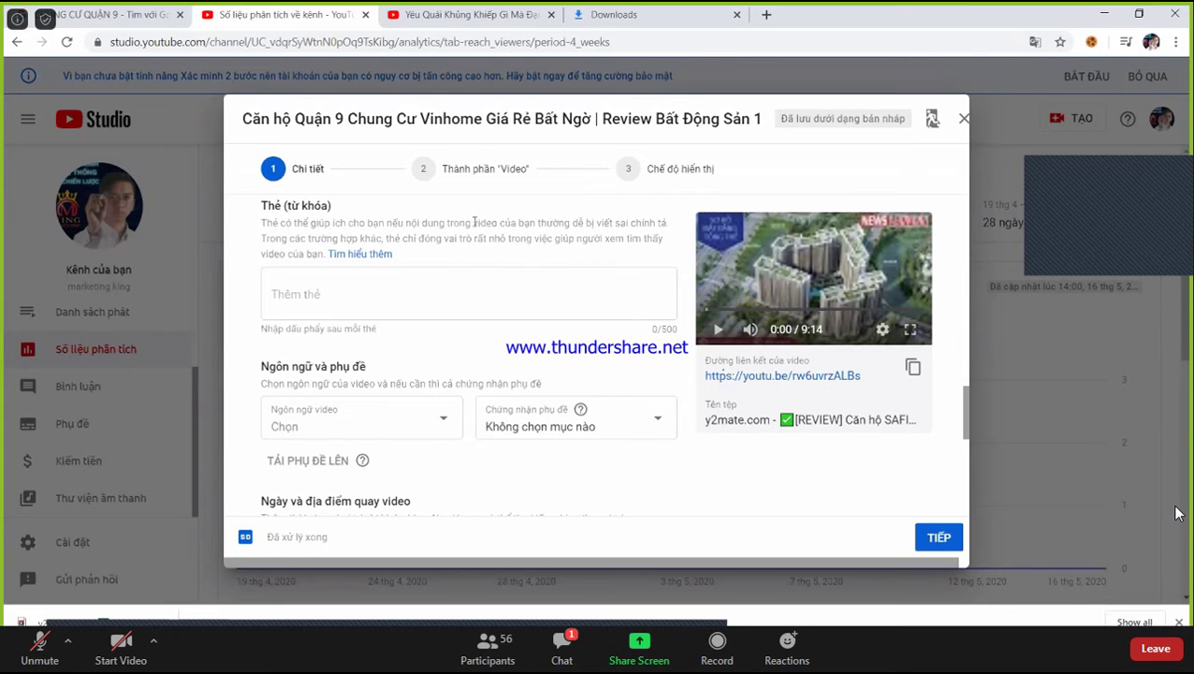
# Add the tags "chung cu quan 9" and "bat dong san quan 9" to the video
pyautogui.click(333, 287)
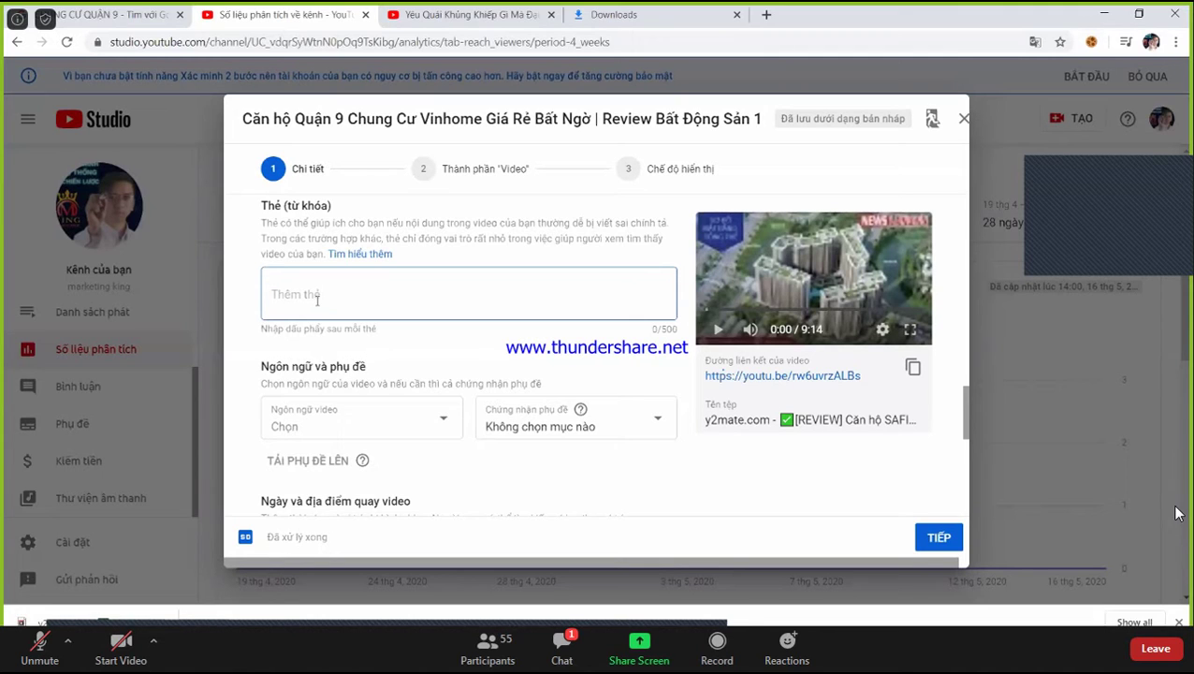
pyautogui.write('chung cư quan 9')
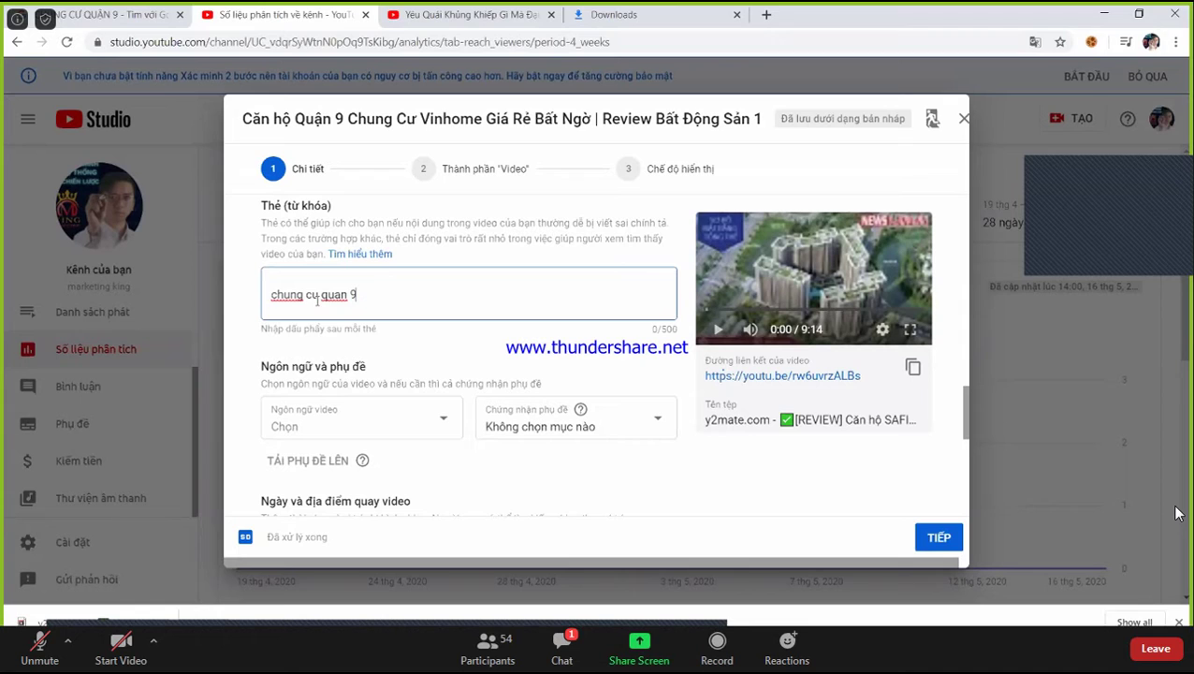
pyautogui.press('Return')
pyautogui.write('bat dong san quan 9,')
pyautogui.press('Return')
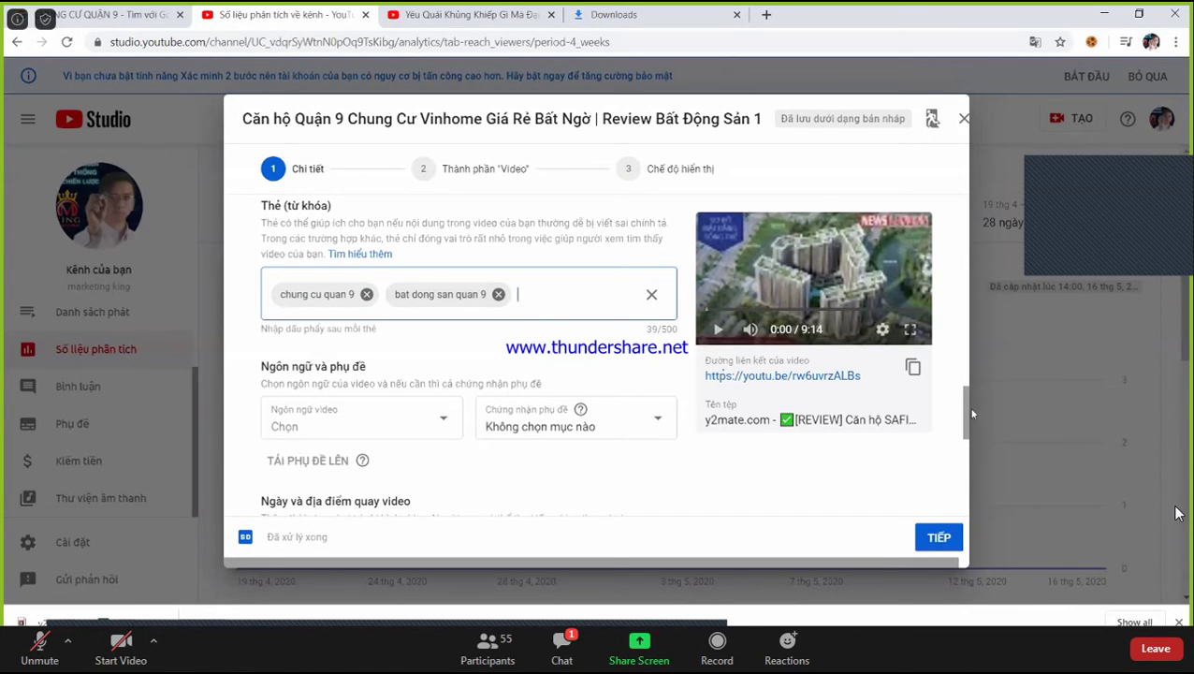
# Copy "Căn hộ Quận 9 Chung Cư Vinhome Giá Rẻ Bất Ngờ" from the video title and add it as a tag
pyautogui.moveTo(962, 391); pyautogui.dragTo(964, 201)
pyautogui.moveTo(535, 269); pyautogui.dragTo(70, 268)
pyautogui.hotkey('ctrl', 'c')
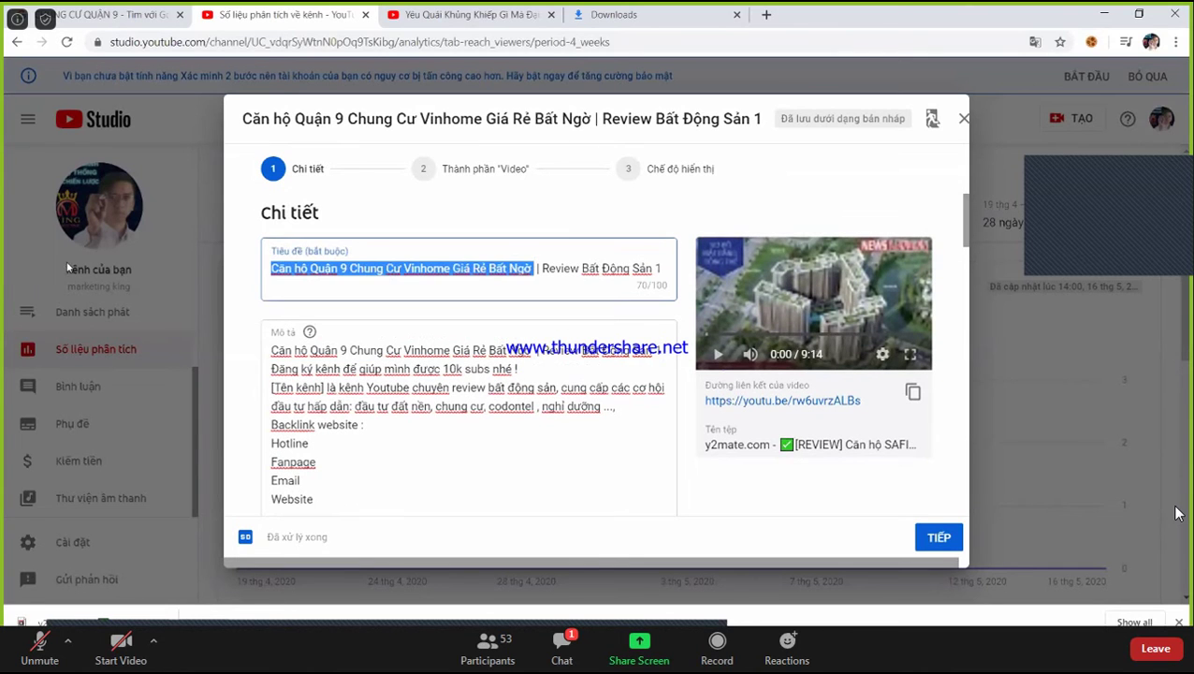
pyautogui.scroll(-10, 578, 318)
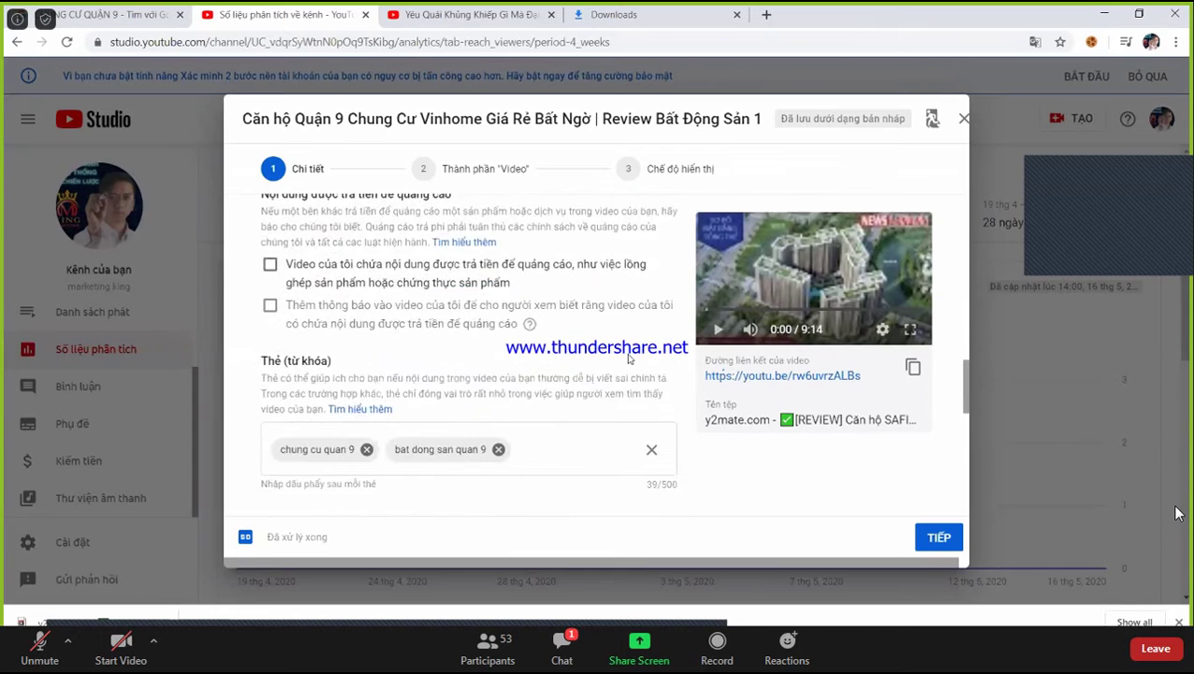
pyautogui.scroll(6, 578, 318)
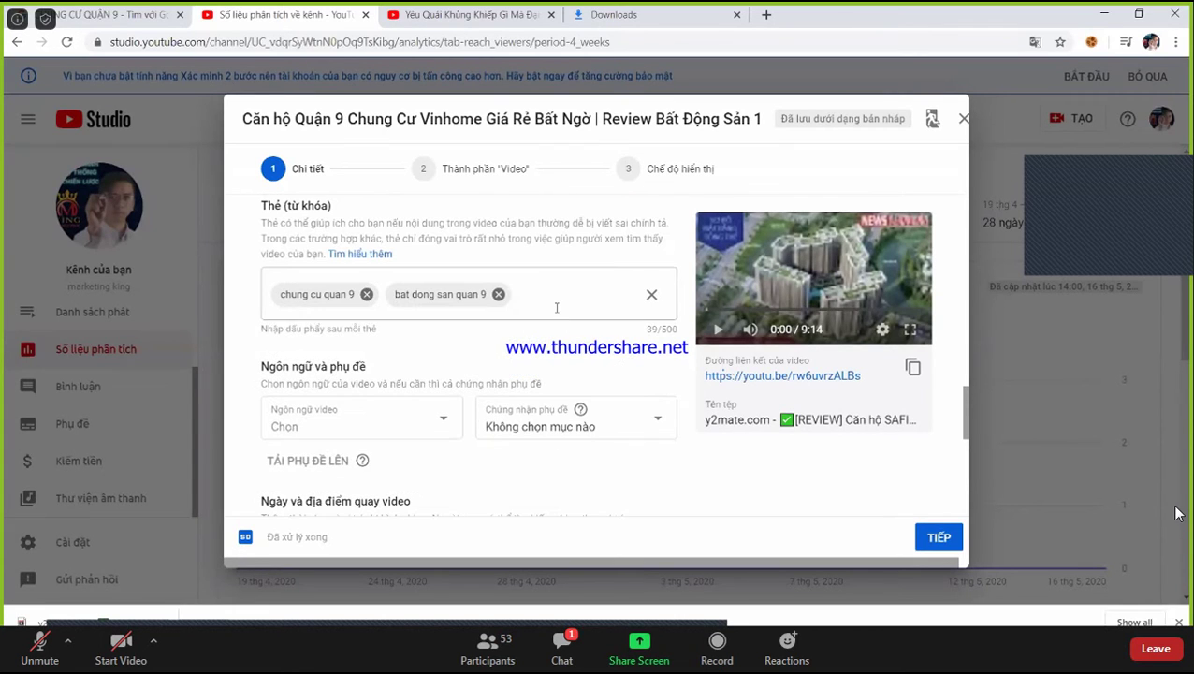
pyautogui.click(553, 305)
pyautogui.hotkey('ctrl', 'v')
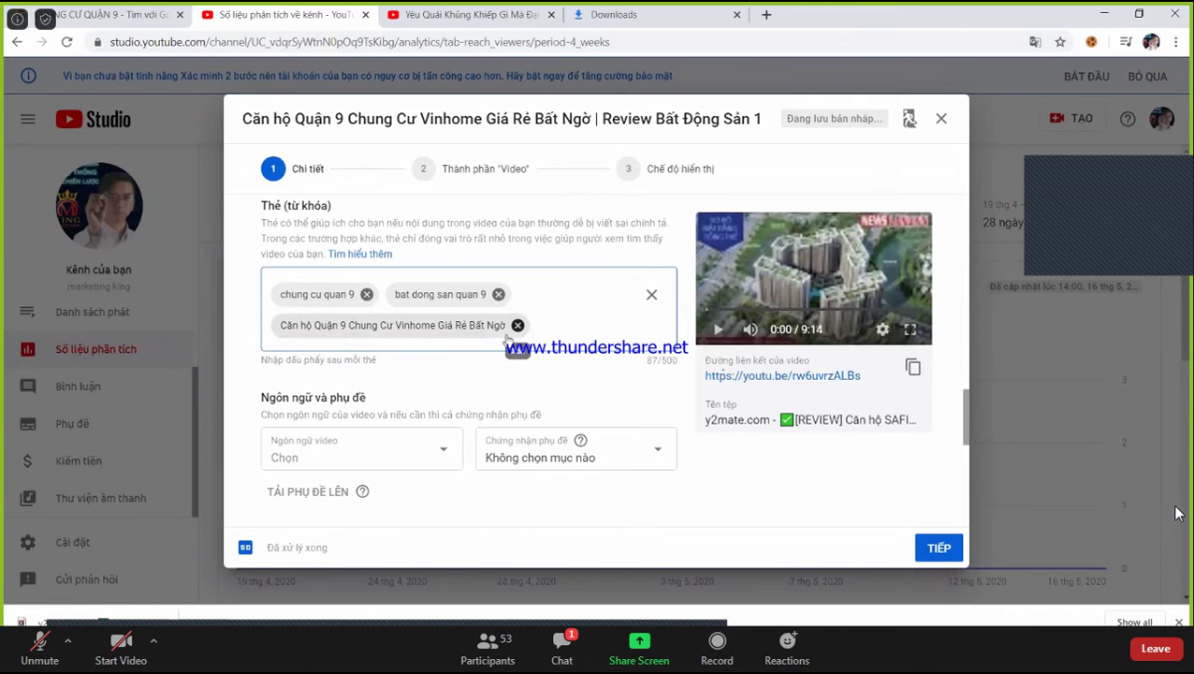
# Add the tag "chung cư vinhome" to the video
pyautogui.write('ung cu')
pyautogui.write(' vinhome')
pyautogui.press('Return')
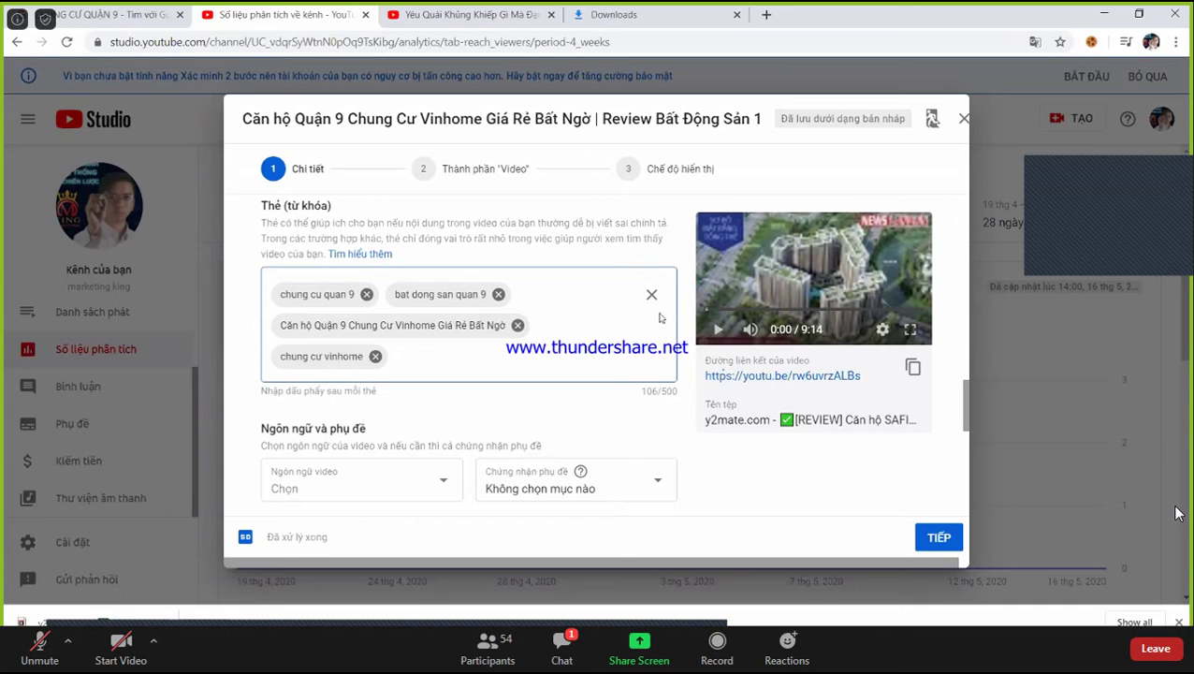
pyautogui.write('batdongsan quan9')
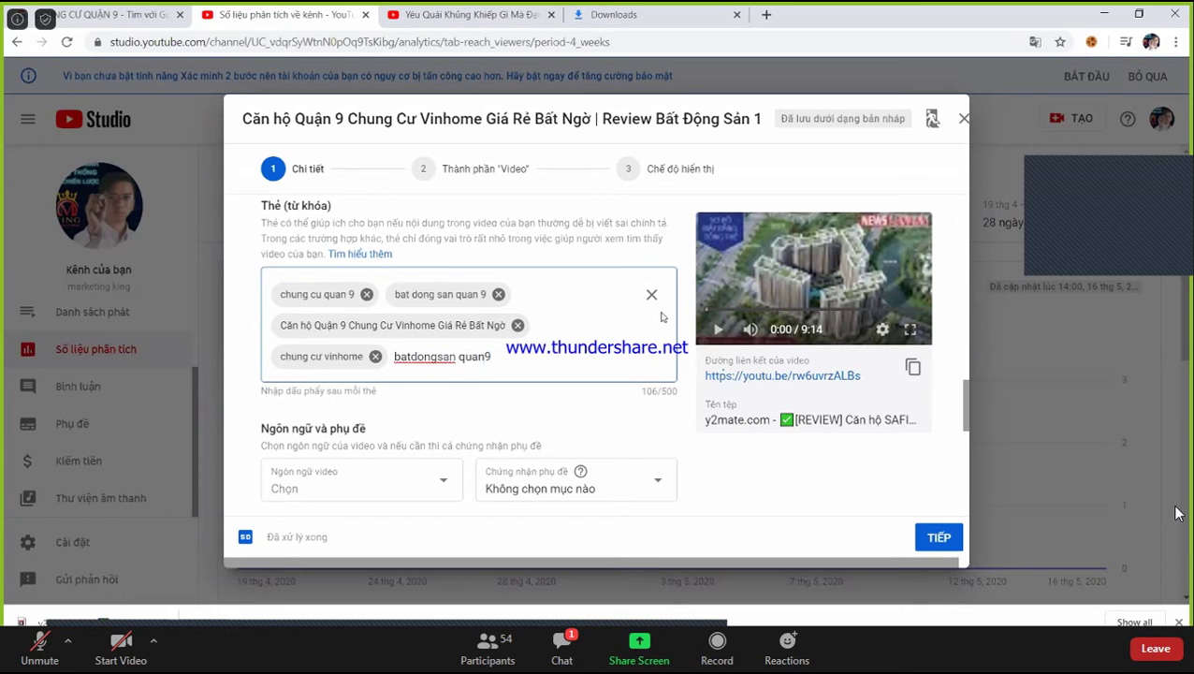
pyautogui.press('BackSpace')
pyautogui.press('BackSpace')
pyautogui.press('BackSpace')
pyautogui.press('BackSpace')
pyautogui.press('BackSpace')
pyautogui.press('BackSpace')
pyautogui.press('BackSpace')
pyautogui.write('dong san qua')
pyautogui.hotkey('ctrl', 'a')
pyautogui.press('BackSpace')
# Add the tag "bat dong san mien dong" to the video
pyautogui.write('bat')
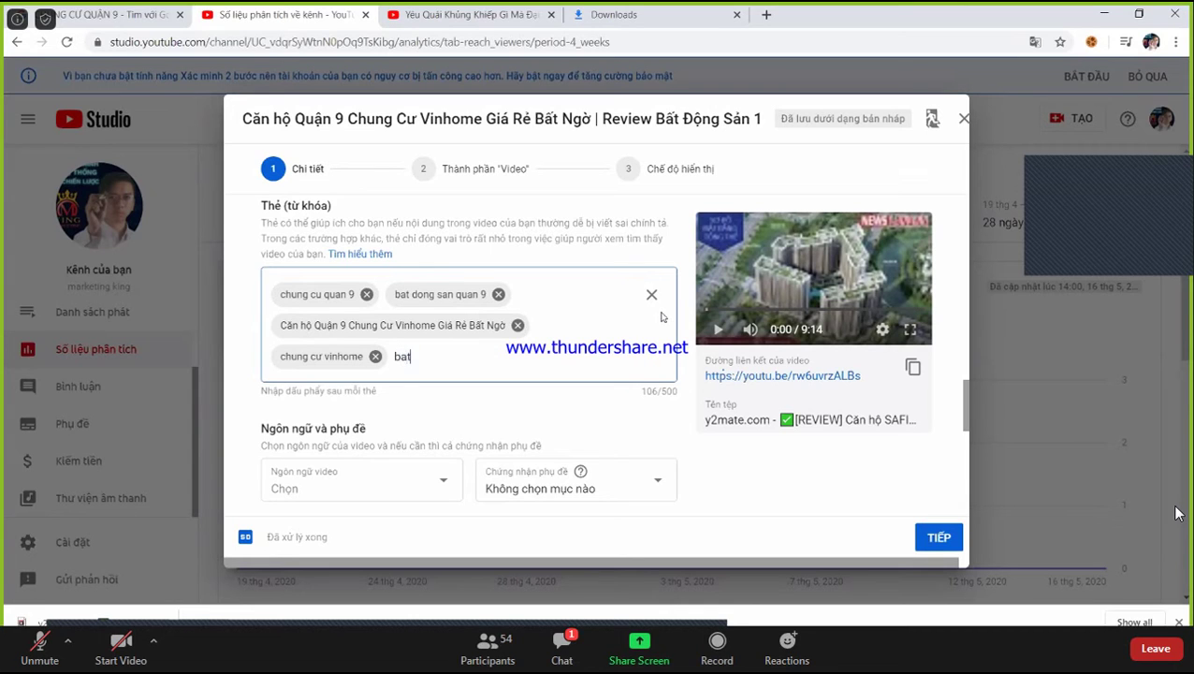
pyautogui.write(' dong san mien dong')
pyautogui.press('Return')
pyautogui.write('chung cu quan 9')
pyautogui.press('BackSpace')
pyautogui.press('BackSpace')
pyautogui.press('BackSpace')
pyautogui.press('BackSpace')
pyautogui.press('BackSpace')
pyautogui.press('BackSpace')
pyautogui.press('BackSpace')
pyautogui.press('BackSpace')
pyautogui.press('BackSpace')
pyautogui.press('BackSpace')
pyautogui.press('BackSpace')
pyautogui.press('BackSpace')
pyautogui.press('BackSpace')
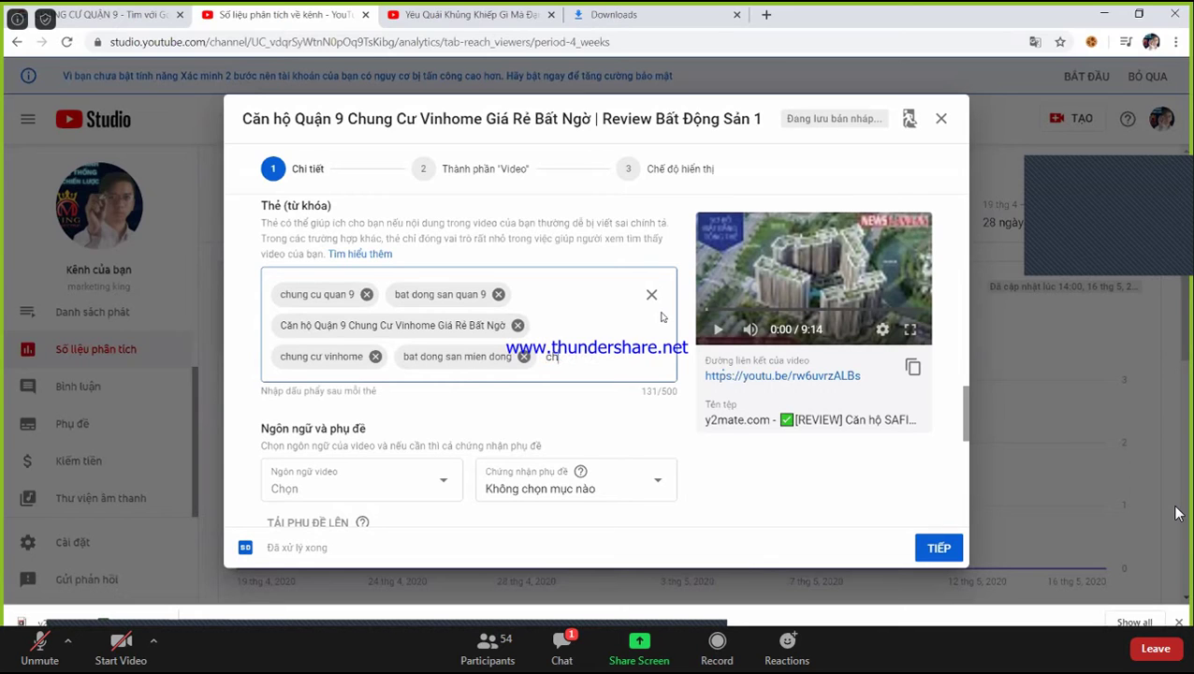
# Add the tag "review bat dong san" to the video
pyautogui.write('bat dong san')
pyautogui.press('Return')
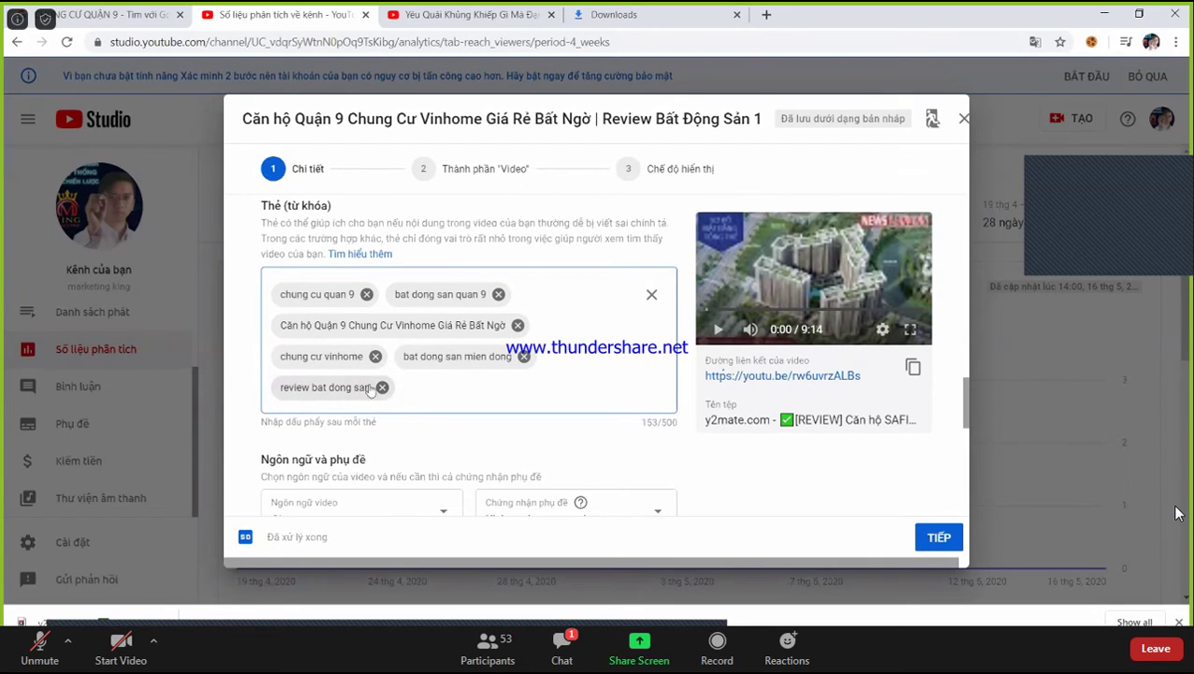
# Review the language, recording date, licence, category and comment settings, and recheck the title, description, playlist and tags
pyautogui.scroll(-2, 426, 411)
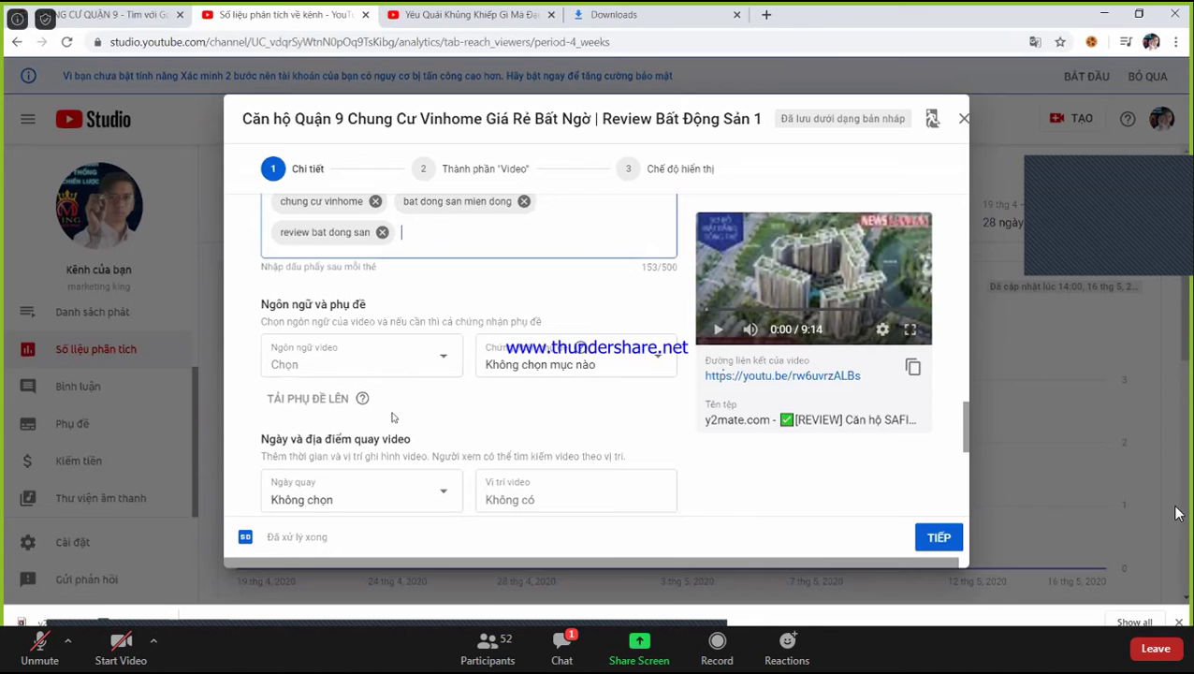
pyautogui.scroll(-2, 429, 418)
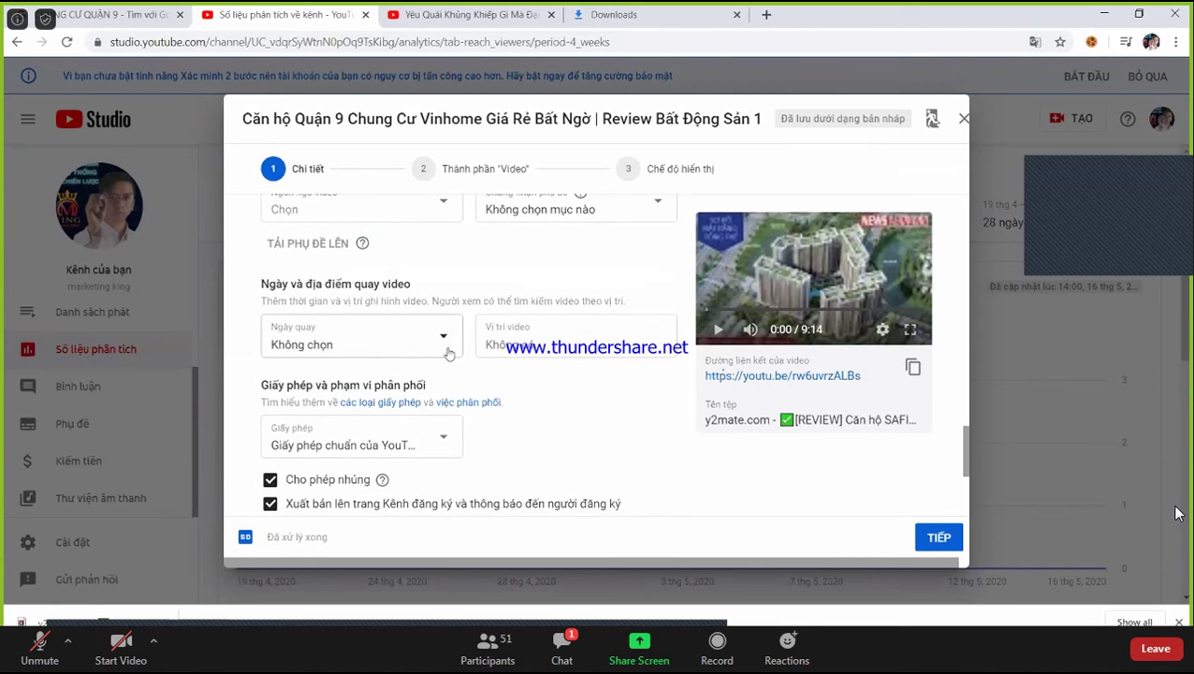
pyautogui.scroll(-3, 438, 428)
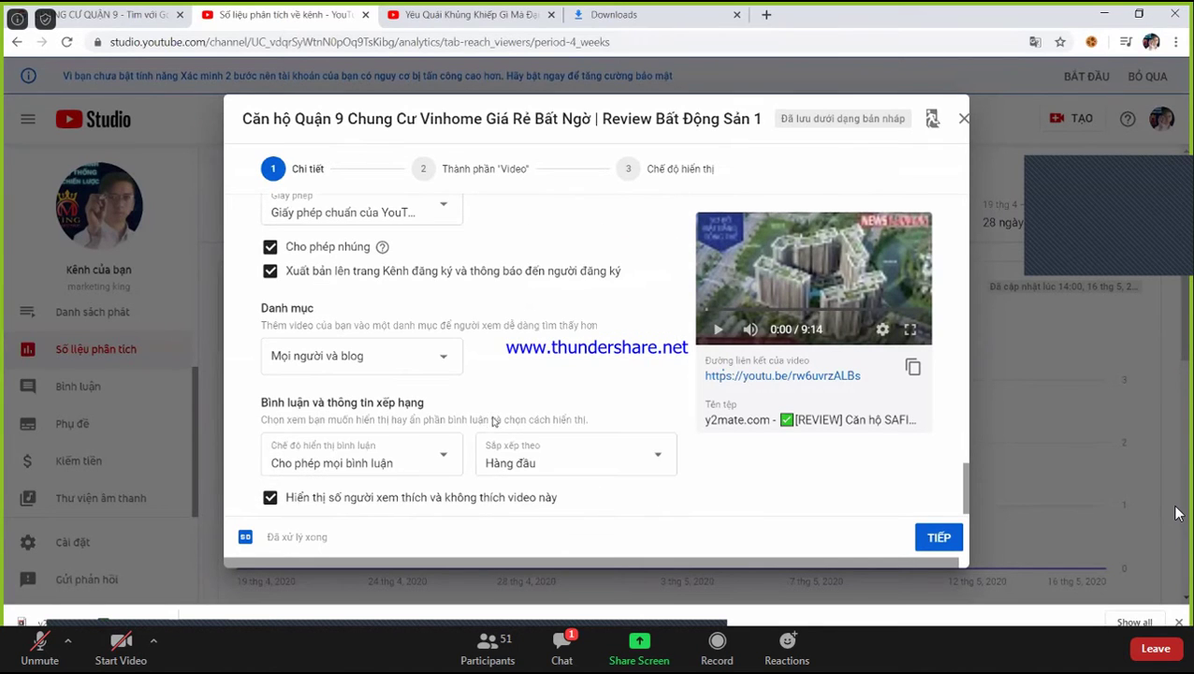
pyautogui.scroll(-1, 510, 378)
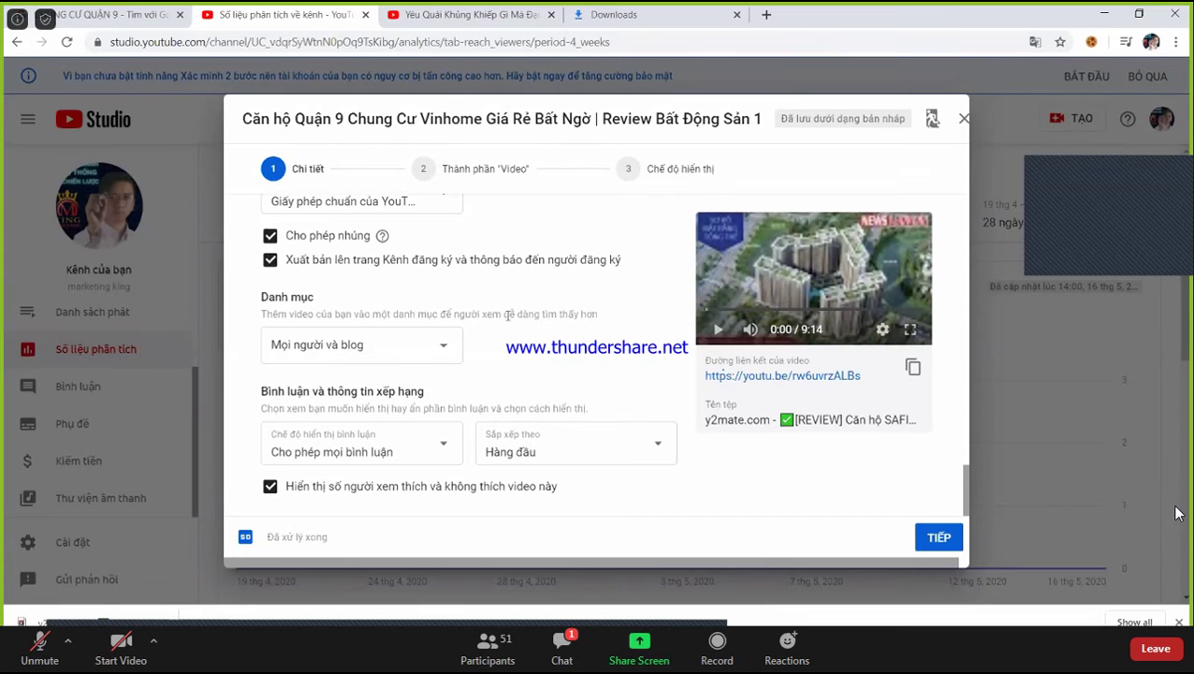
pyautogui.scroll(15, 508, 315)
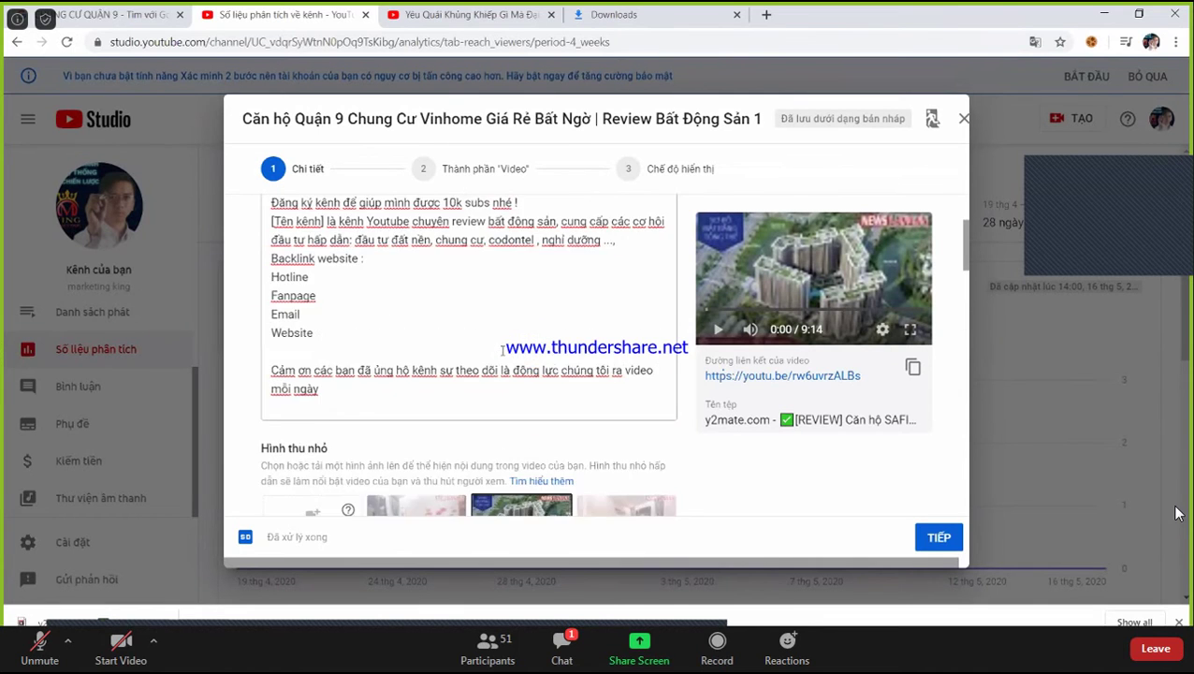
pyautogui.scroll(2, 503, 349)
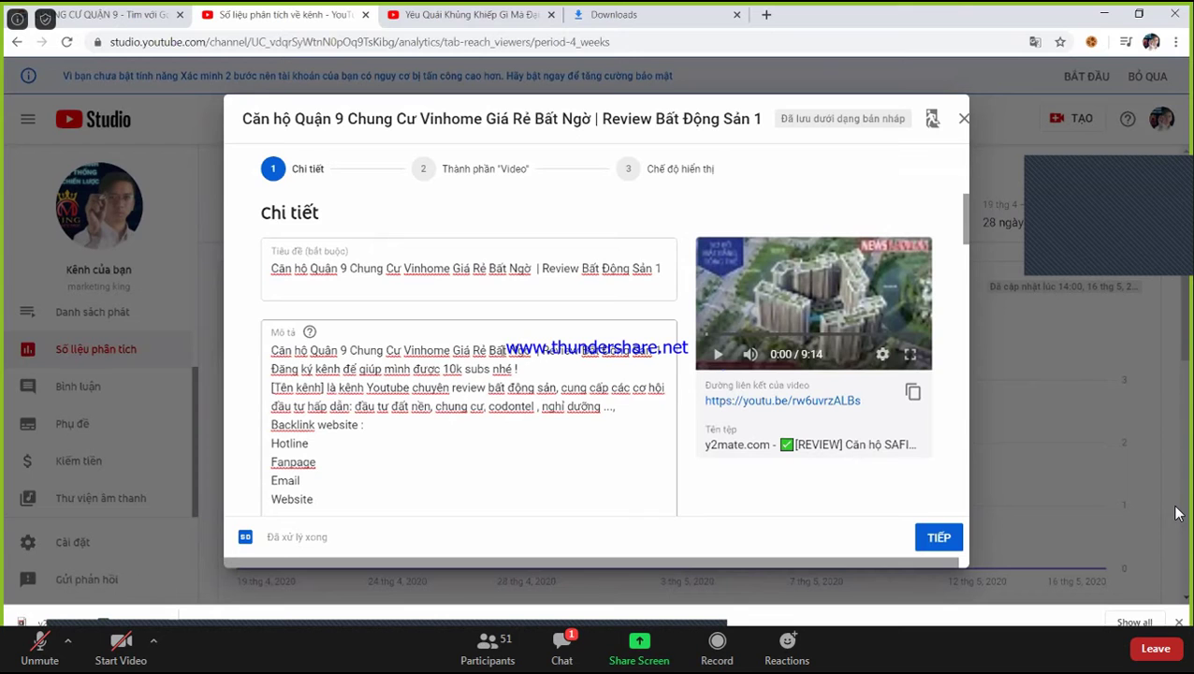
pyautogui.scroll(-8, 502, 354)
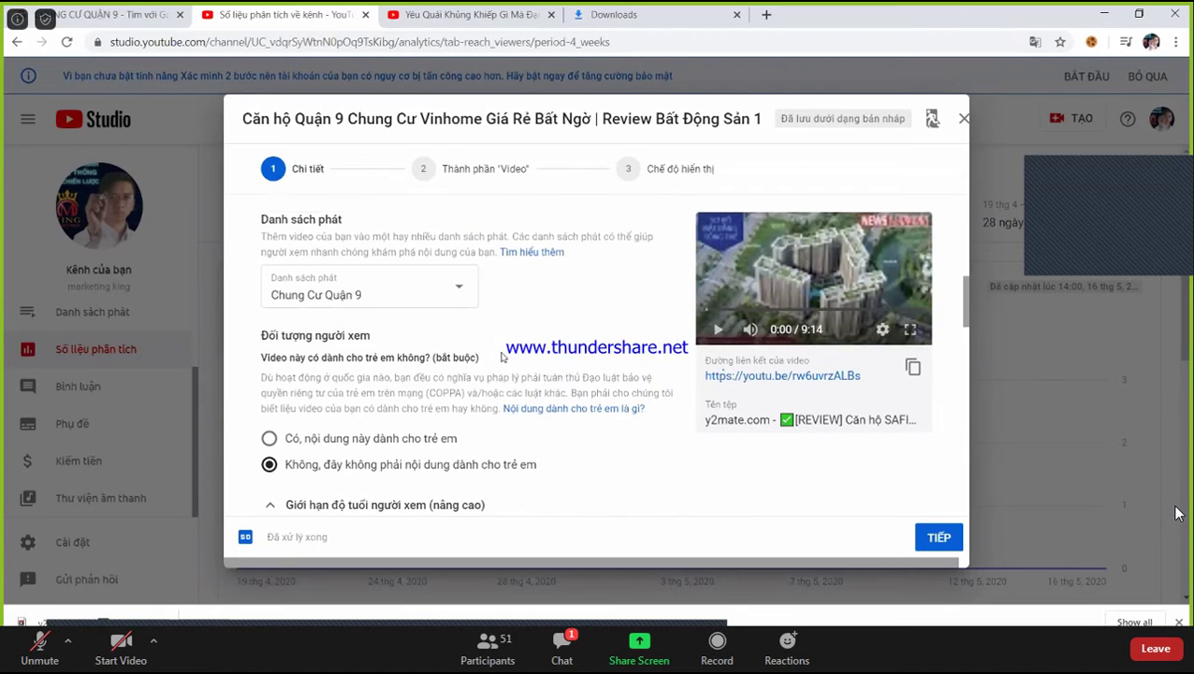
pyautogui.scroll(-6, 500, 355)
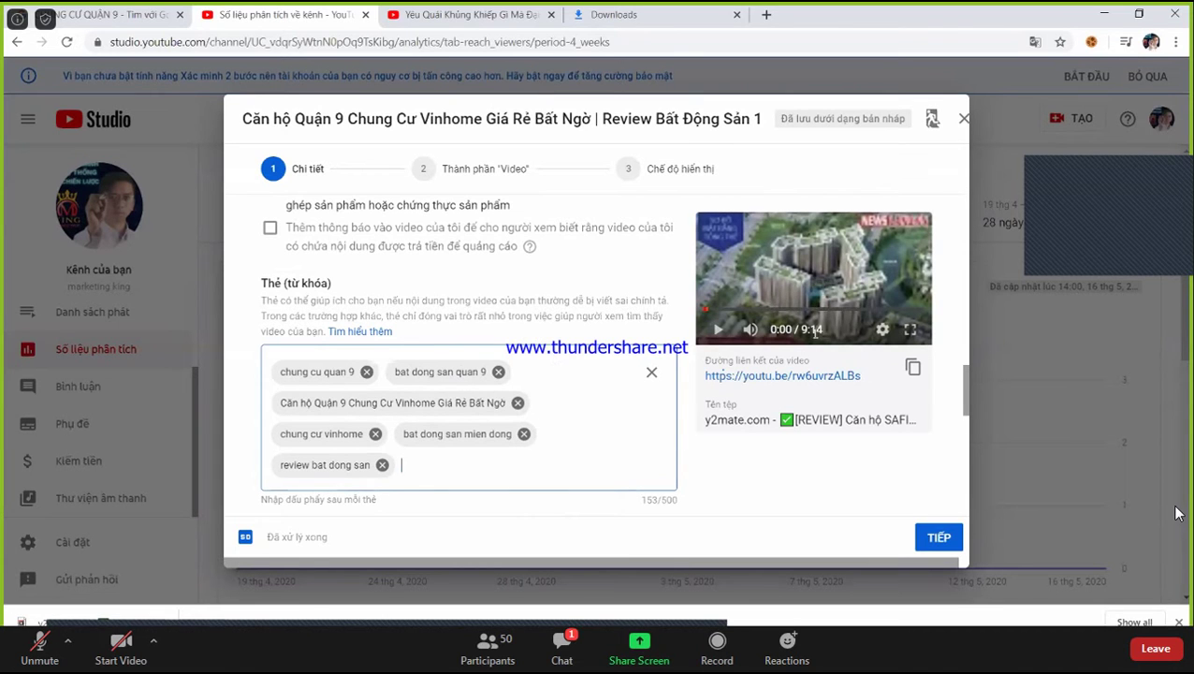
# Switch to the YouTube watch page and search for "chung cư quận 9"
pyautogui.click(456, 31)
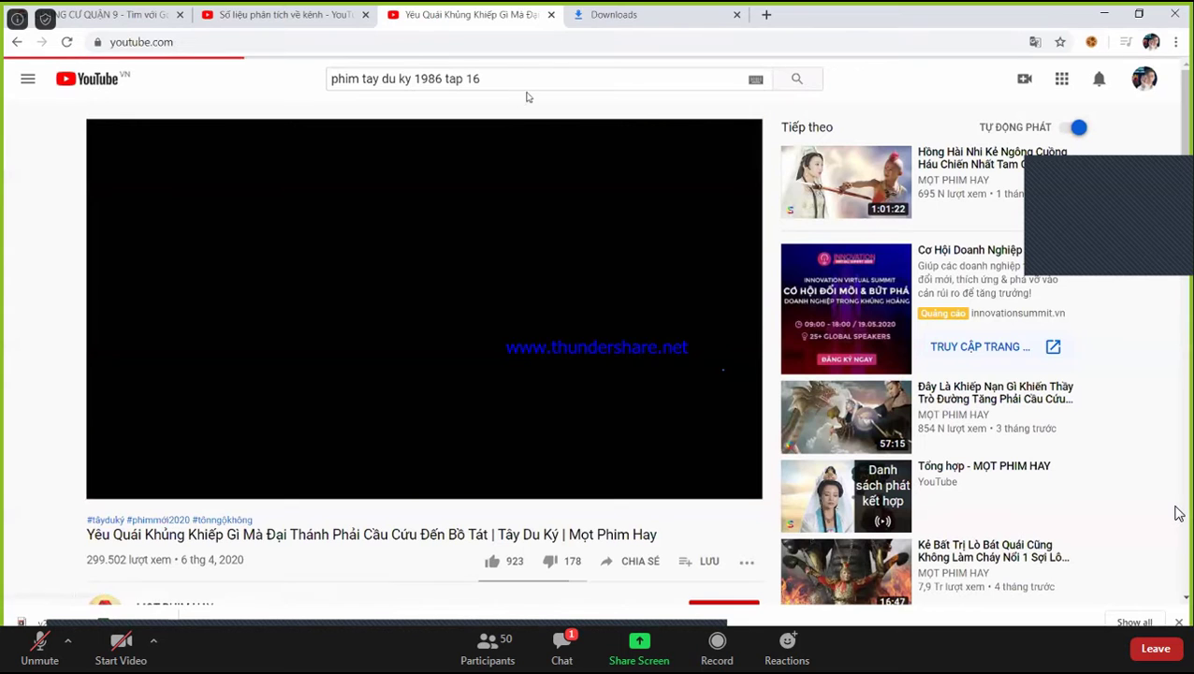
pyautogui.click(421, 79)
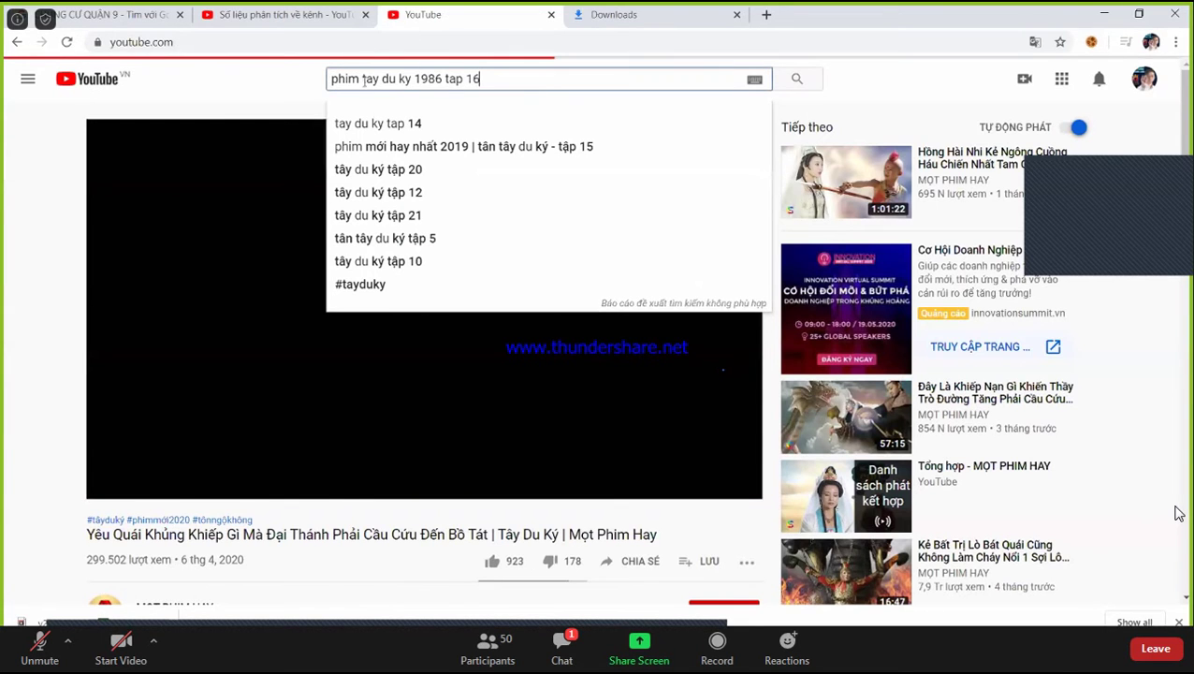
pyautogui.tripleClick(363, 79)
pyautogui.write('chung')
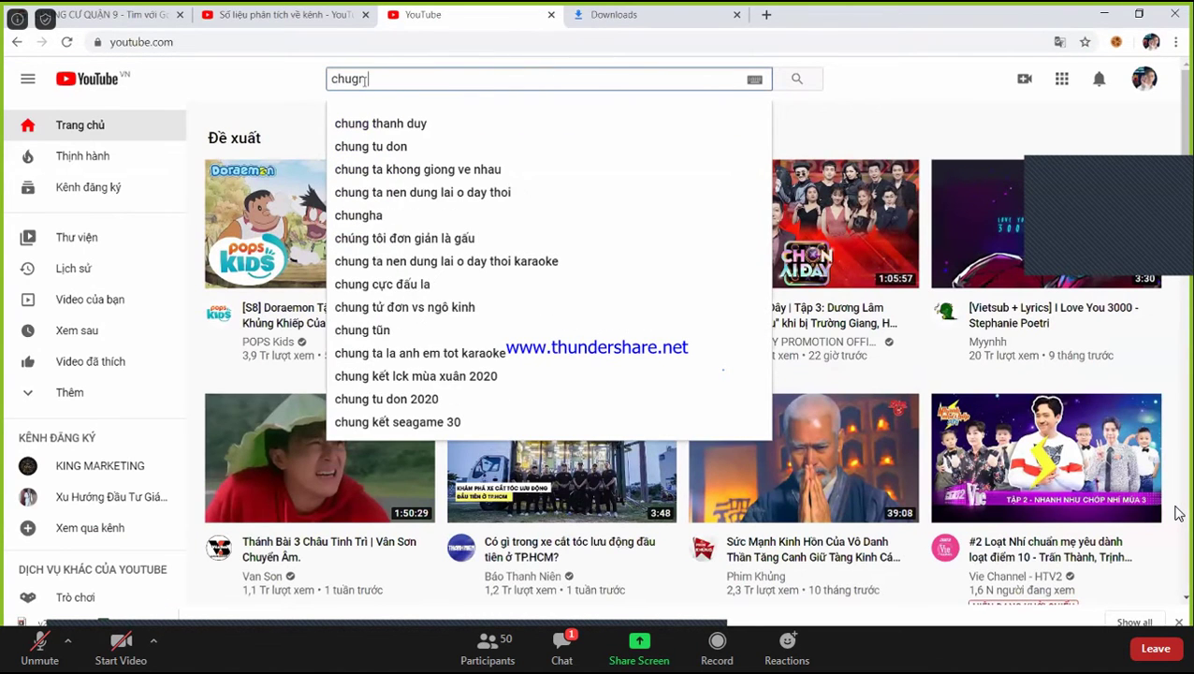
pyautogui.press('BackSpace')
pyautogui.press('BackSpace')
pyautogui.write('g')
pyautogui.press('BackSpace')
pyautogui.write('ng')
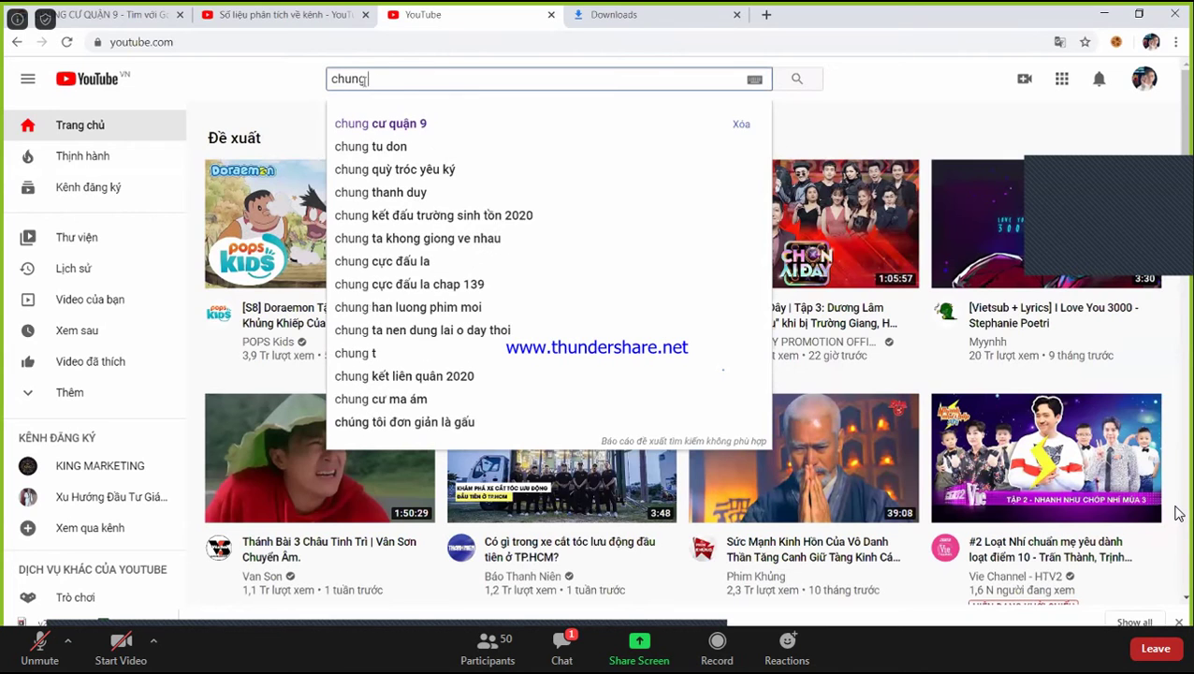
pyautogui.click(402, 123)
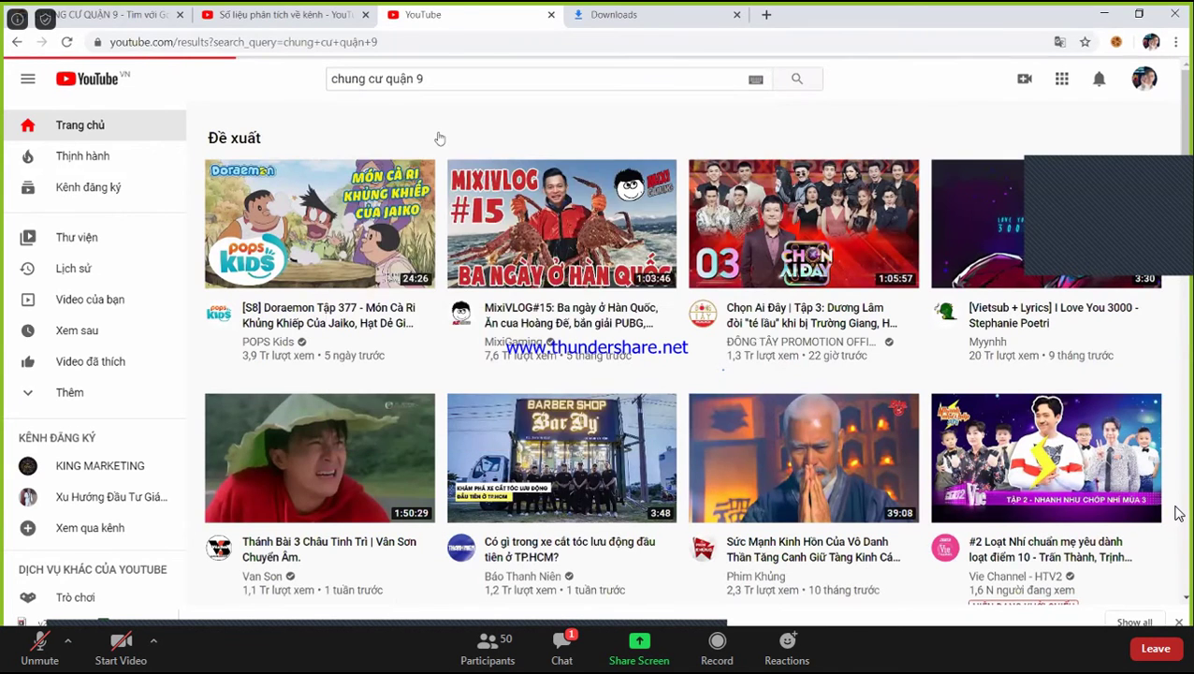
# Open the NEWSLAND review of the SAFIRA Khang Điền apartments from the results and examine its description and comments
pyautogui.scroll(-2, 599, 439)
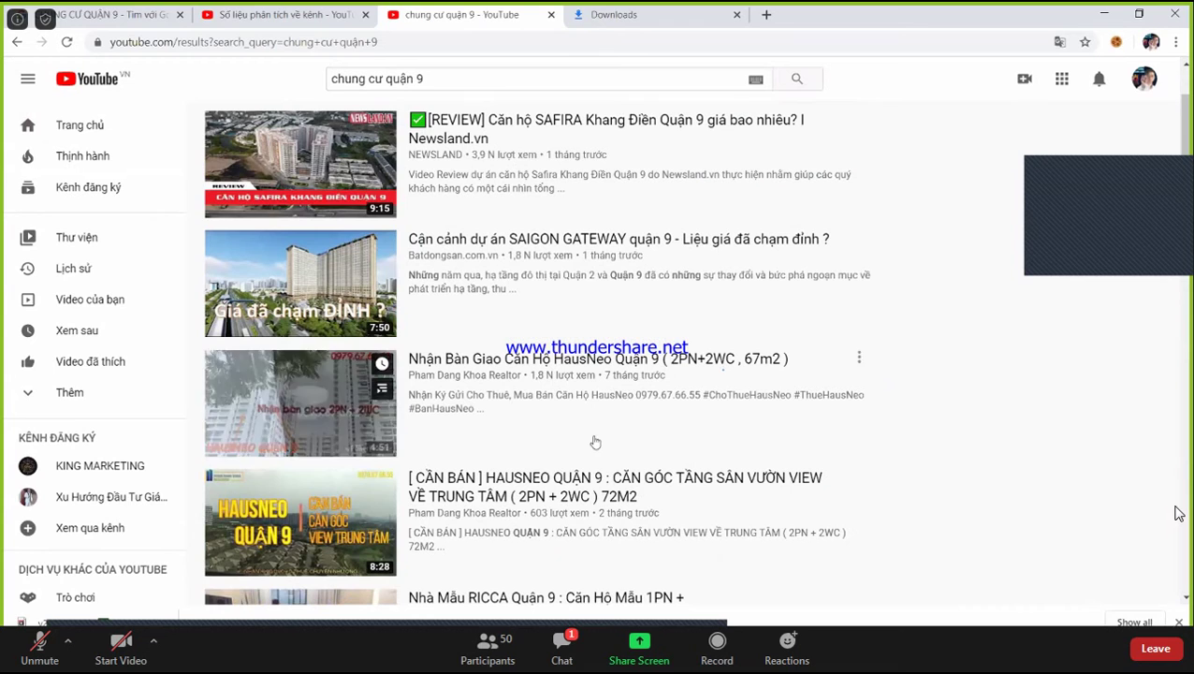
pyautogui.moveTo(355, 214)
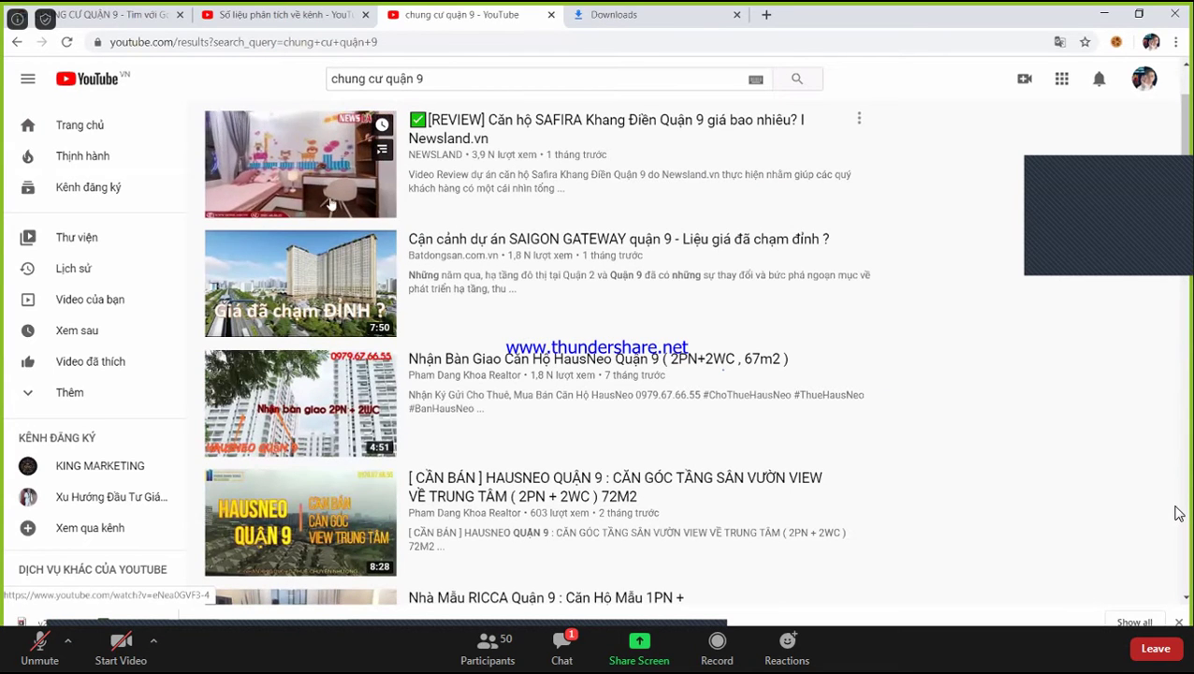
pyautogui.click(355, 214)
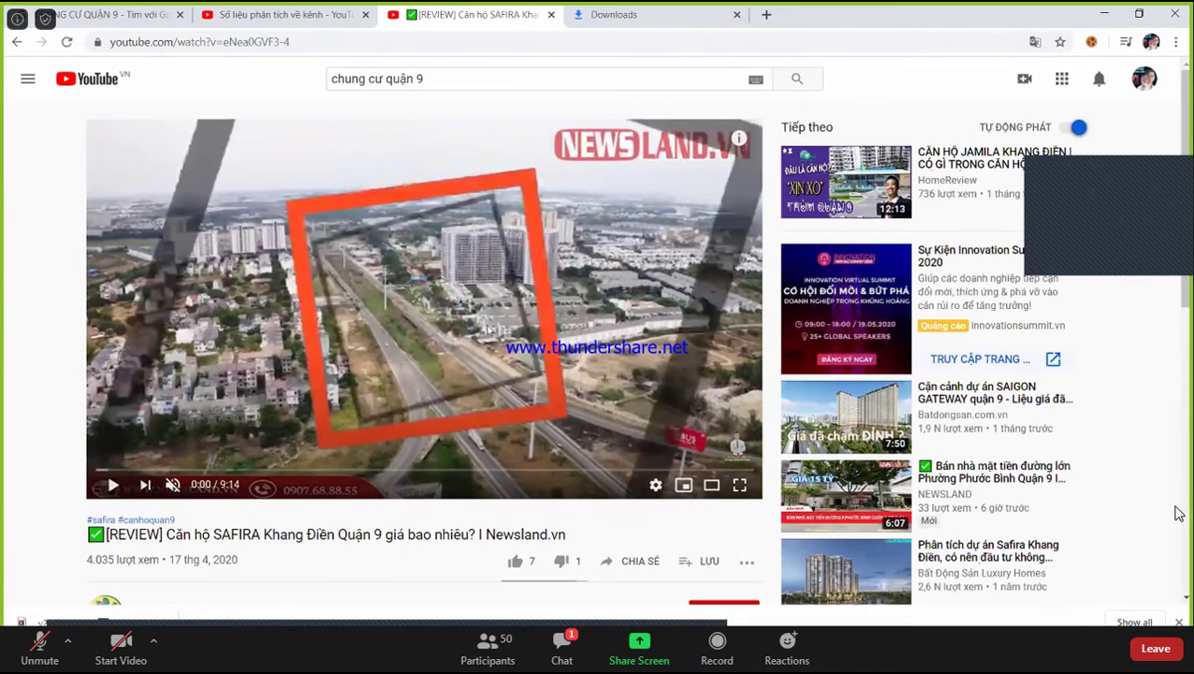
pyautogui.scroll(-3, 409, 404)
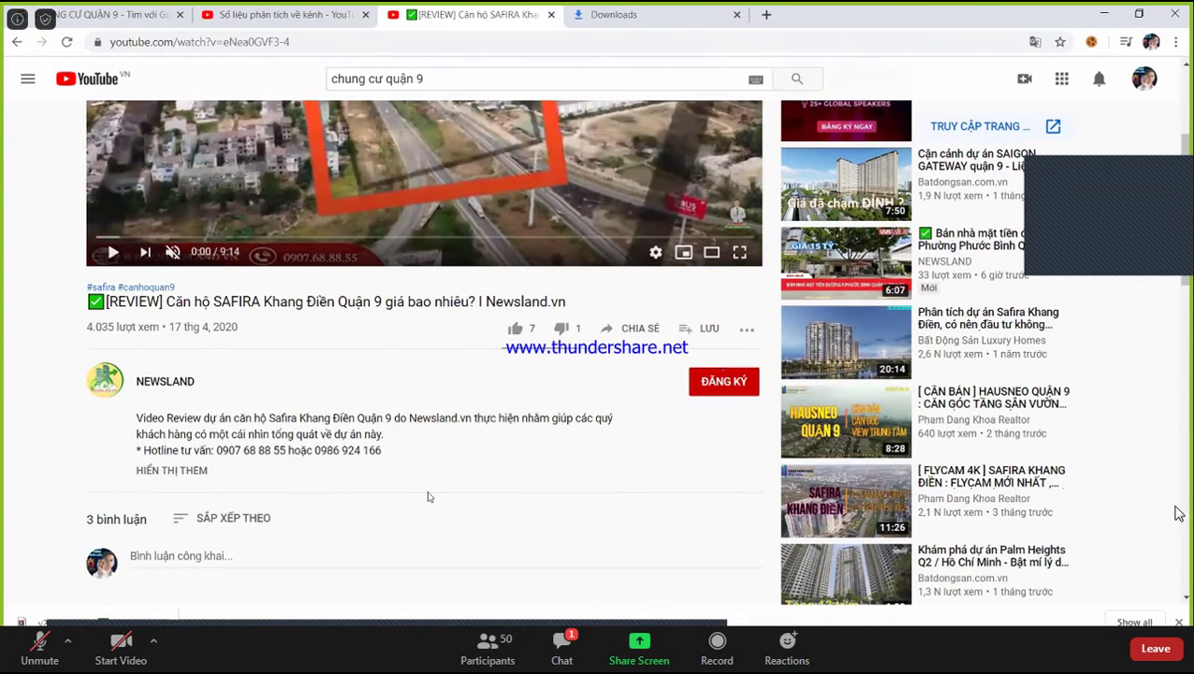
pyautogui.scroll(-2, 263, 380)
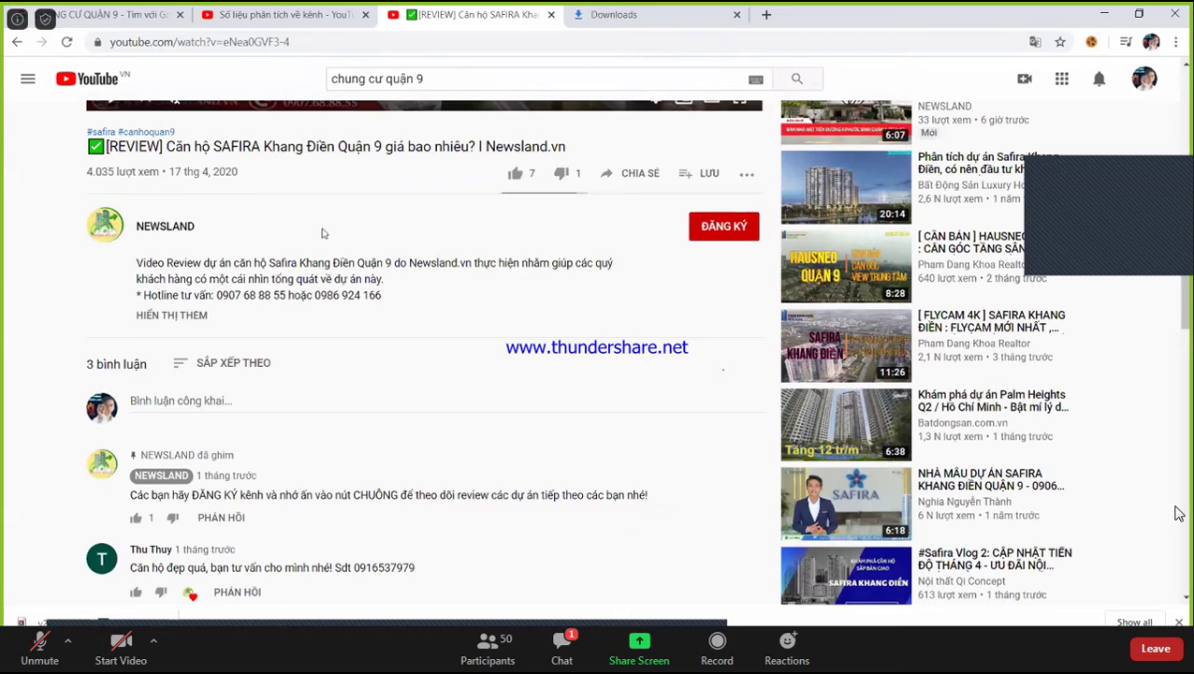
# Check the upload's tags in YouTube Studio, return to the SAFIRA review and look through its suggested videos
pyautogui.click(309, 13)
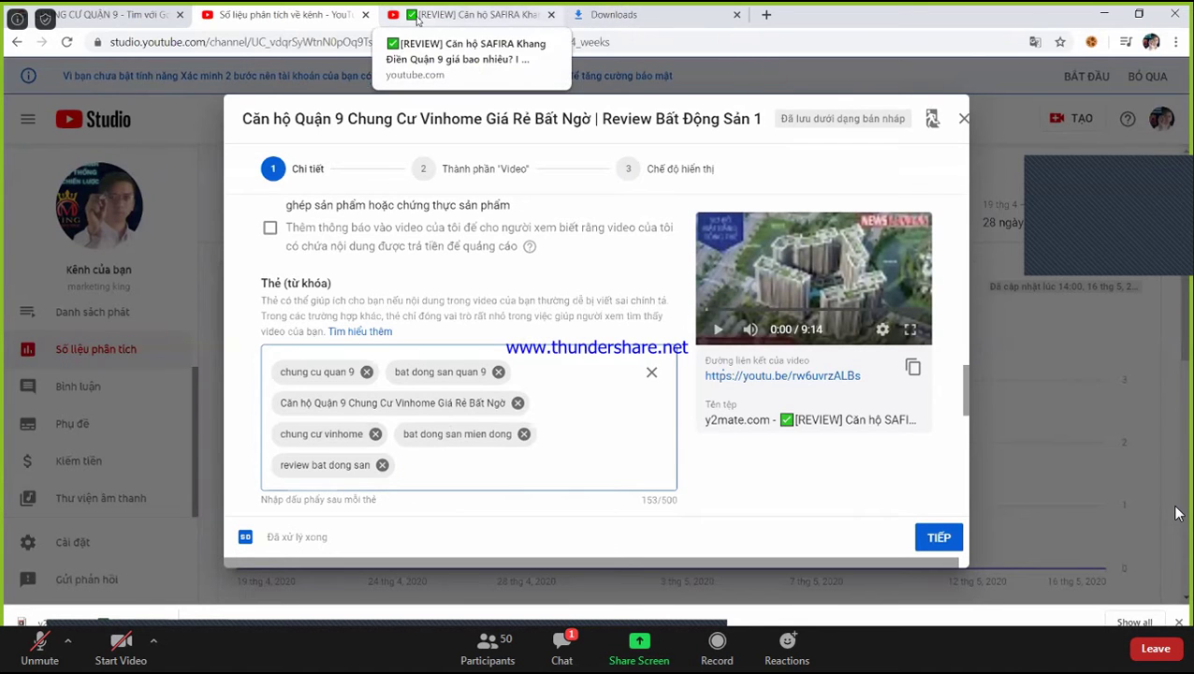
pyautogui.click(417, 19)
pyautogui.scroll(5, 746, 374)
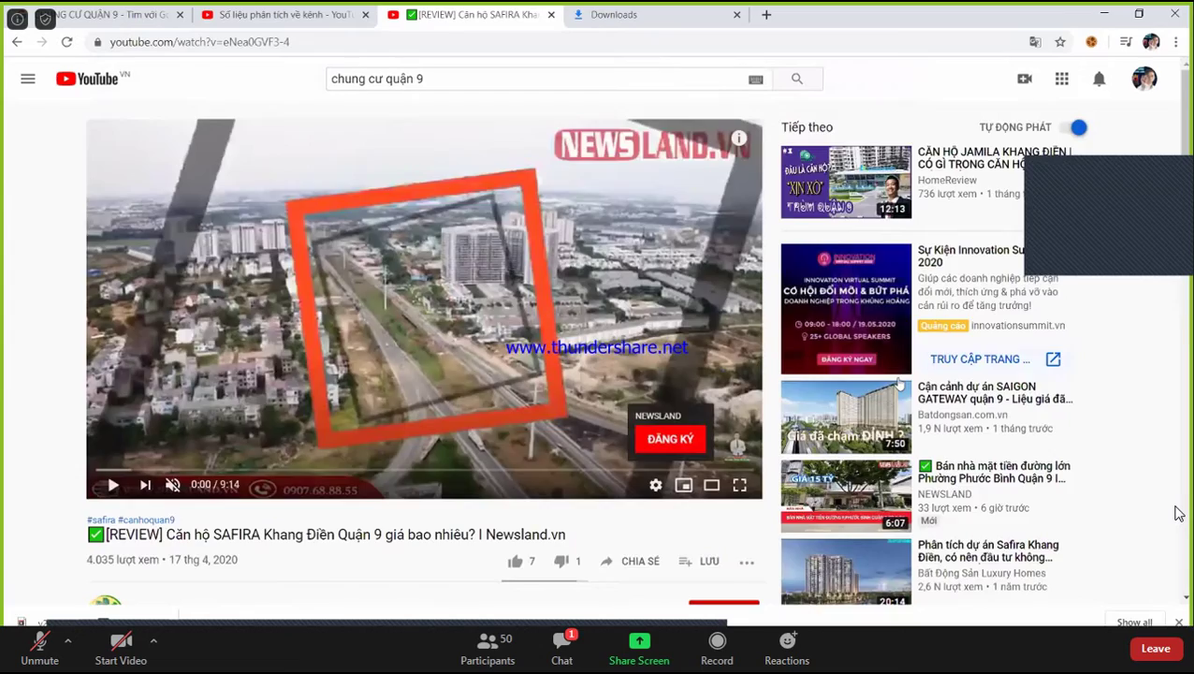
pyautogui.scroll(-10, 1177, 513)
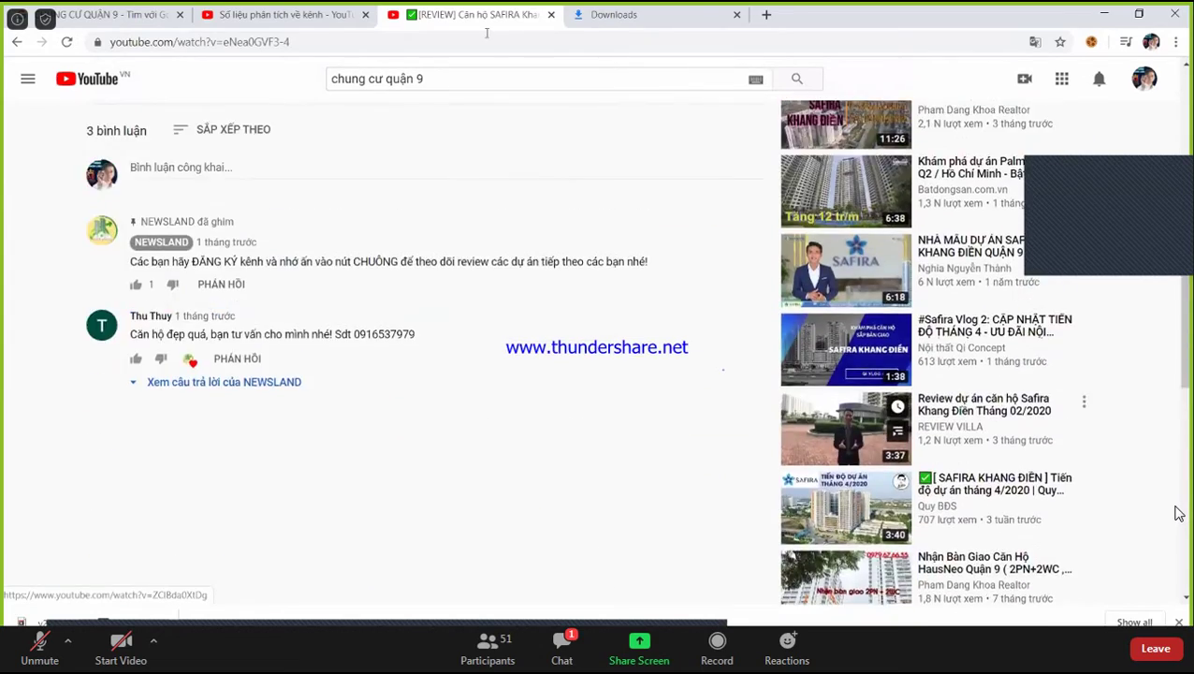
pyautogui.scroll(10, 1177, 513)
# Open google.com in the Downloads tab and search for "tubebuddy"
pyautogui.click(613, 14)
pyautogui.write('google.com')
pyautogui.press('Return')
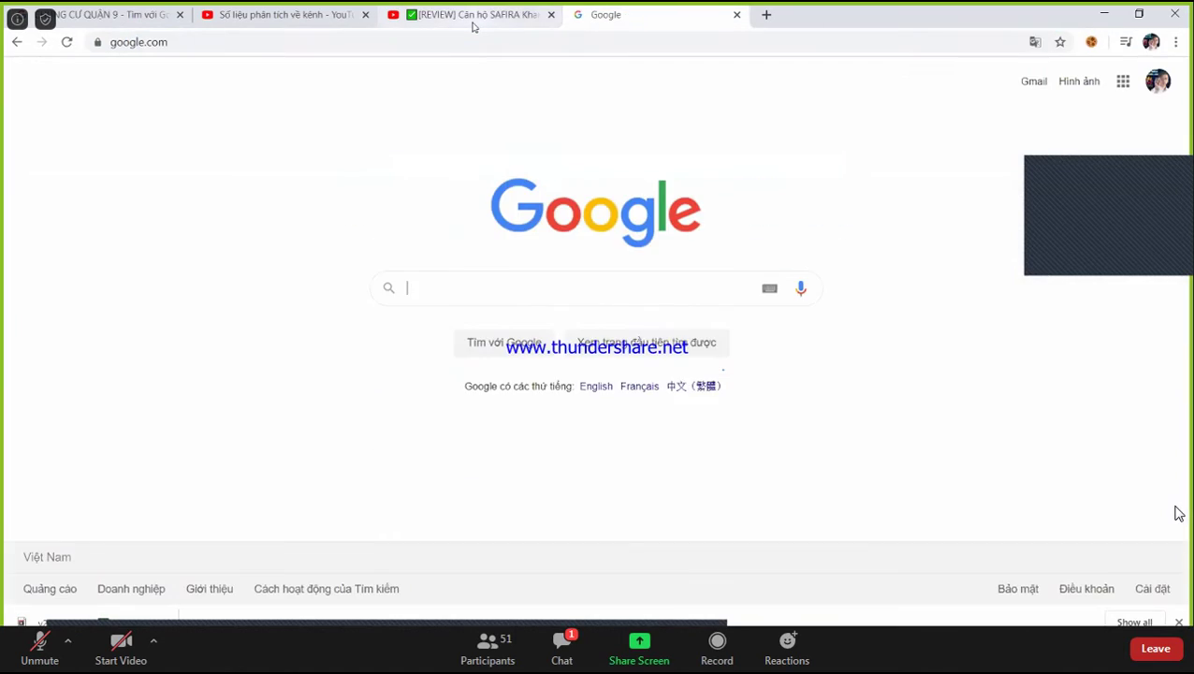
pyautogui.write('vidiq , tube')
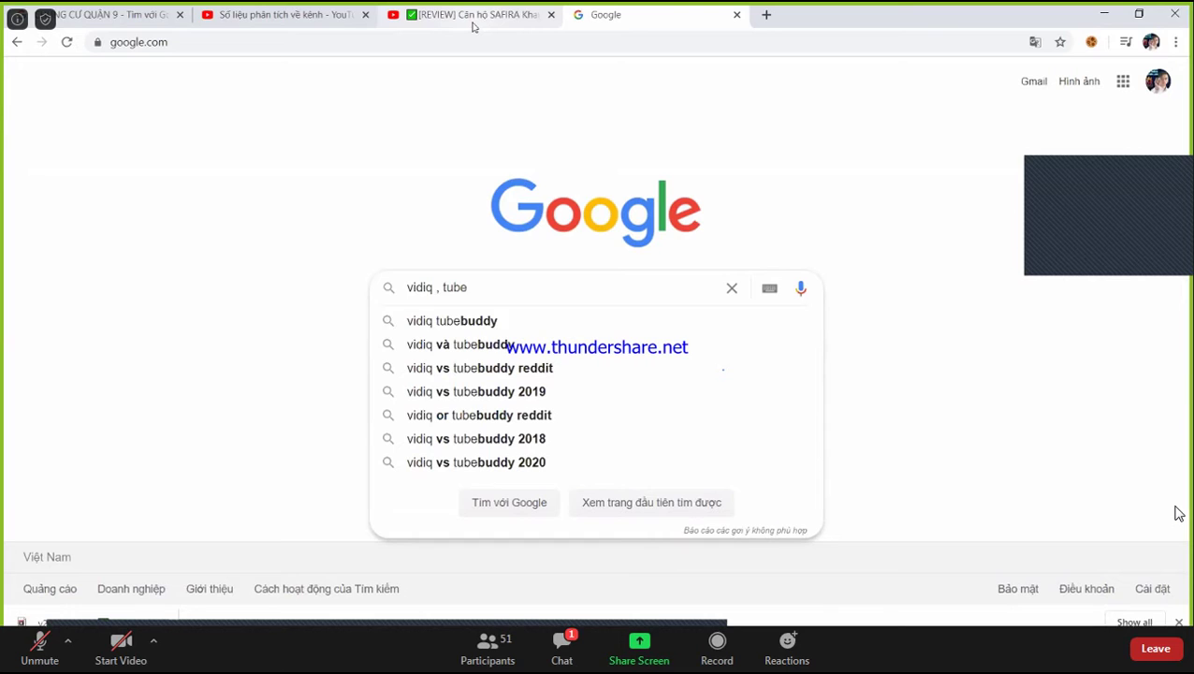
pyautogui.press('Down')
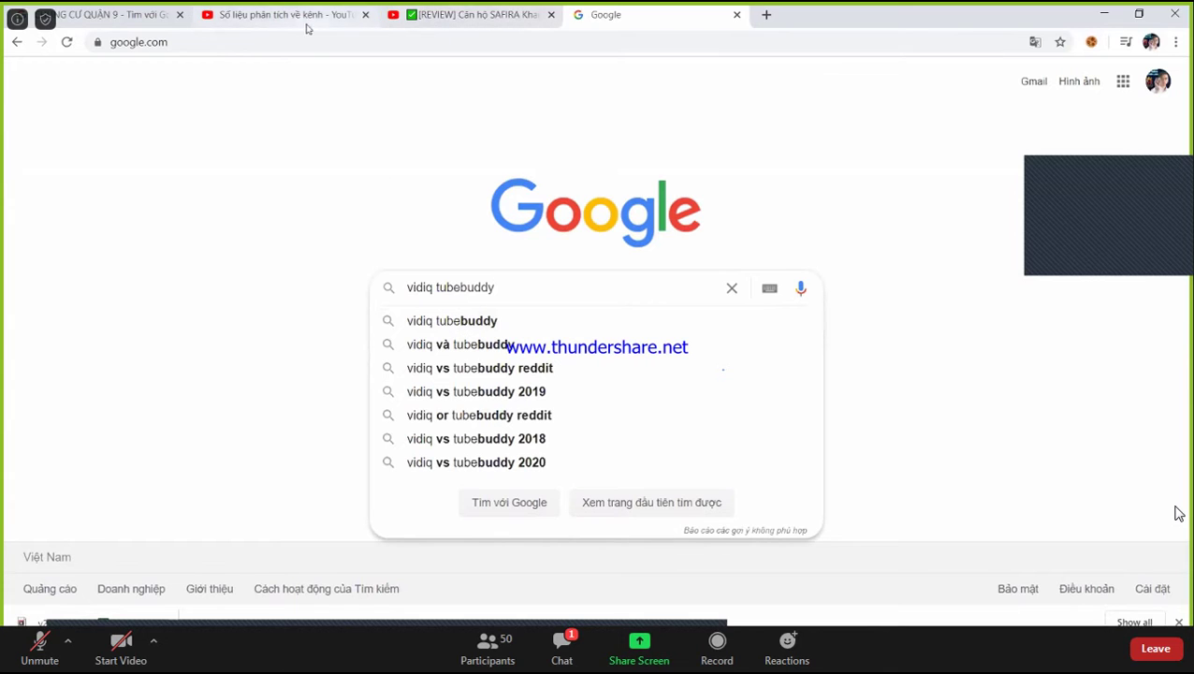
pyautogui.click(223, 243)
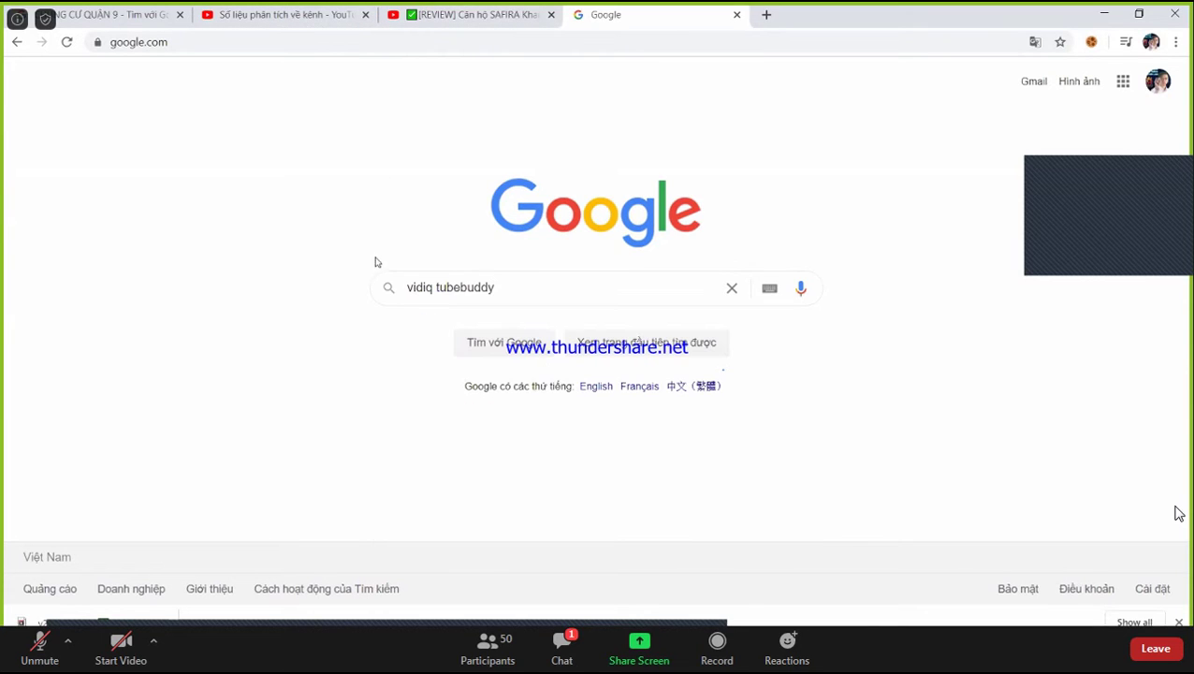
pyautogui.moveTo(435, 287); pyautogui.dragTo(333, 270)
pyautogui.press('BackSpace')
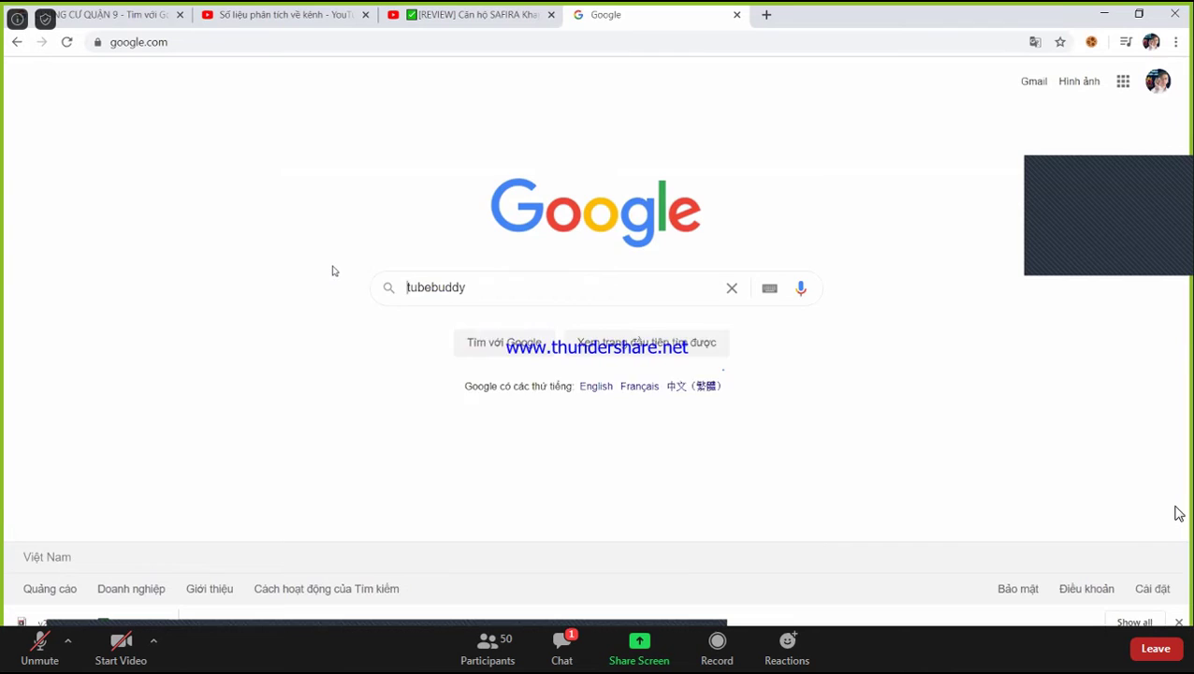
pyautogui.press('Return')
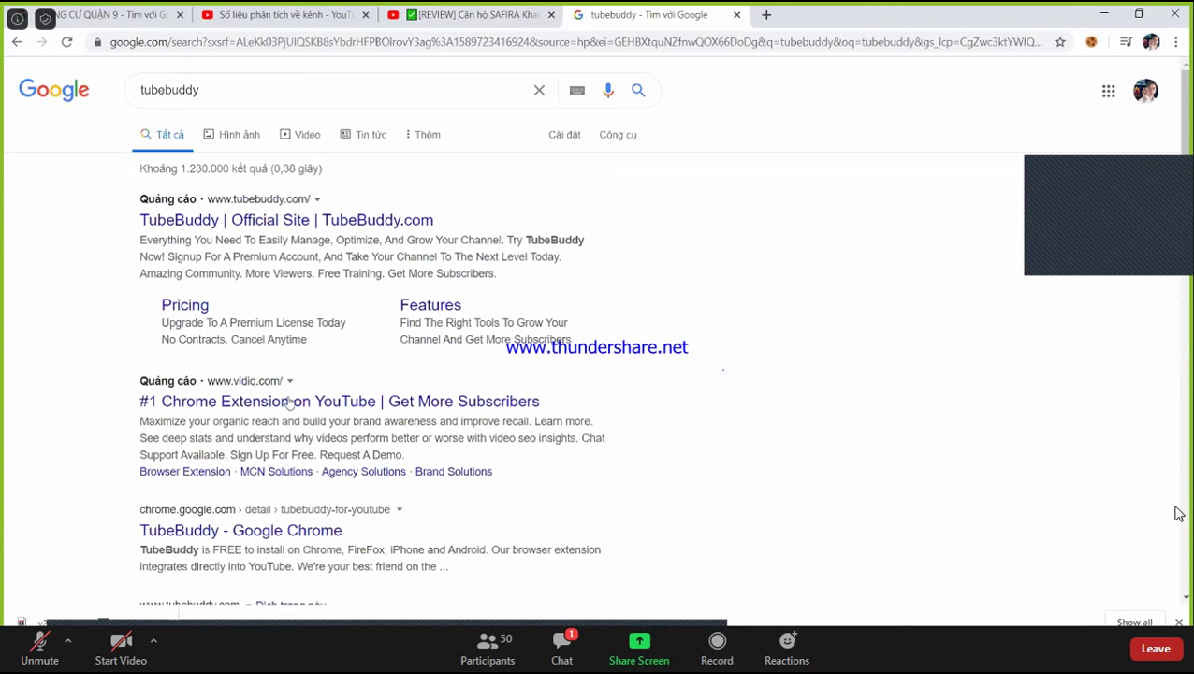
# Open the TubeBuddy listing in the Chrome Web Store and add the extension to Chrome
pyautogui.scroll(-1, 280, 411)
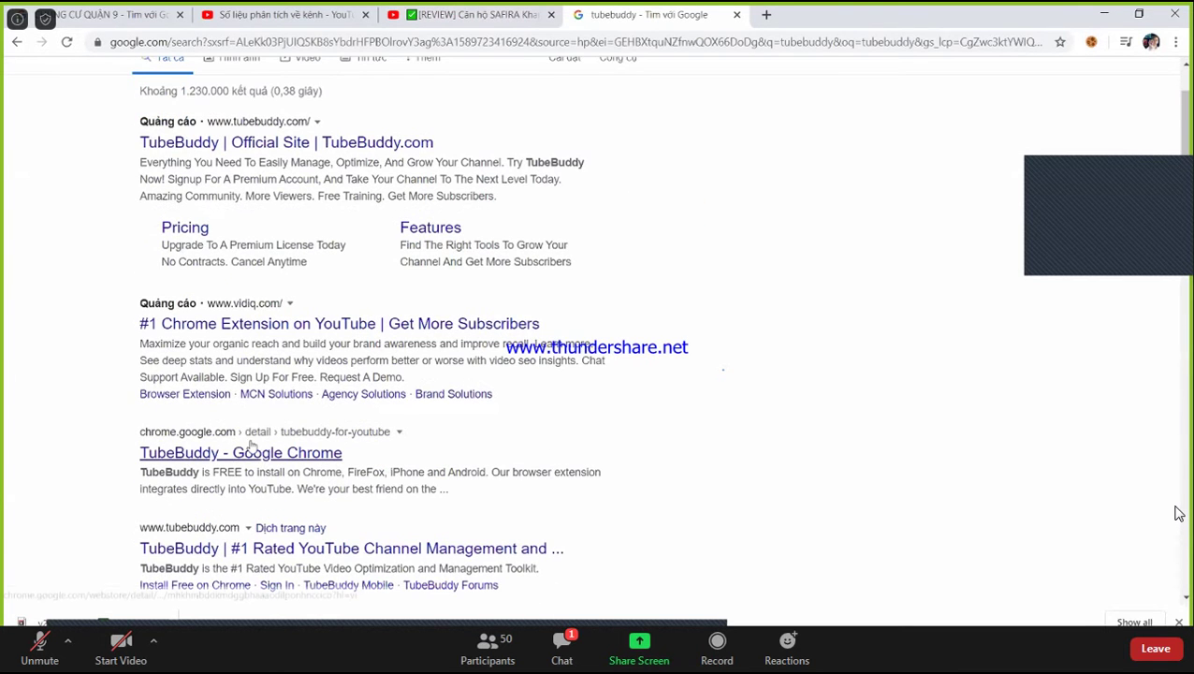
pyautogui.click(185, 454)
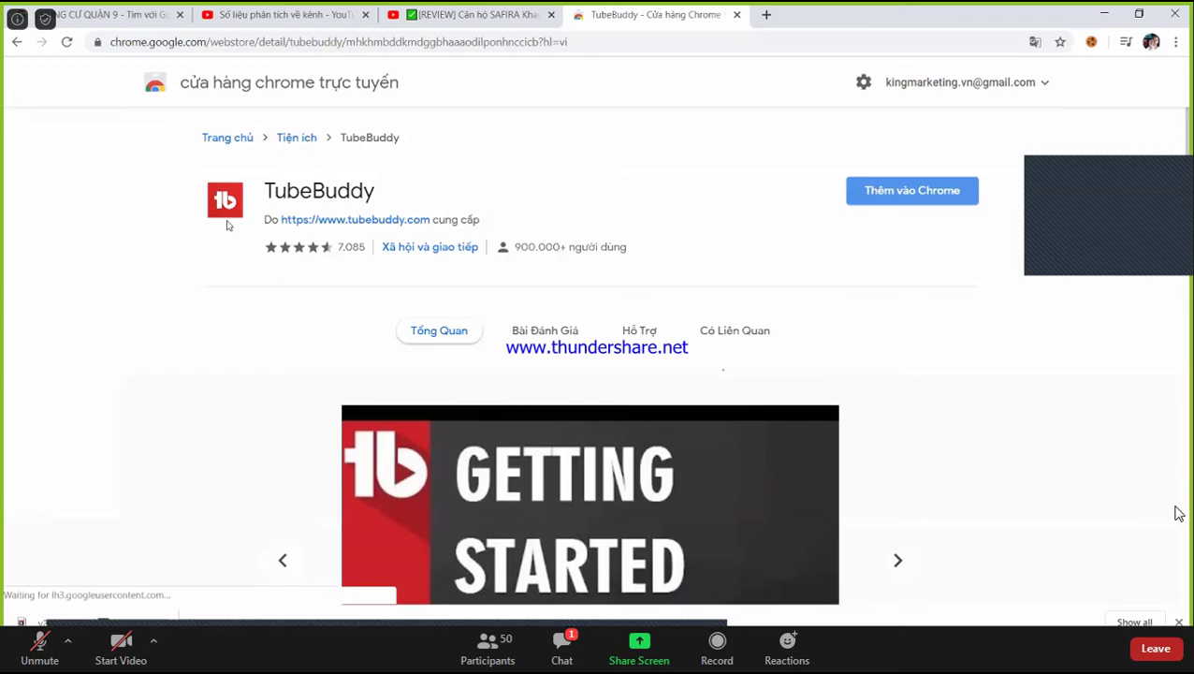
pyautogui.click(875, 192)
pyautogui.click(654, 195)
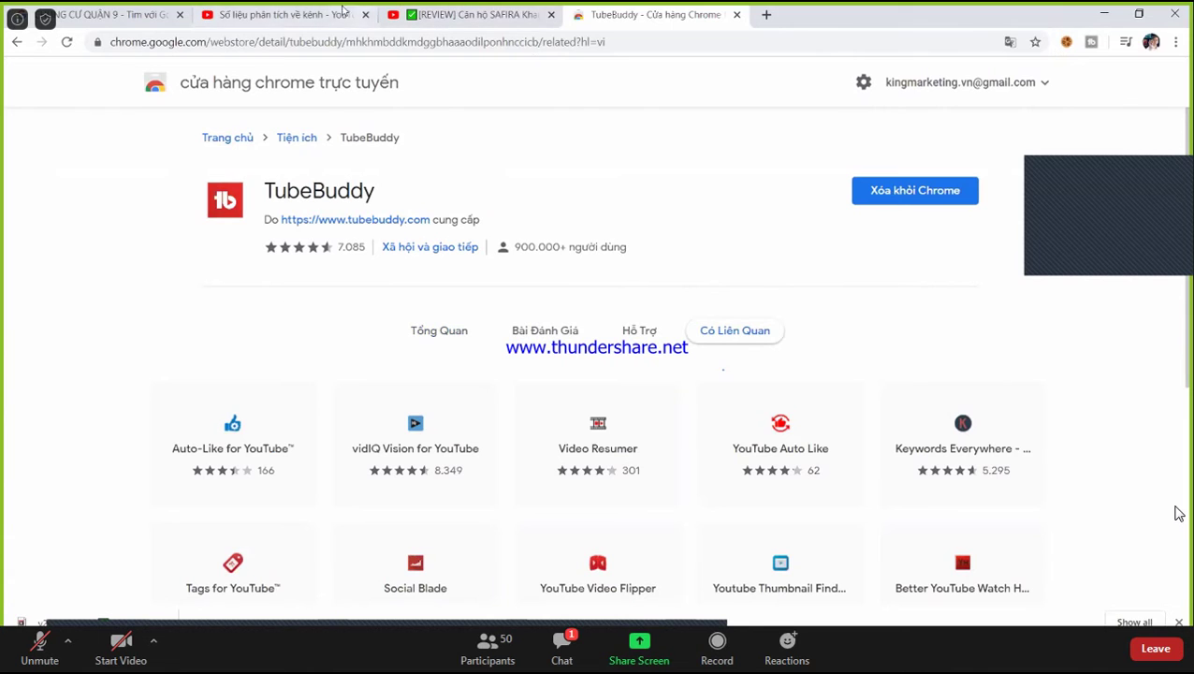
# Return to the video upload in YouTube Studio, go to the video elements stage and open the end screen editor
pyautogui.click(311, 14)
pyautogui.scroll(-4, 884, 478)
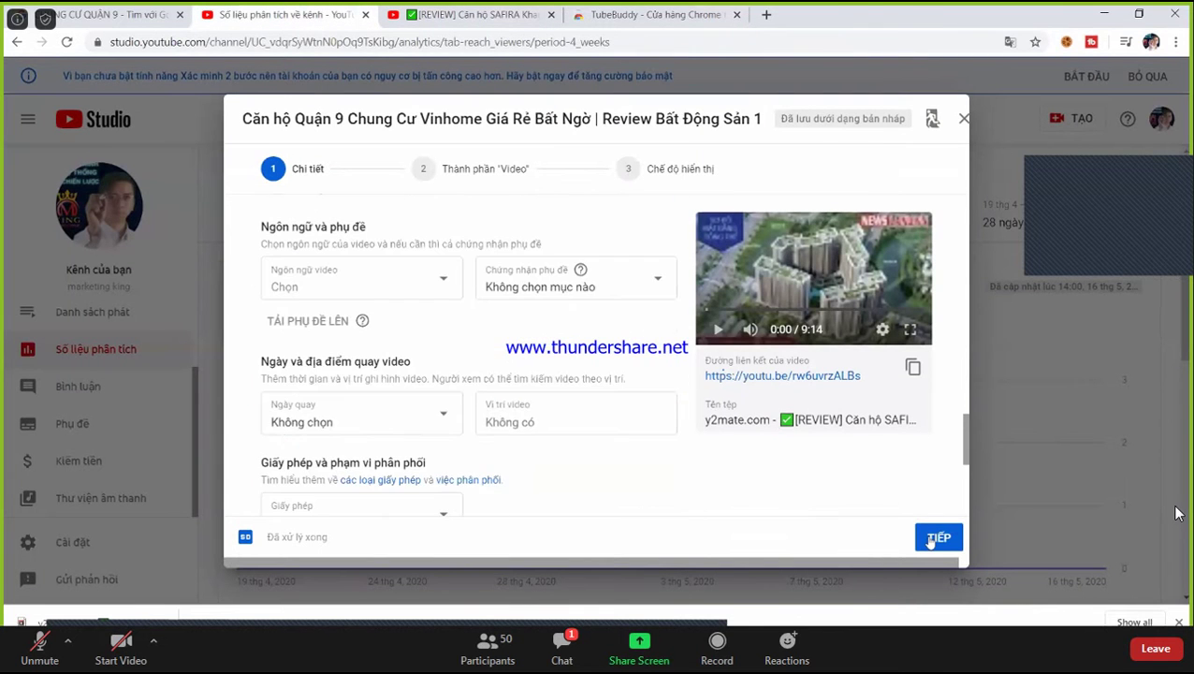
pyautogui.click(935, 538)
pyautogui.click(933, 539)
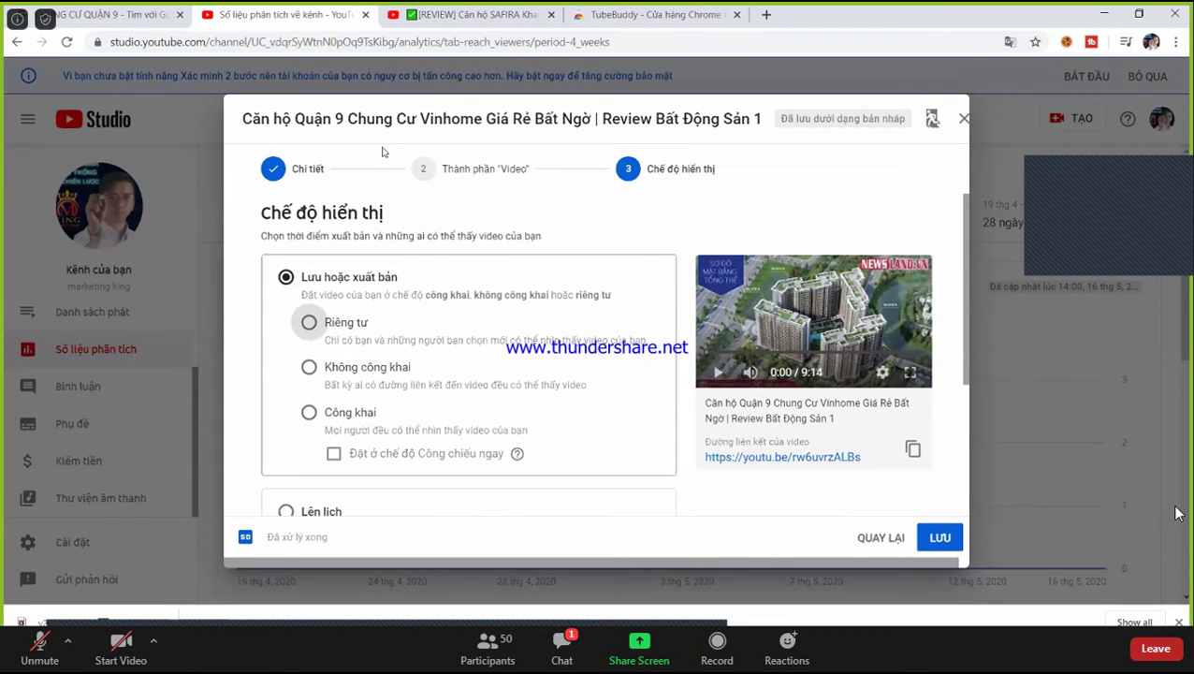
pyautogui.click(302, 171)
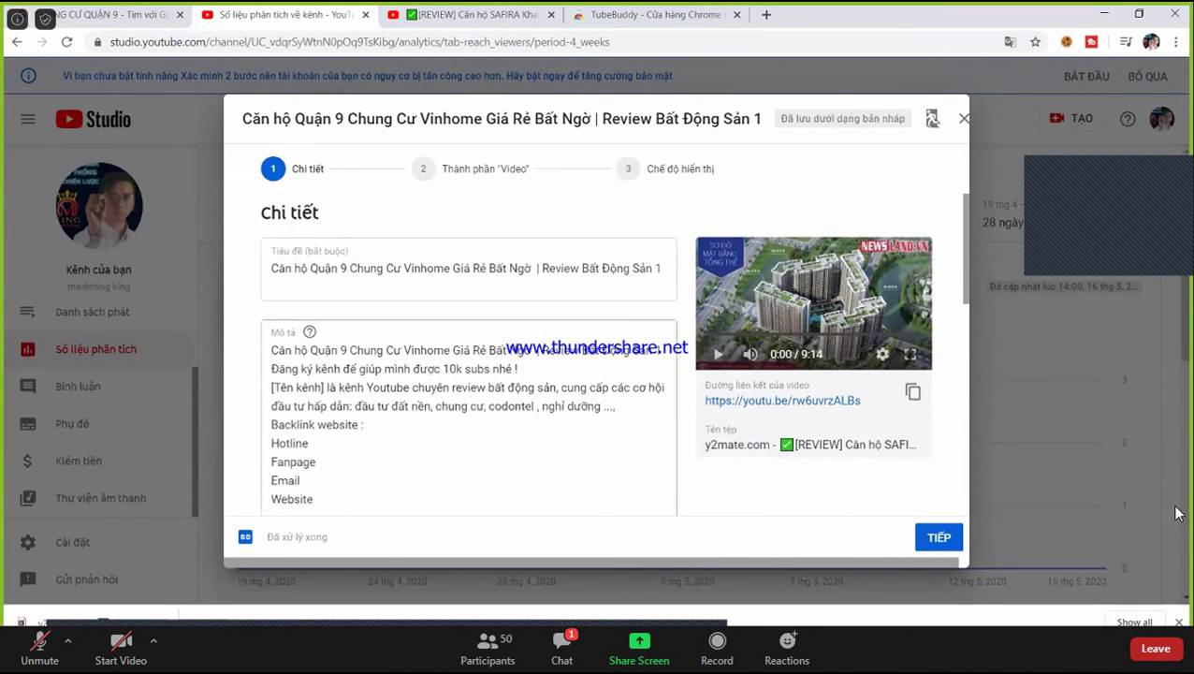
pyautogui.scroll(-10, 371, 217)
pyautogui.click(446, 172)
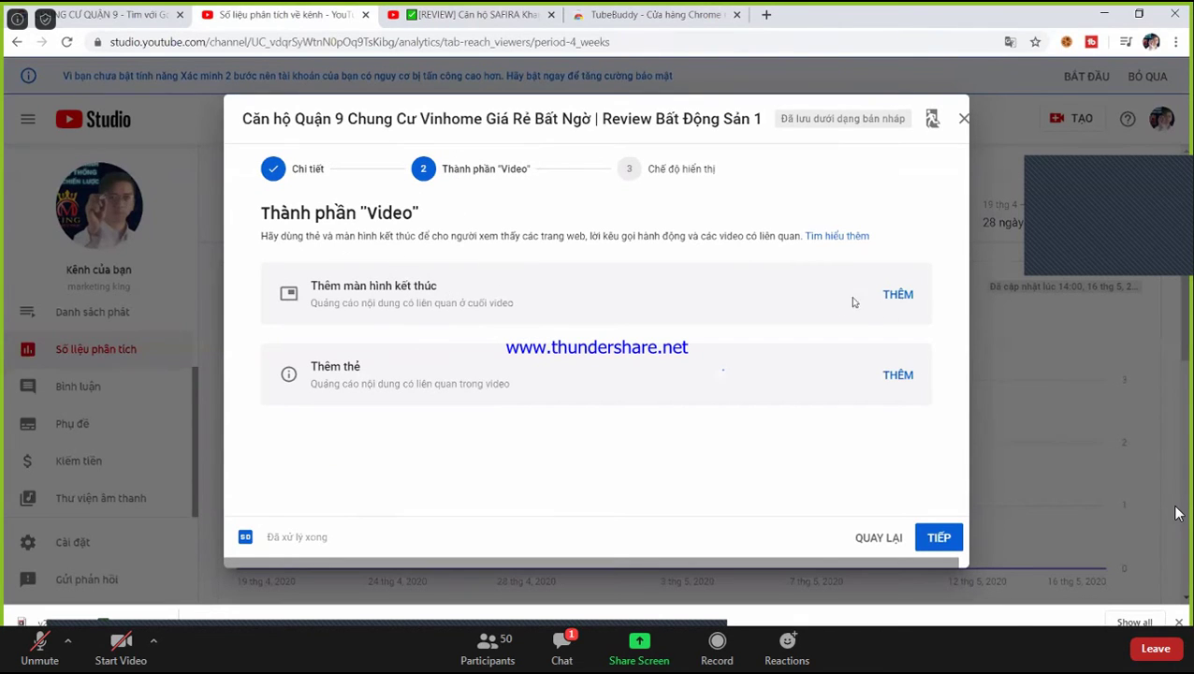
pyautogui.moveTo(316, 302); pyautogui.dragTo(485, 303)
pyautogui.click(898, 296)
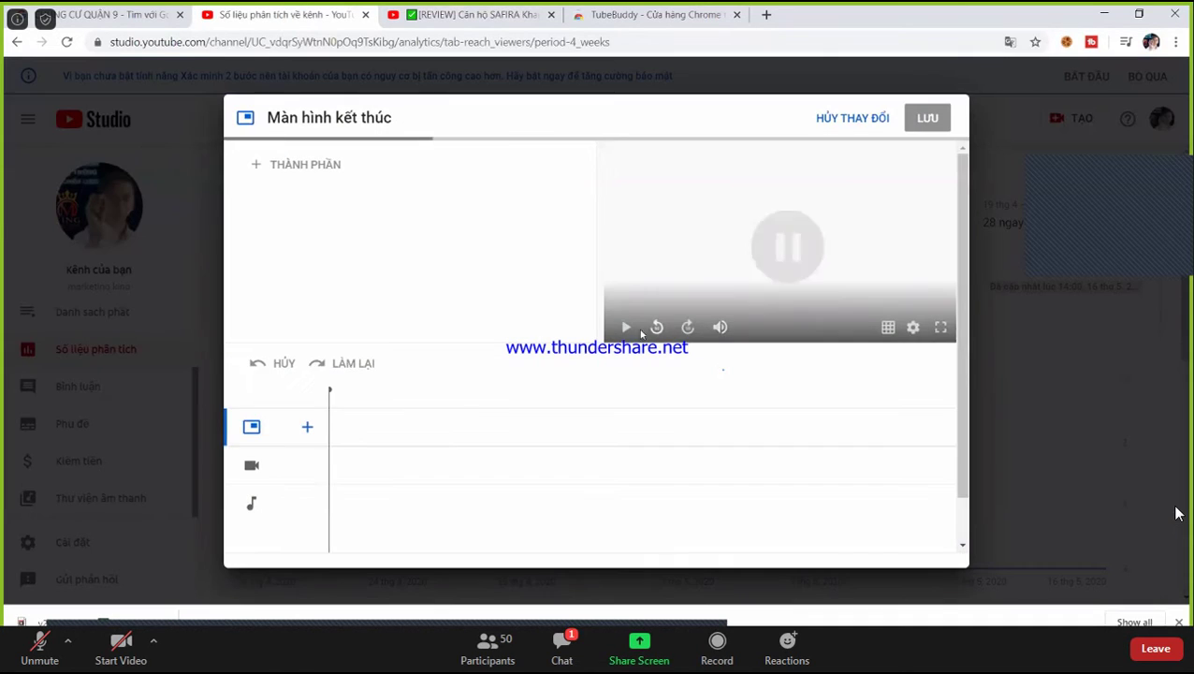
# Try the two-video end screen template, look at its video options and delete both elements
pyautogui.scroll(-2, 533, 304)
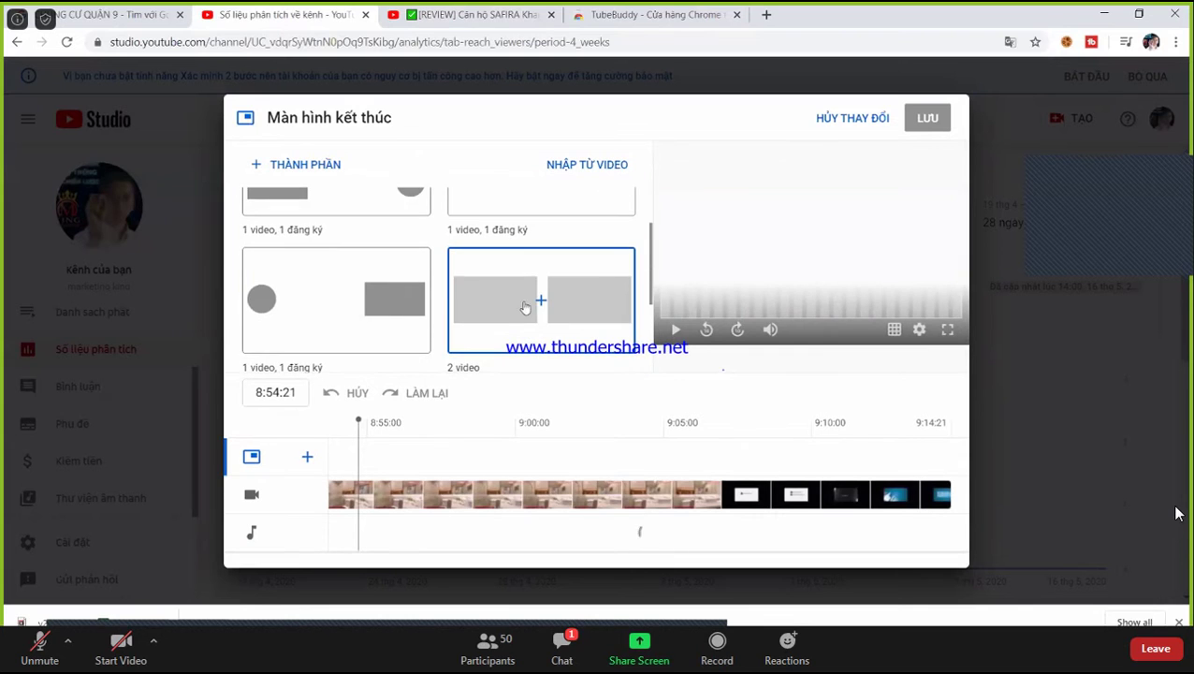
pyautogui.click(541, 301)
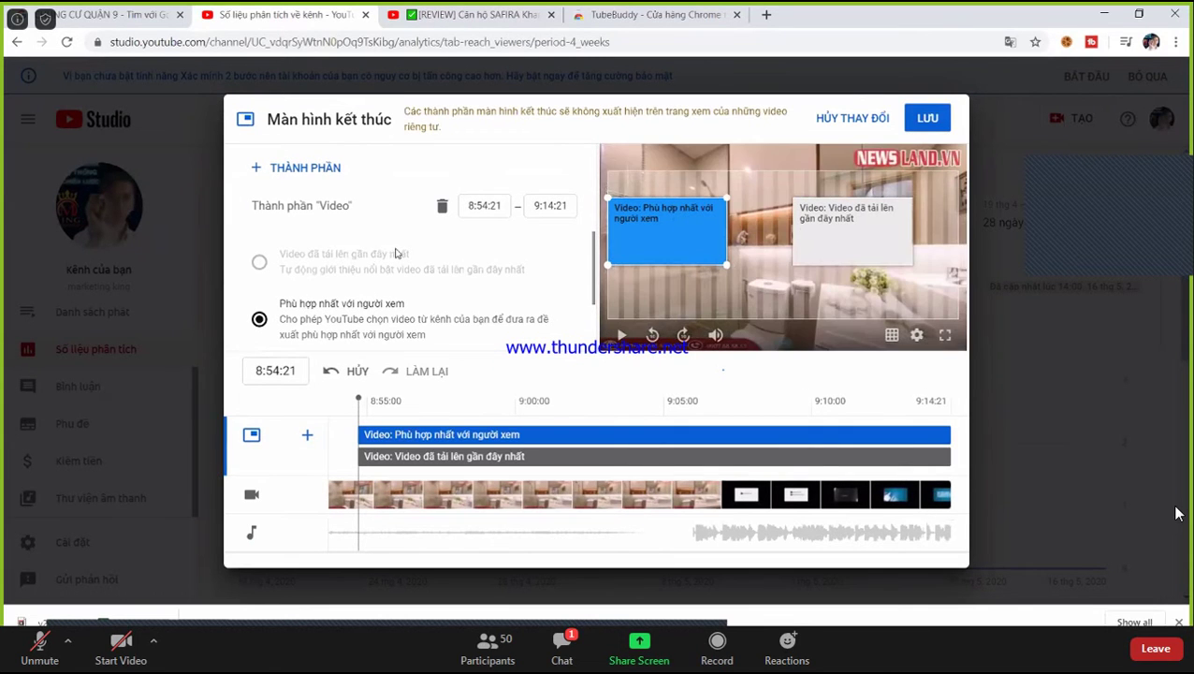
pyautogui.scroll(-1, 456, 321)
pyautogui.scroll(1, 453, 320)
pyautogui.scroll(-1, 453, 318)
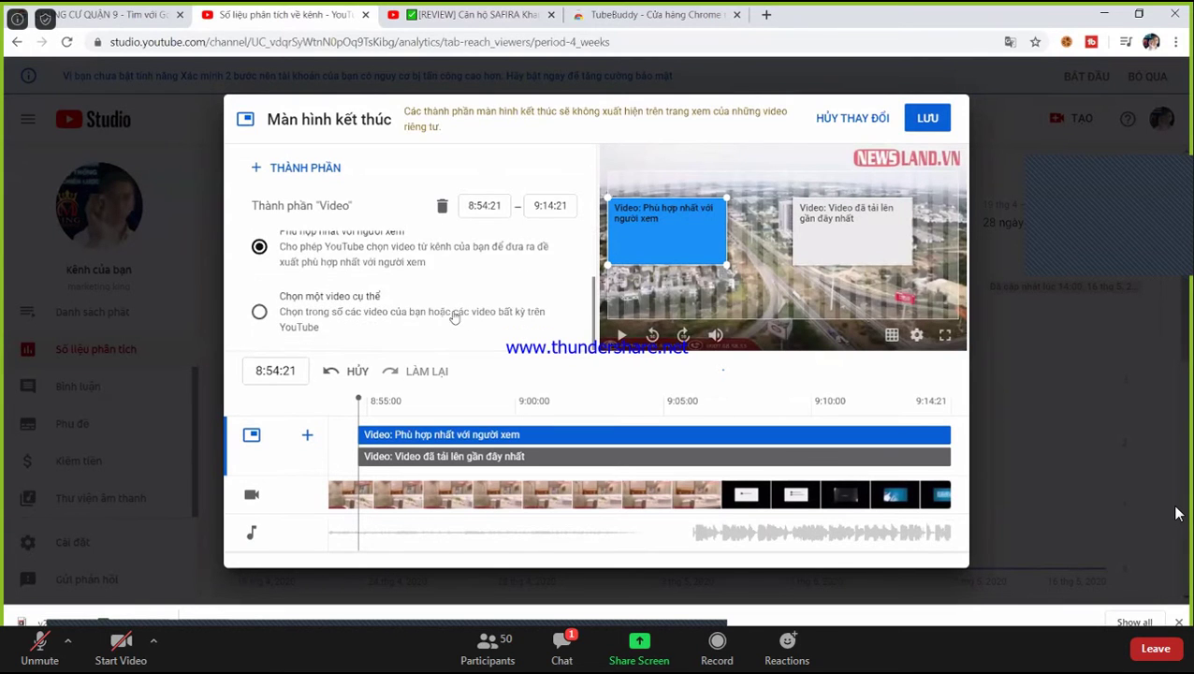
pyautogui.scroll(1, 454, 318)
pyautogui.click(441, 207)
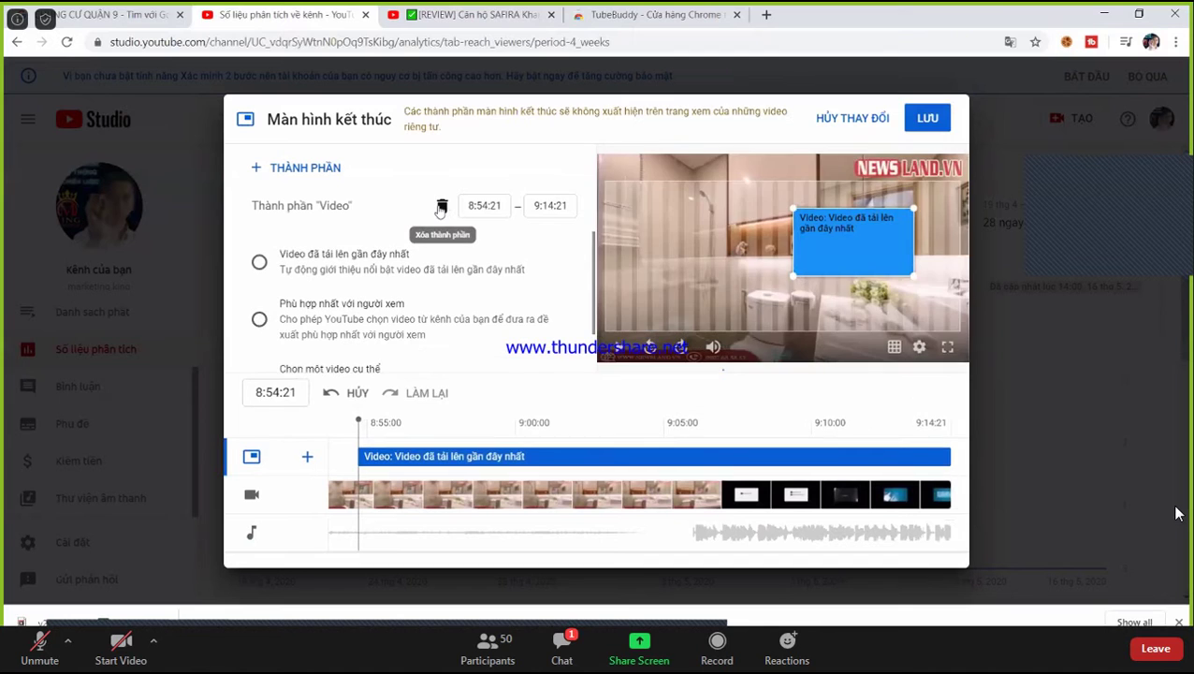
pyautogui.click(442, 207)
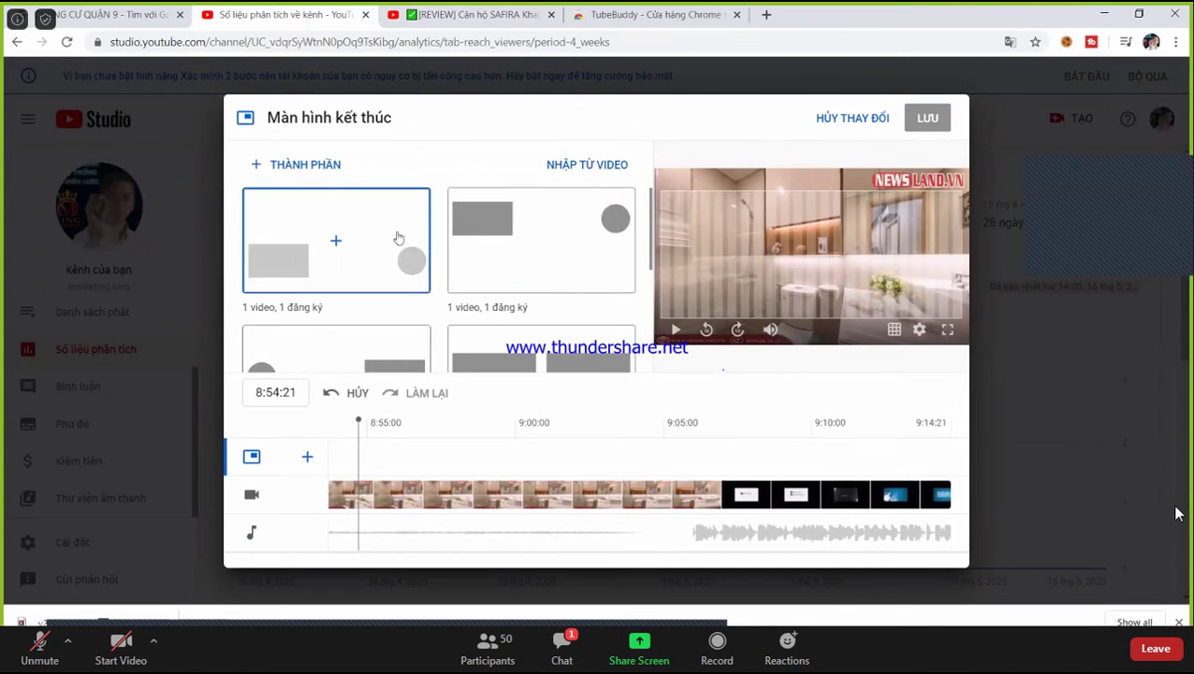
# Apply the end screen template with one video, one playlist and one subscribe element, choose the "Chung Cư Quận 9" playlist and save
pyautogui.scroll(-1, 389, 237)
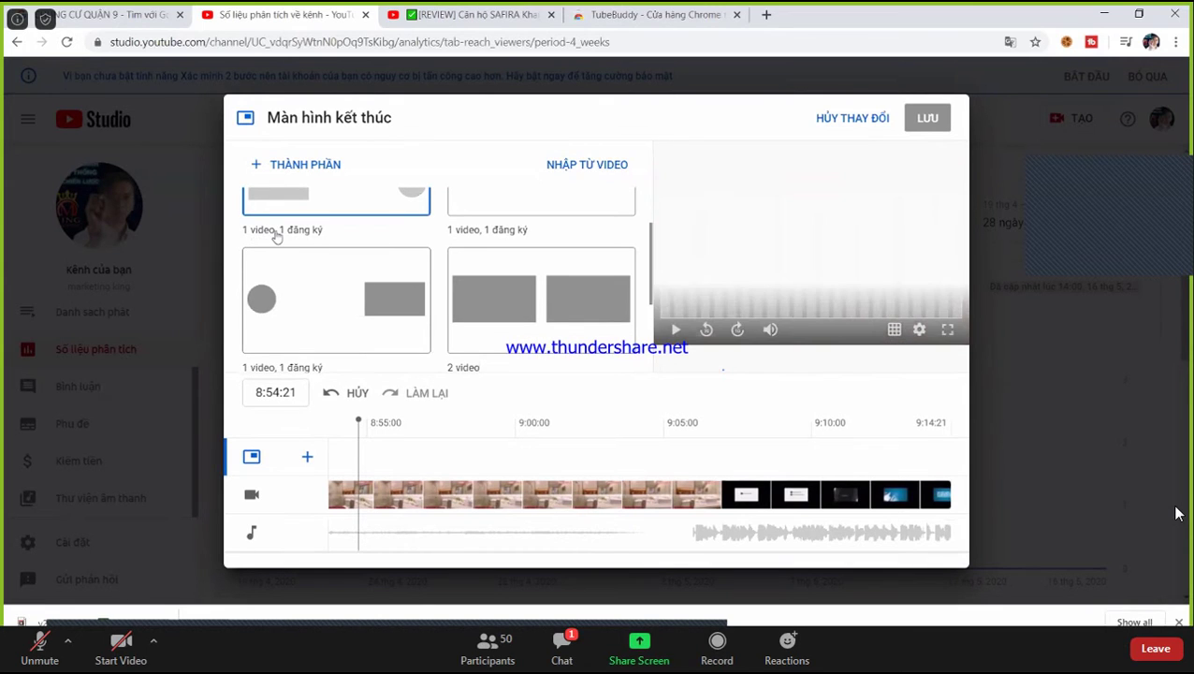
pyautogui.scroll(1, 329, 238)
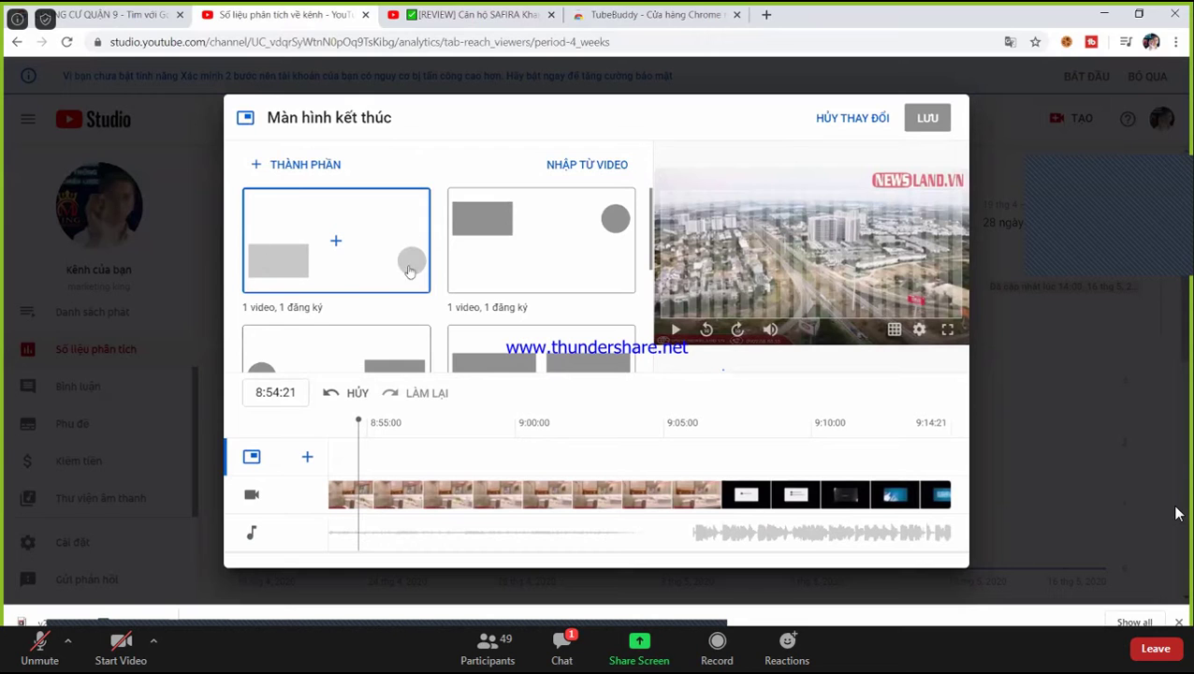
pyautogui.scroll(-1, 412, 267)
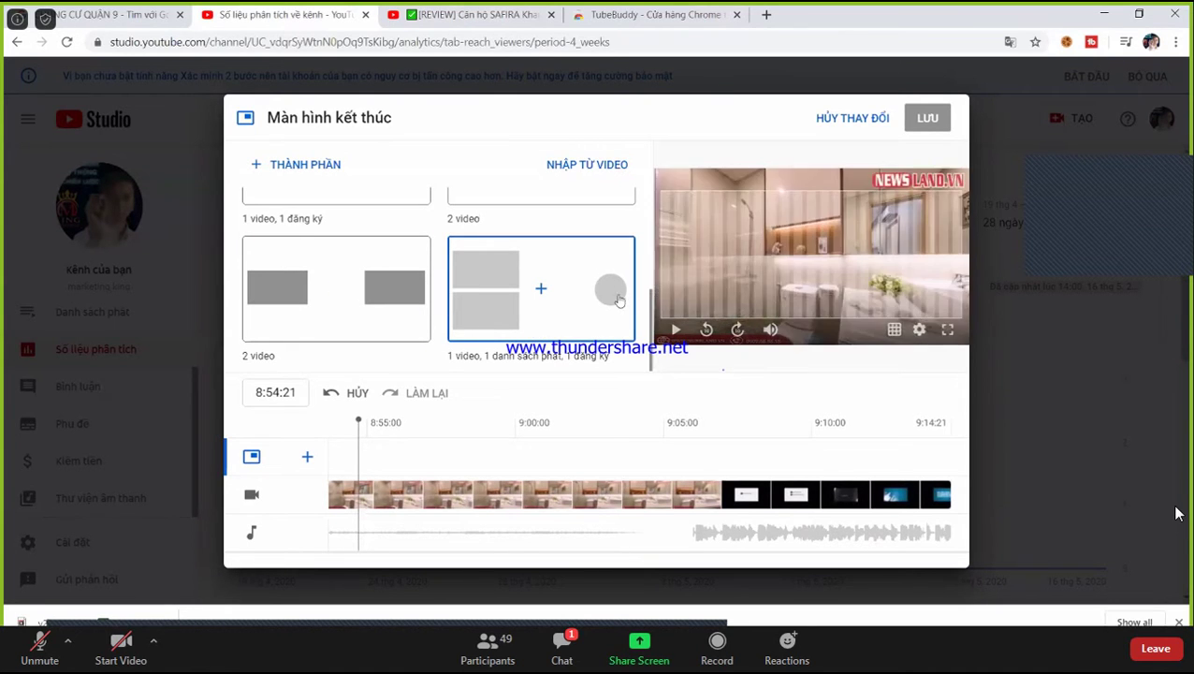
pyautogui.click(558, 293)
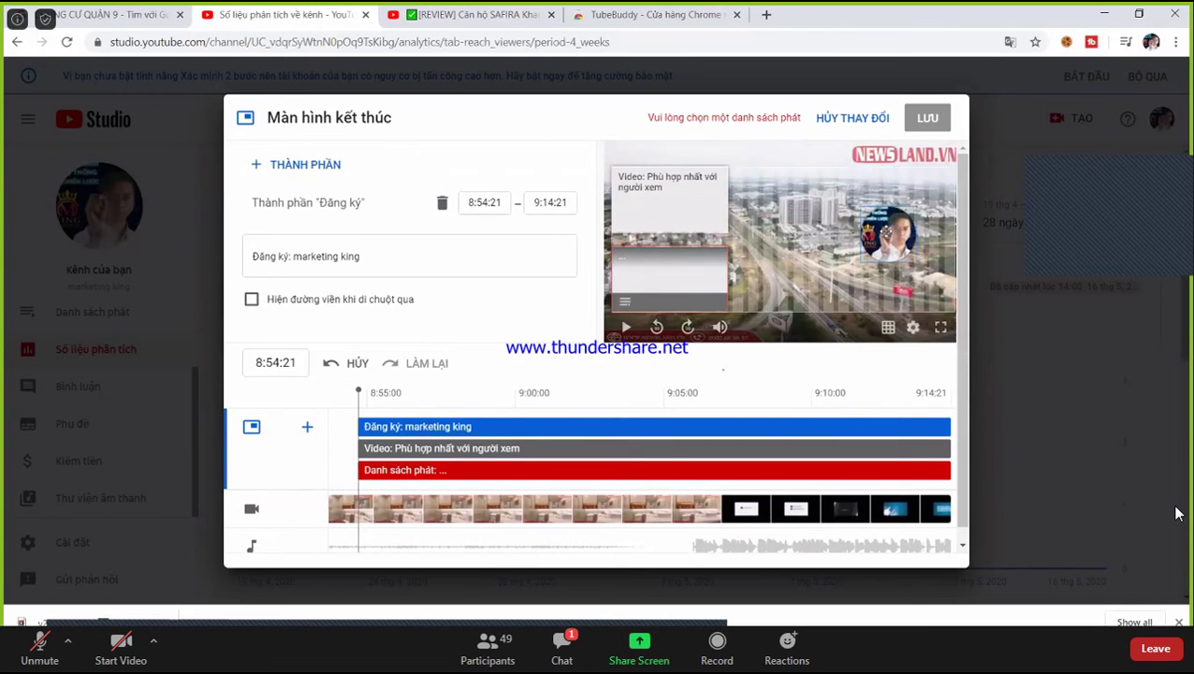
pyautogui.click(646, 189)
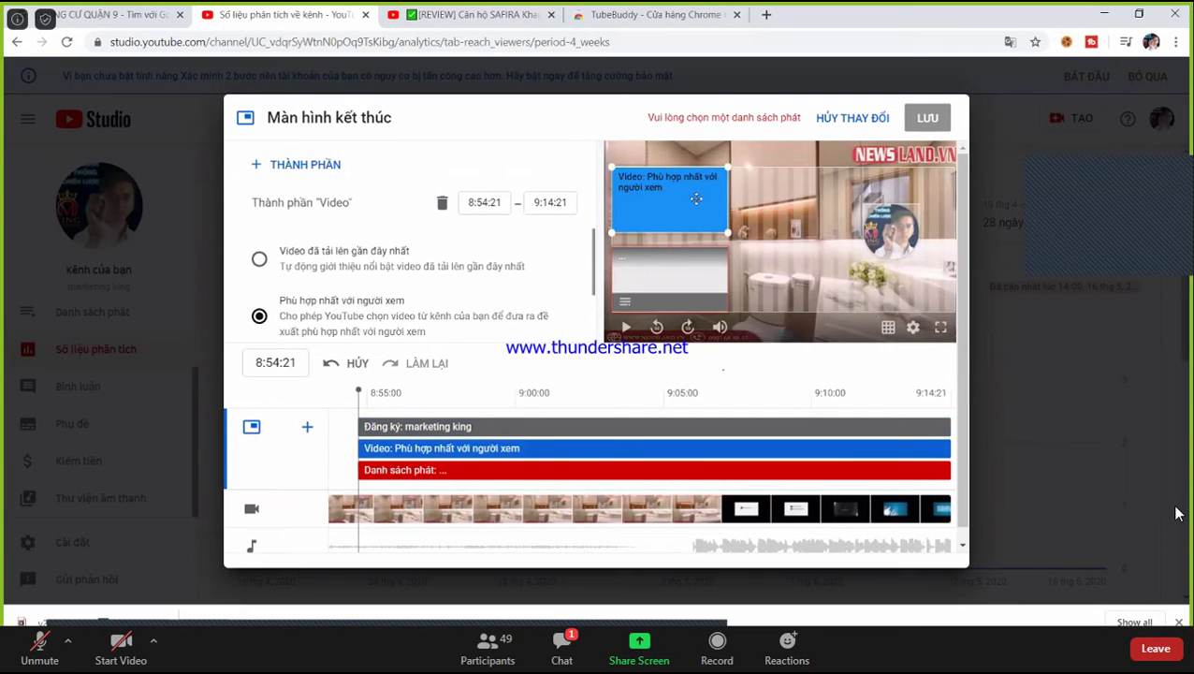
pyautogui.click(689, 256)
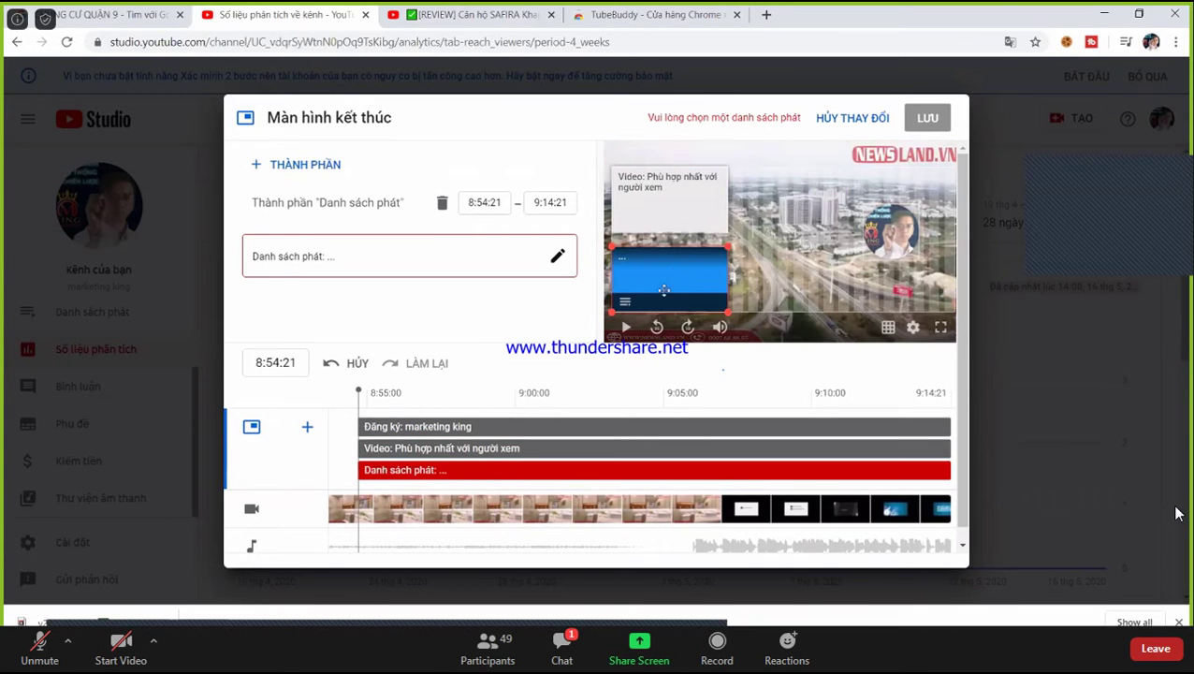
pyautogui.click(488, 255)
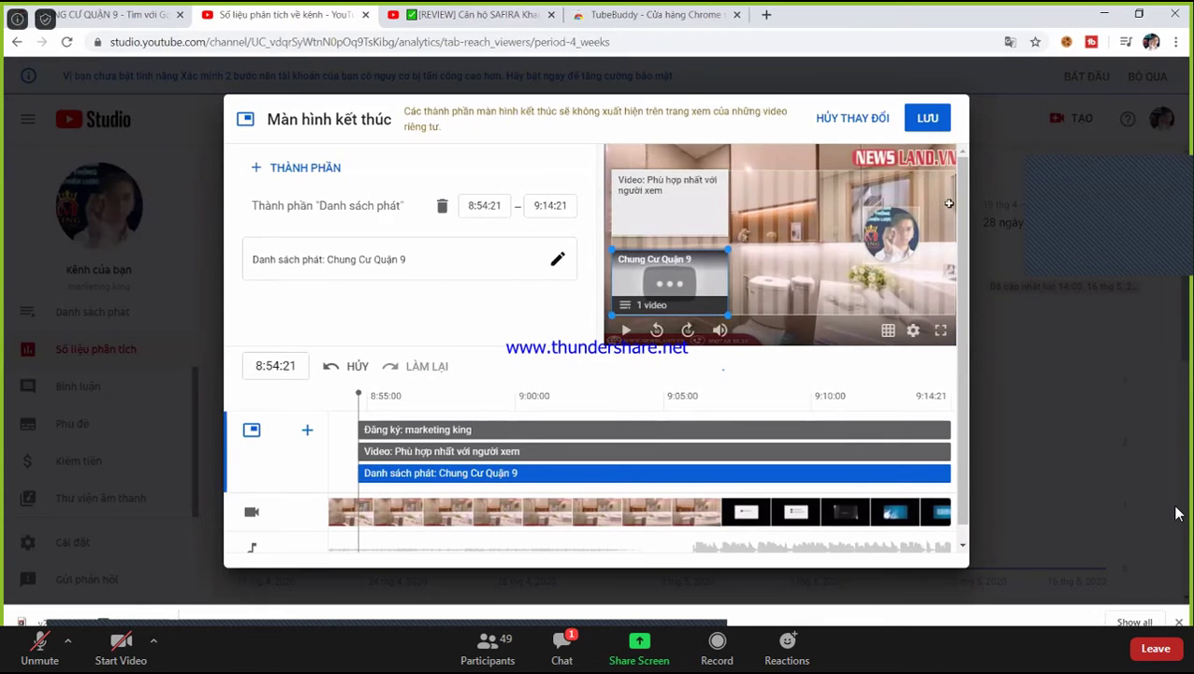
pyautogui.click(930, 120)
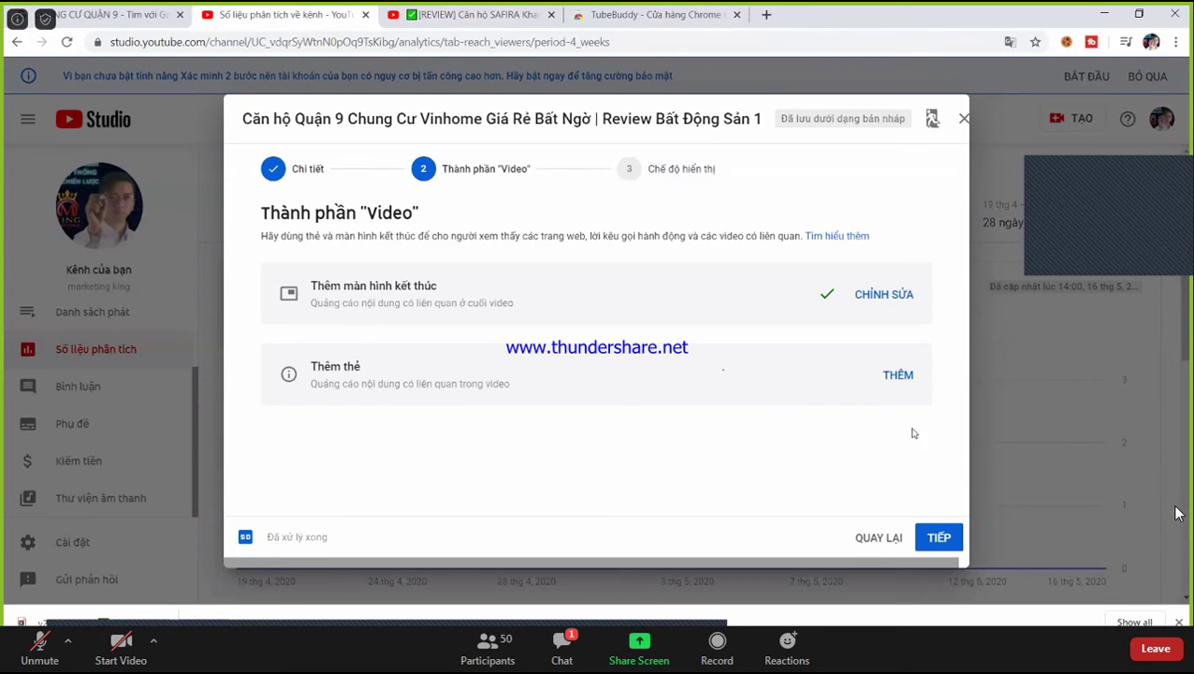
# Open the video's card editor and review the available card types, including channel, poll and link
pyautogui.click(898, 391)
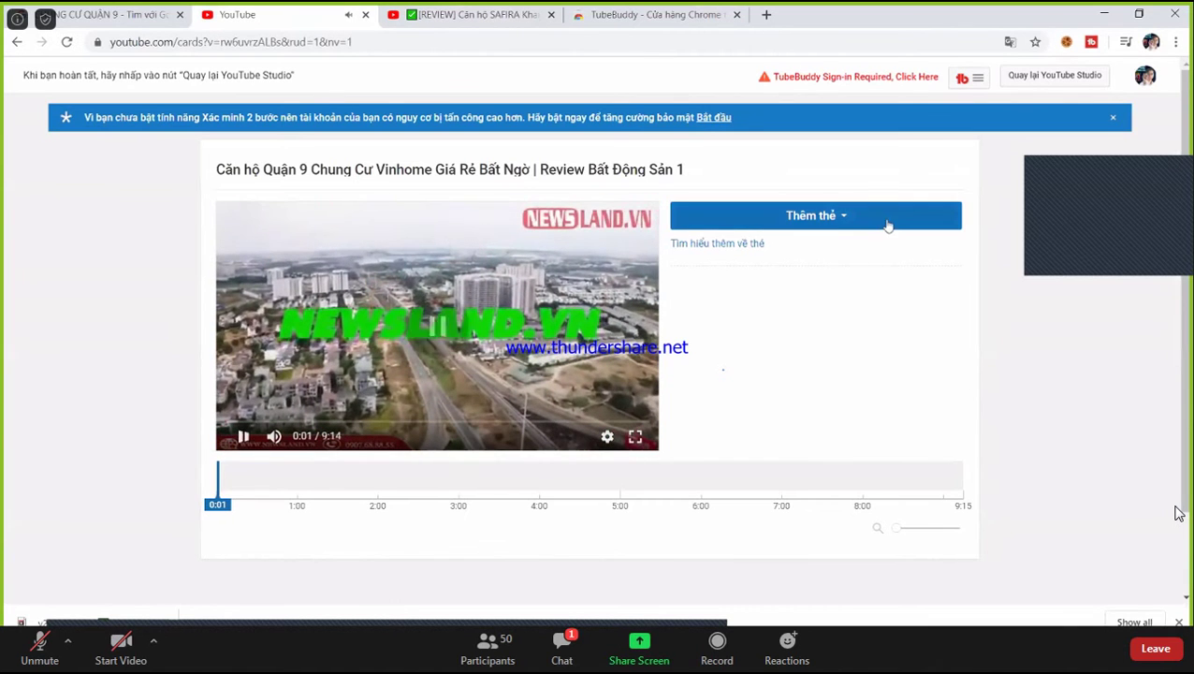
pyautogui.click(861, 221)
pyautogui.scroll(-1, 874, 385)
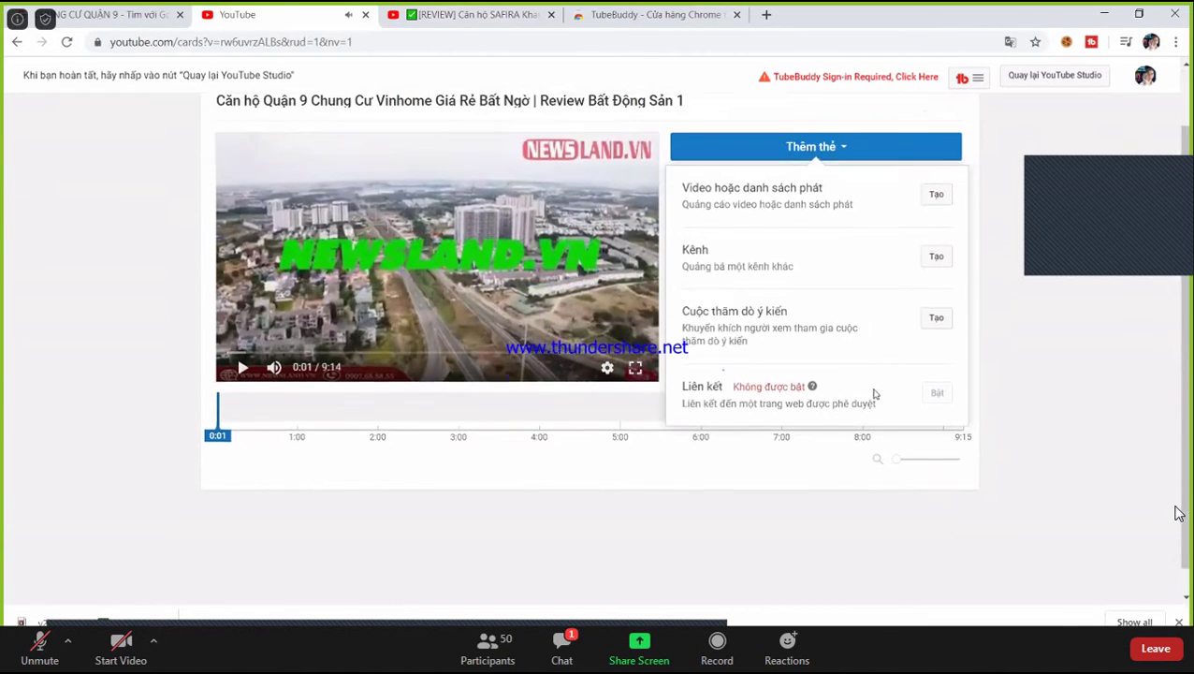
pyautogui.moveTo(681, 357); pyautogui.dragTo(857, 374)
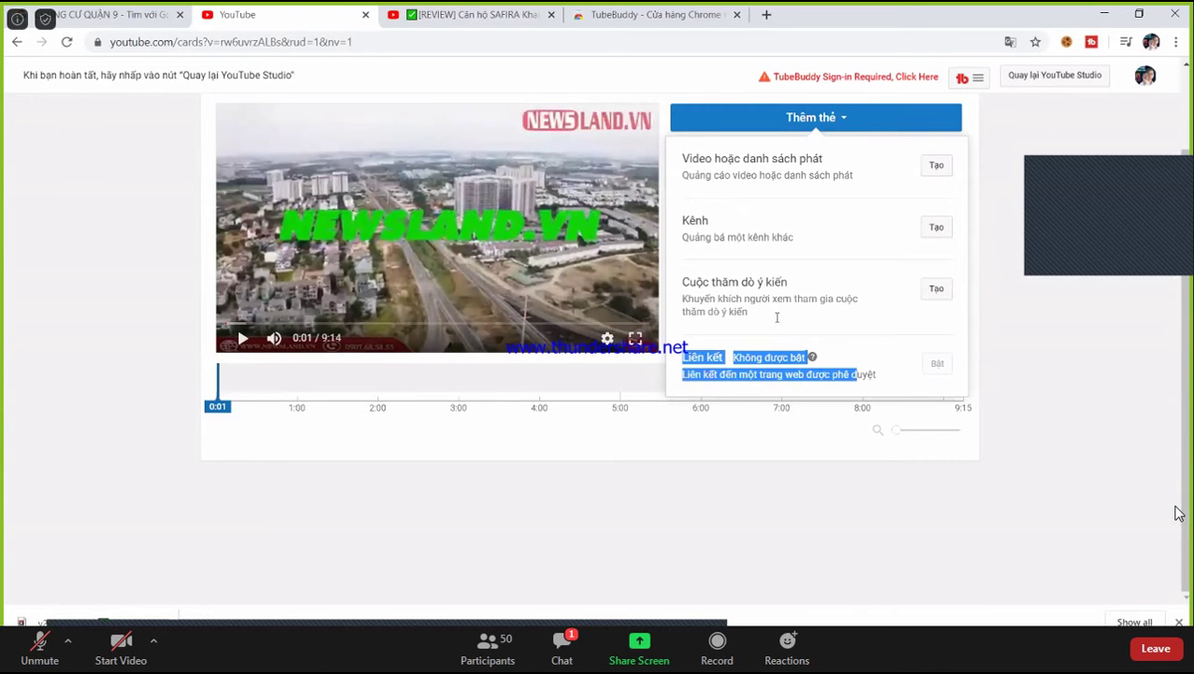
pyautogui.moveTo(702, 276); pyautogui.dragTo(787, 300)
pyautogui.scroll(1, 781, 297)
pyautogui.moveTo(682, 295); pyautogui.dragTo(769, 317)
# Create a playlist card at 0:01 that promotes "funny kids songs"
pyautogui.moveTo(699, 236); pyautogui.dragTo(934, 247)
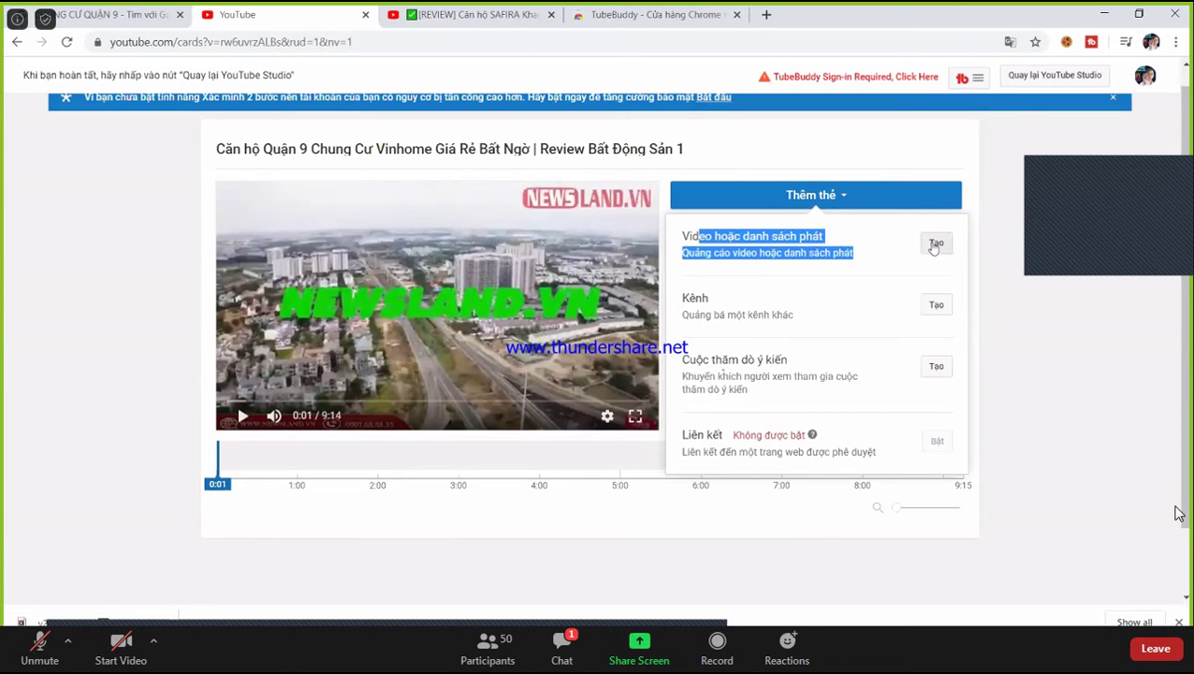
pyautogui.click(934, 245)
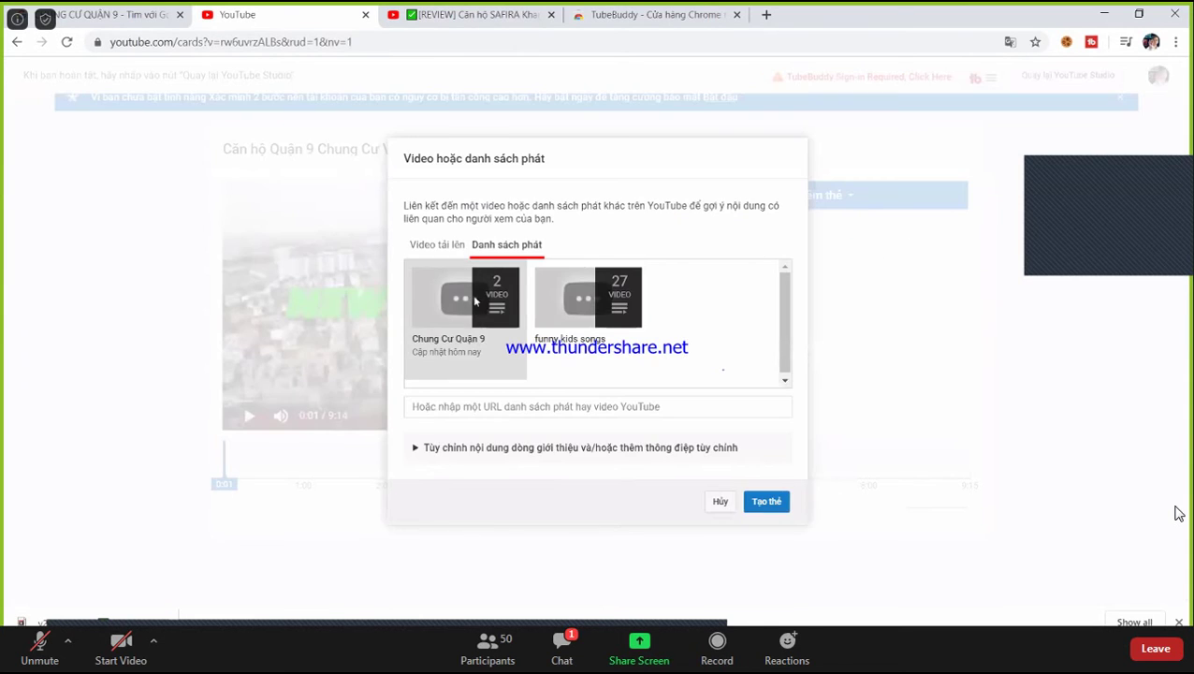
pyautogui.click(586, 325)
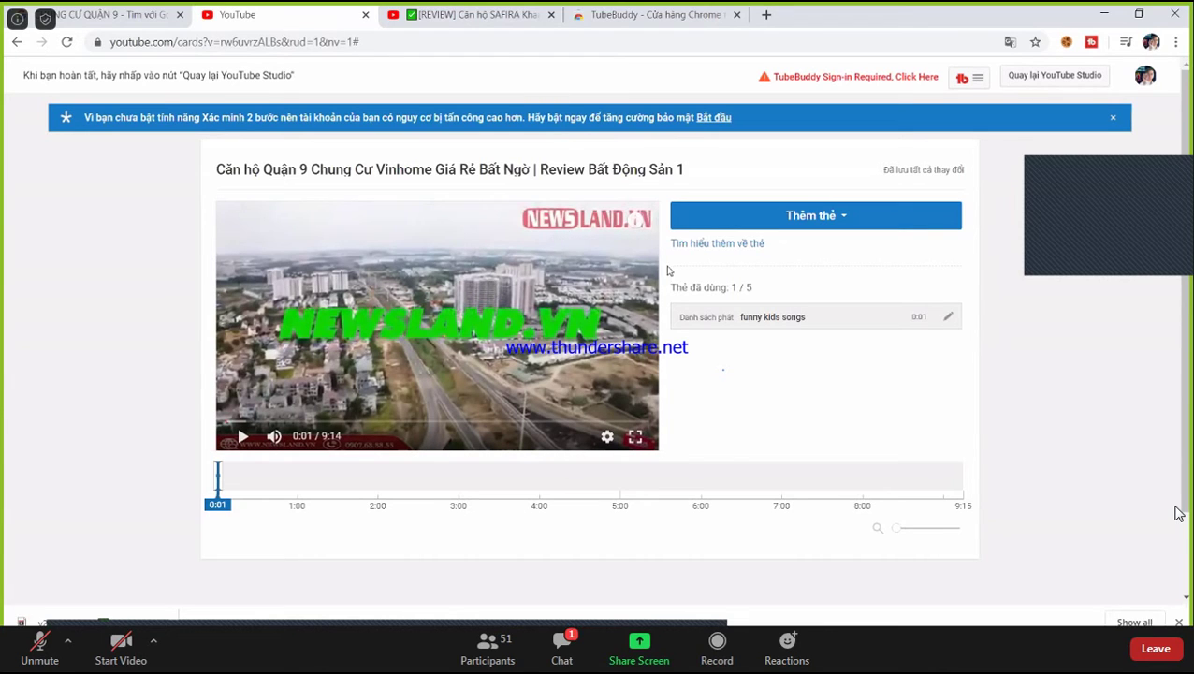
# Review the link option among the card types and open the account's two-step verification setup page
pyautogui.click(767, 221)
pyautogui.click(777, 223)
pyautogui.click(786, 219)
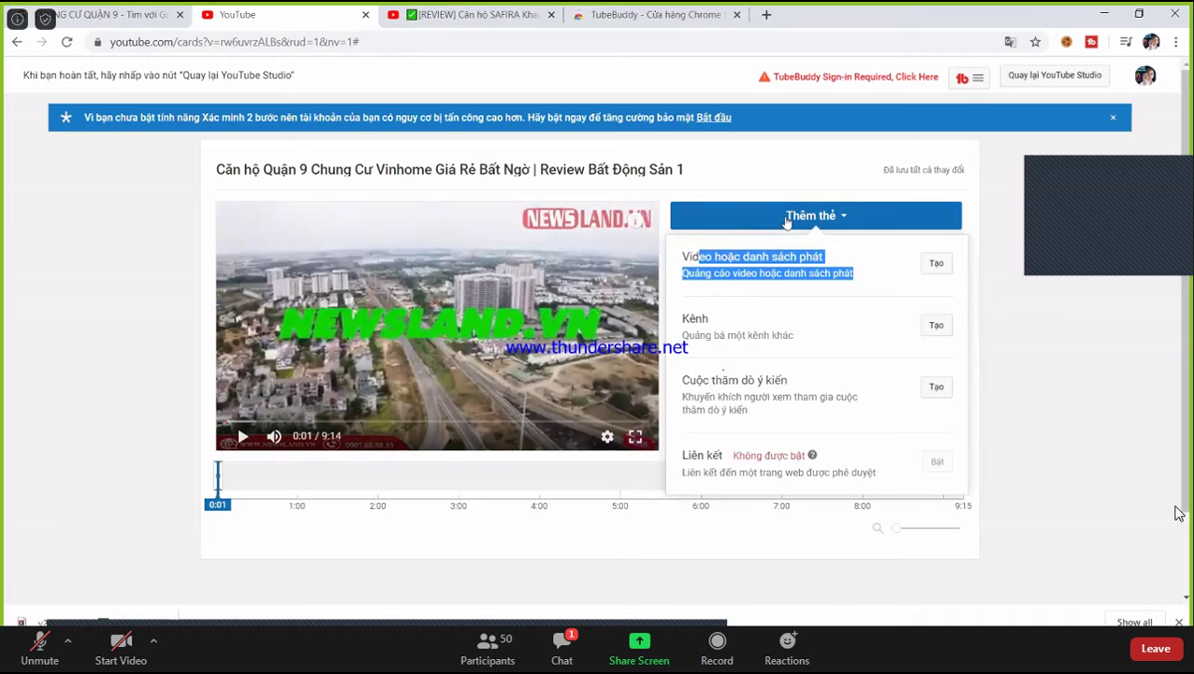
pyautogui.moveTo(745, 456); pyautogui.dragTo(880, 474)
pyautogui.moveTo(732, 456); pyautogui.dragTo(876, 473)
pyautogui.click(715, 118)
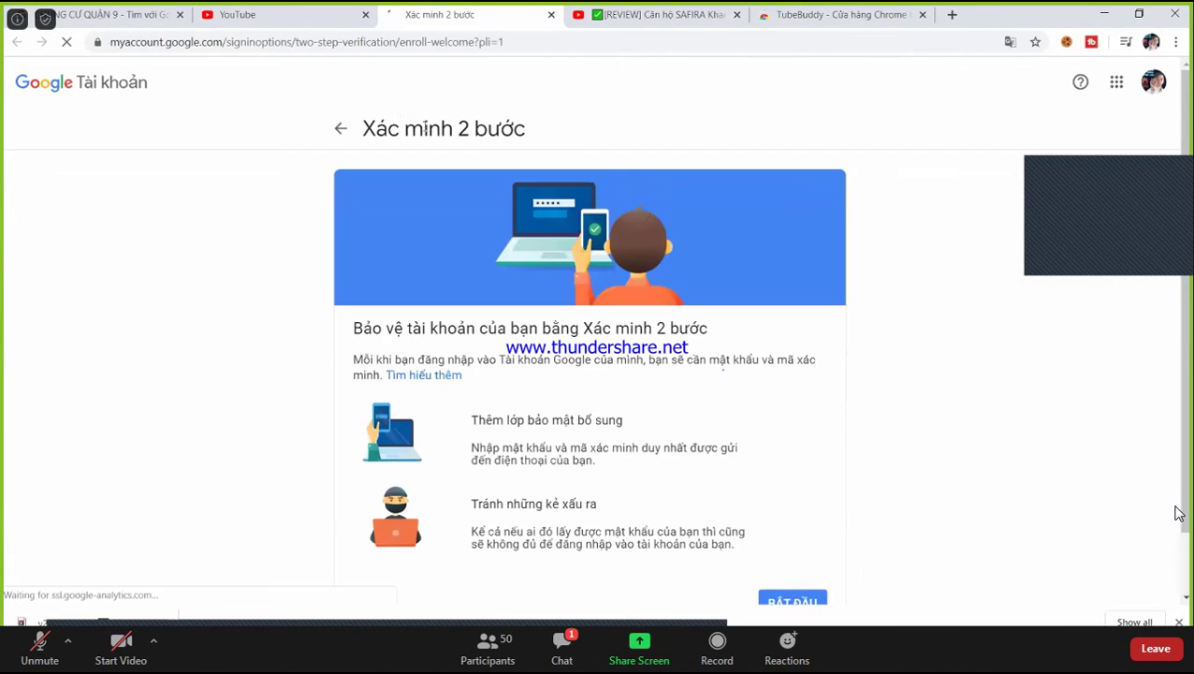
# Start the two-step verification setup and confirm the account's identity with the saved account password
pyautogui.scroll(-1, 559, 406)
pyautogui.moveTo(493, 378); pyautogui.dragTo(596, 444)
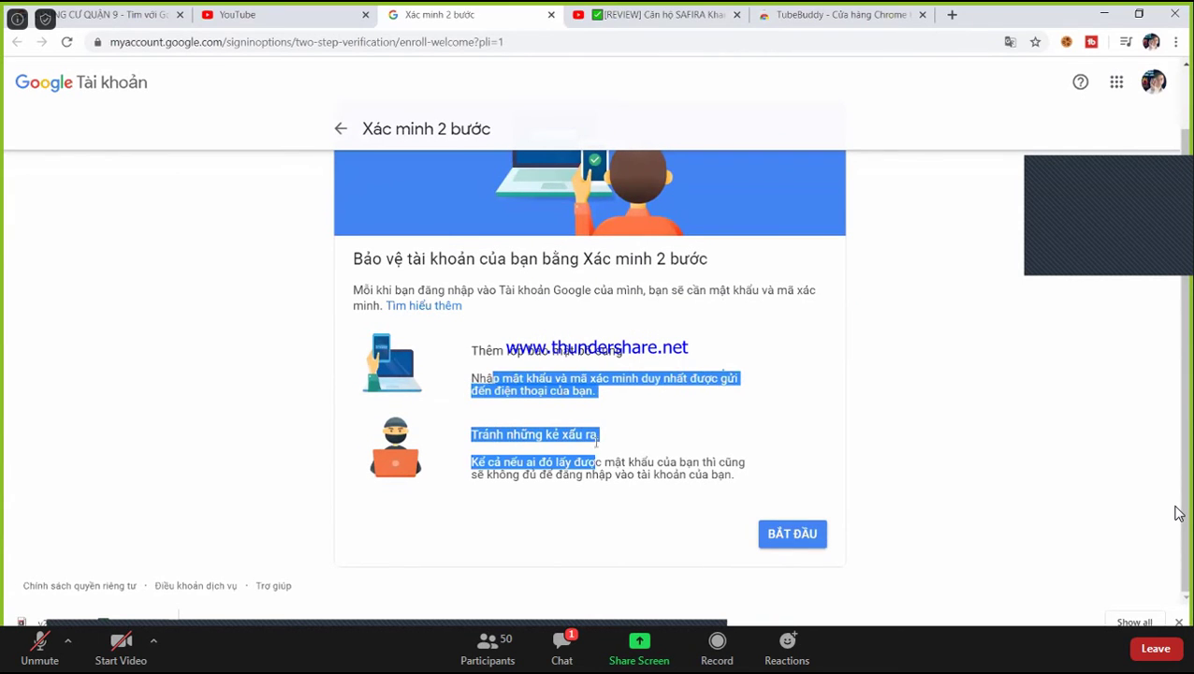
pyautogui.click(769, 532)
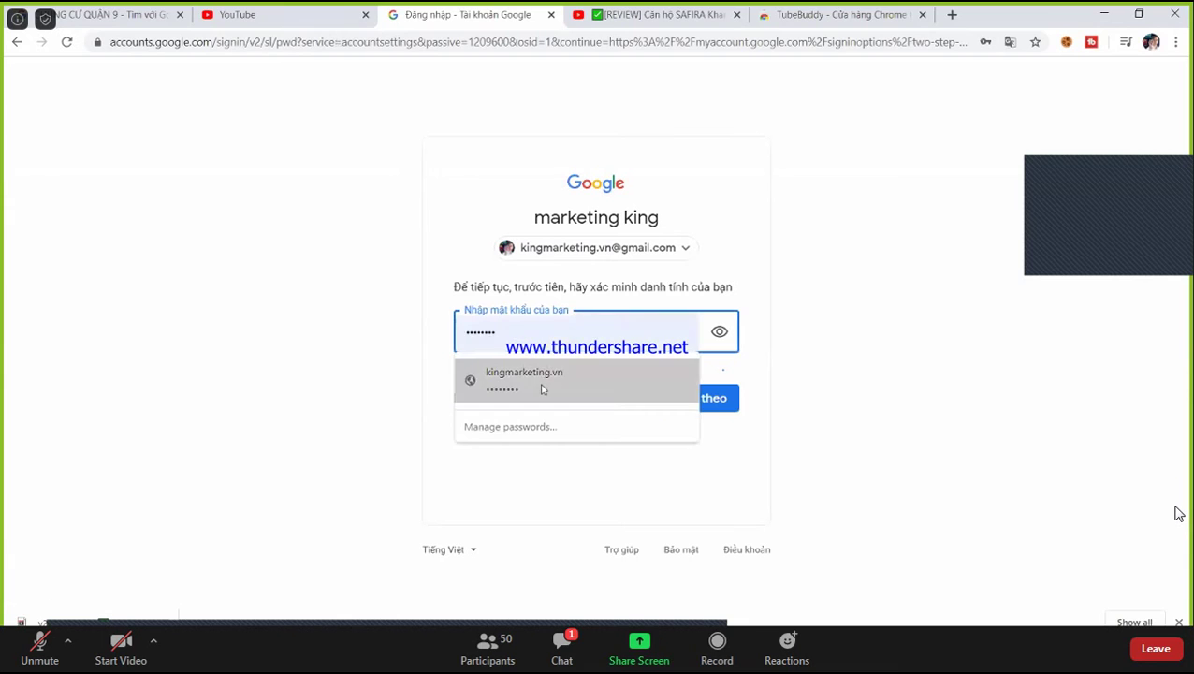
pyautogui.click(542, 389)
pyautogui.click(684, 397)
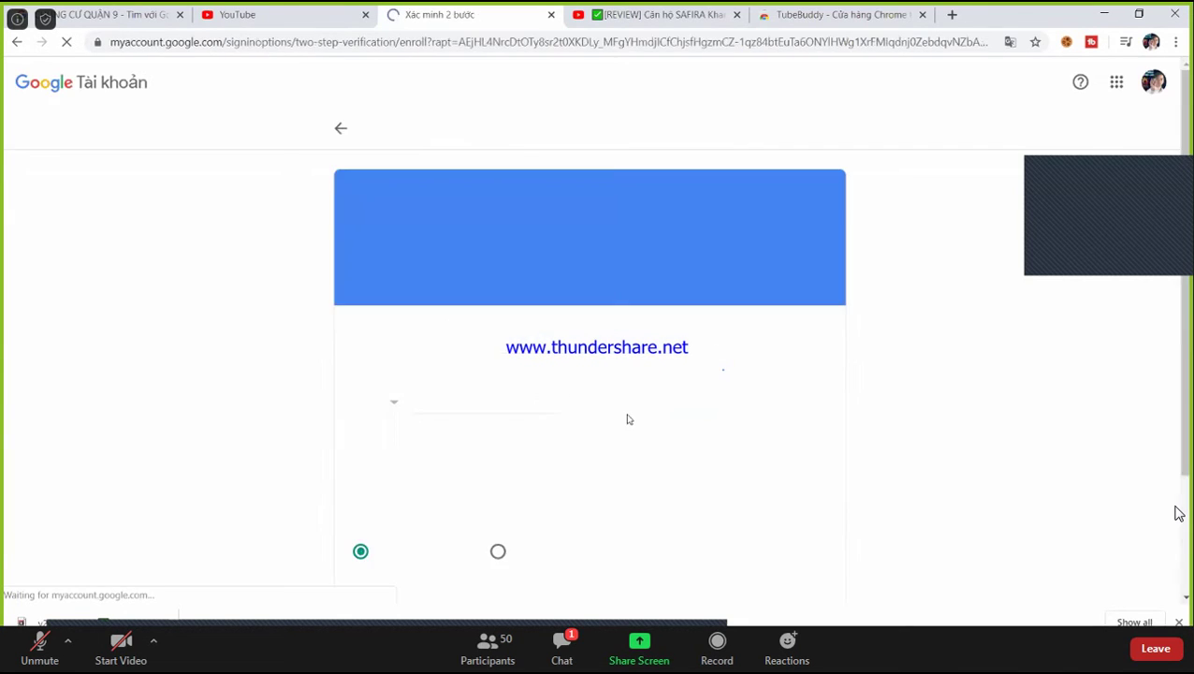
# Set the phone number's country to Vietnam in the two-step verification setup and review the code delivery options
pyautogui.click(393, 412)
pyautogui.click(393, 411)
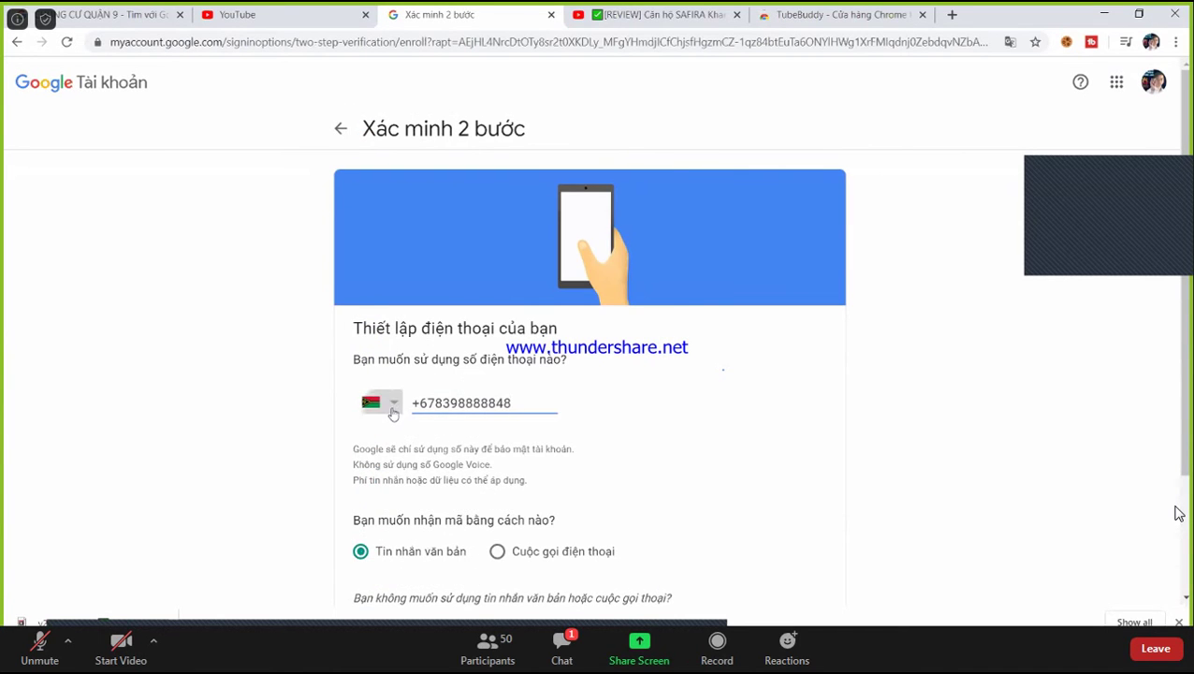
pyautogui.click(393, 411)
pyautogui.click(427, 453)
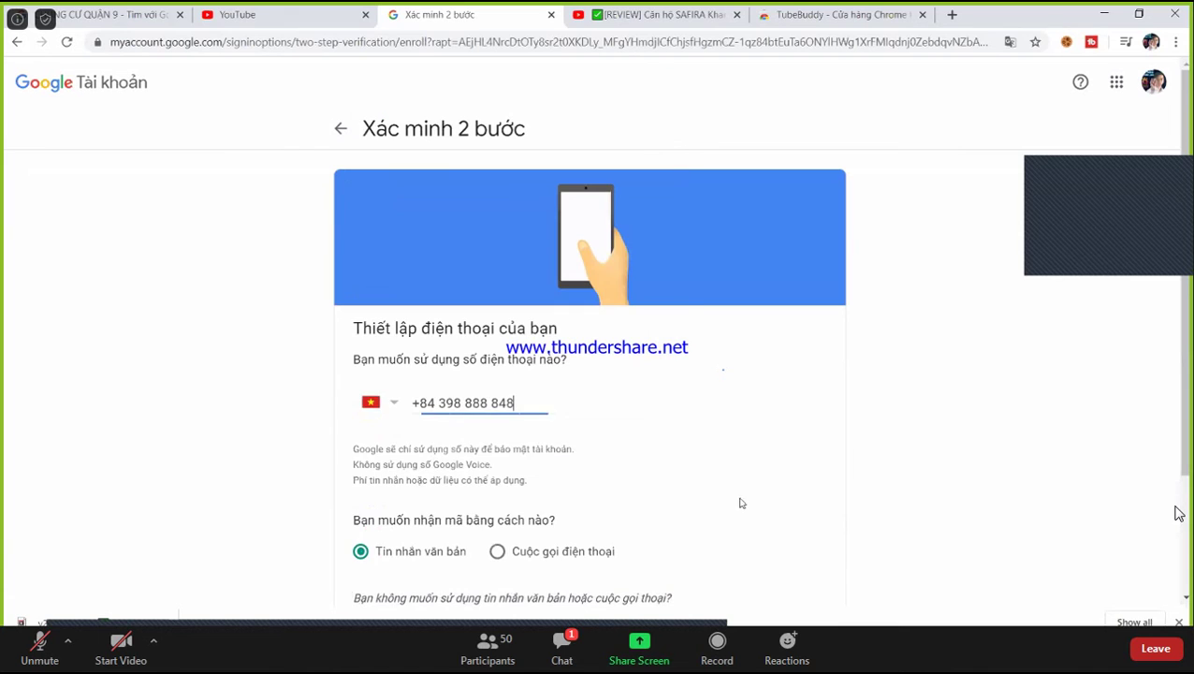
pyautogui.scroll(-2, 612, 519)
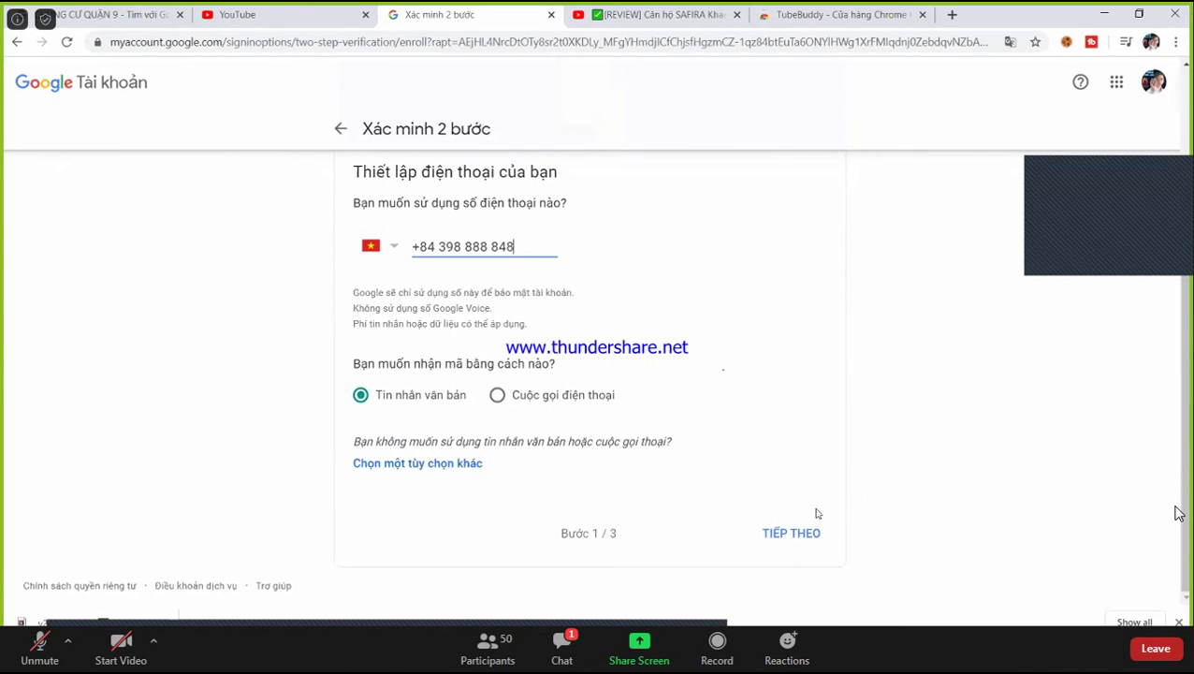
# Dismiss the security banner in the card editor, return to the channel analytics in YouTube Studio and close the two-step verification page
pyautogui.click(281, 14)
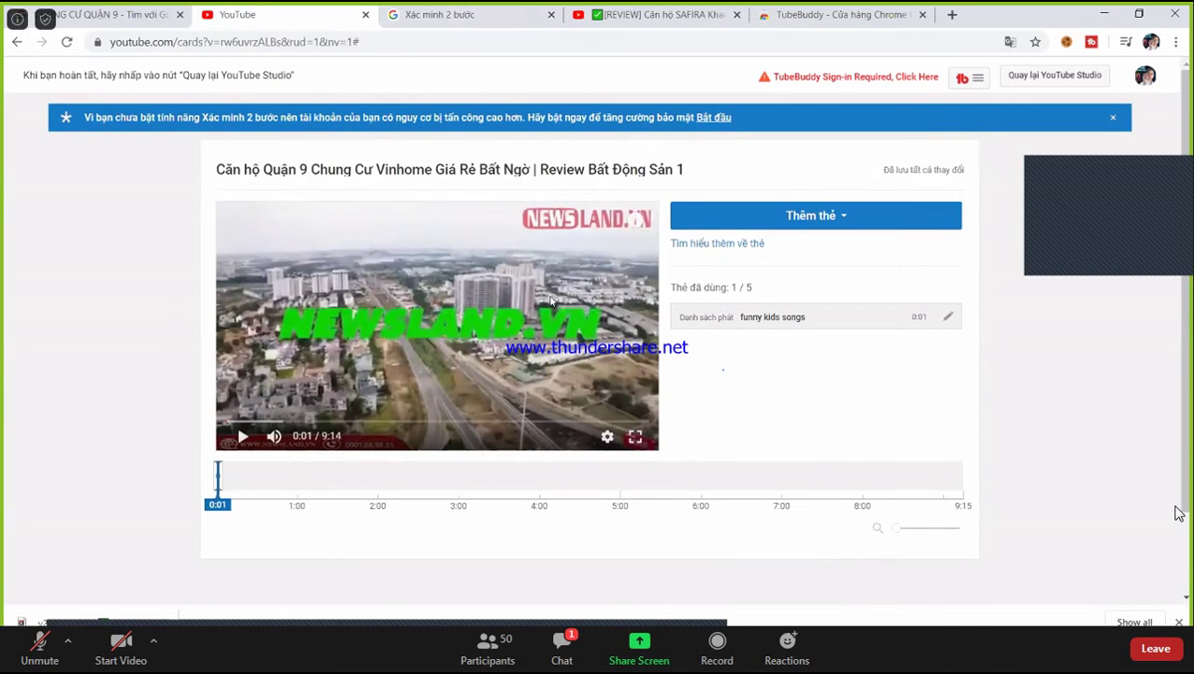
pyautogui.click(1112, 118)
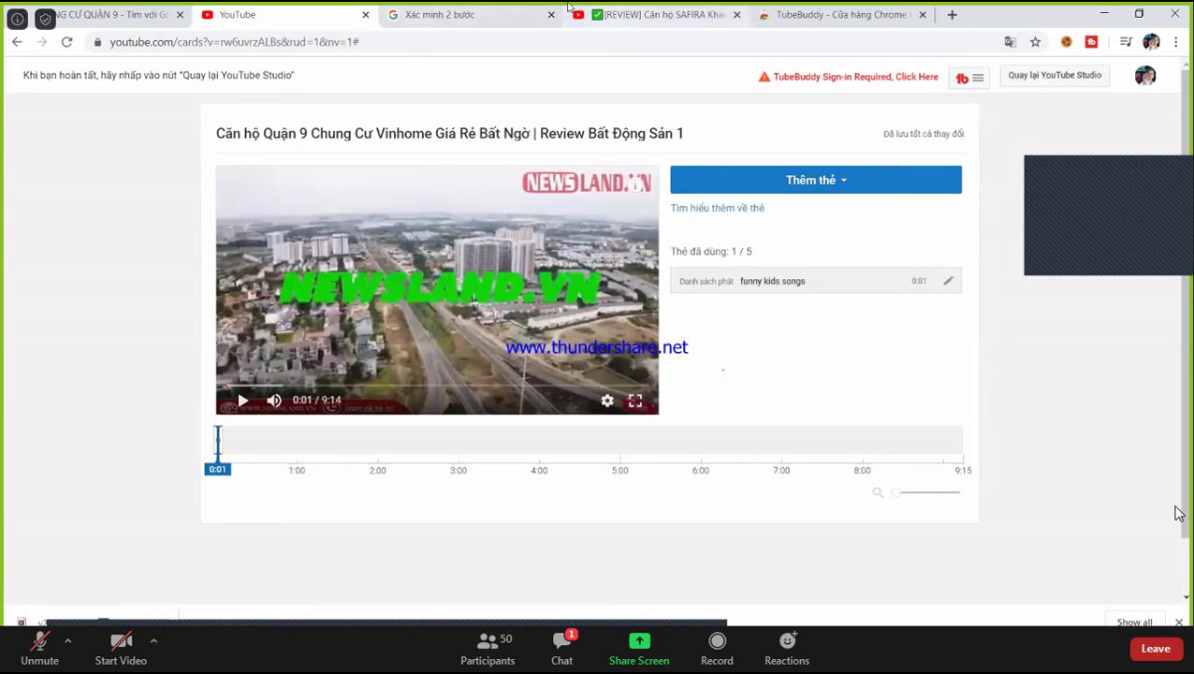
pyautogui.click(16, 43)
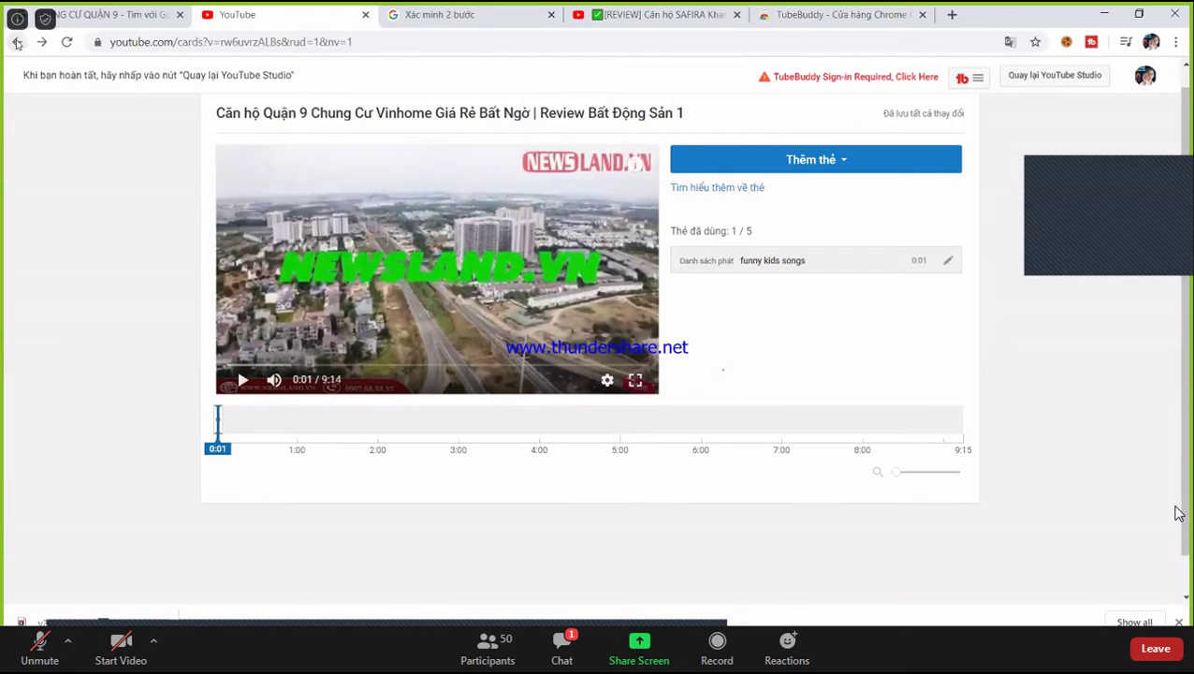
pyautogui.click(16, 42)
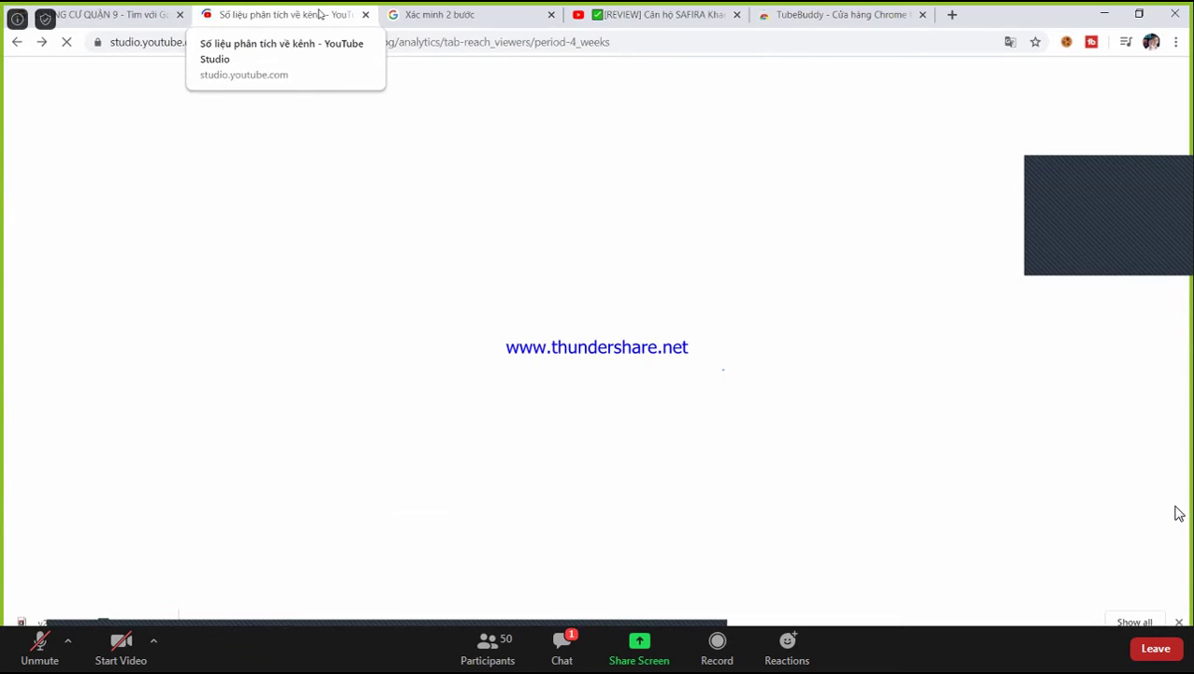
pyautogui.middleClick(456, 17)
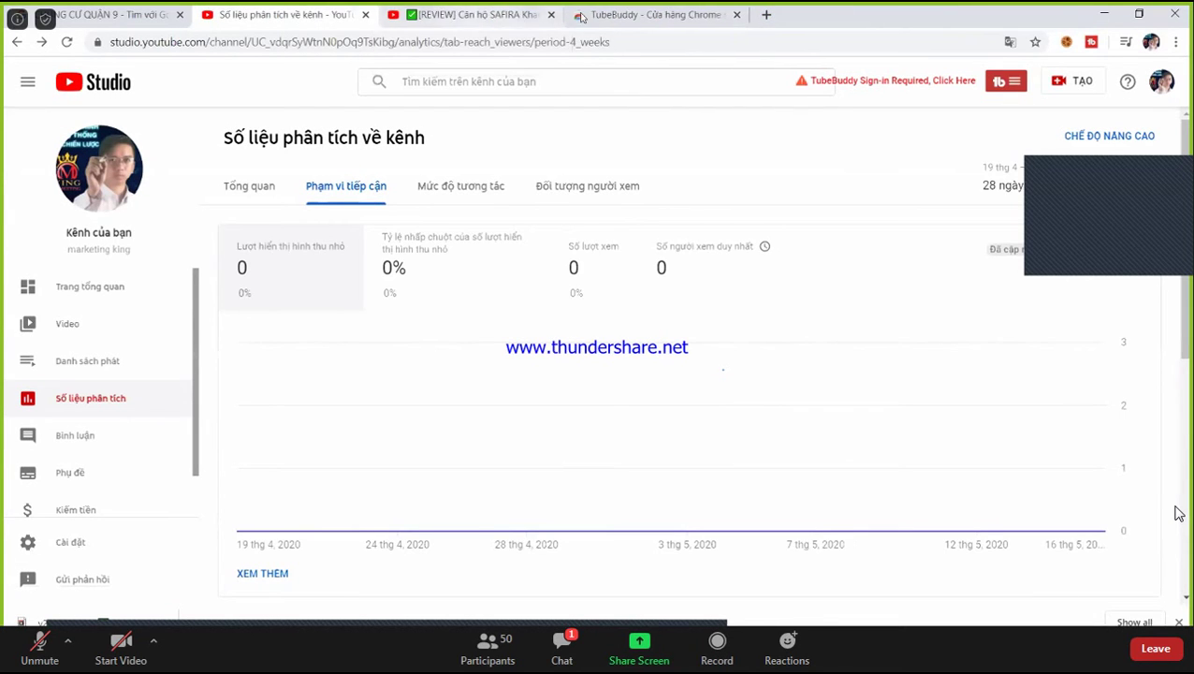
# Check the TubeBuddy store page, then go from the Safira review video to the YouTube home page
pyautogui.click(658, 16)
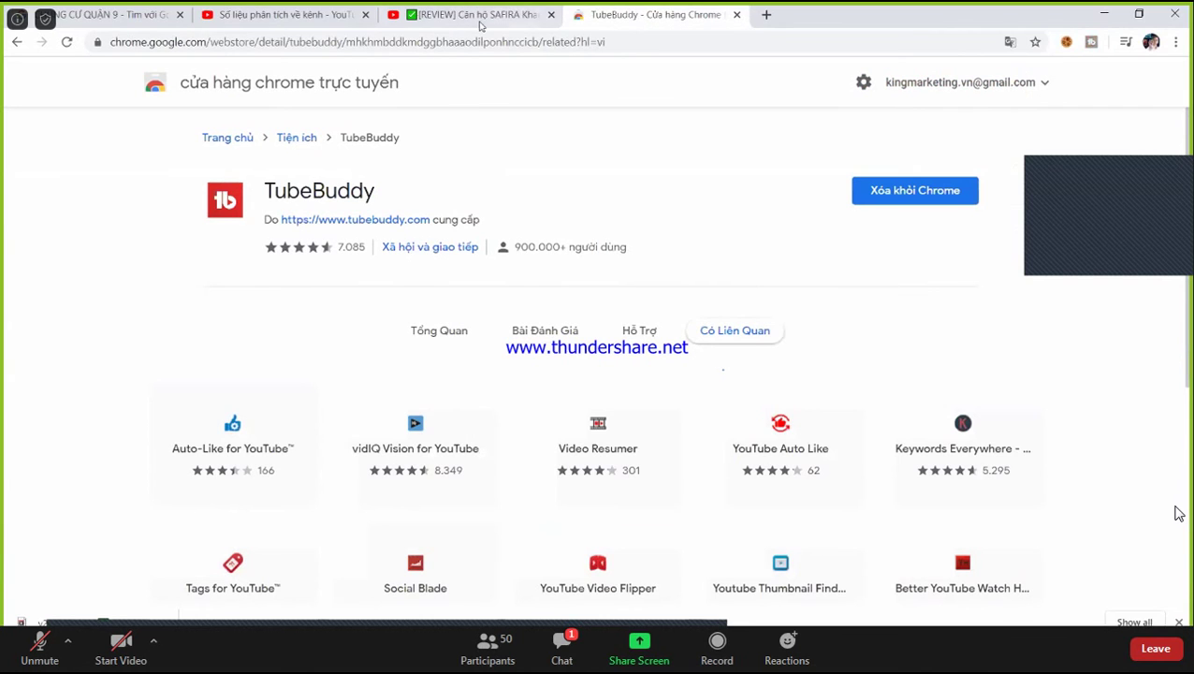
pyautogui.click(290, 13)
pyautogui.click(383, 17)
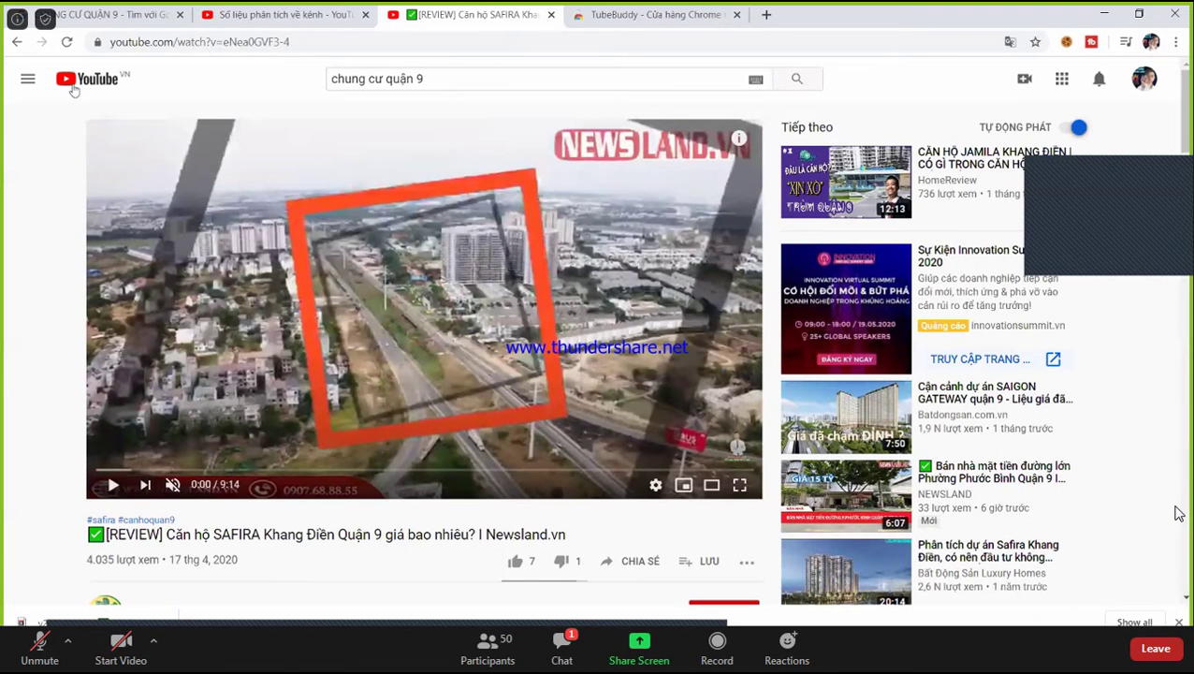
pyautogui.click(74, 85)
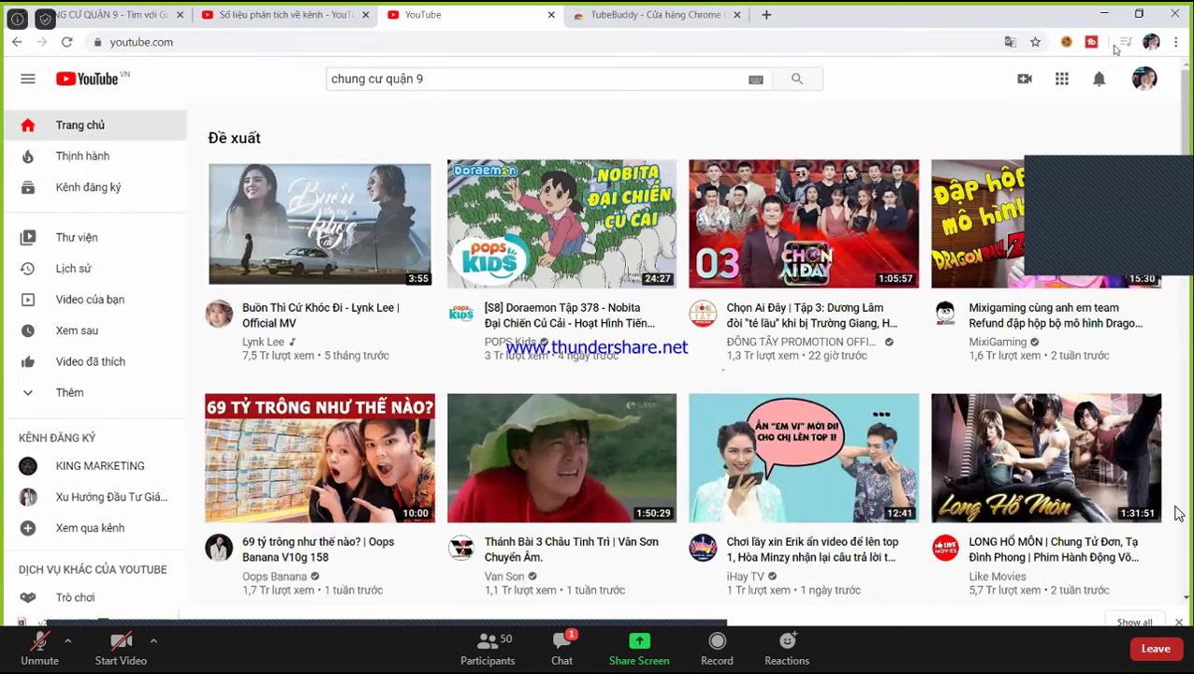
# Open the TubeBuddy website from its browser extension, agree to the Privacy Policy and sign in with the channel's Google account
pyautogui.rightClick(1115, 44)
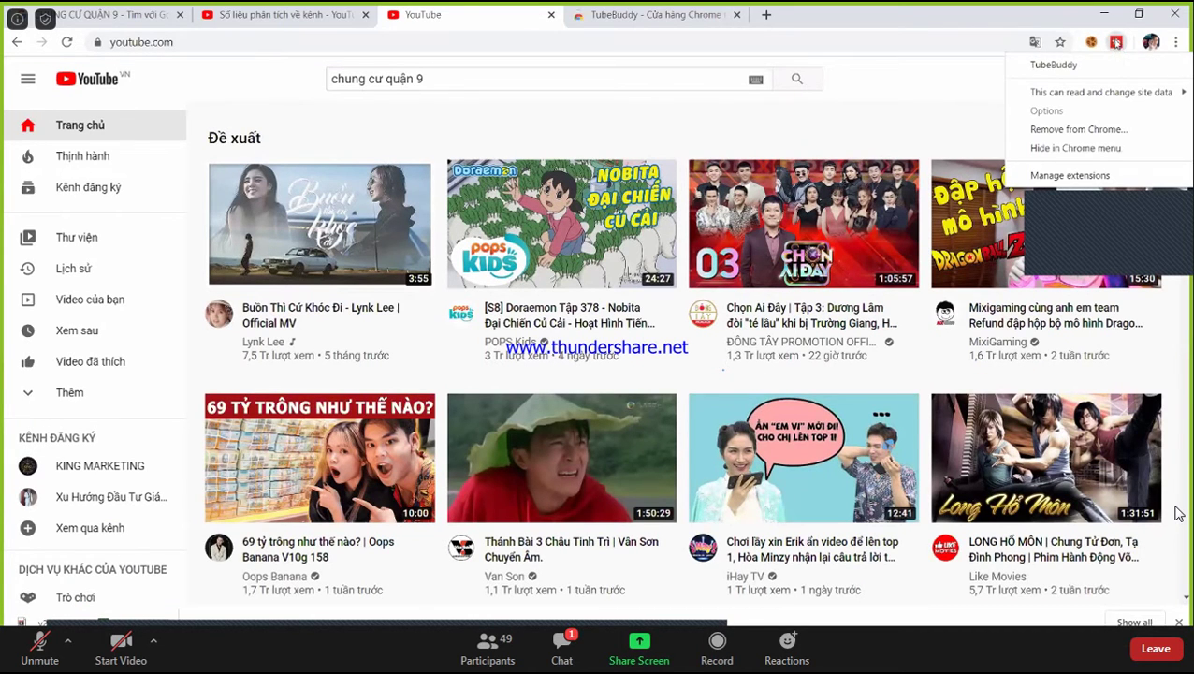
pyautogui.click(1055, 65)
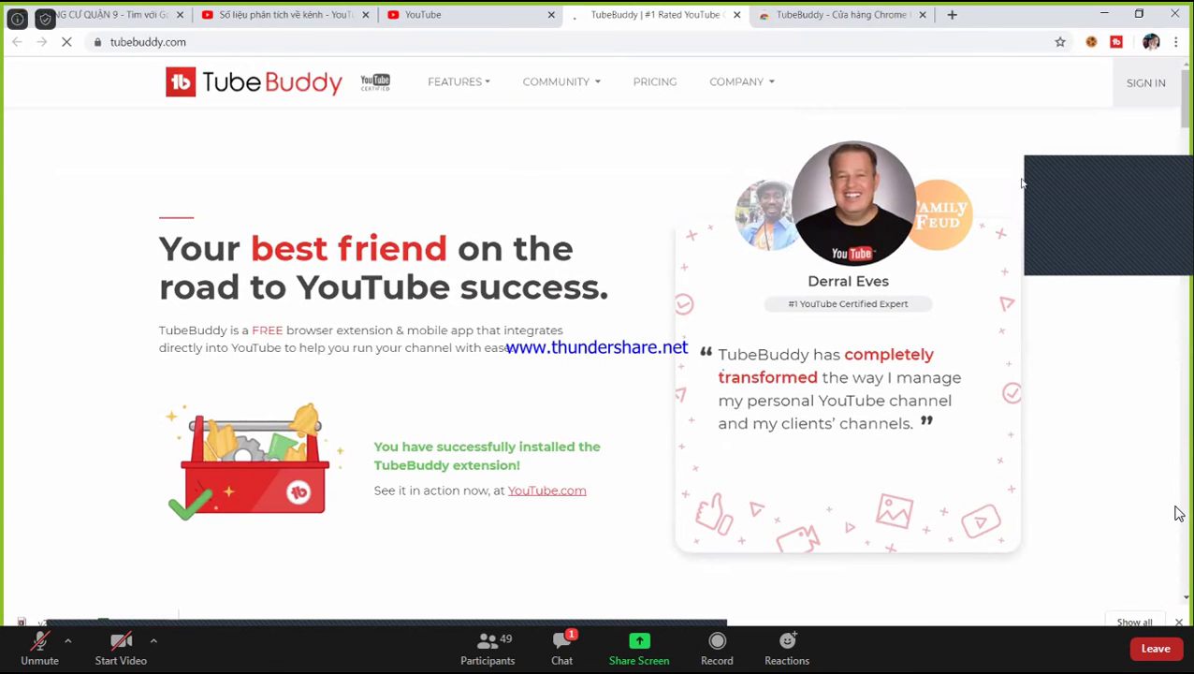
pyautogui.click(1152, 97)
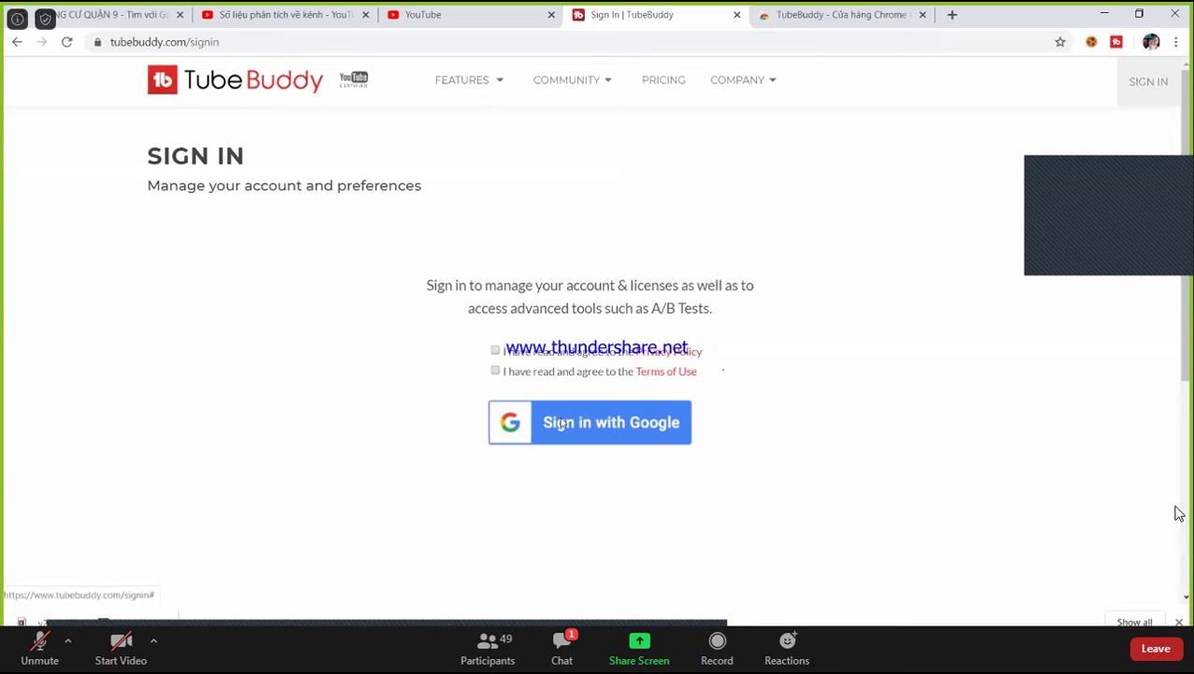
pyautogui.click(495, 352)
pyautogui.click(613, 419)
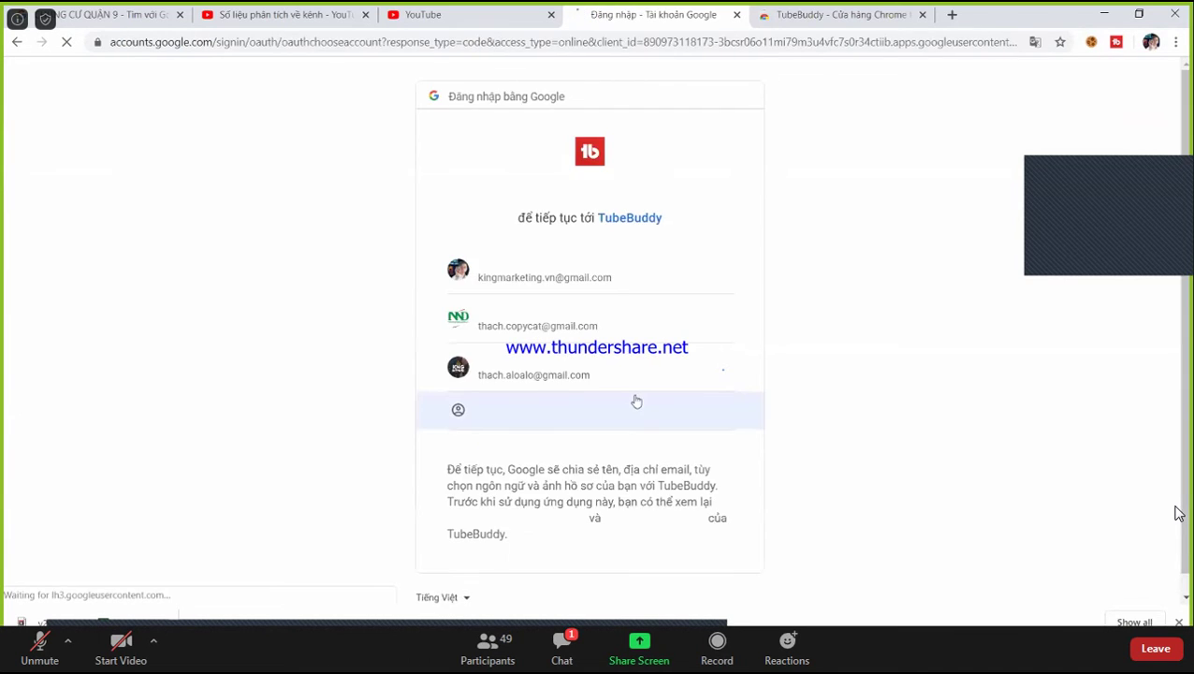
pyautogui.click(533, 272)
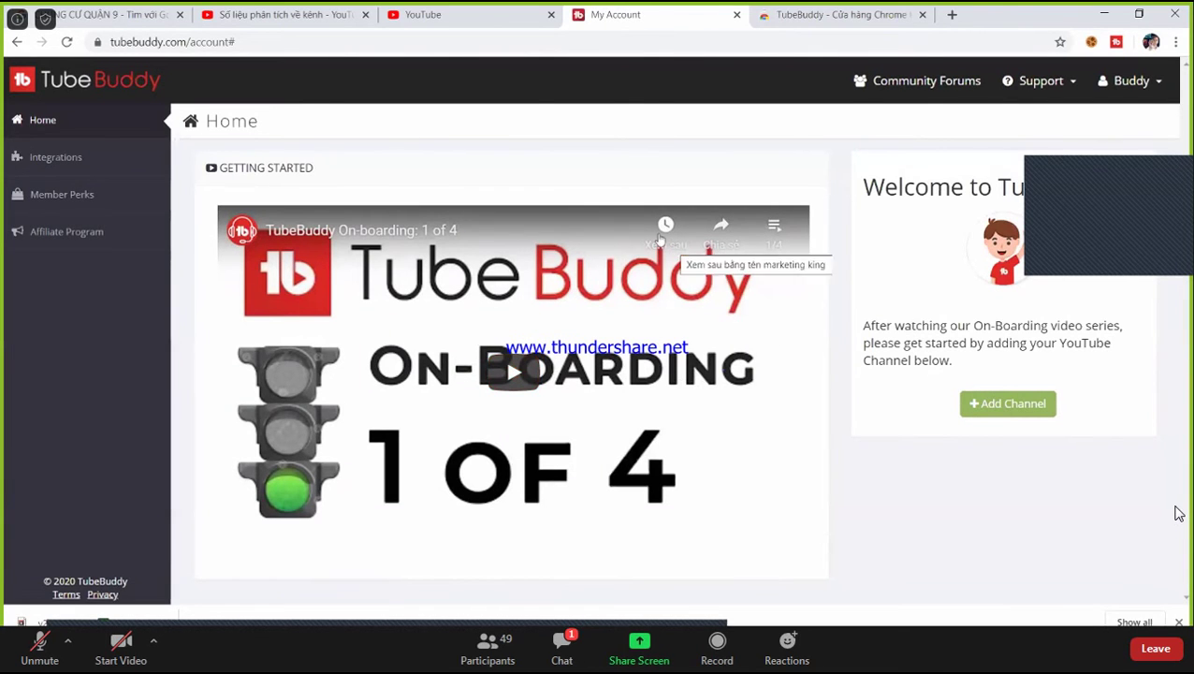
# Reload YouTube, accept the TubeBuddy terms and sign the extension in with the channel's Google account, granting the requested access
pyautogui.click(458, 20)
pyautogui.click(66, 43)
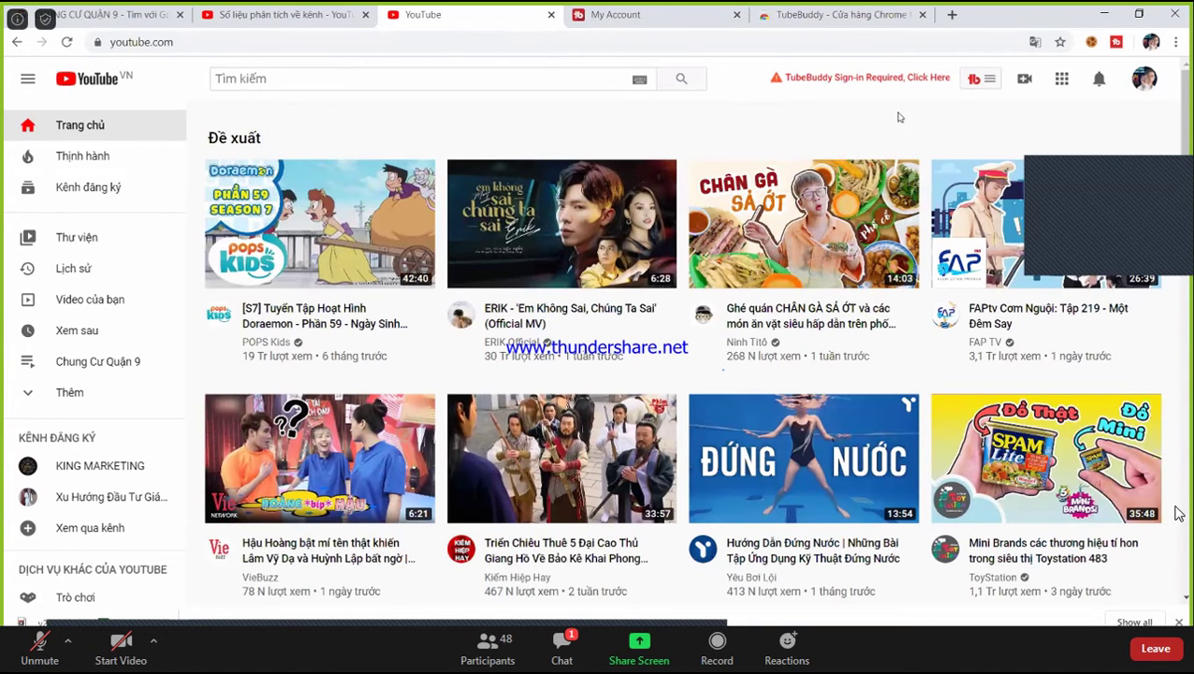
pyautogui.click(958, 82)
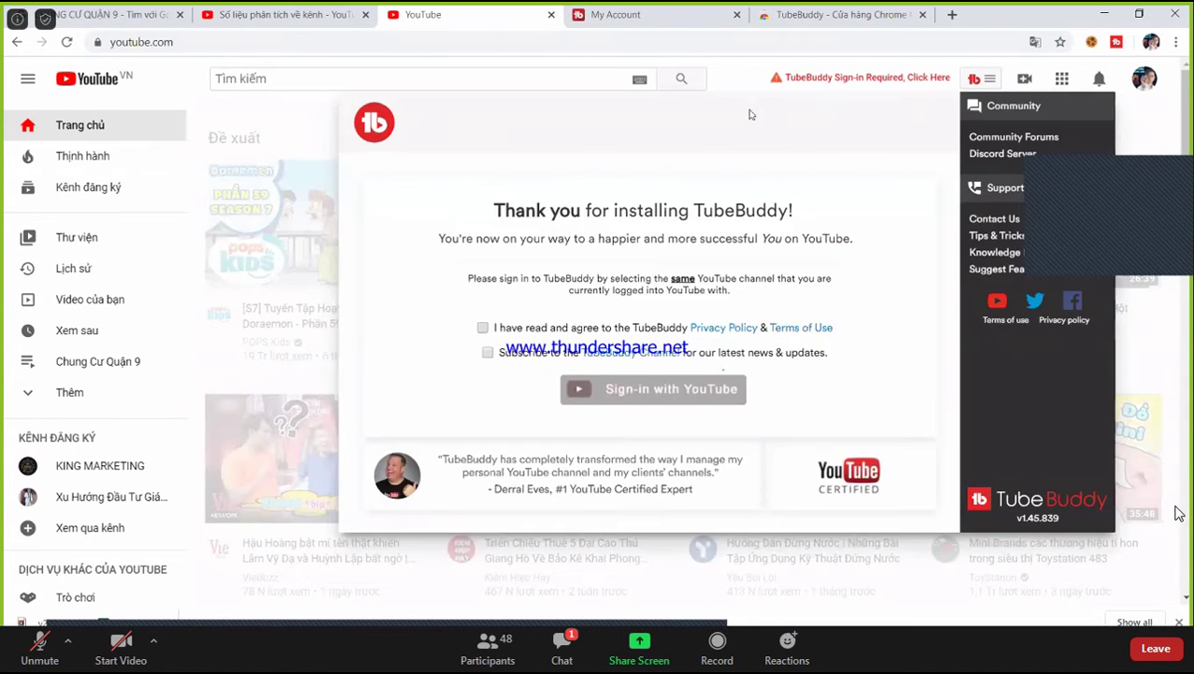
pyautogui.click(483, 327)
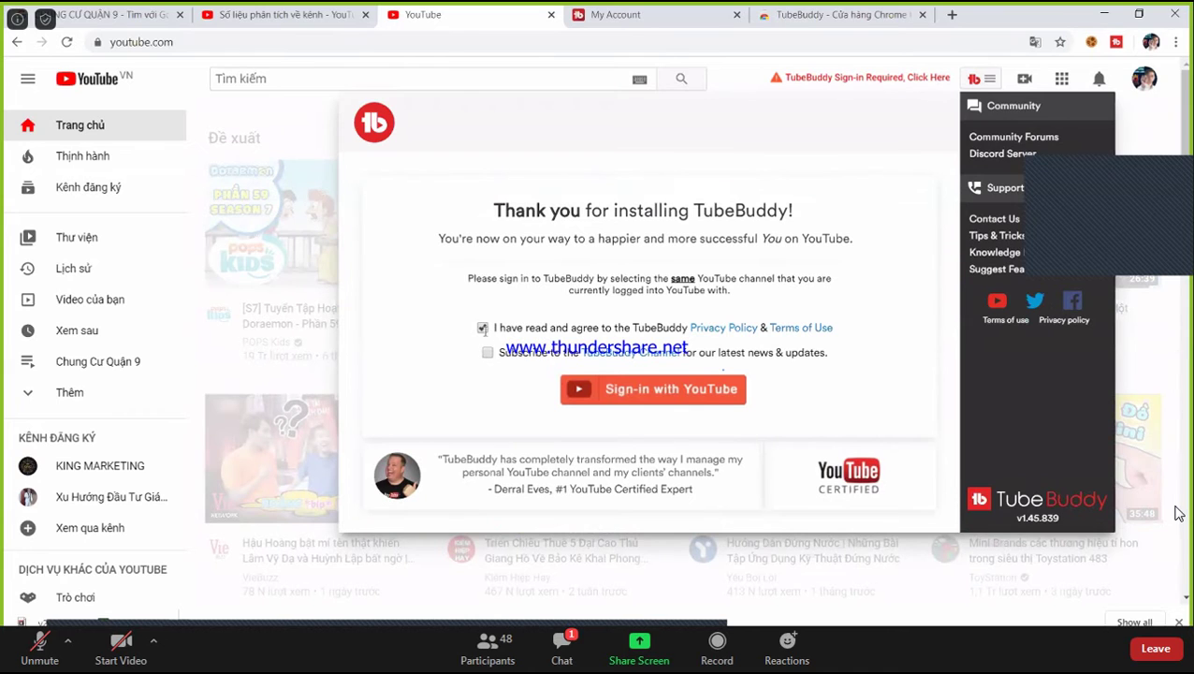
pyautogui.click(633, 390)
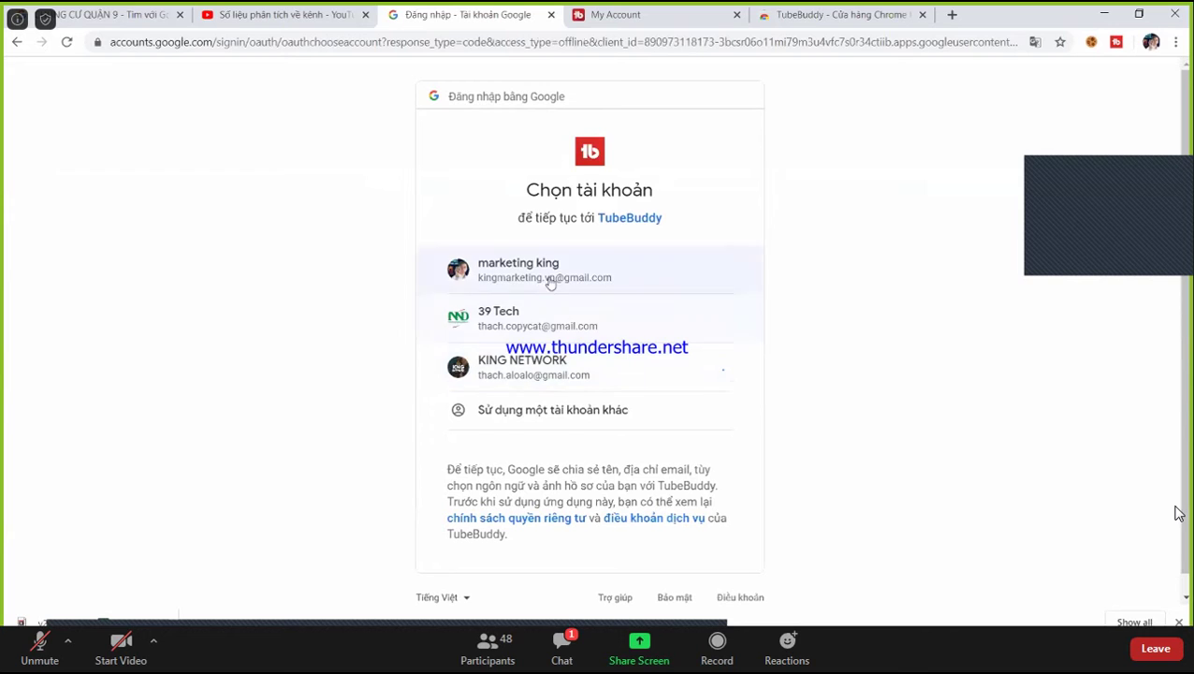
pyautogui.click(550, 280)
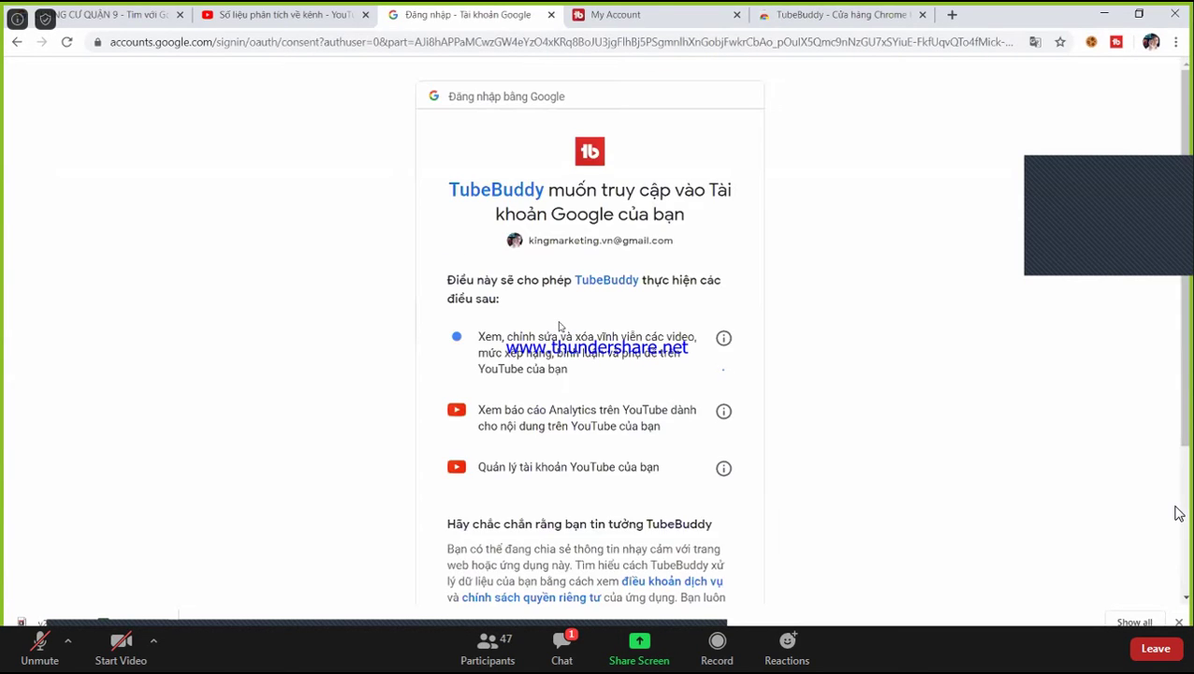
pyautogui.scroll(-3, 714, 469)
pyautogui.click(700, 497)
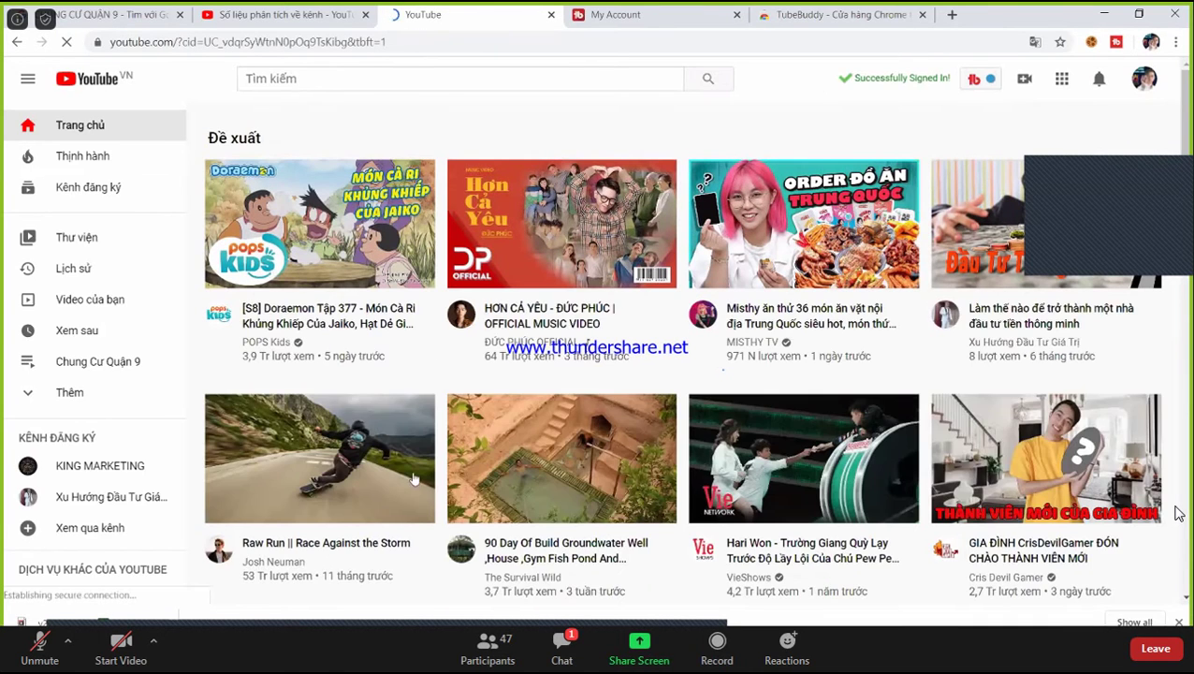
# Open the video "Làm thế nào để trở thành một nhà đầu tư tiền thông minh", pause it and review its Videolytics statistics and tags
pyautogui.moveTo(820, 301)
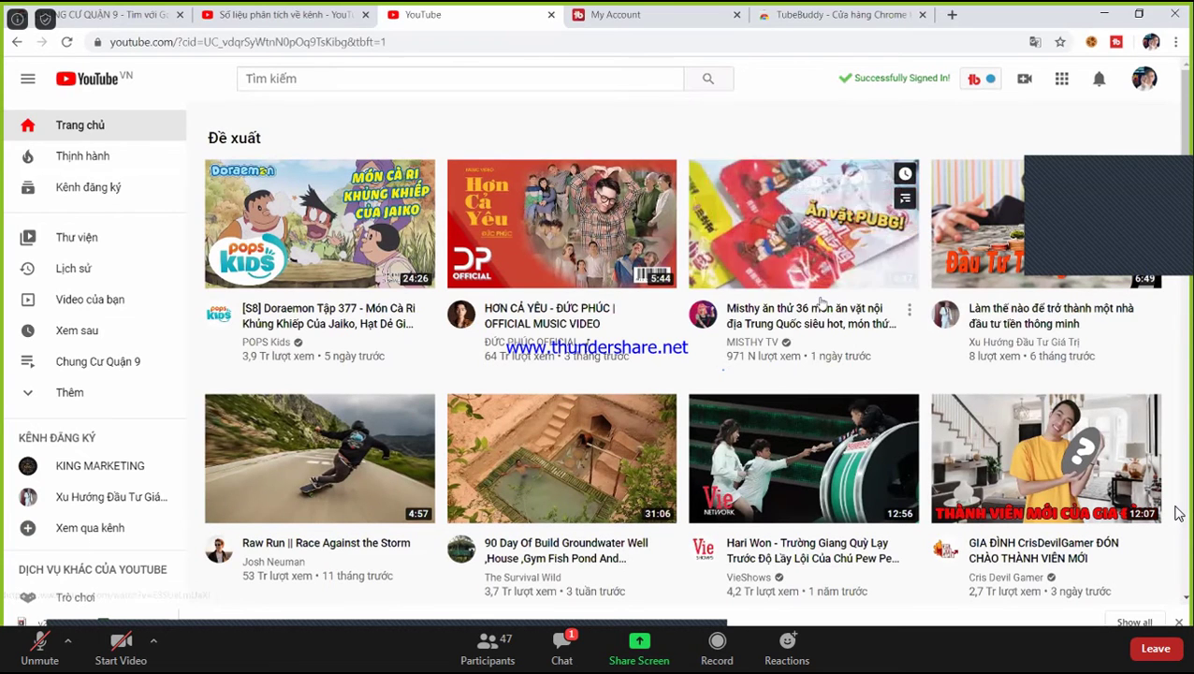
pyautogui.click(994, 212)
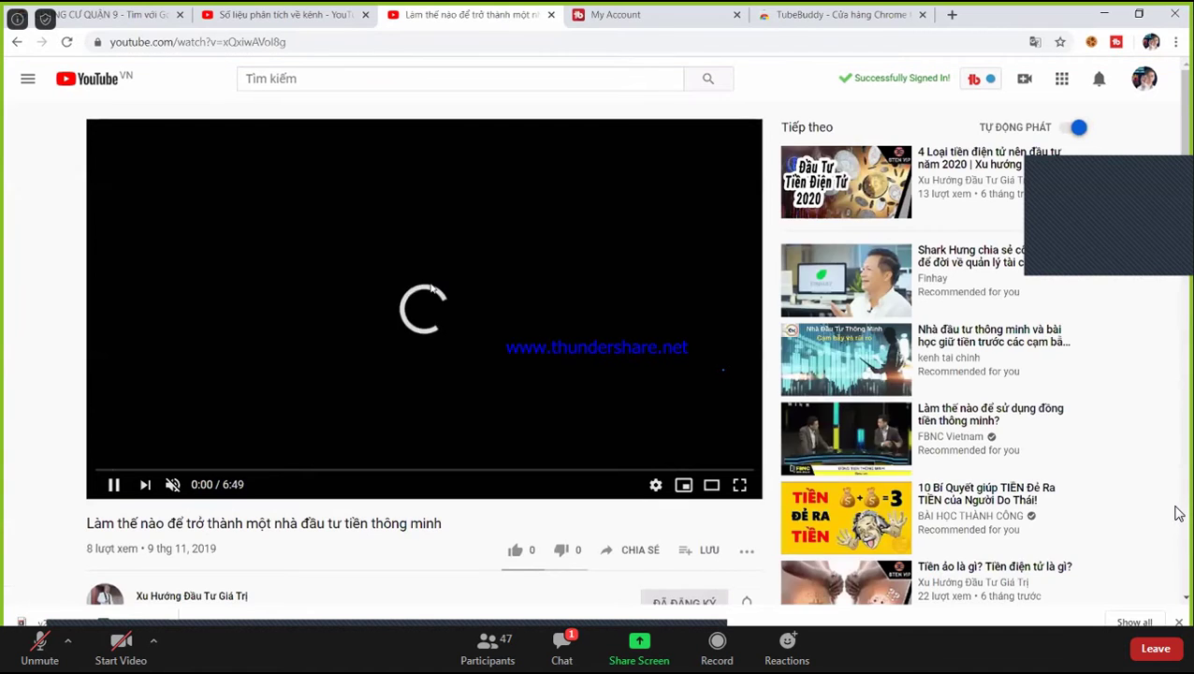
pyautogui.click(432, 288)
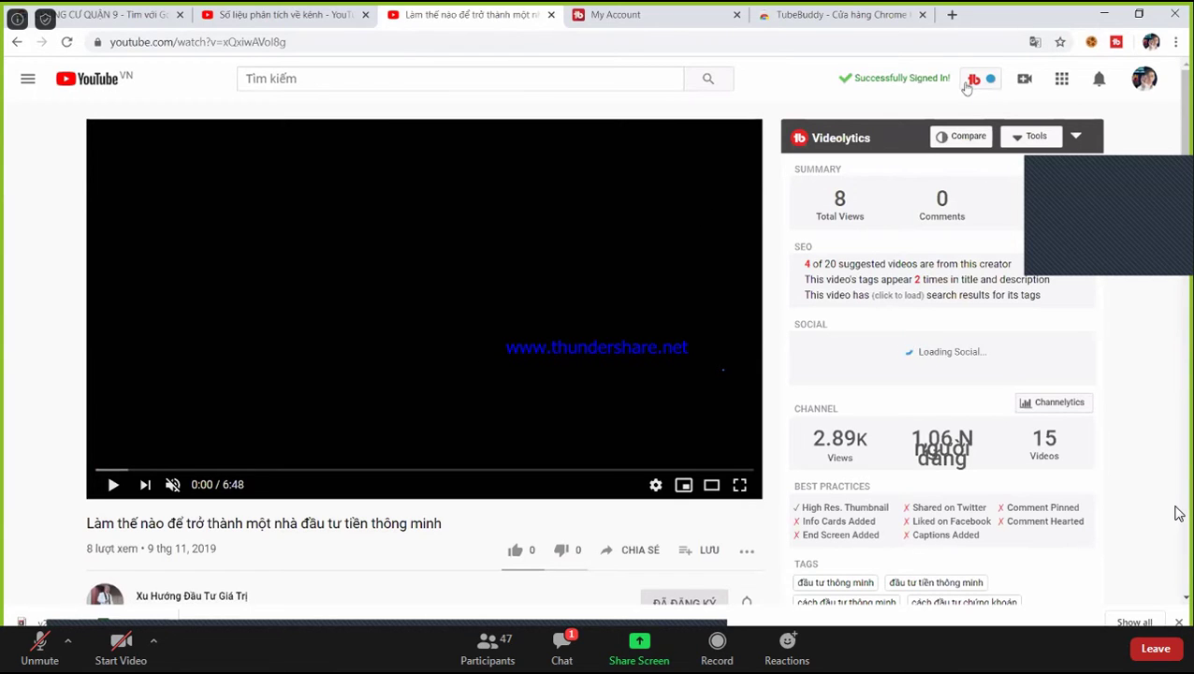
pyautogui.scroll(-2, 499, 326)
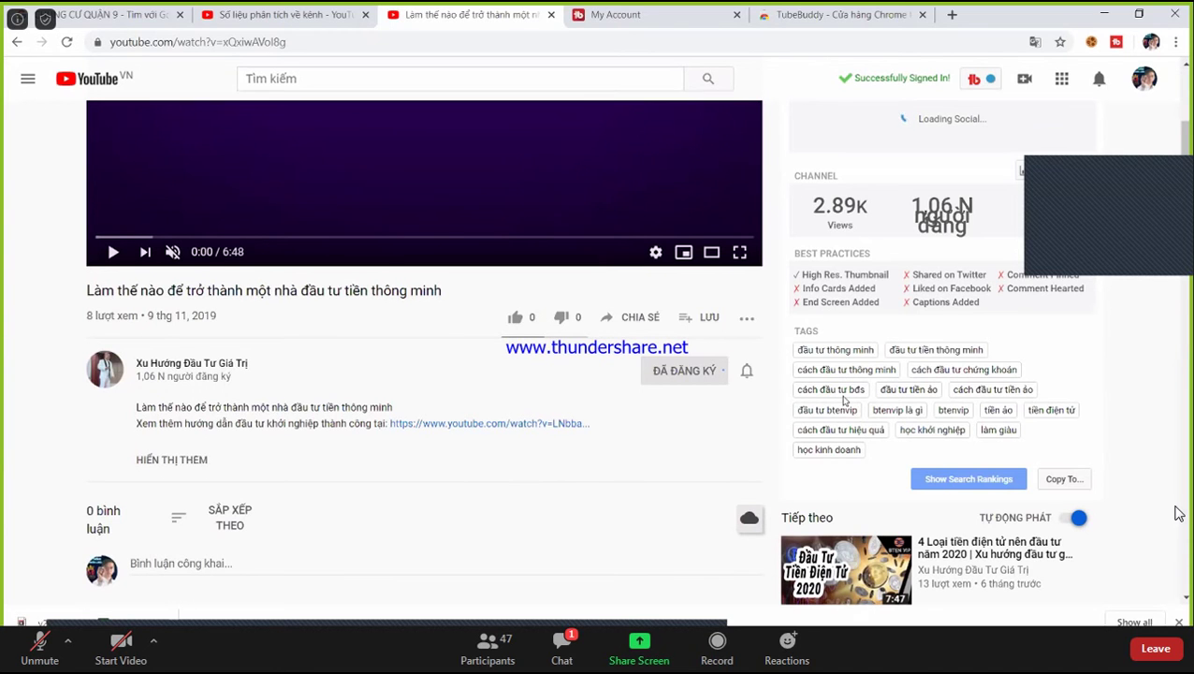
pyautogui.scroll(3, 571, 441)
# Search YouTube for "chung cư quận 9", open the SAFIRA Khang Điền review video and review its Videolytics tags
pyautogui.click(351, 81)
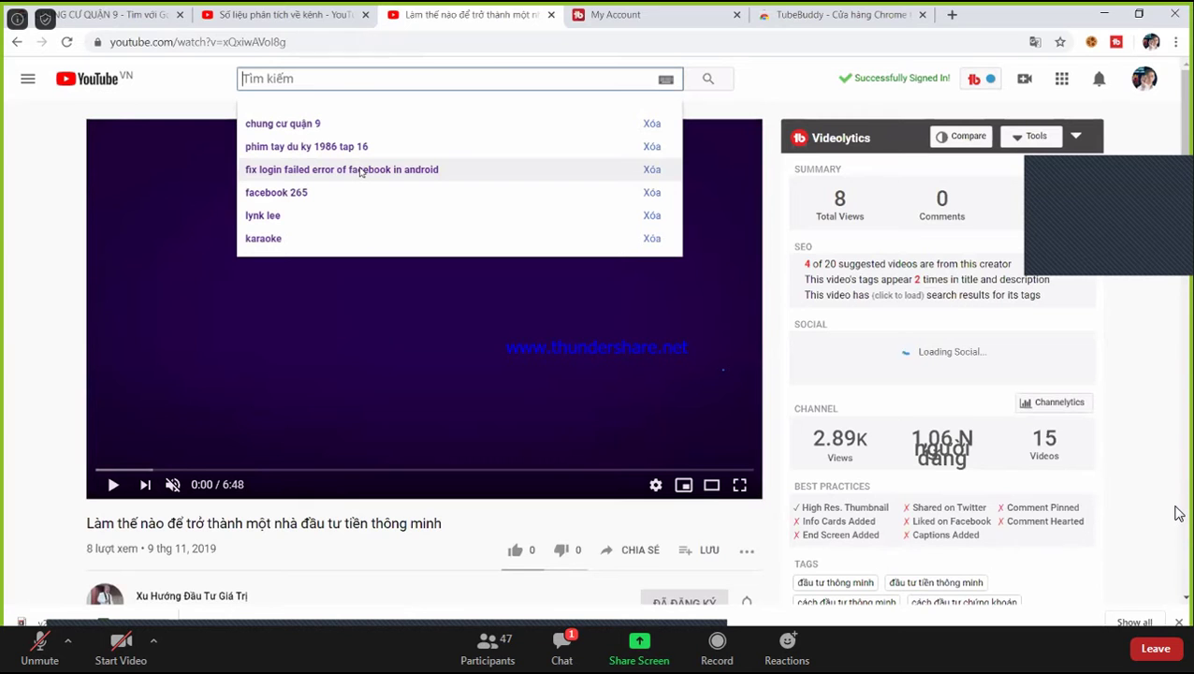
pyautogui.click(321, 127)
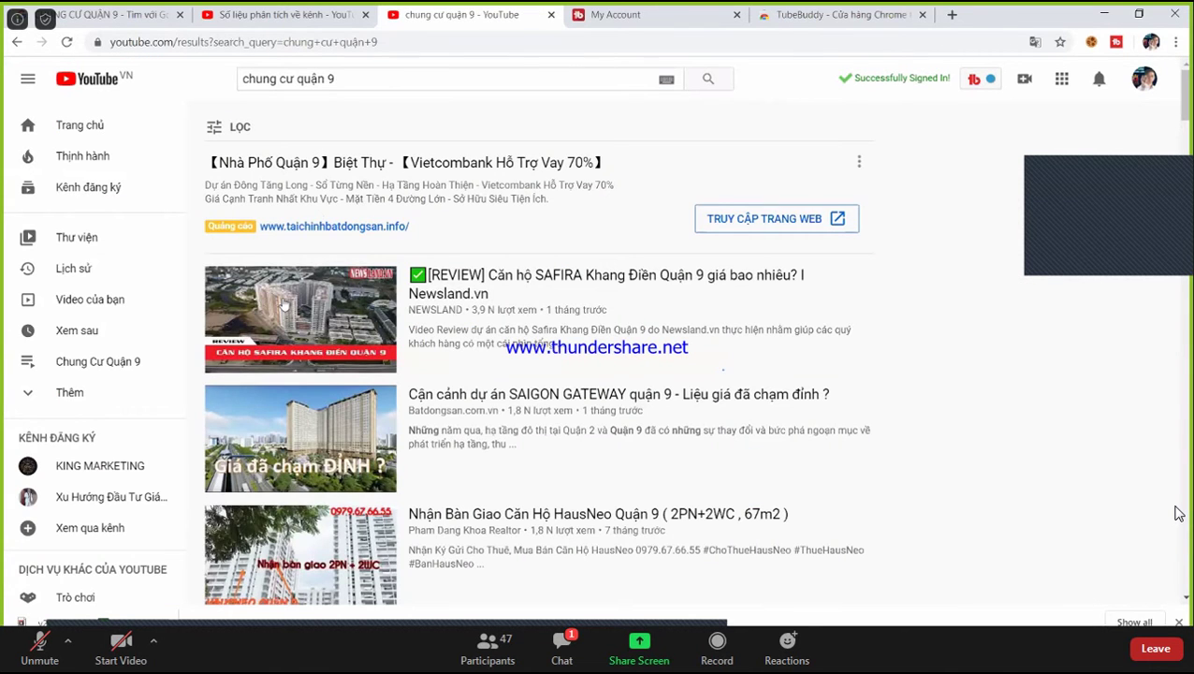
pyautogui.click(285, 305)
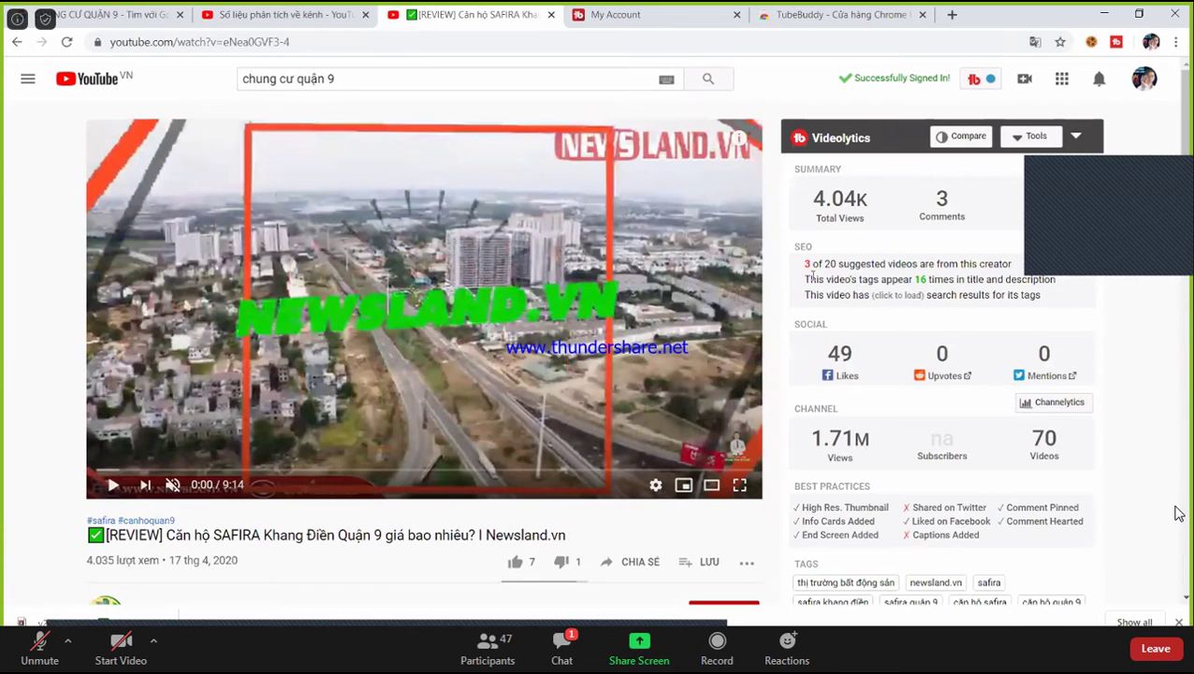
pyautogui.scroll(-3, 1177, 513)
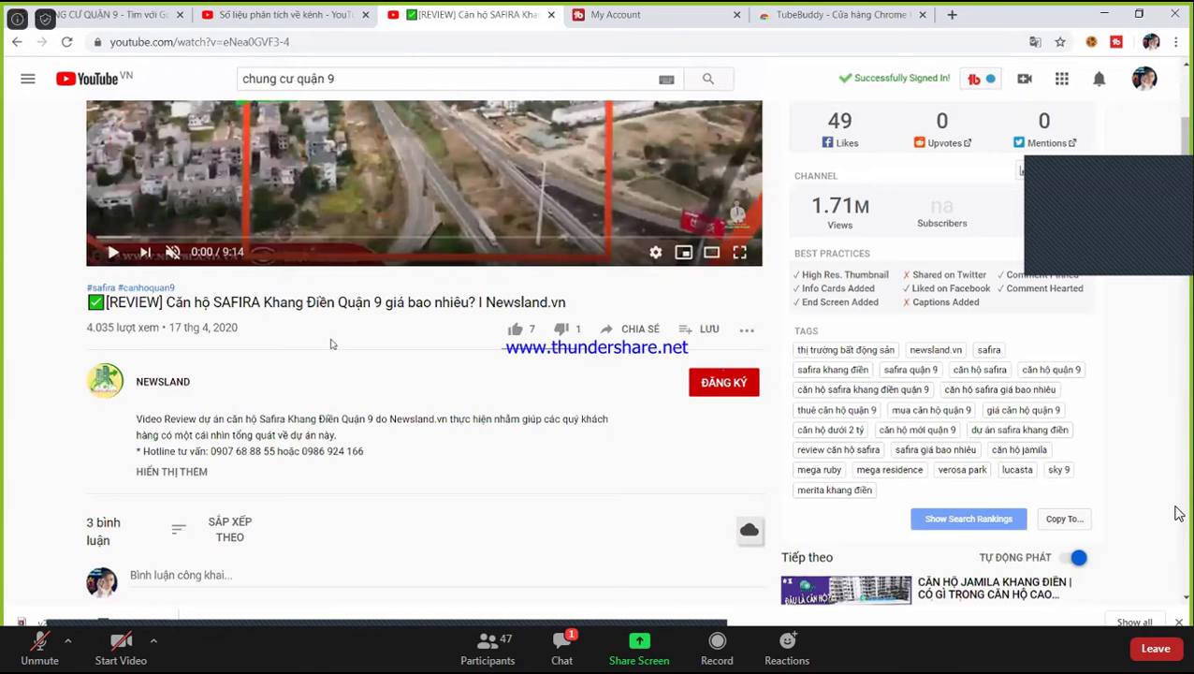
# Copy all tags of the SAFIRA Khang Điền review video to the clipboard
pyautogui.click(1072, 523)
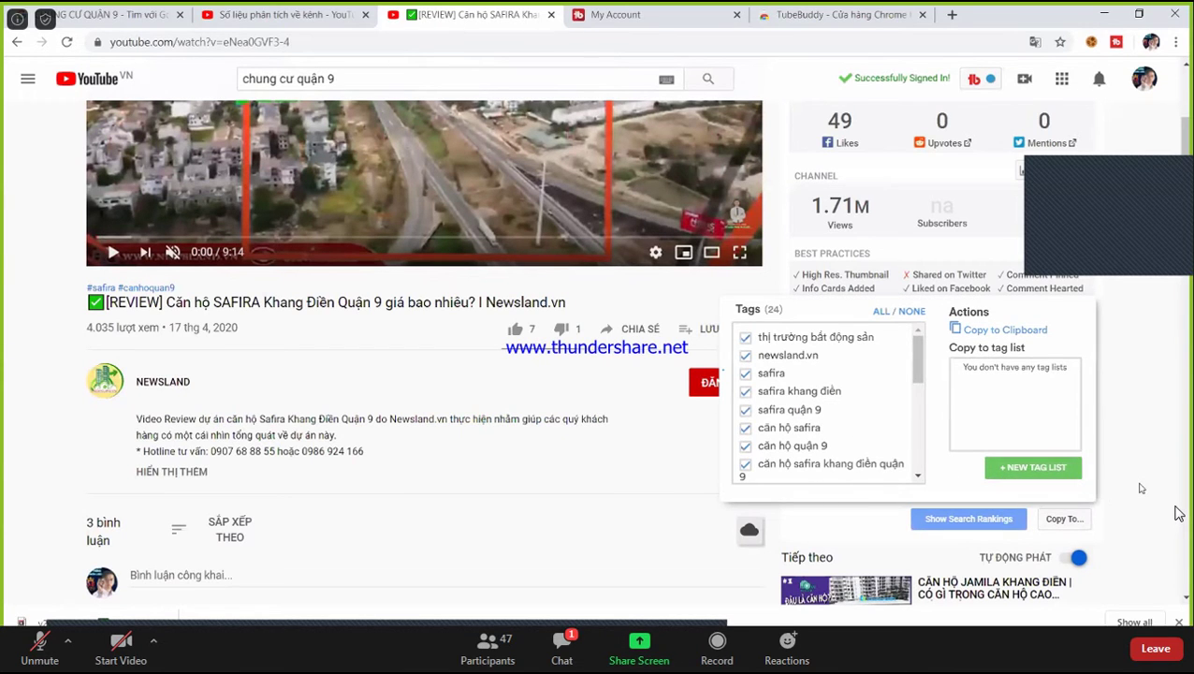
pyautogui.click(1134, 485)
pyautogui.click(1066, 516)
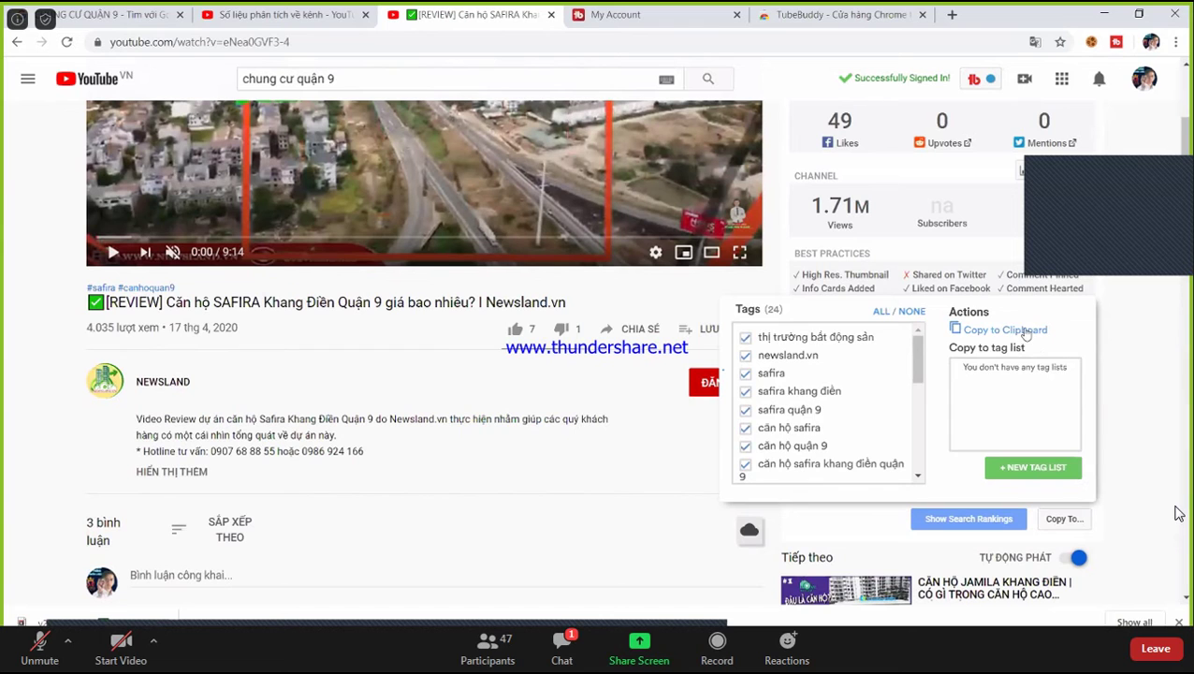
pyautogui.click(1026, 332)
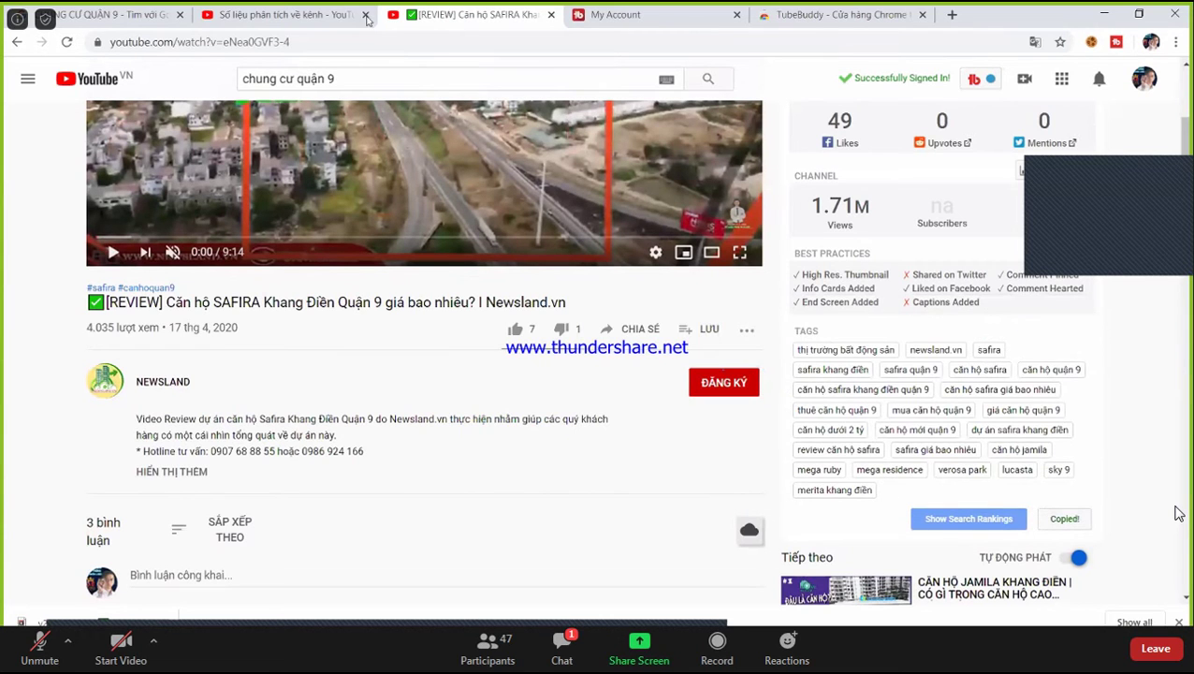
# Switch to YouTube Studio, open the draft "Căn hộ Quận 9 Chung Cư Vinhome" video for editing and expand its additional options
pyautogui.click(318, 15)
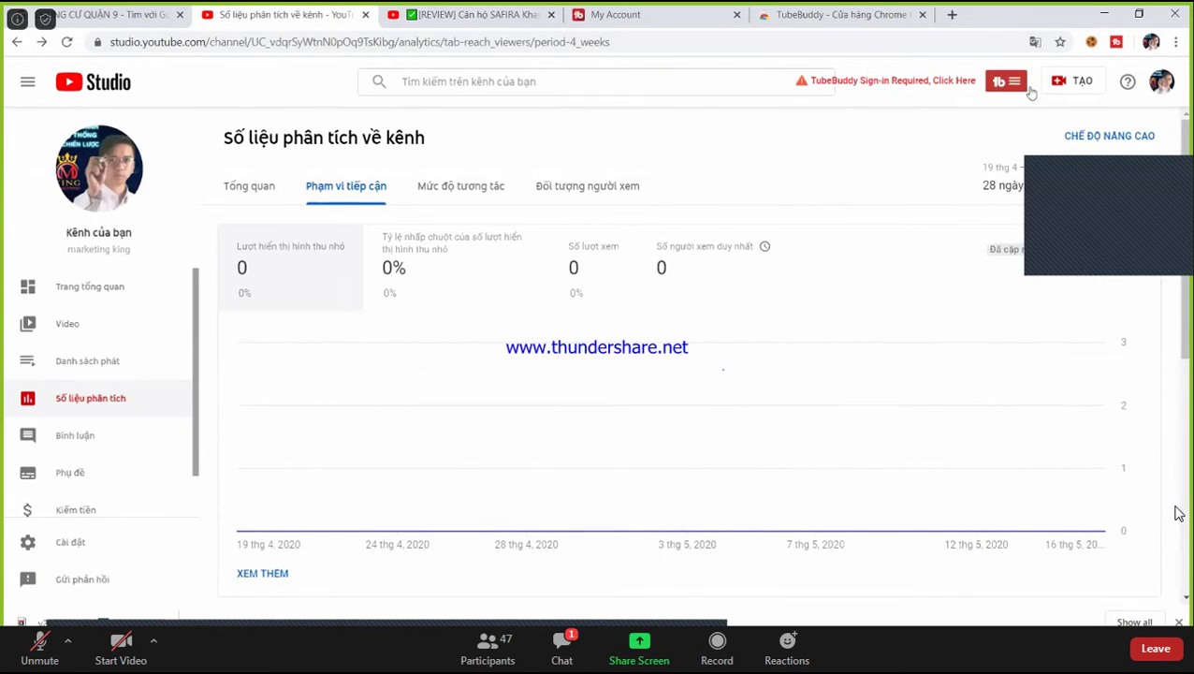
pyautogui.click(120, 324)
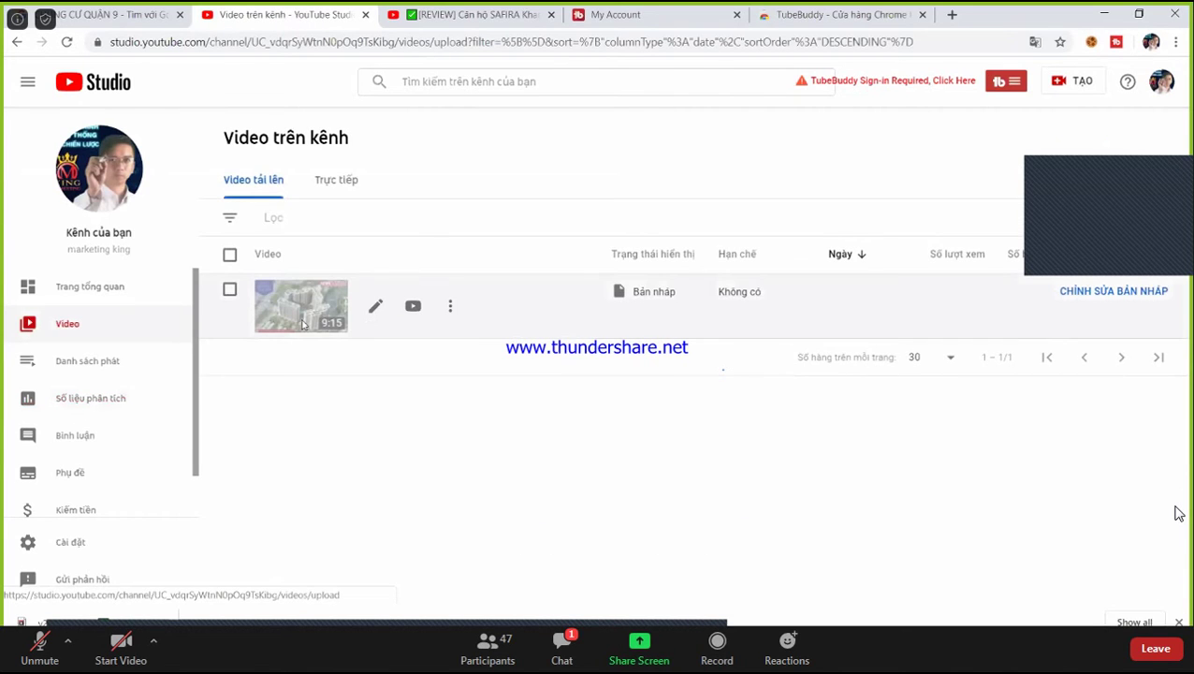
pyautogui.click(379, 307)
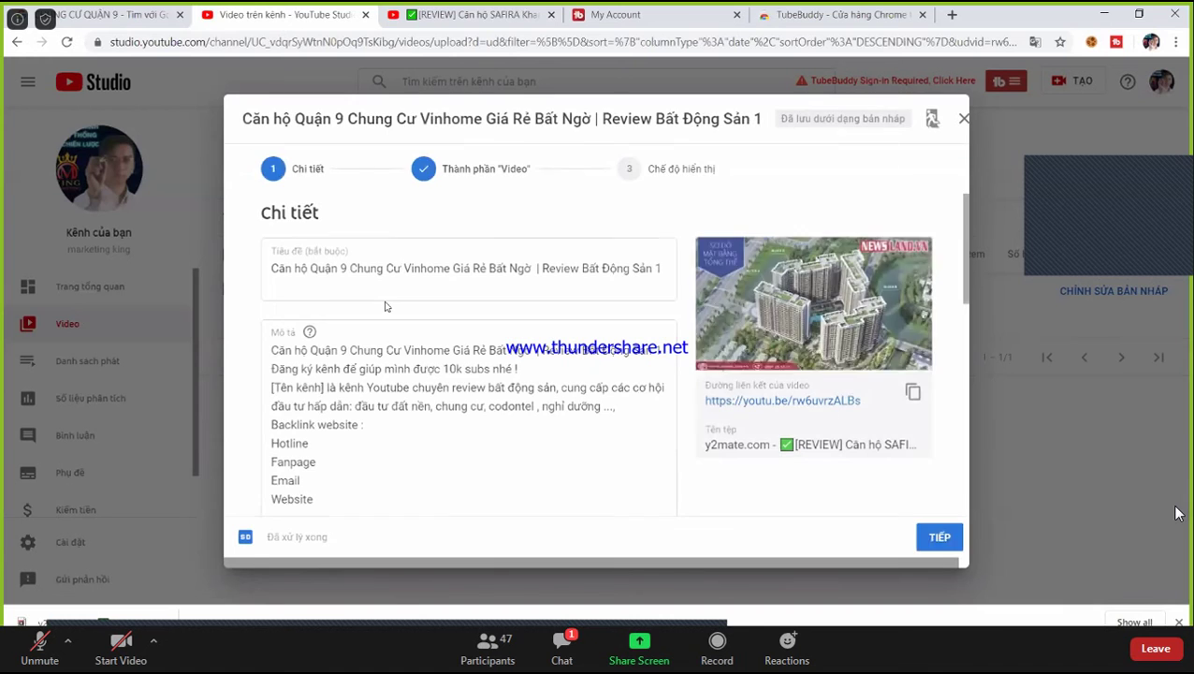
pyautogui.scroll(-10, 517, 310)
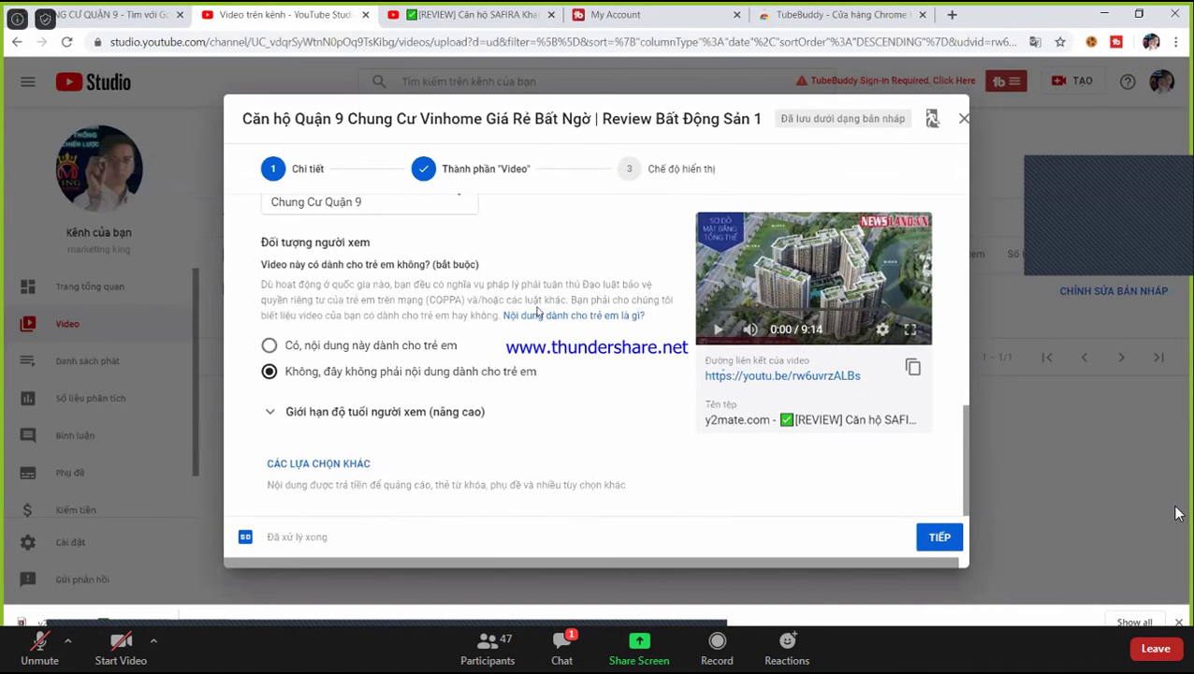
pyautogui.scroll(4, 536, 313)
pyautogui.scroll(1, 533, 318)
pyautogui.scroll(-3, 365, 483)
pyautogui.click(365, 483)
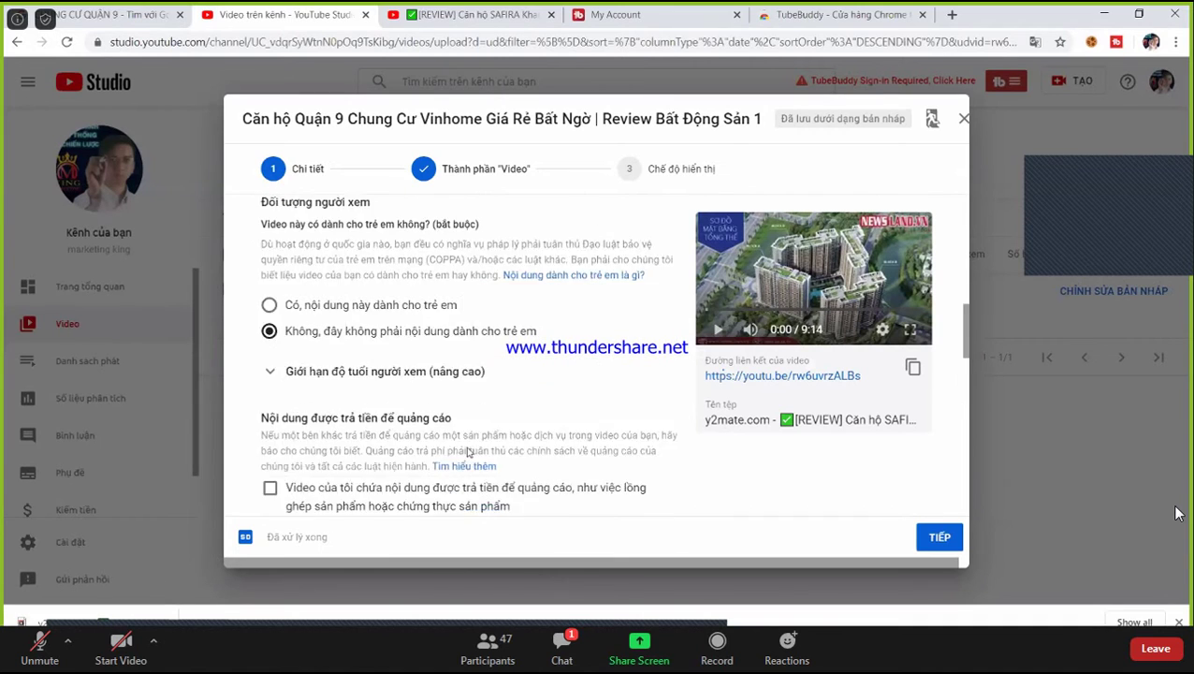
# Paste the copied competitor tags into the draft video's tag field after the existing tags
pyautogui.scroll(-5, 342, 321)
pyautogui.scroll(2, 342, 321)
pyautogui.scroll(-1, 379, 417)
pyautogui.click(433, 412)
pyautogui.hotkey('ctrl', 'v')
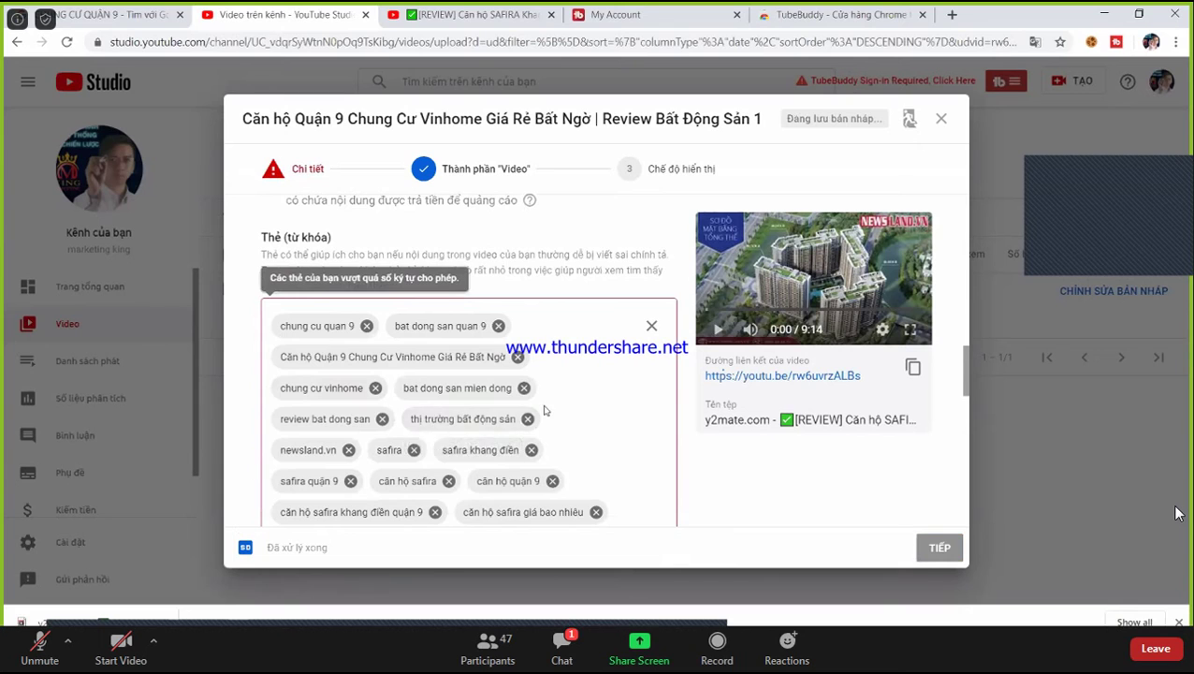
# Remove the tags "căn hộ safira giá bao nhiêu", "căn hộ safira khang điền quận 9", "căn hộ safira" and "safira"
pyautogui.scroll(-2, 548, 405)
pyautogui.click(595, 357)
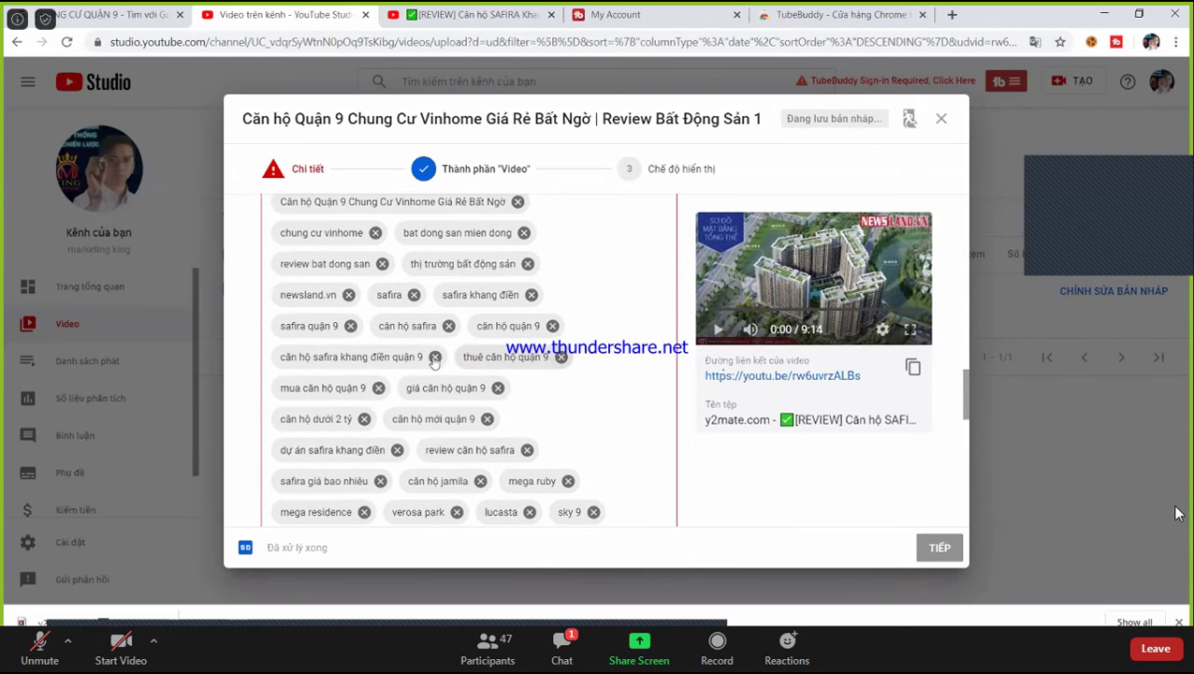
pyautogui.click(434, 357)
pyautogui.click(448, 325)
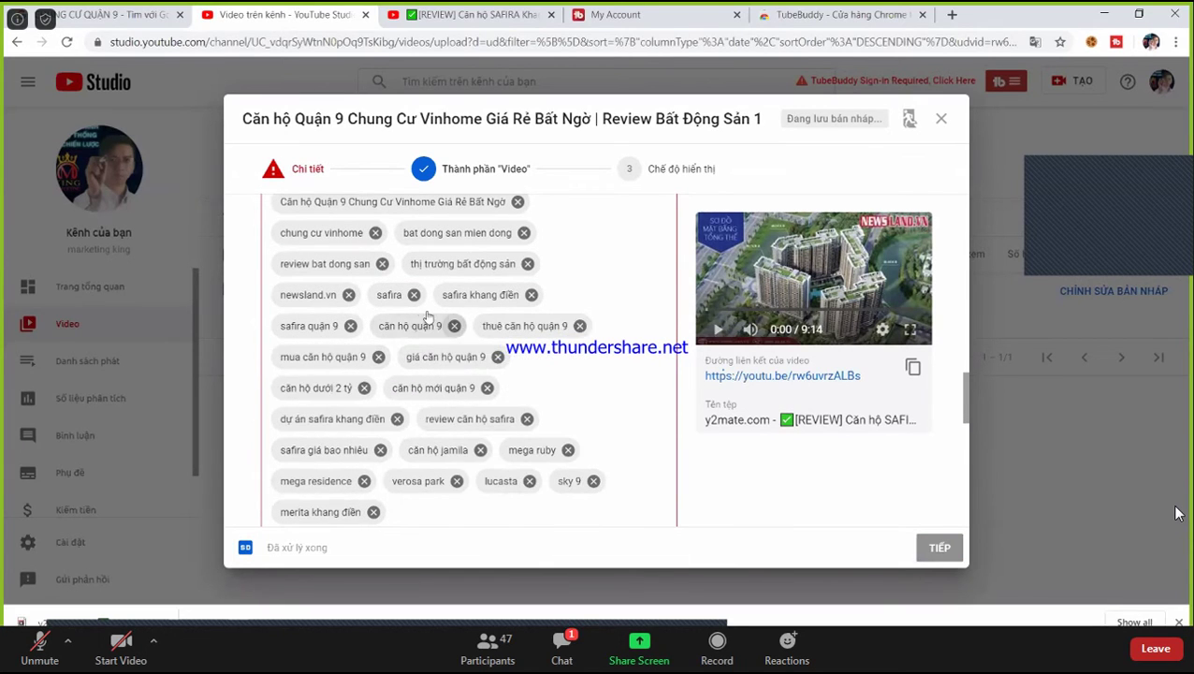
pyautogui.click(414, 293)
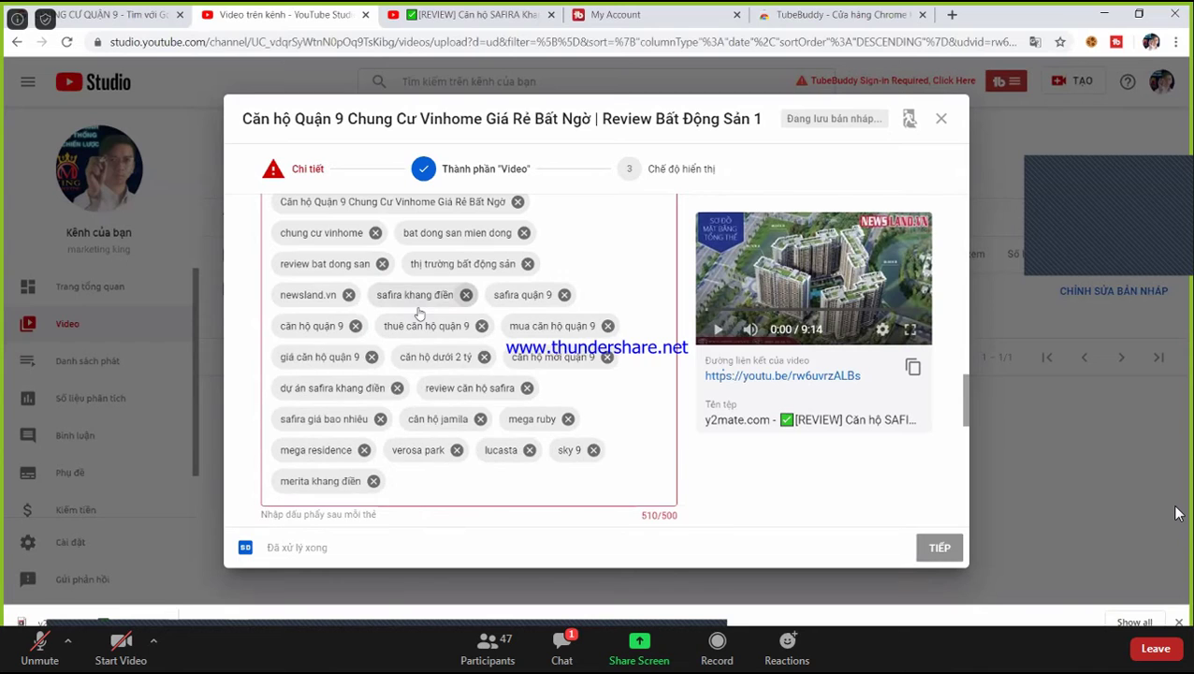
# Remove the tags "merita khang điền", "mega residence", "verosa park", "lucasta", "sky 9" and "căn hộ jamila"
pyautogui.click(373, 480)
pyautogui.click(364, 449)
pyautogui.click(418, 449)
pyautogui.click(409, 449)
pyautogui.click(344, 450)
pyautogui.click(481, 420)
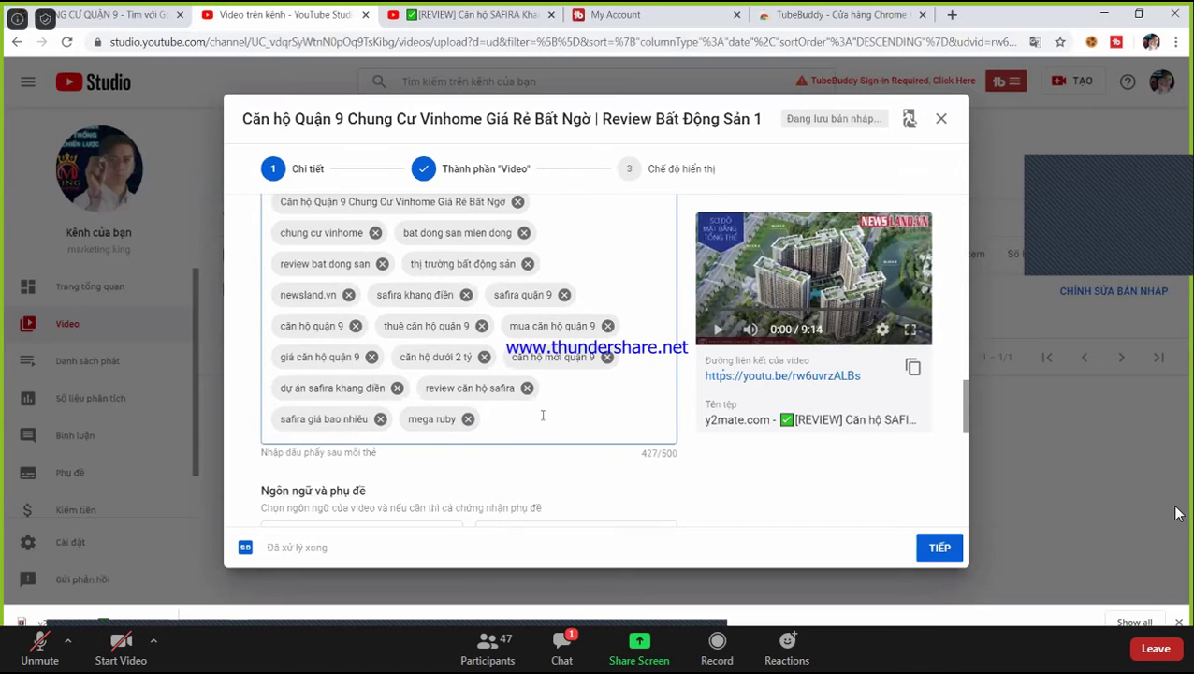
# Remove the tags "mega ruby", "căn hộ dưới 2 tỷ", "safira giá bao nhiêu", "safira khang điền" and "newsland.vn"
pyautogui.click(467, 418)
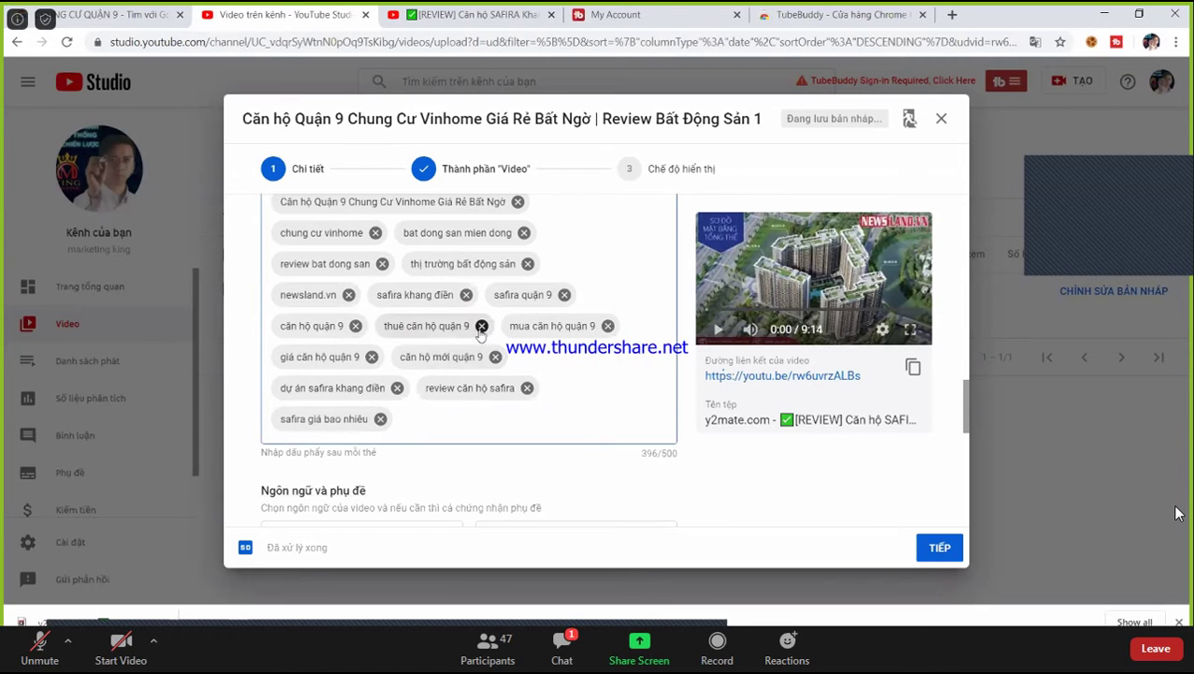
pyautogui.click(380, 418)
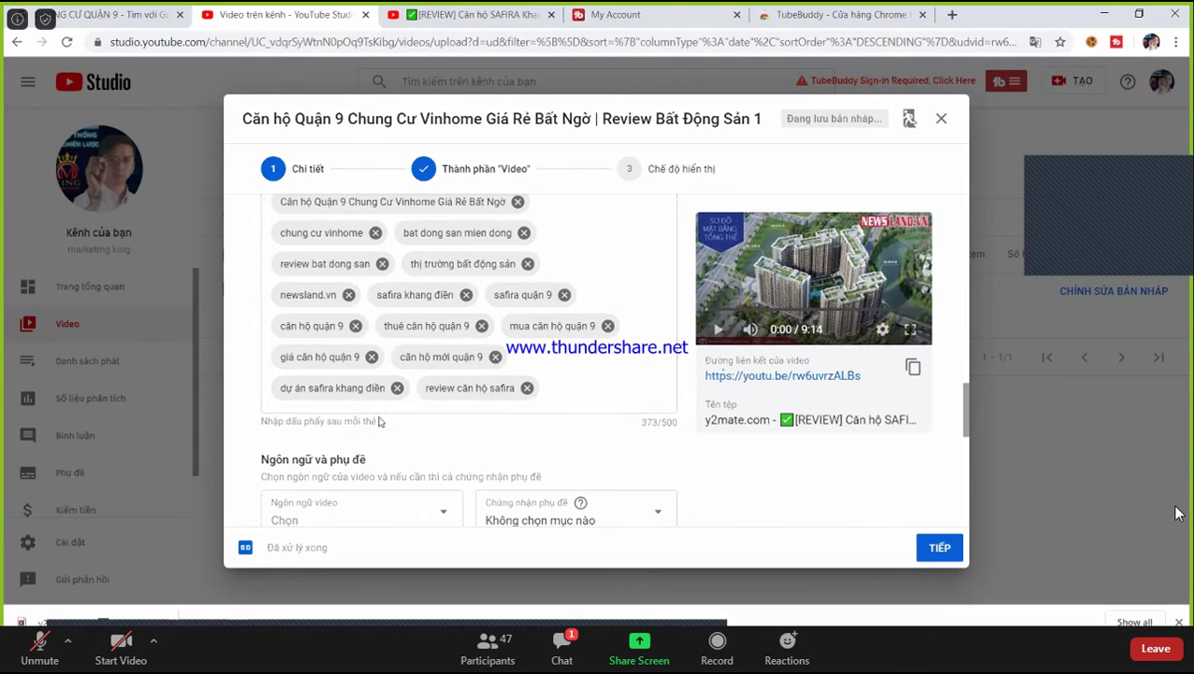
pyautogui.click(465, 294)
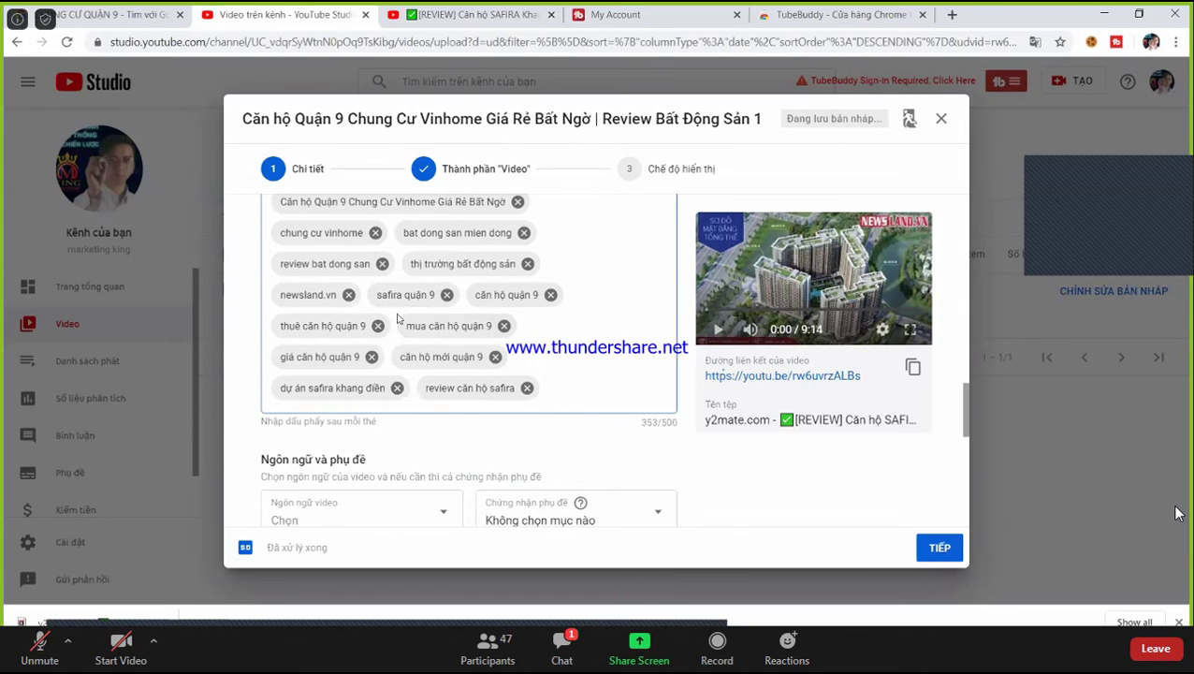
pyautogui.click(349, 295)
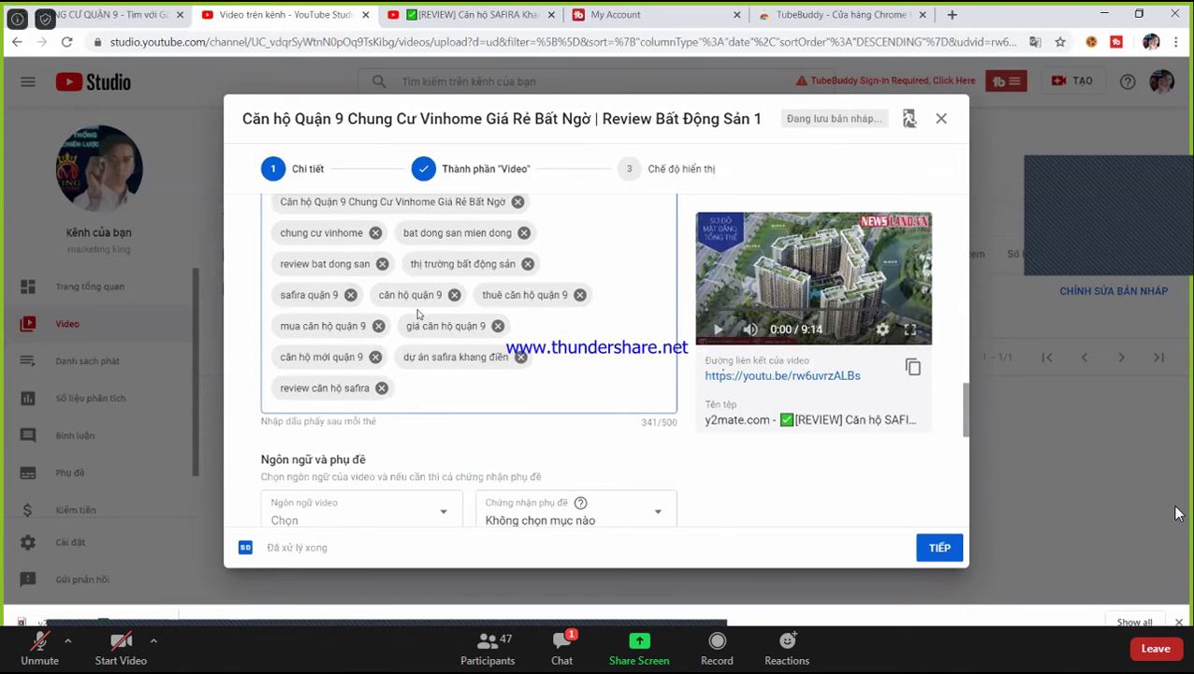
# Set the draft video's visibility to public (Công khai) and publish it
pyautogui.scroll(3, 421, 314)
pyautogui.scroll(-6, 524, 314)
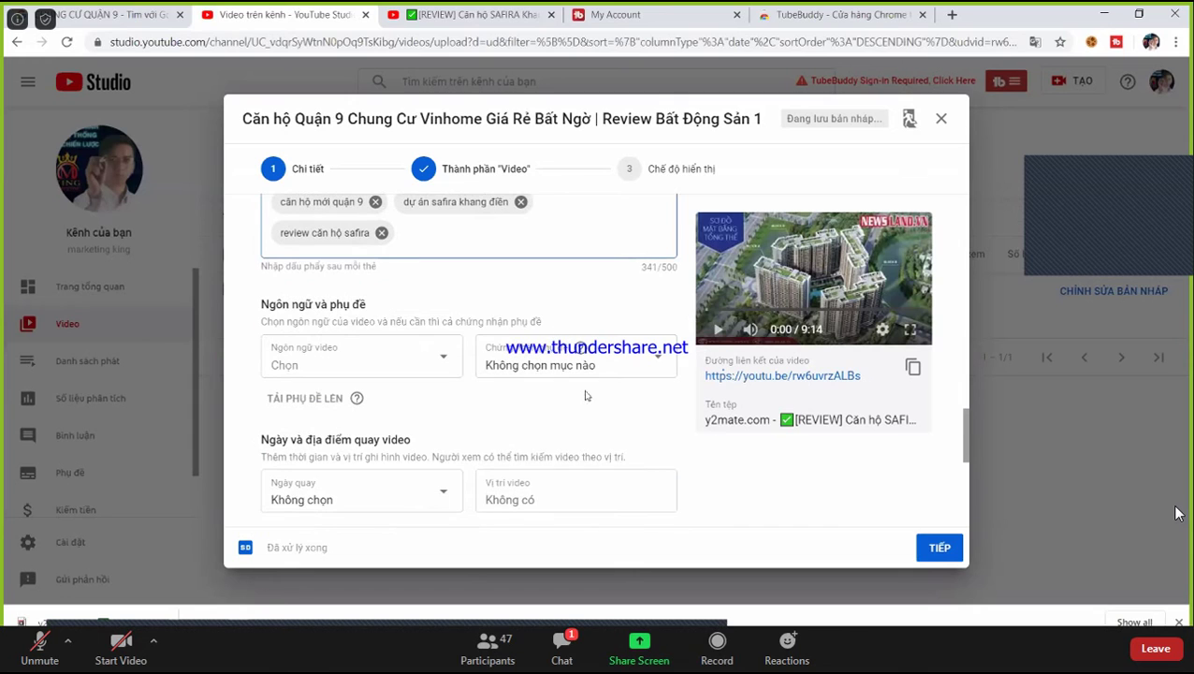
pyautogui.scroll(-3, 426, 404)
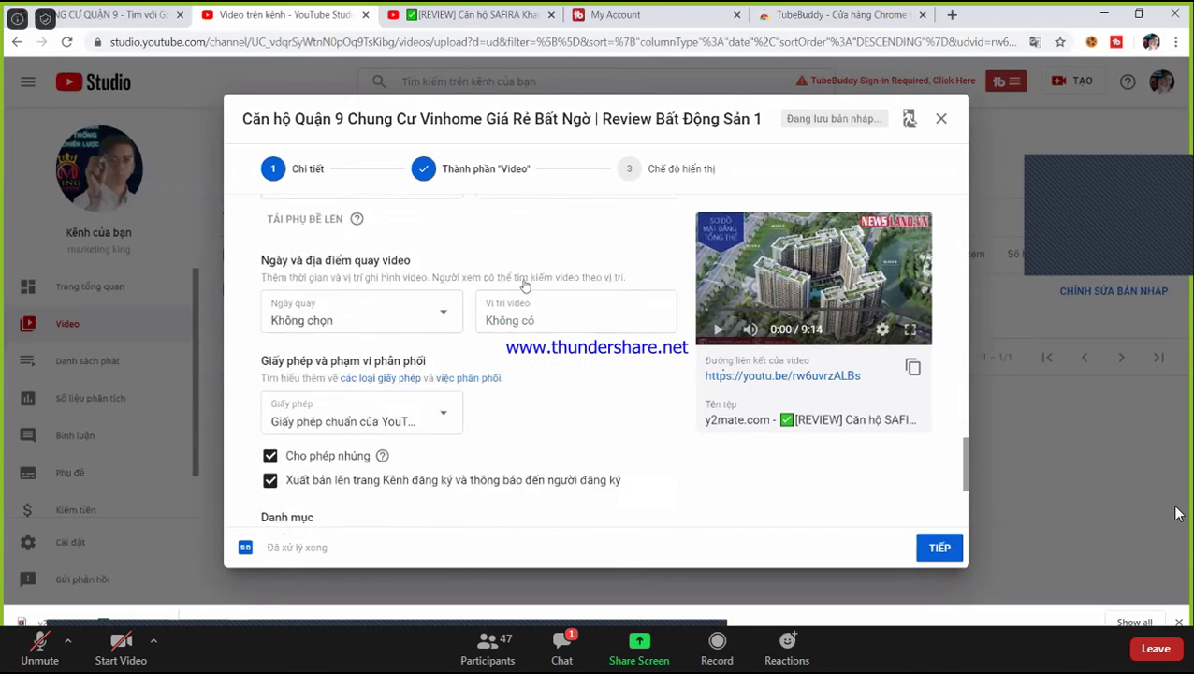
pyautogui.click(678, 181)
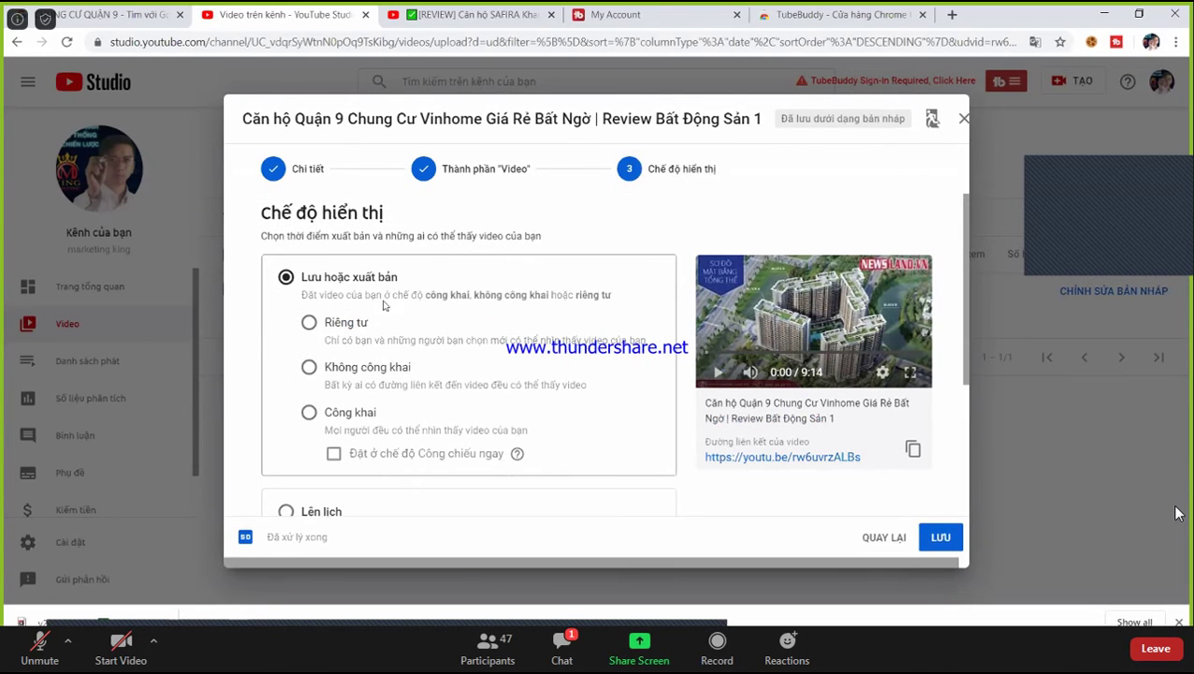
pyautogui.click(312, 414)
pyautogui.scroll(-2, 393, 397)
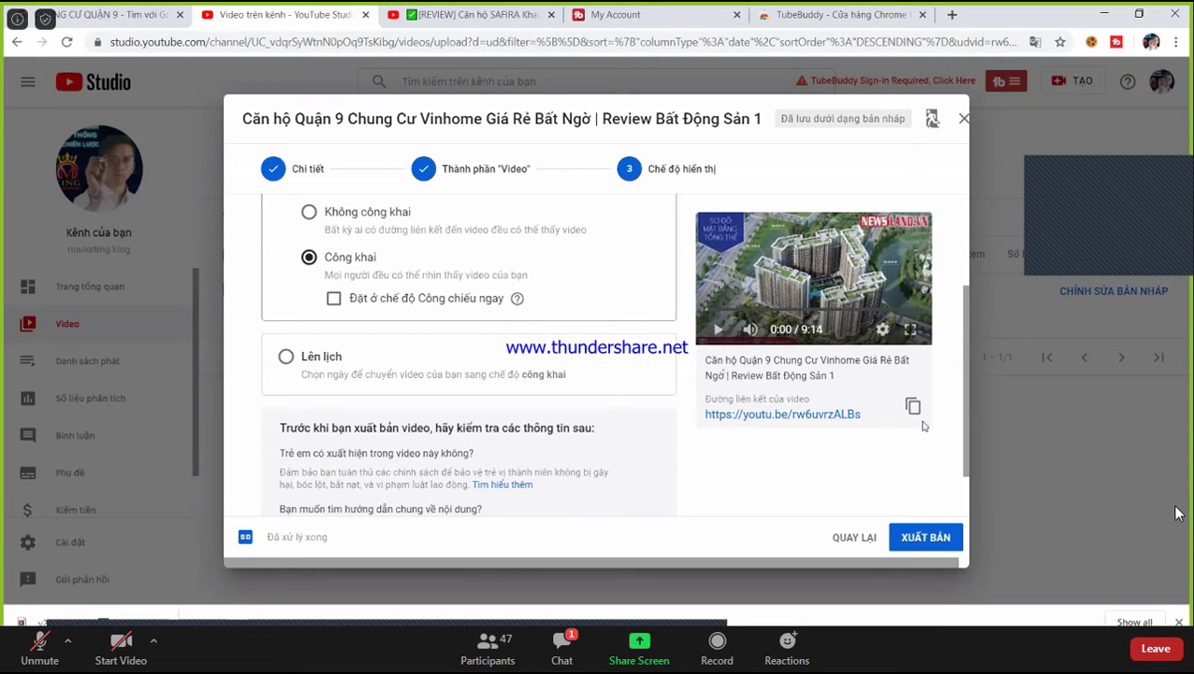
pyautogui.click(947, 541)
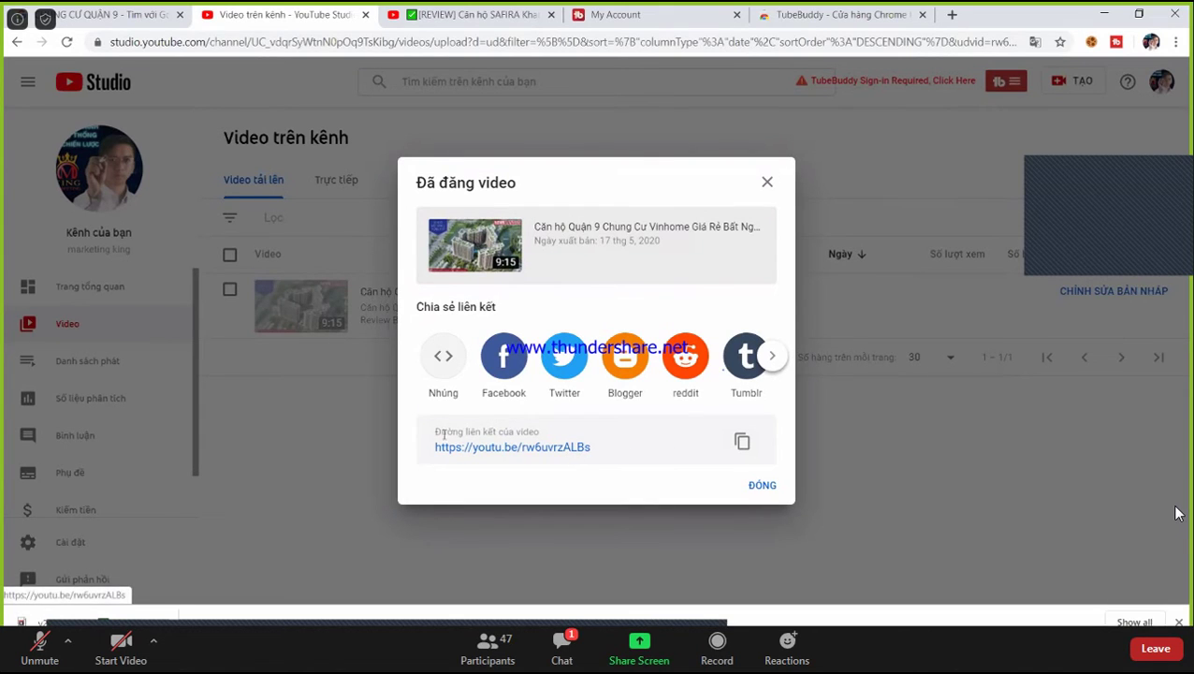
# Copy the published video's link and look through the available sharing services
pyautogui.click(739, 444)
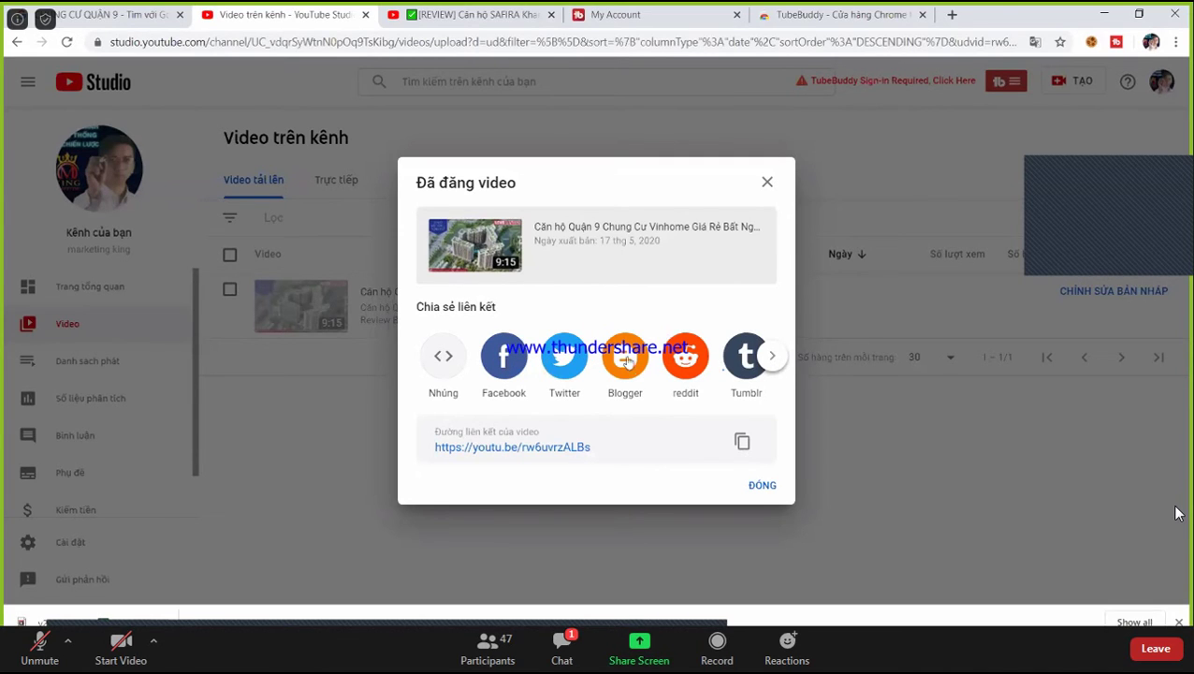
pyautogui.click(772, 355)
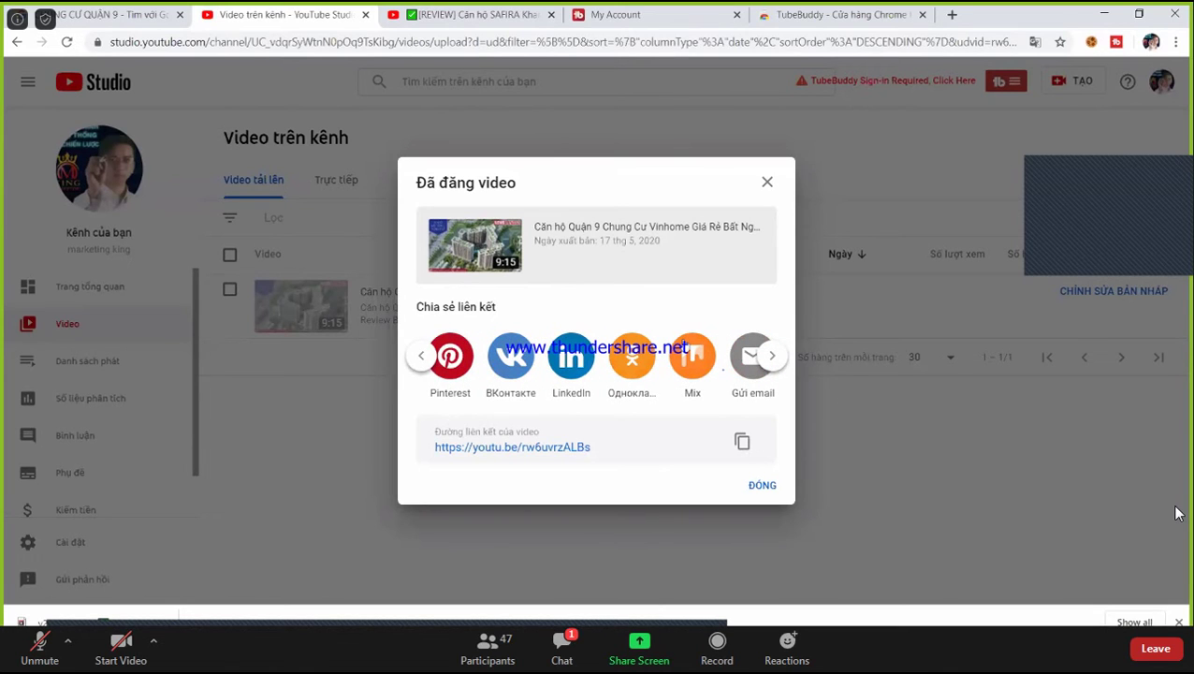
pyautogui.click(772, 355)
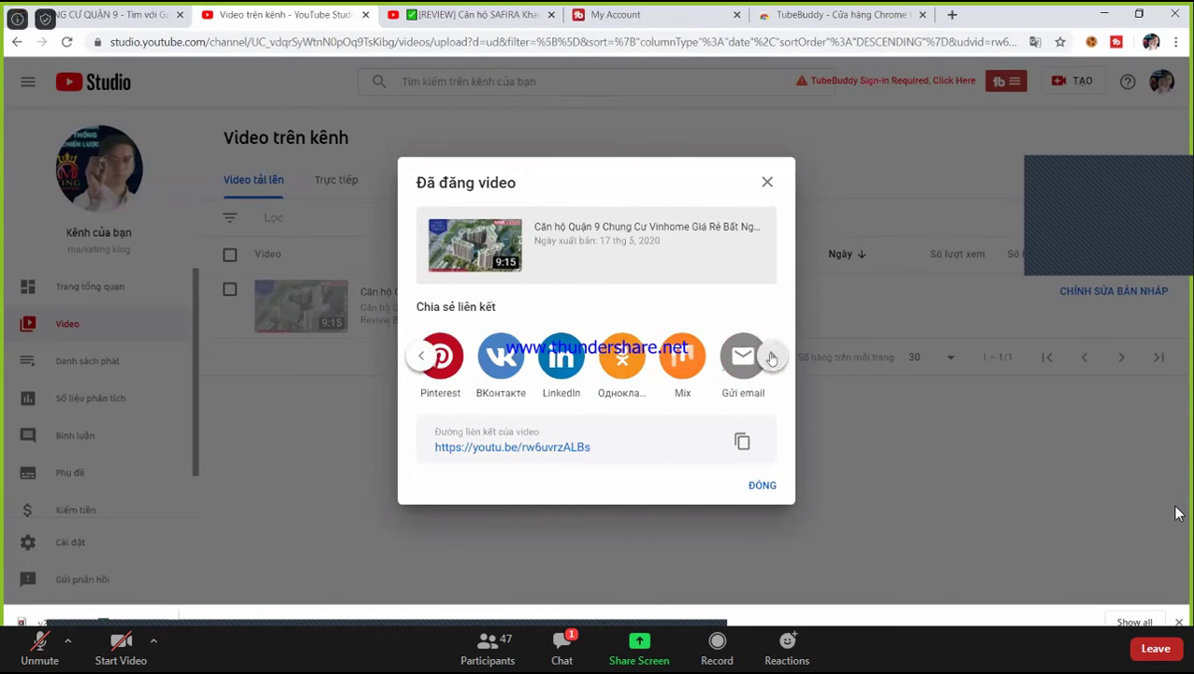
pyautogui.click(428, 357)
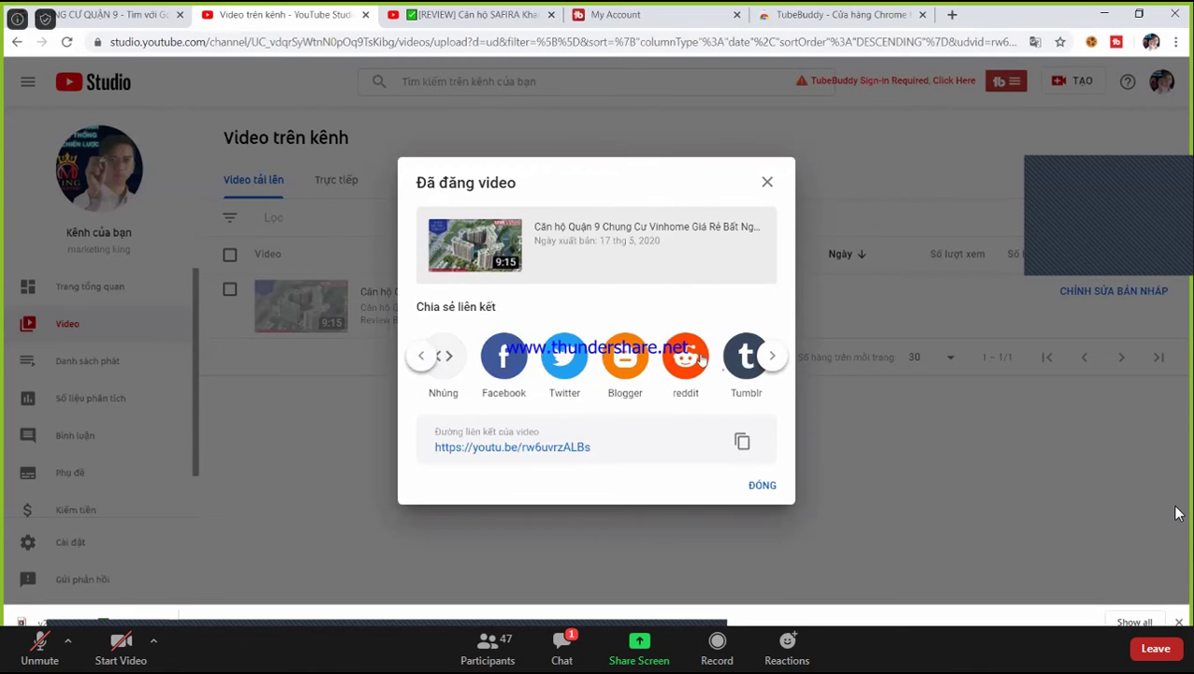
pyautogui.click(771, 357)
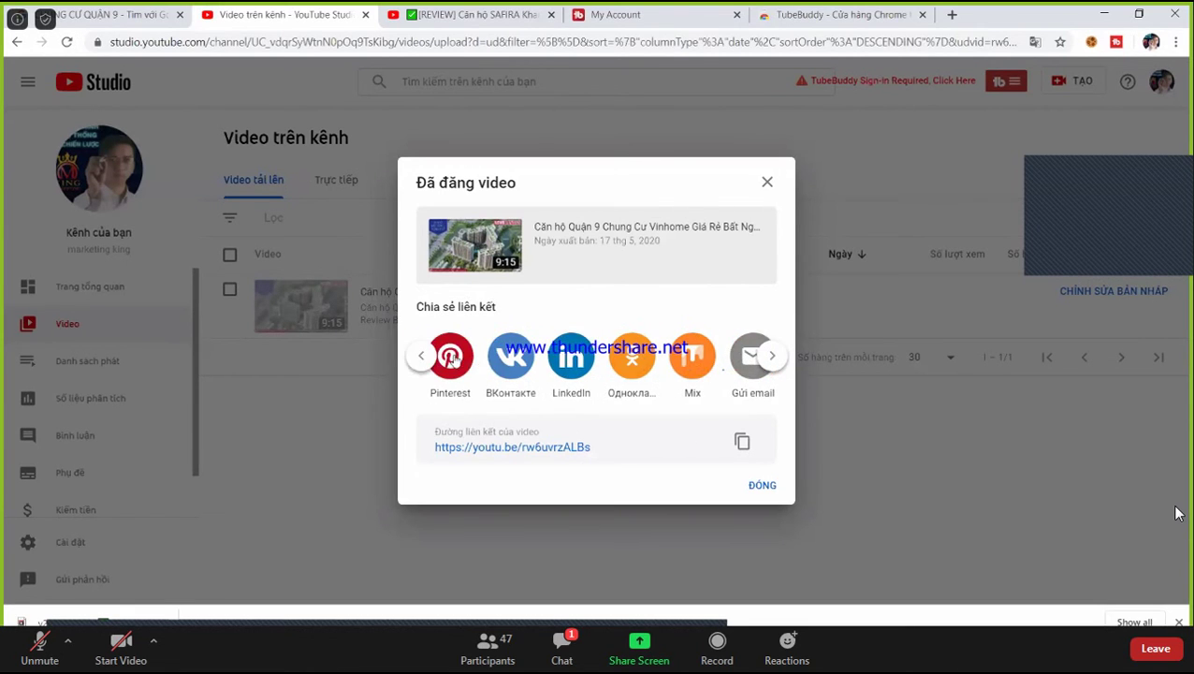
pyautogui.click(423, 356)
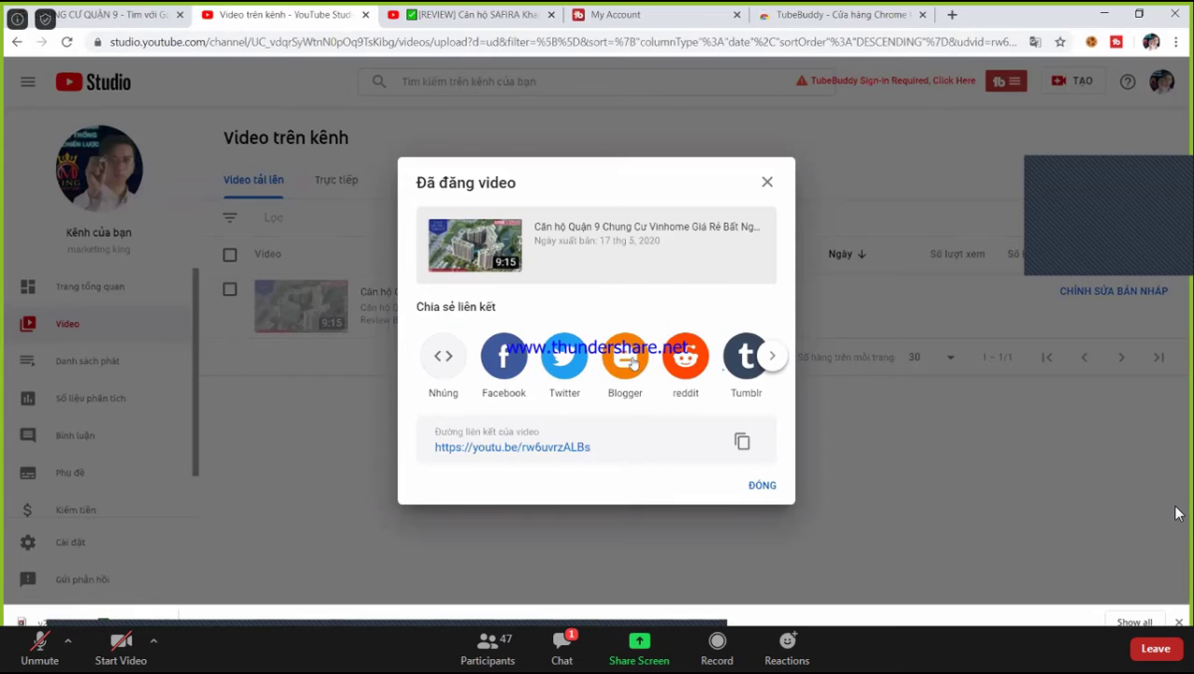
# Share the published video to Blogger and verify the channel's Google account by entering its password
pyautogui.click(629, 363)
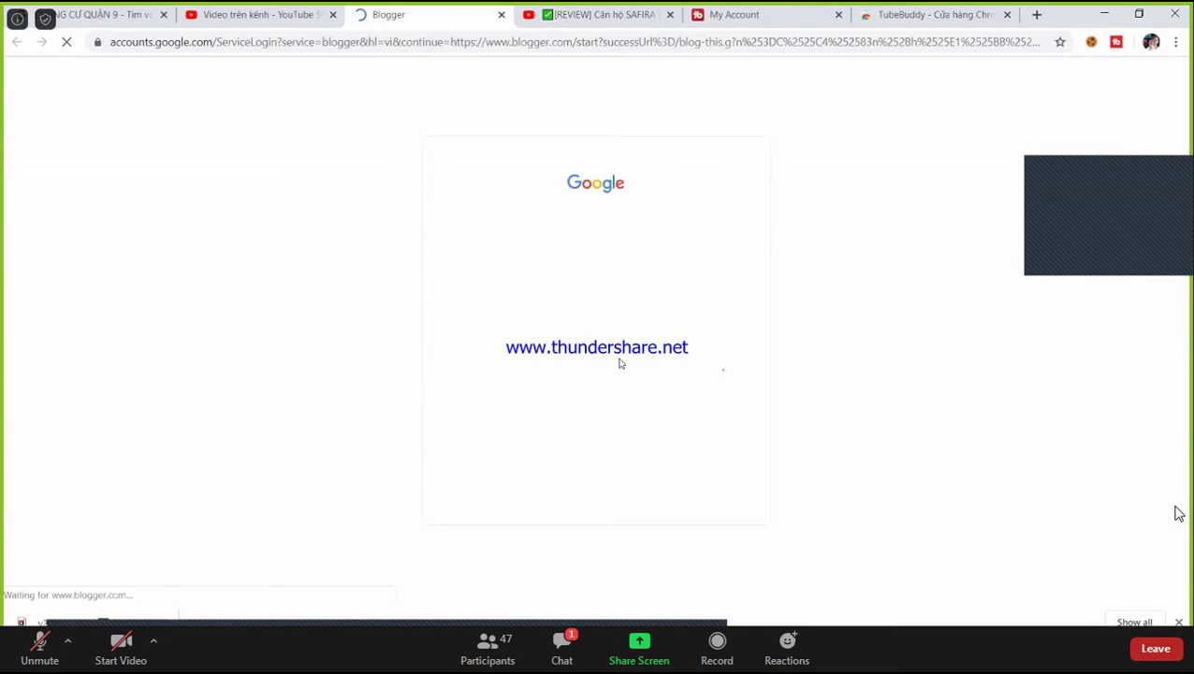
pyautogui.click(675, 372)
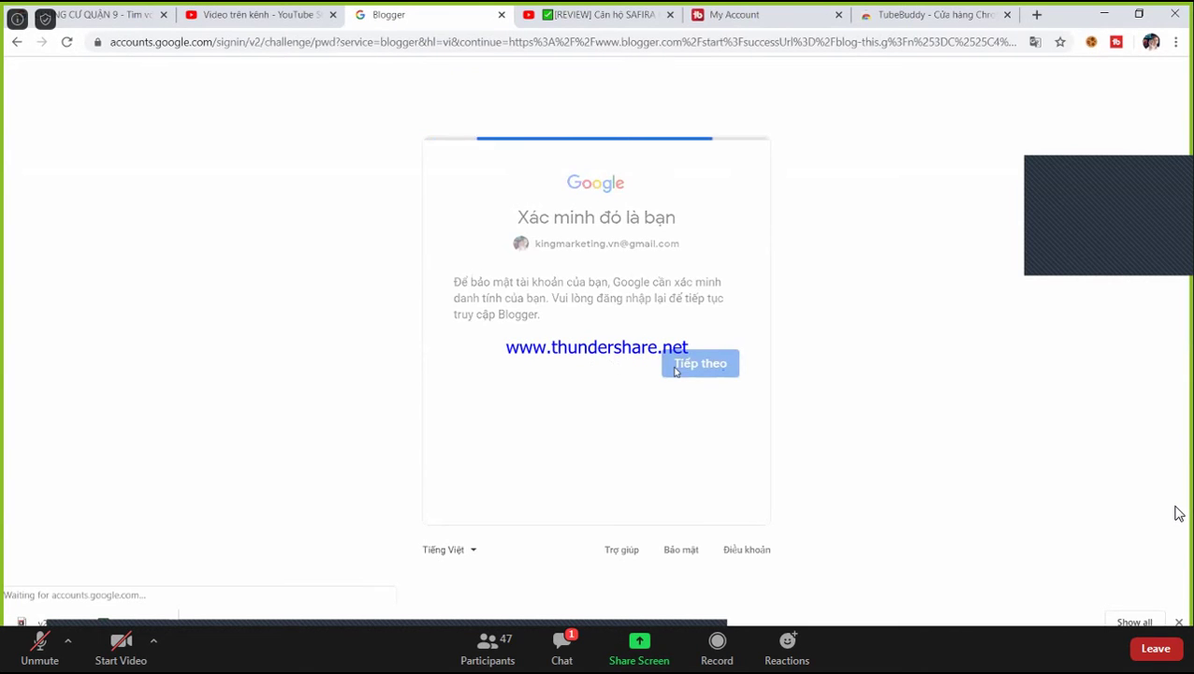
pyautogui.click(547, 381)
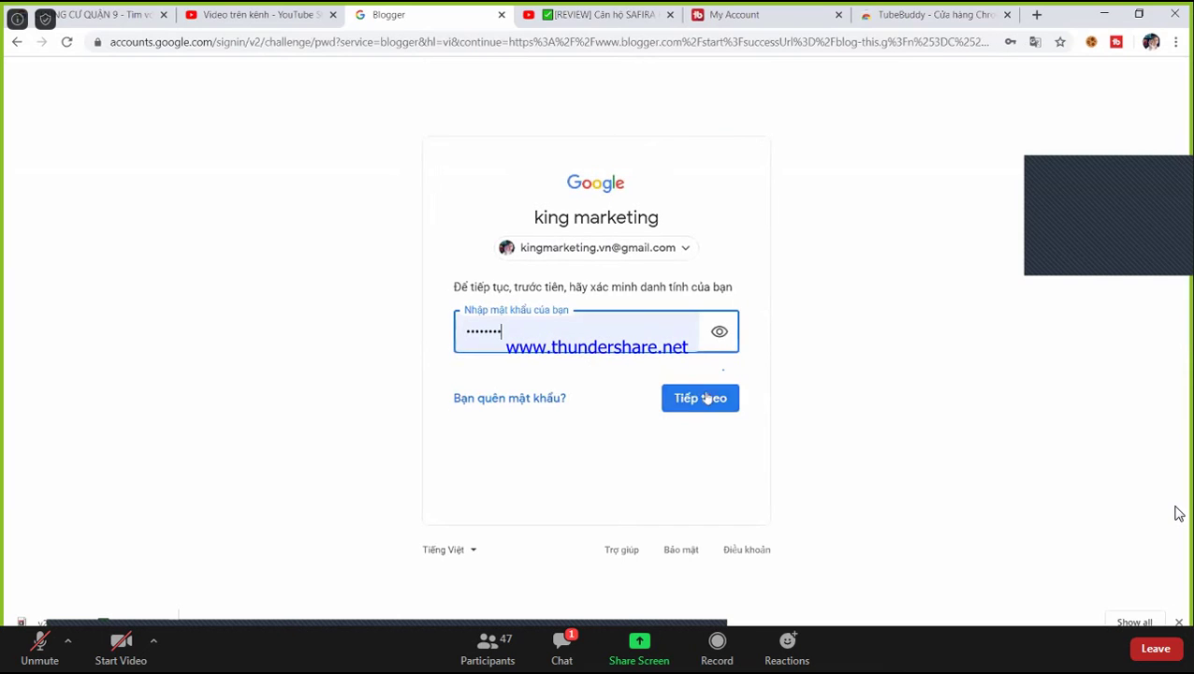
pyautogui.click(704, 399)
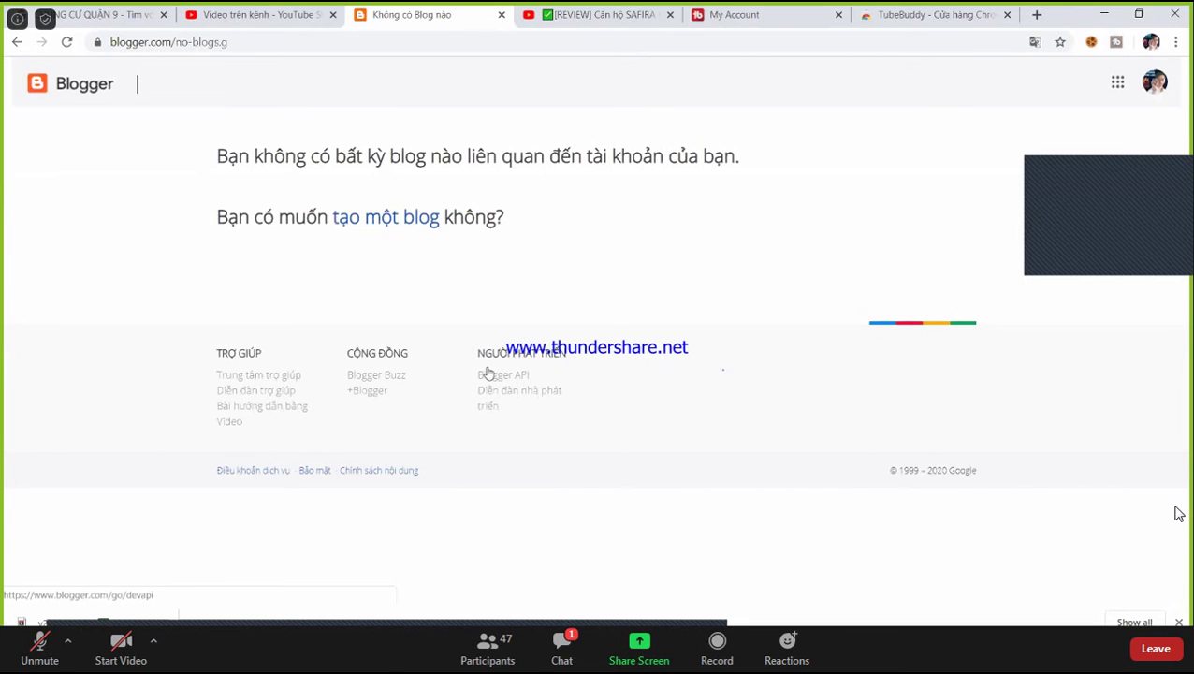
# Start creating a blog and set up the Blogger profile with the display name "Bất Động Sản"
pyautogui.click(384, 225)
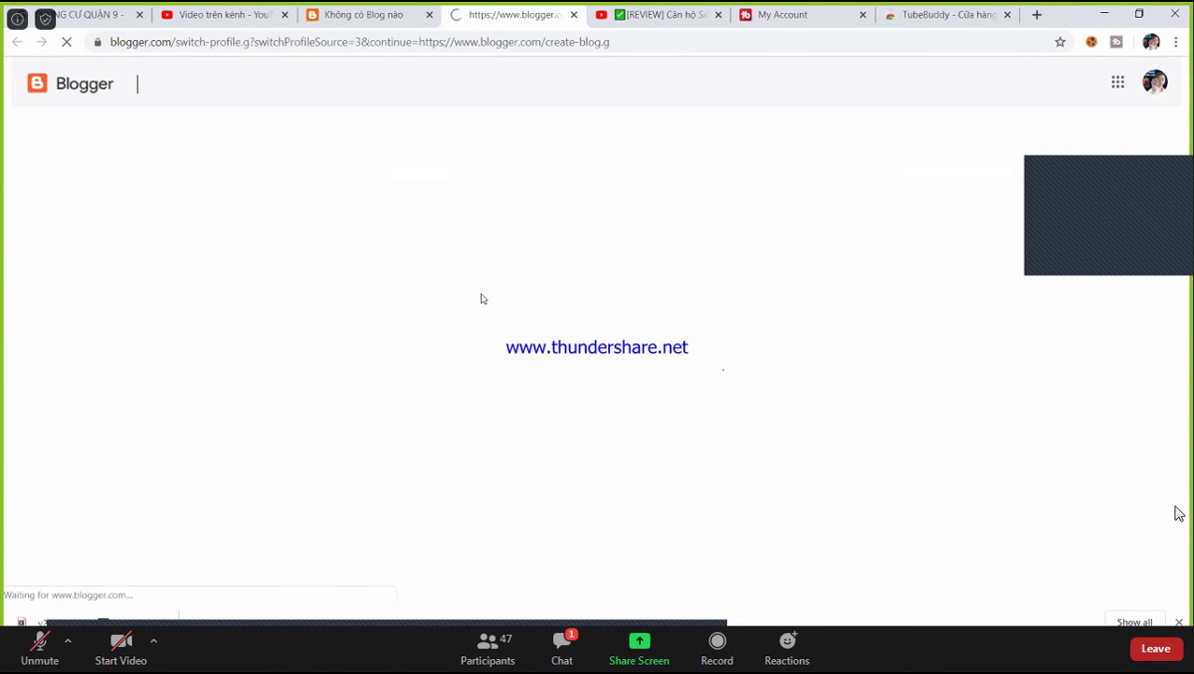
pyautogui.click(337, 338)
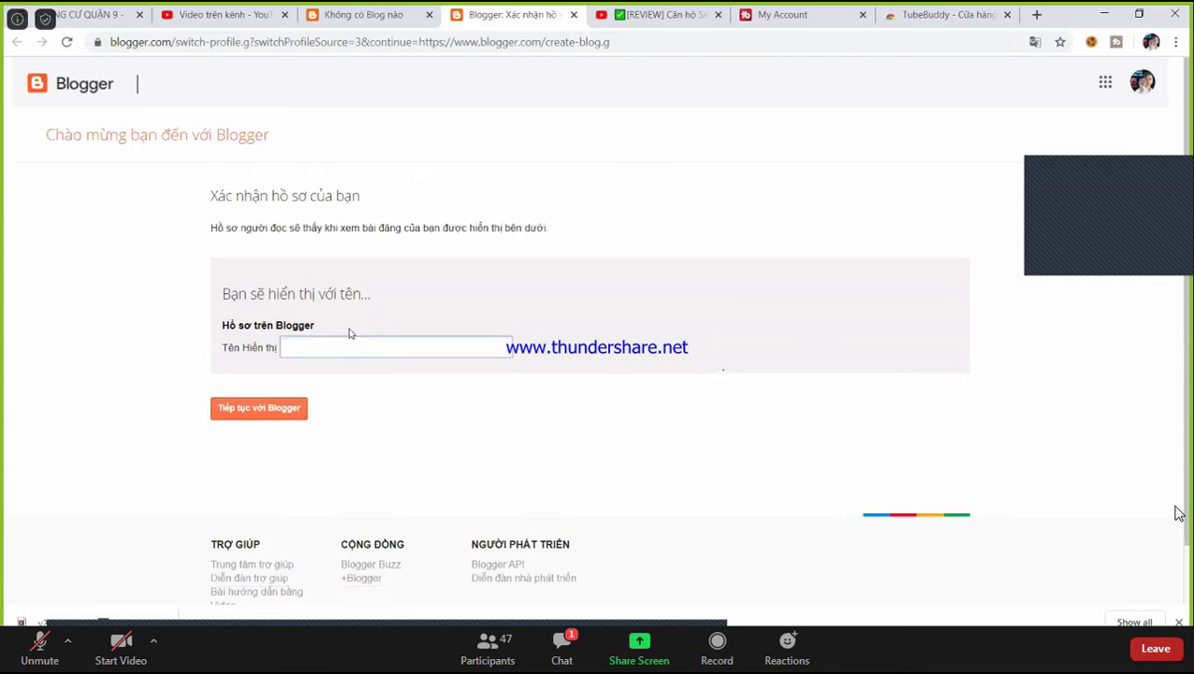
pyautogui.write('Chung')
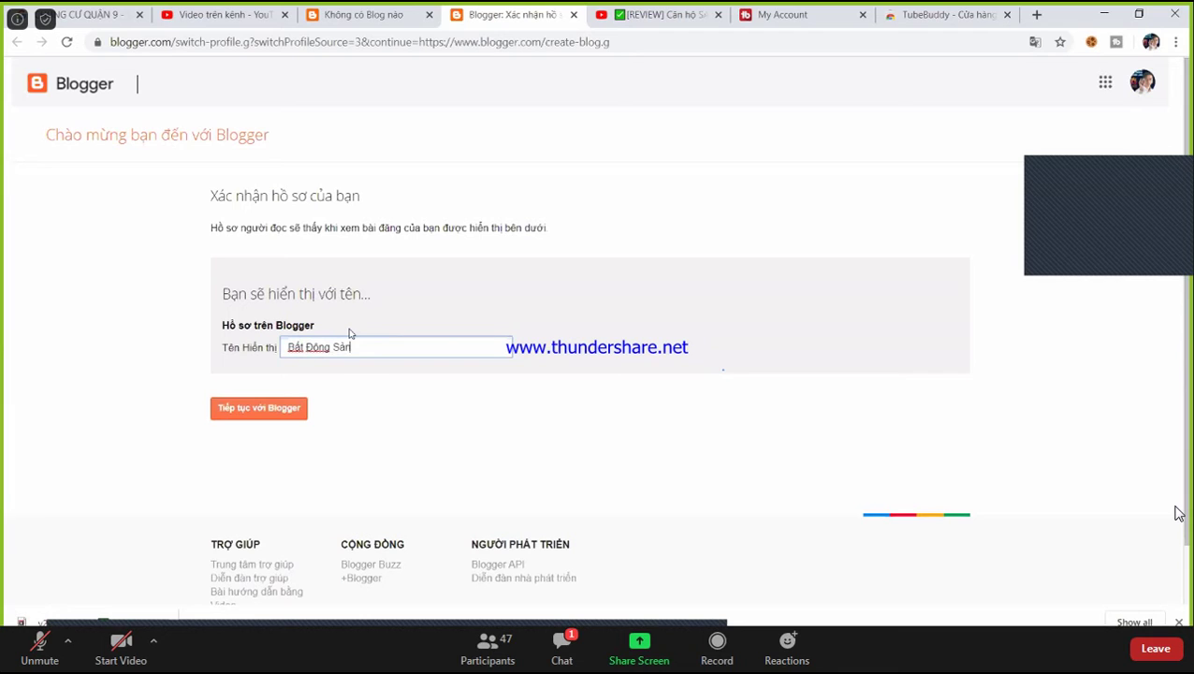
pyautogui.click(284, 408)
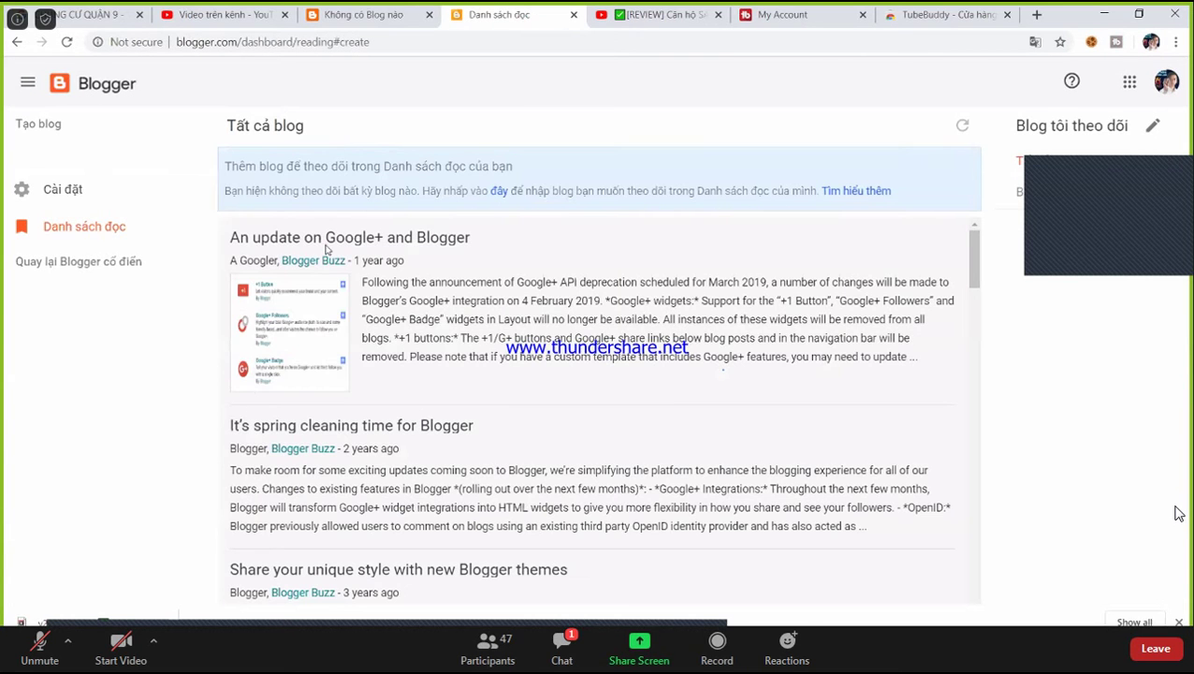
pyautogui.scroll(-3, 309, 260)
pyautogui.click(31, 82)
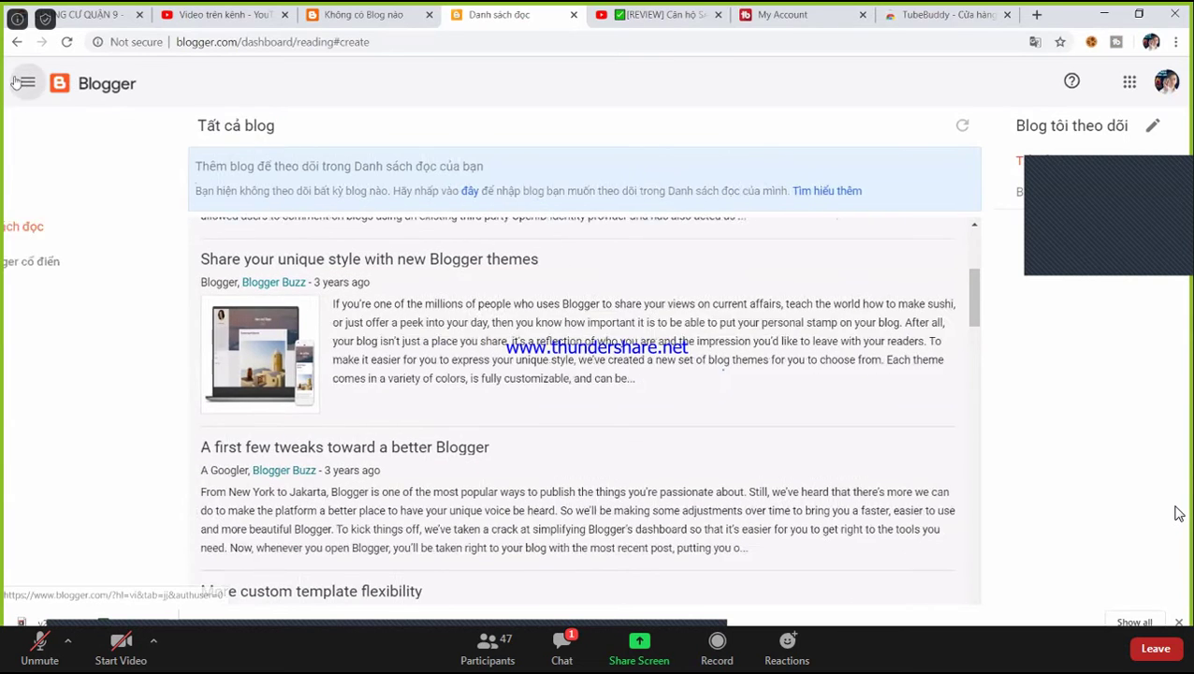
pyautogui.click(72, 86)
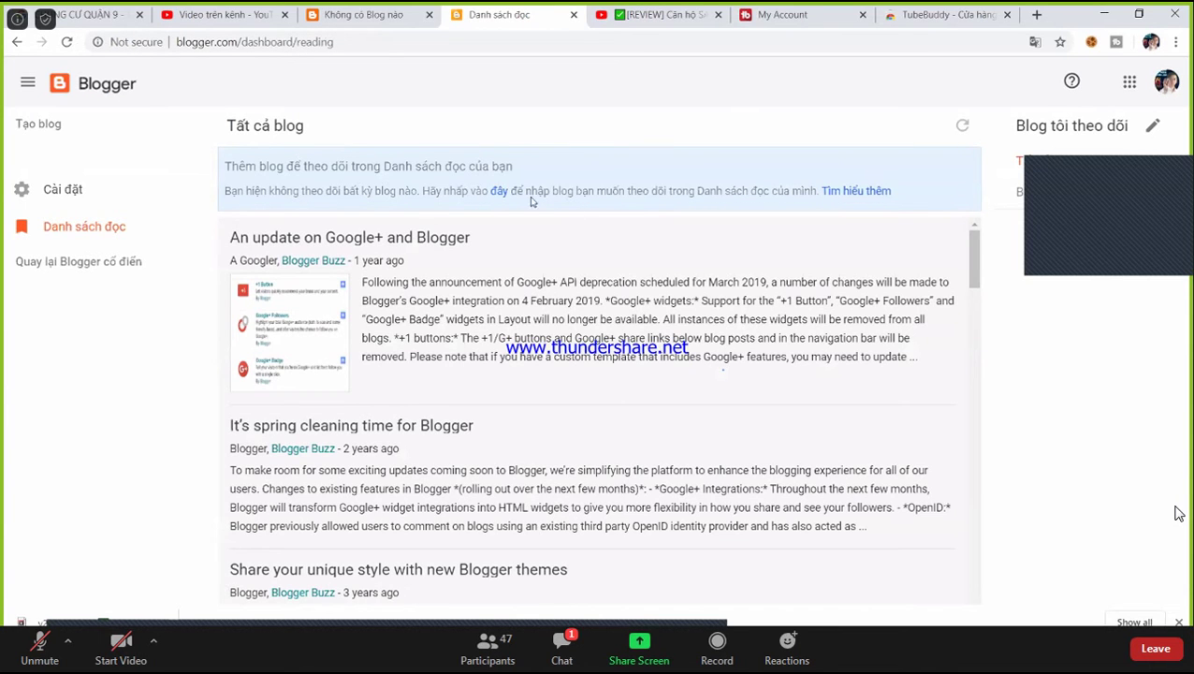
pyautogui.scroll(-12, 627, 258)
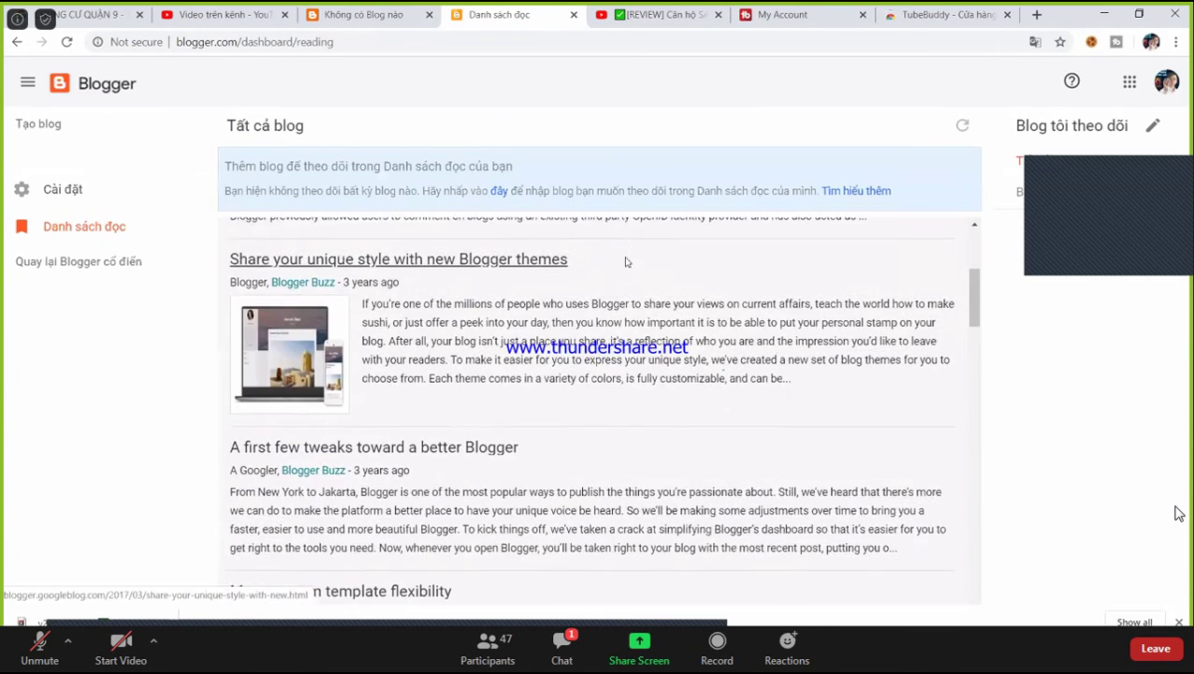
# Close the leftover no-blog page, share the published video to Blogger again and retry creating a blog
pyautogui.click(361, 13)
pyautogui.click(428, 14)
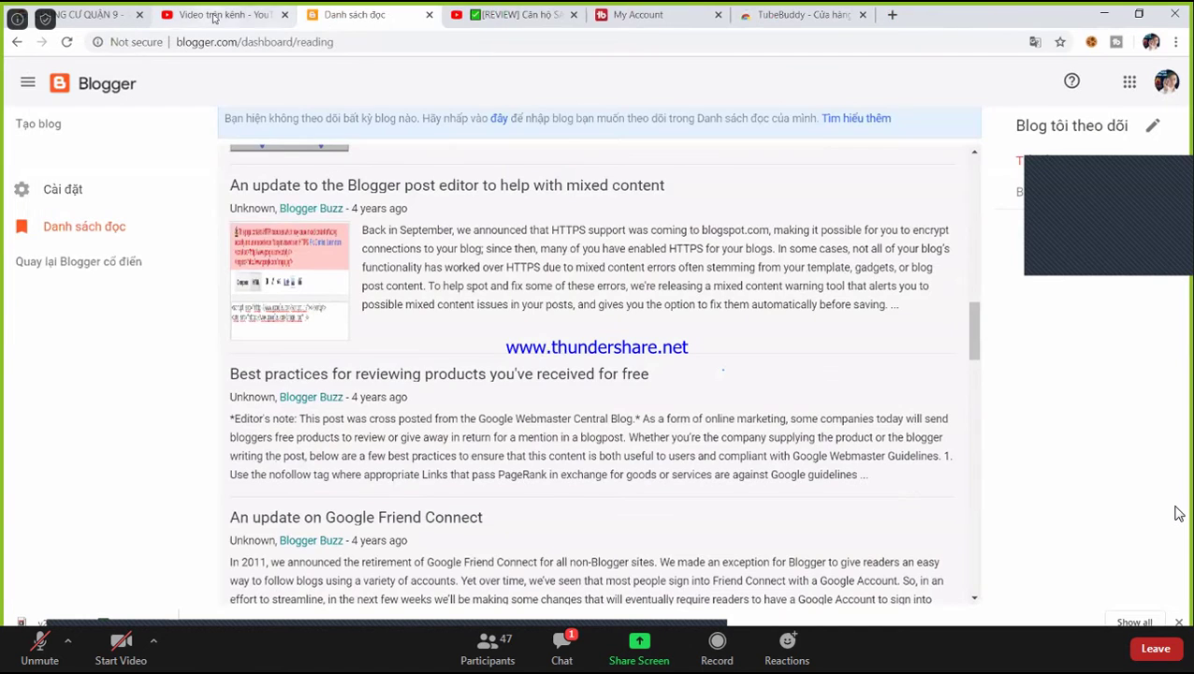
pyautogui.click(225, 14)
pyautogui.click(626, 367)
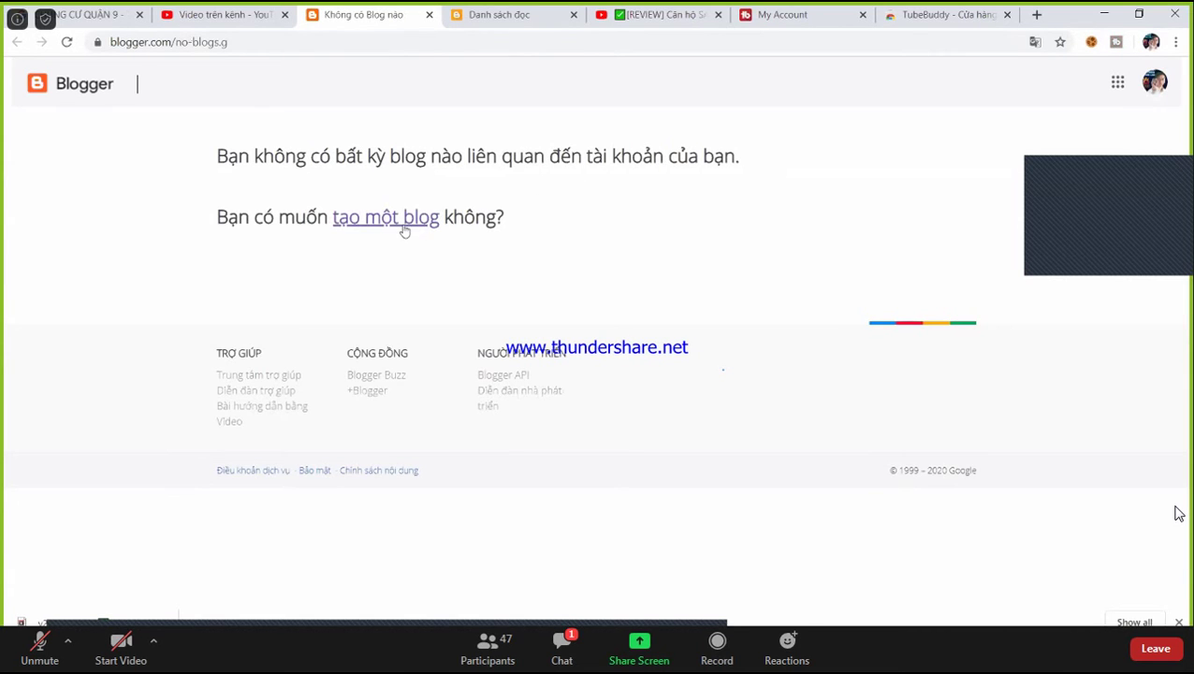
pyautogui.click(402, 224)
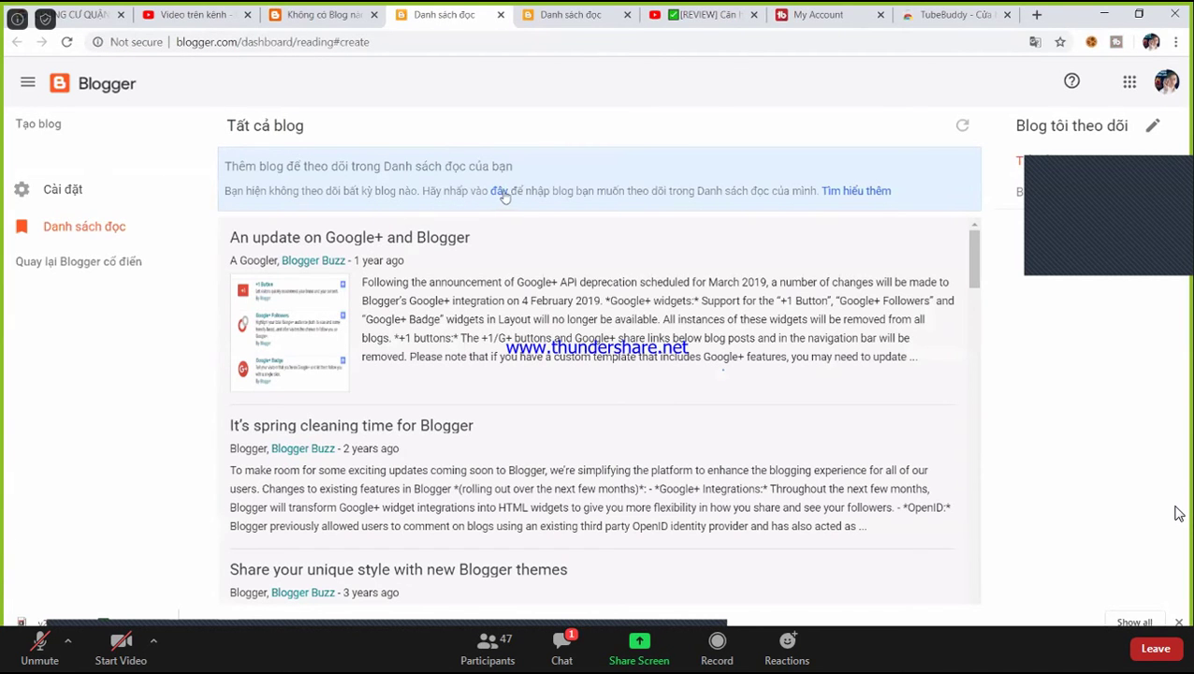
pyautogui.click(500, 191)
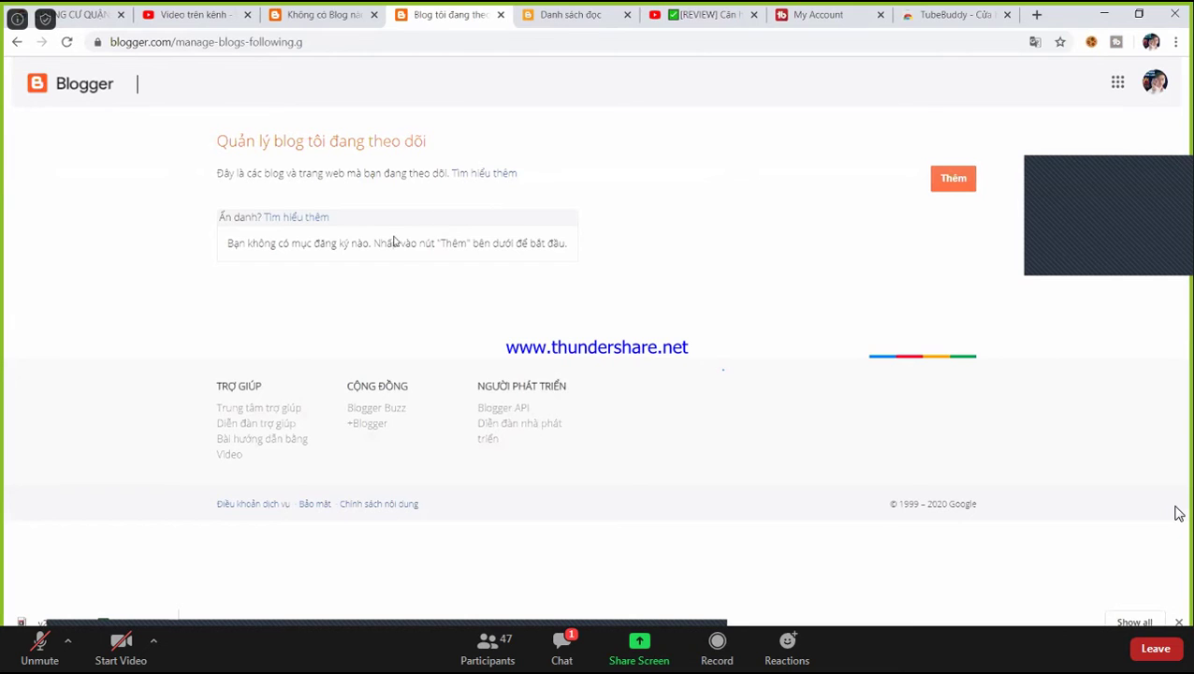
pyautogui.click(950, 179)
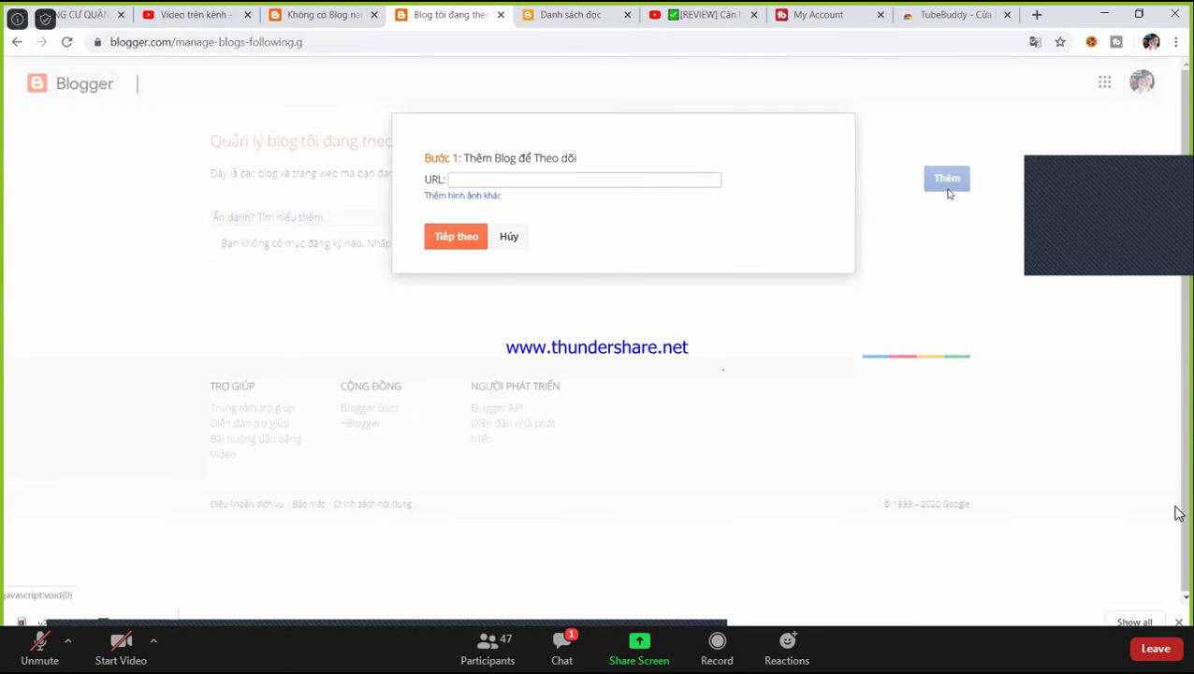
pyautogui.click(509, 237)
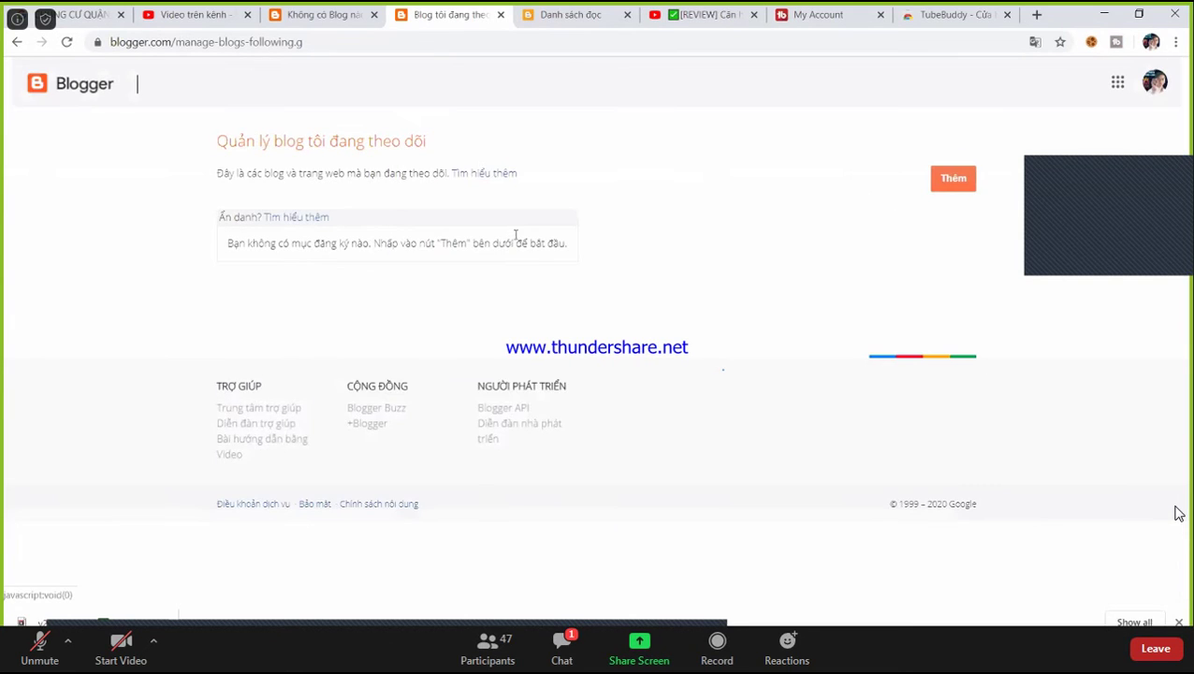
pyautogui.click(107, 84)
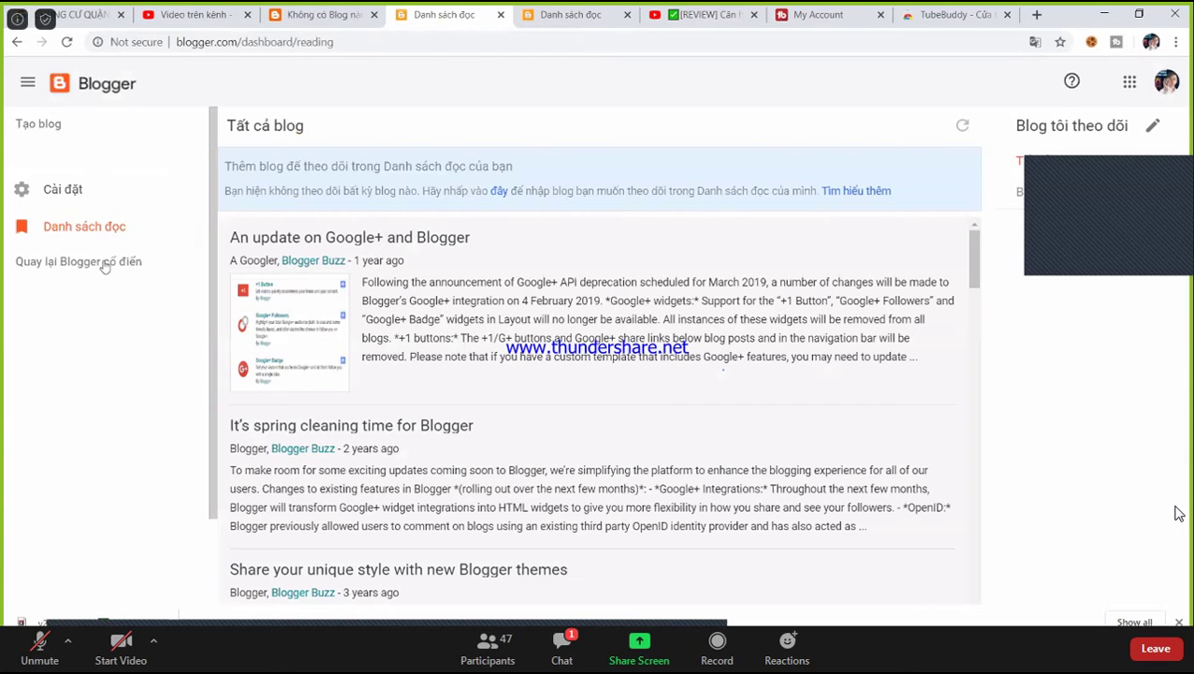
# Switch back to classic Blogger and open its welcome page (Chào mừng)
pyautogui.click(105, 263)
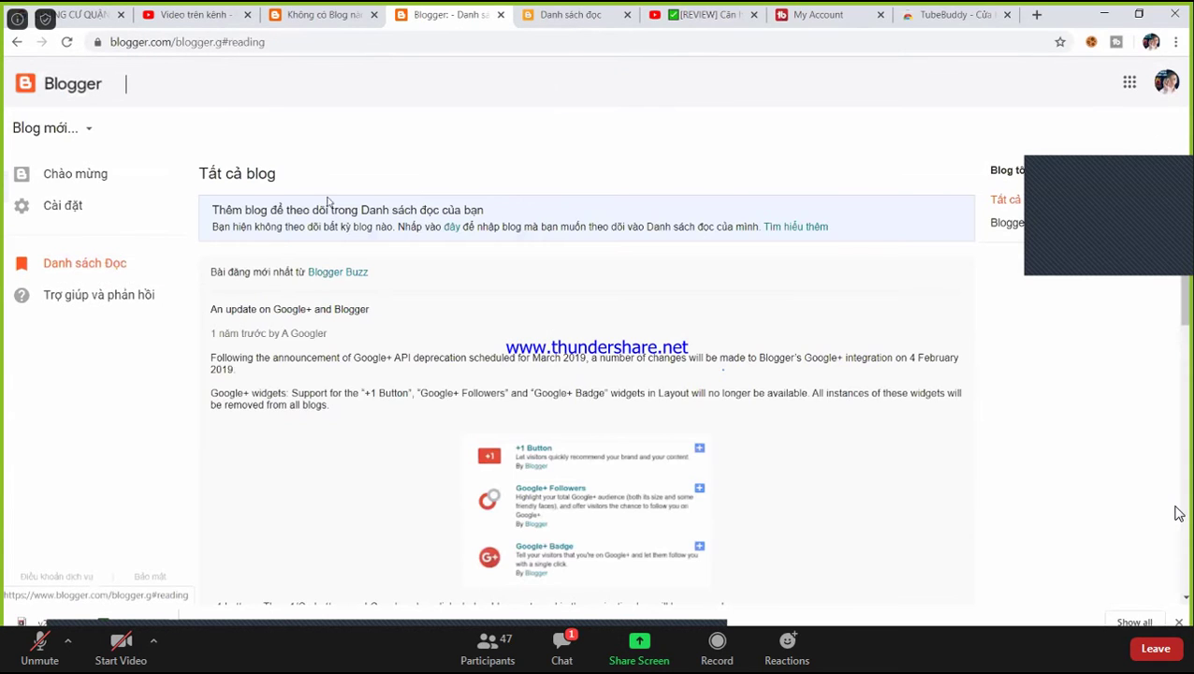
pyautogui.scroll(-5, 289, 217)
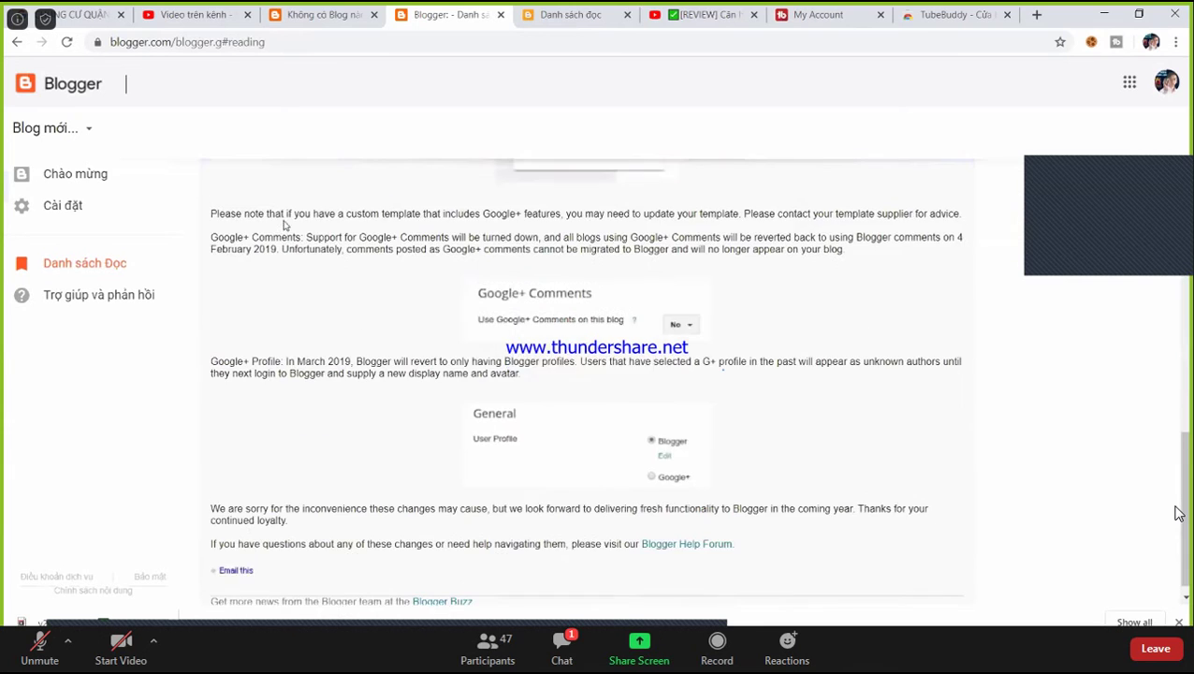
pyautogui.scroll(5, 286, 224)
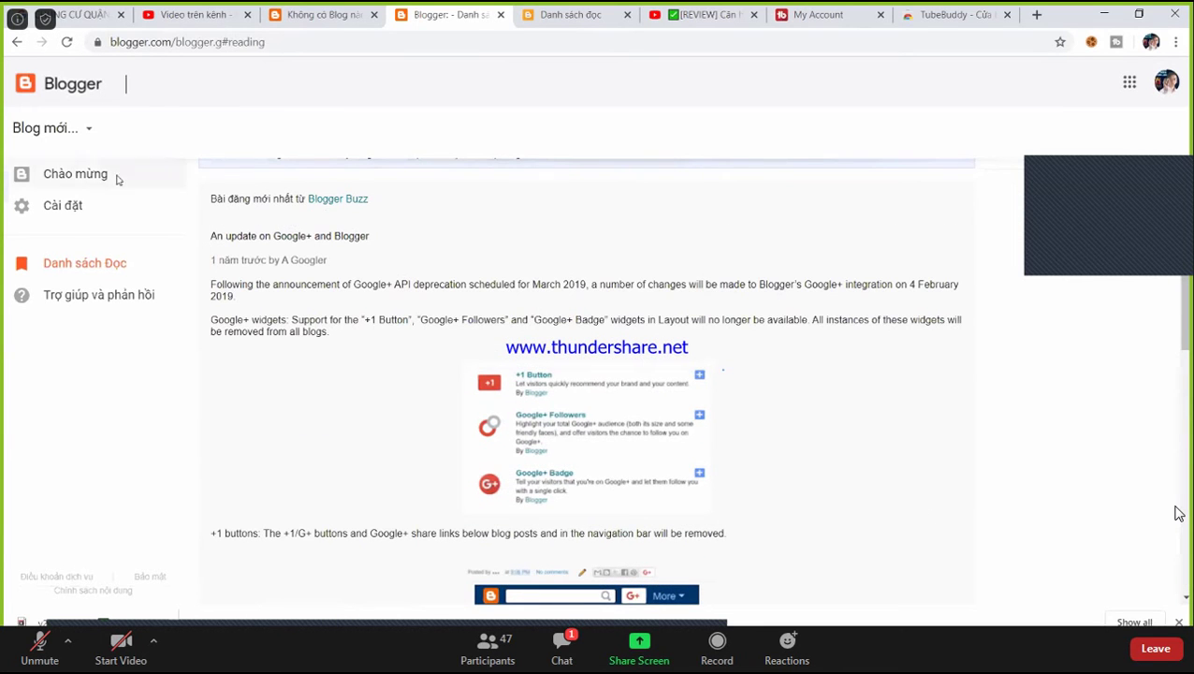
pyautogui.click(82, 174)
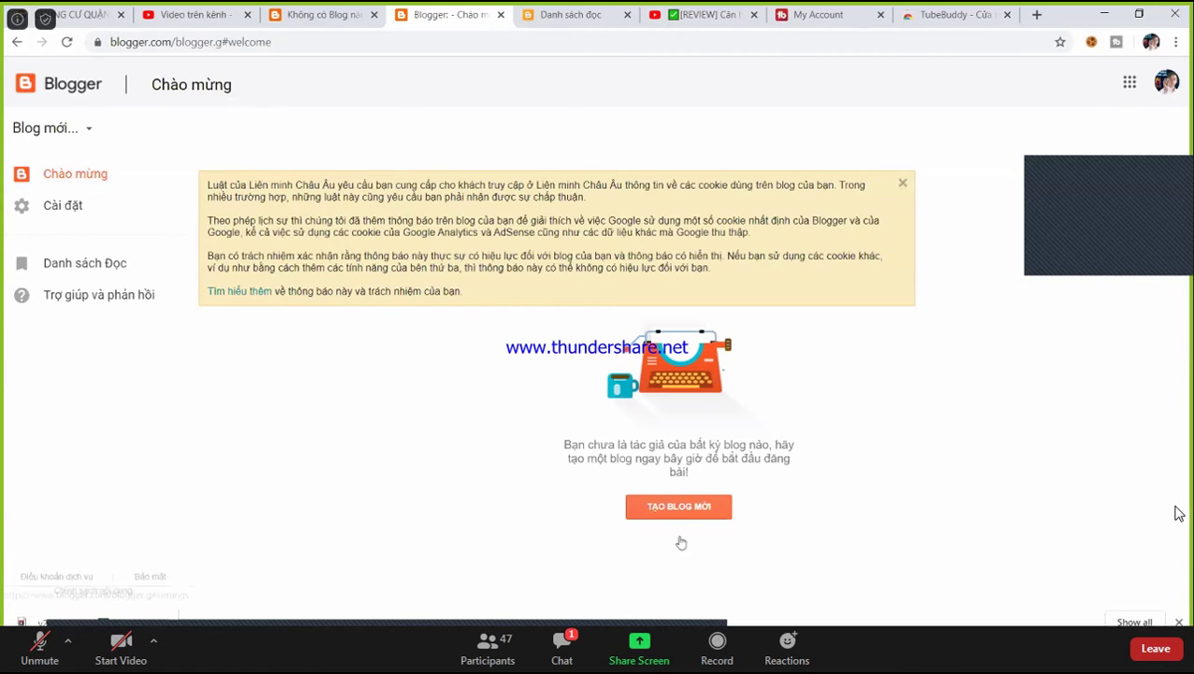
# Create a new blog titled "Bất Động Sản" with the address batdongsanquan99999.blogspot.com and the Soho theme
pyautogui.click(688, 505)
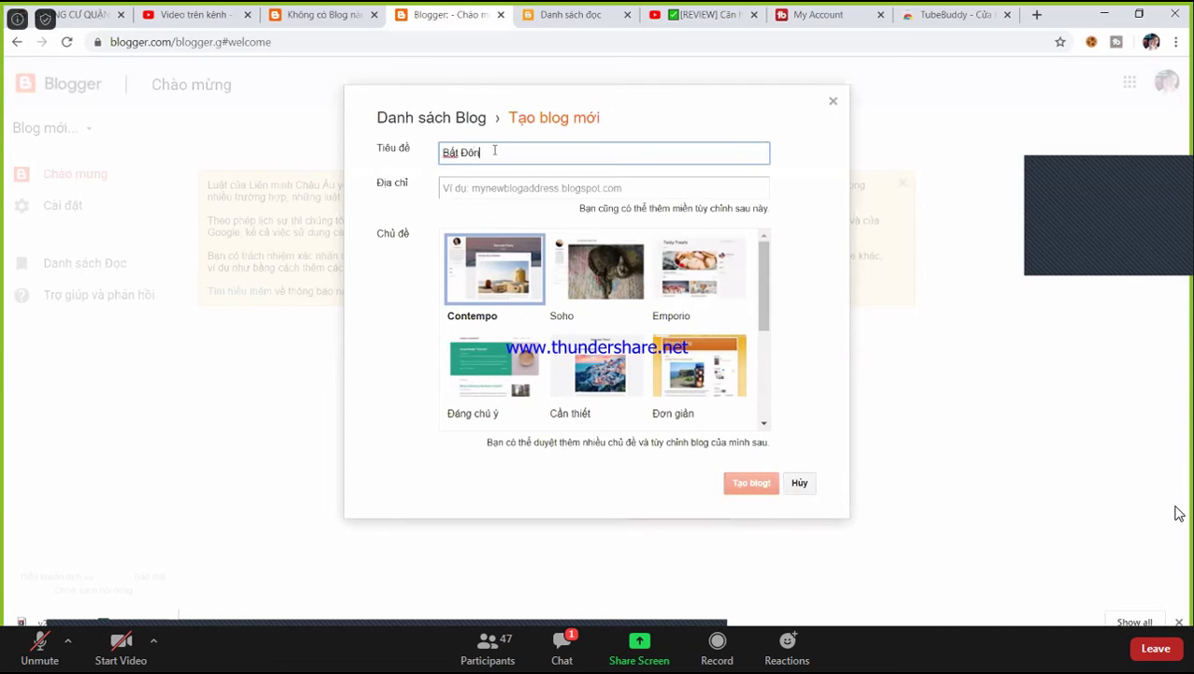
pyautogui.press('Tab')
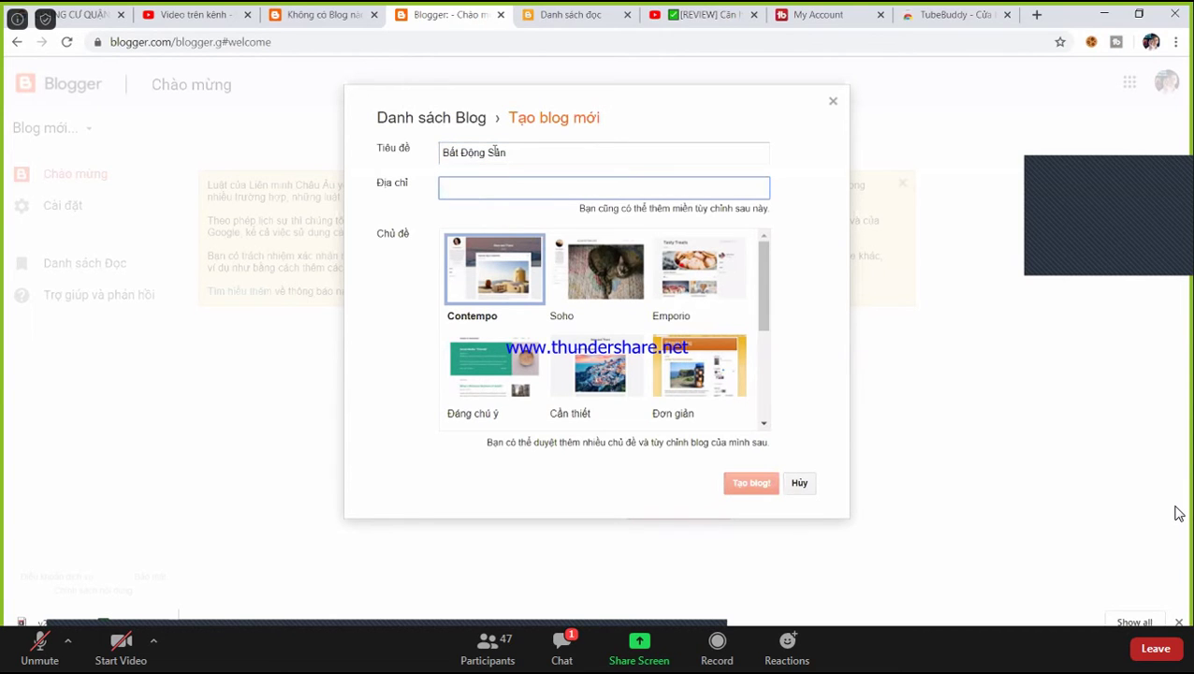
pyautogui.write('batdongsanquan99999')
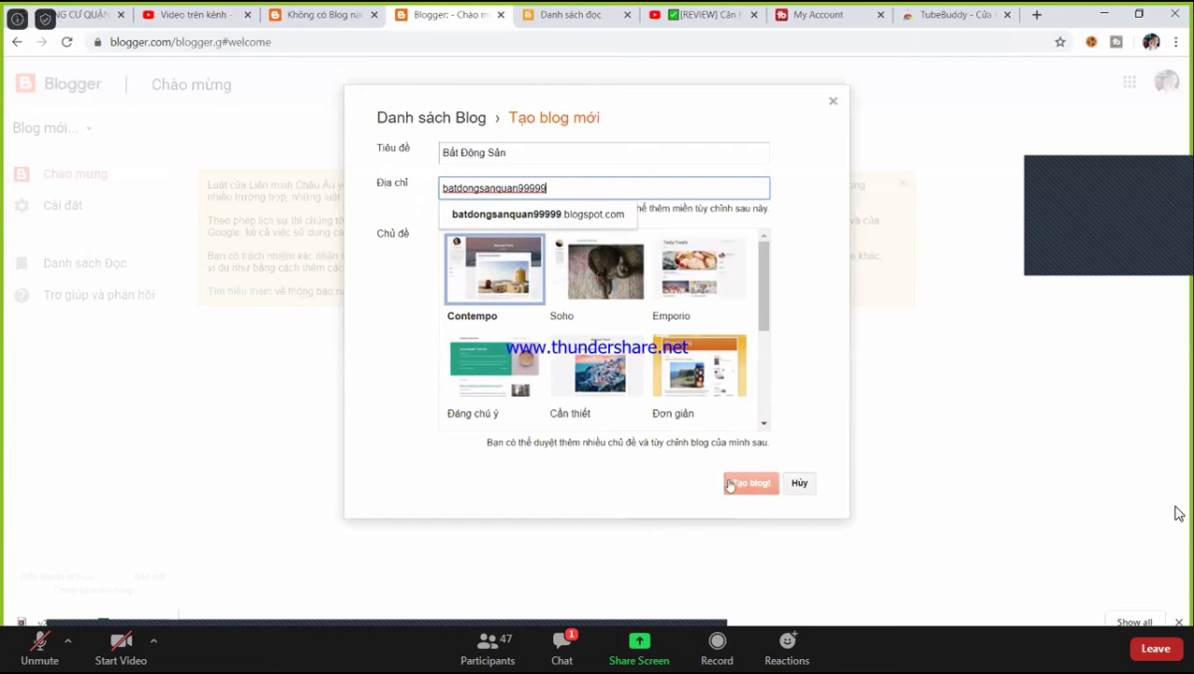
pyautogui.click(587, 372)
pyautogui.click(615, 287)
pyautogui.click(738, 482)
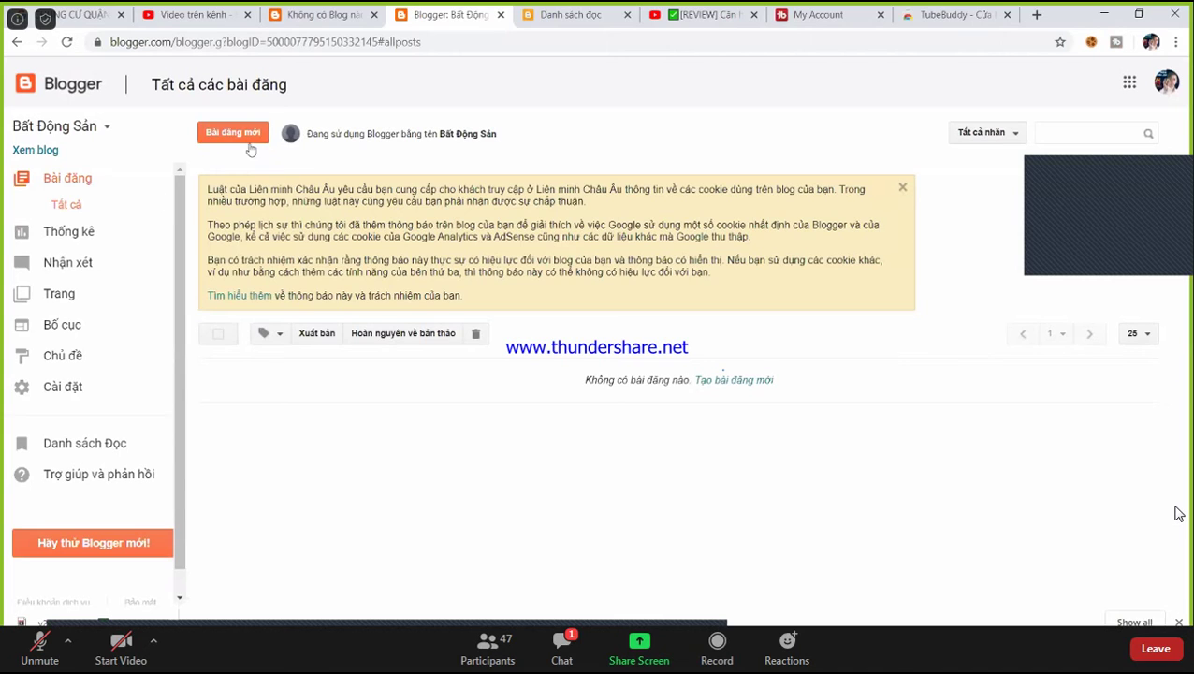
# Share the YouTube video to Blogger again and publish the prefilled post to the Bất Động Sản blog
pyautogui.click(251, 133)
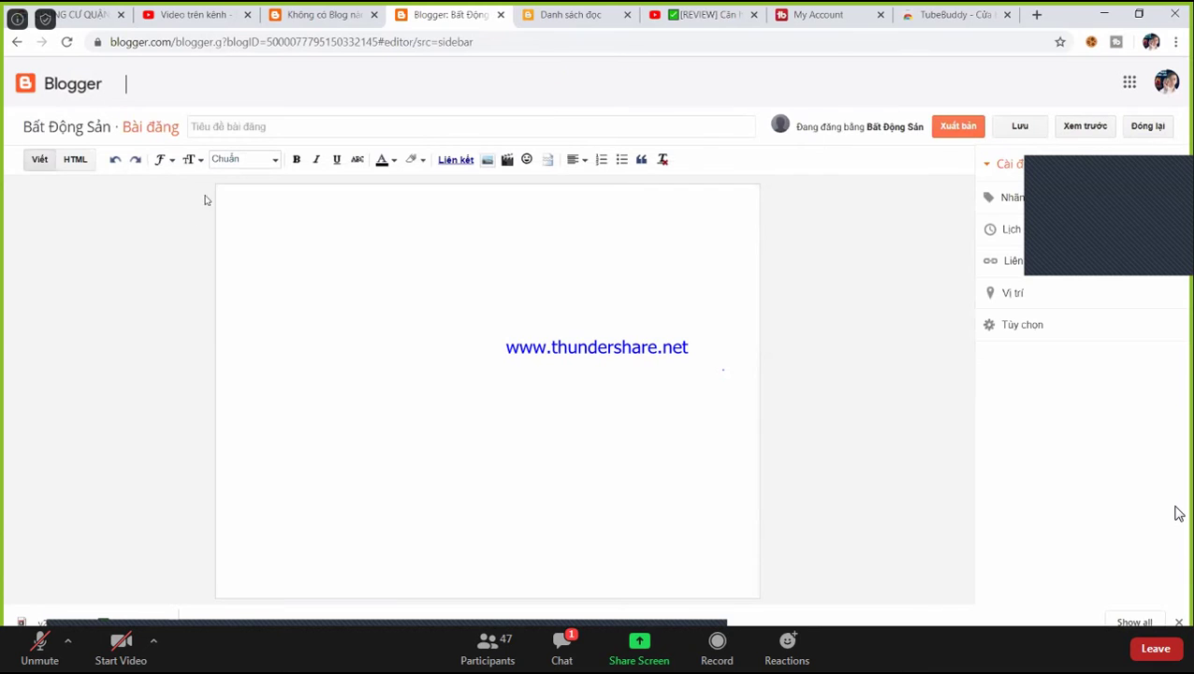
pyautogui.click(195, 14)
pyautogui.click(631, 372)
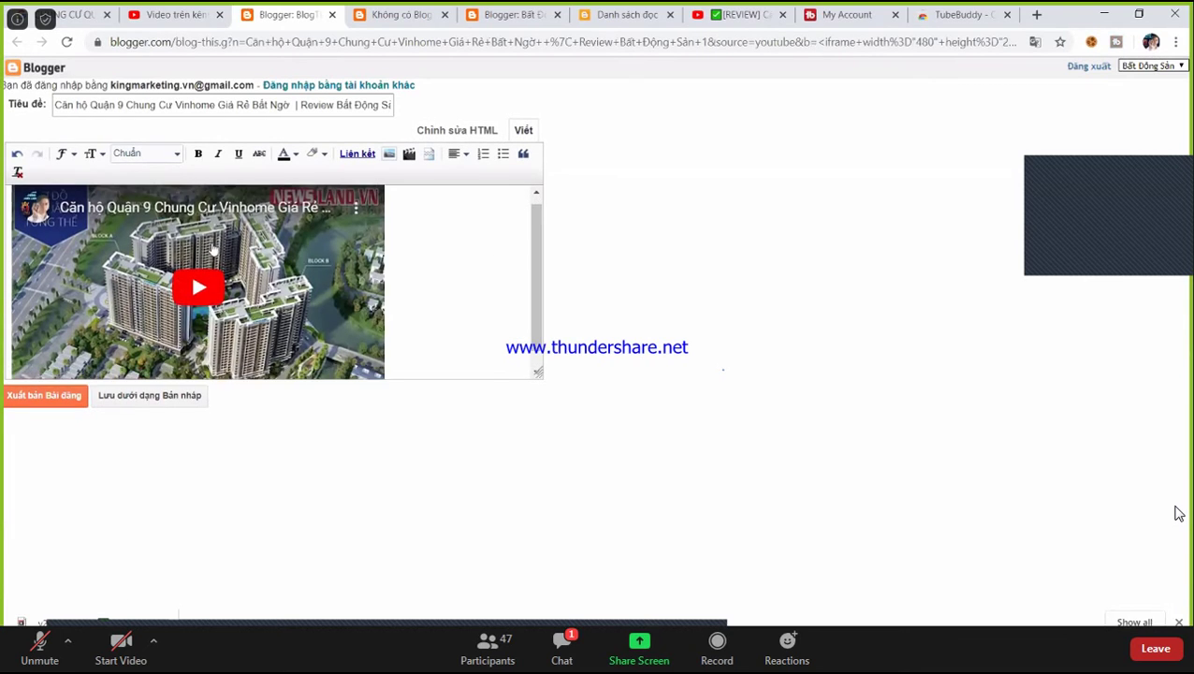
pyautogui.click(63, 396)
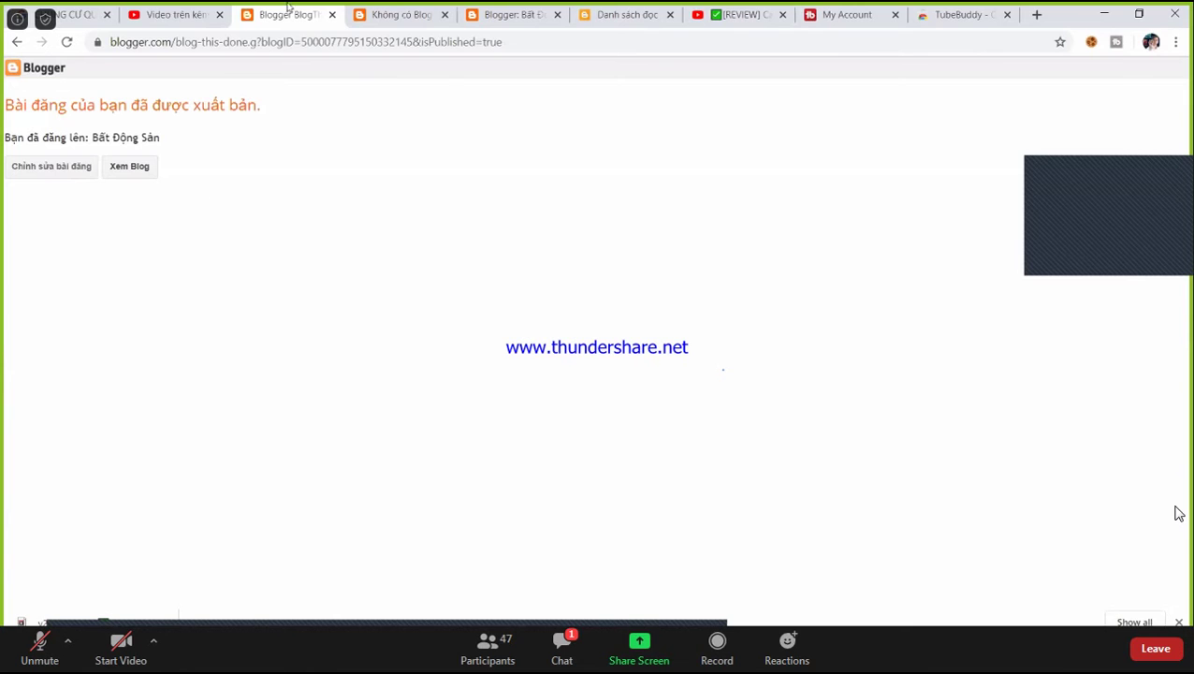
# Close the two leftover Blogger pages and dismiss YouTube Studio's published-video sharing dialog and the tip
pyautogui.middleClick(400, 19)
pyautogui.middleClick(401, 19)
pyautogui.click(192, 11)
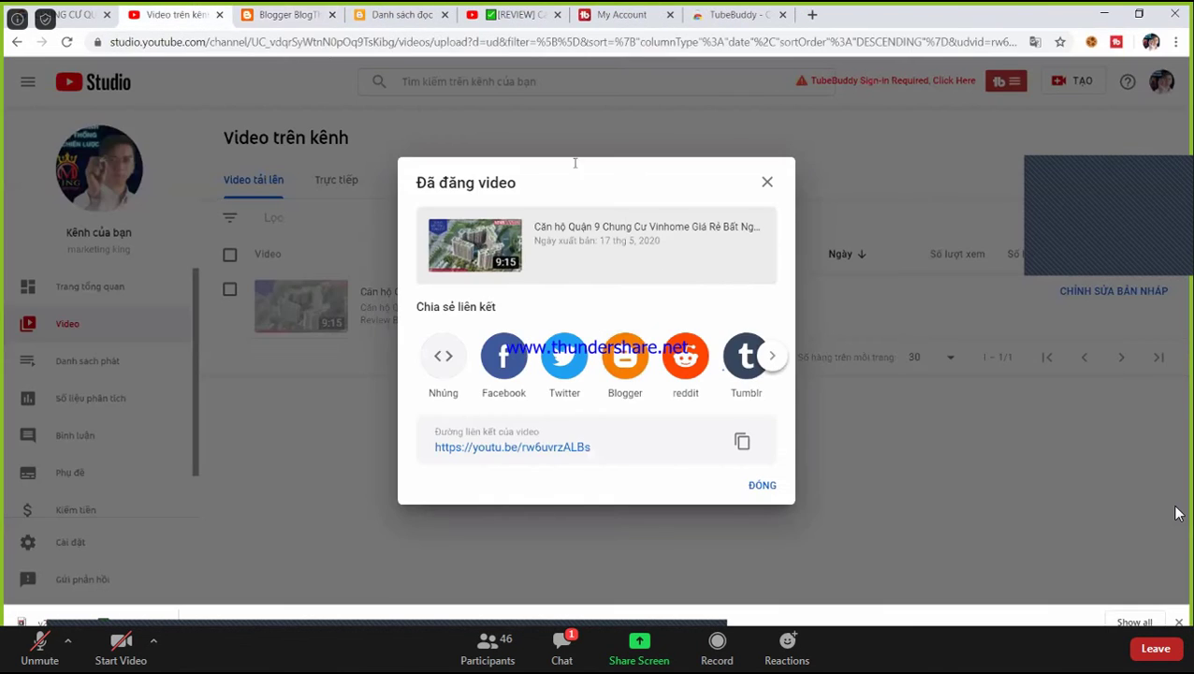
pyautogui.click(773, 356)
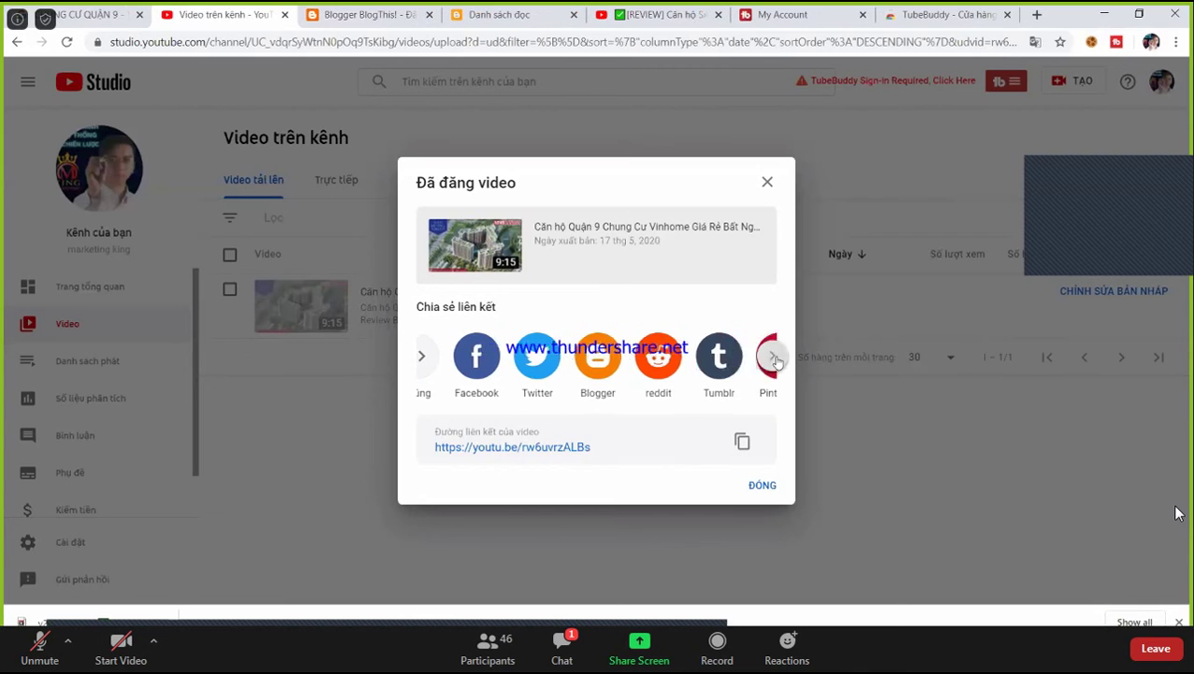
pyautogui.click(421, 356)
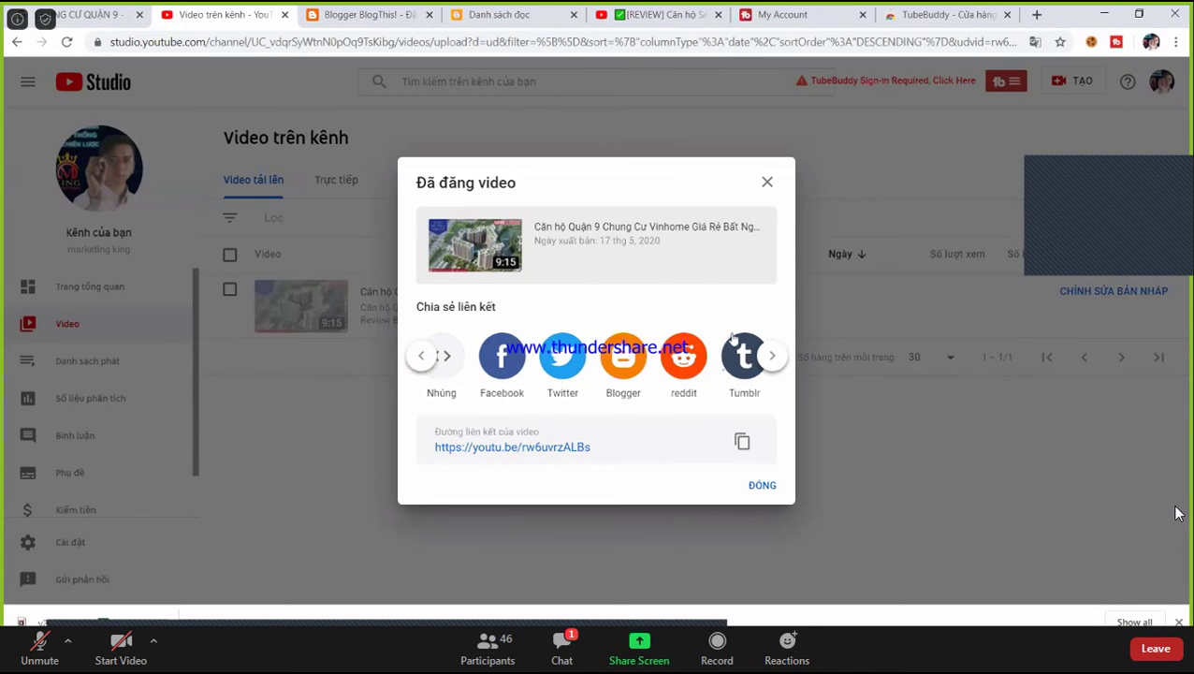
pyautogui.click(767, 182)
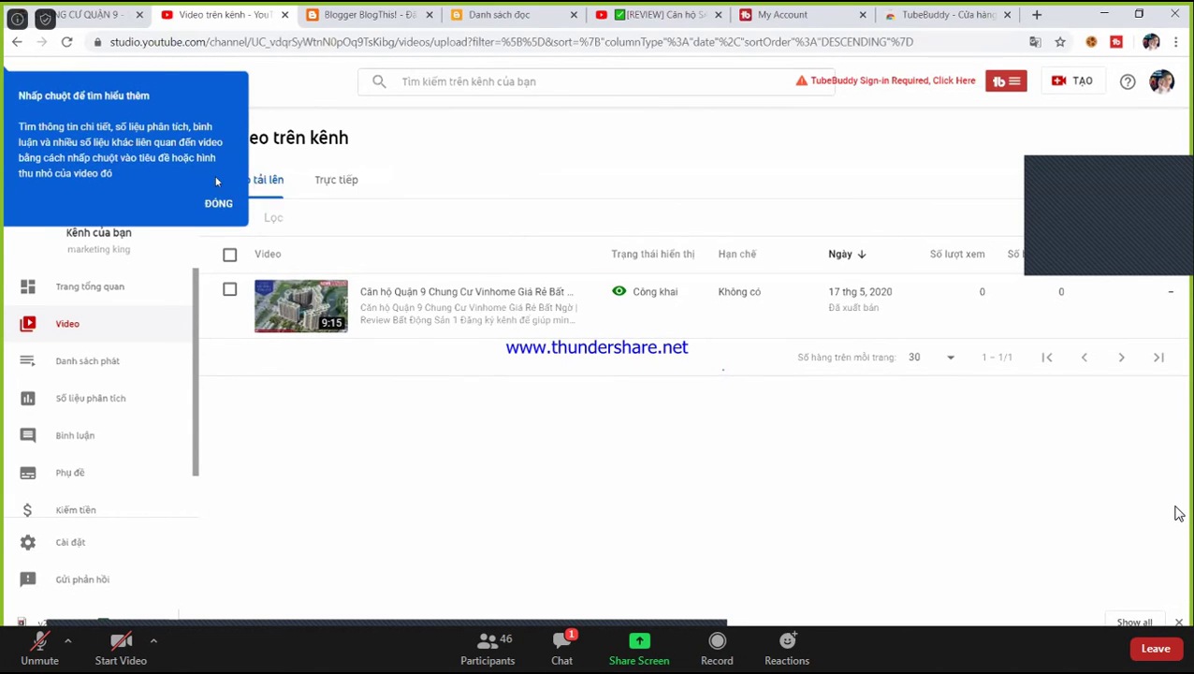
pyautogui.click(218, 204)
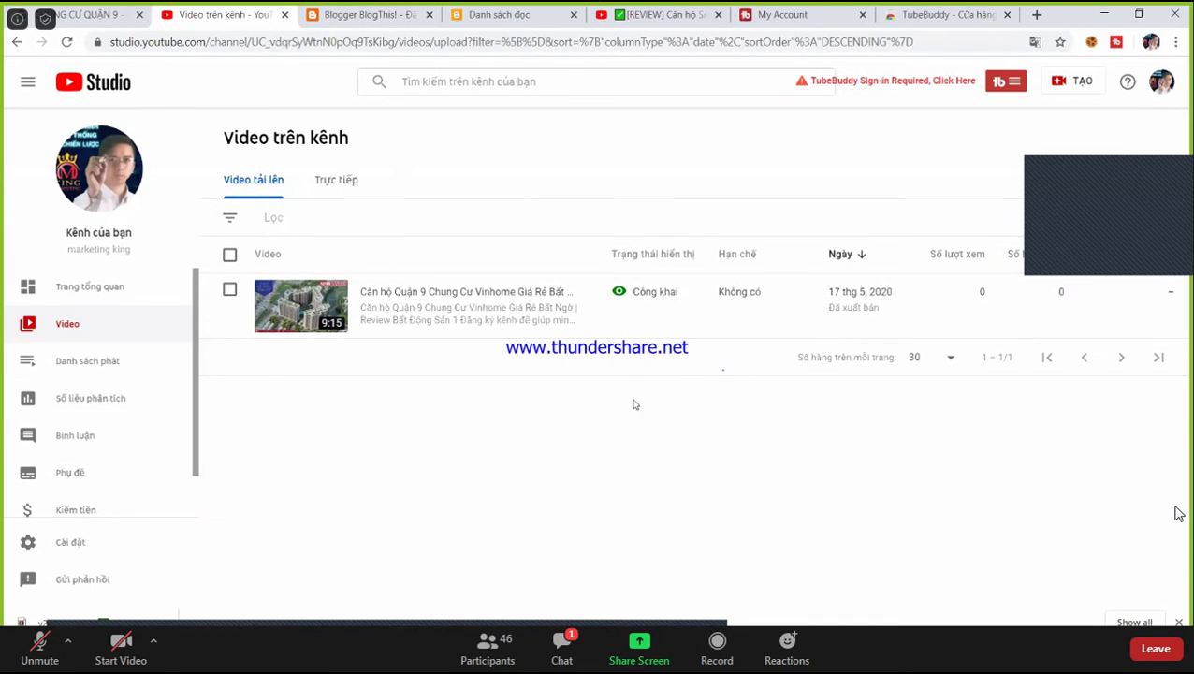
# Open the published video's details and review its title, description, thumbnail and visibility with the side menu collapsed
pyautogui.moveTo(469, 320)
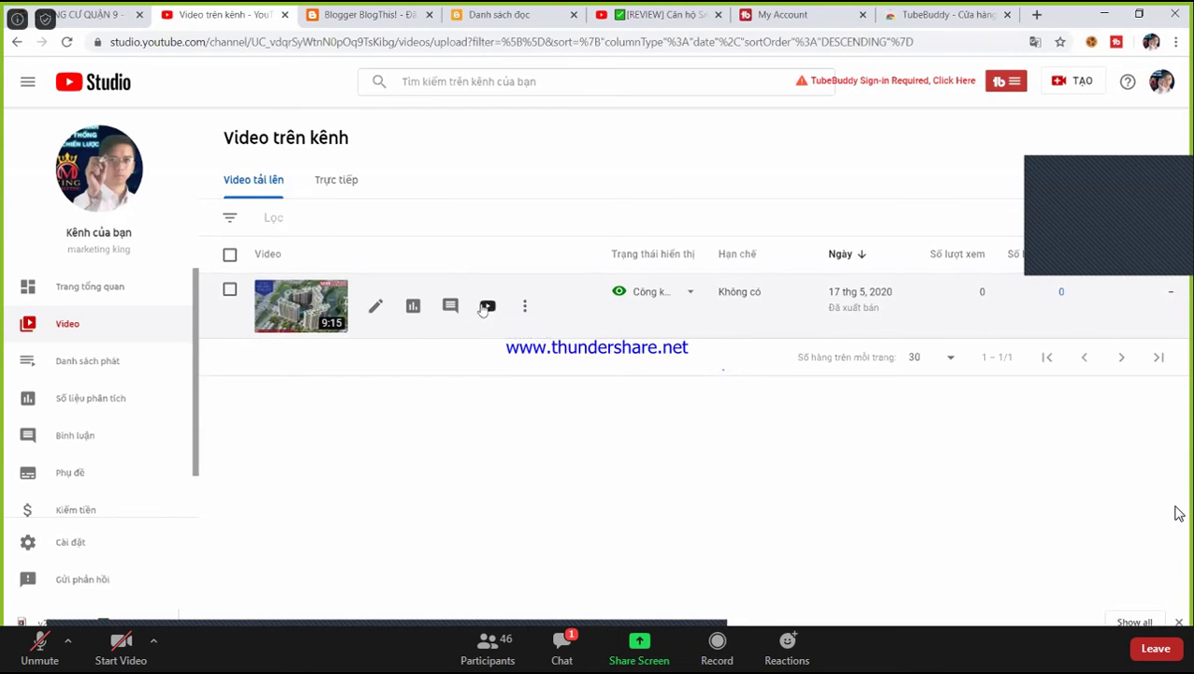
pyautogui.click(291, 301)
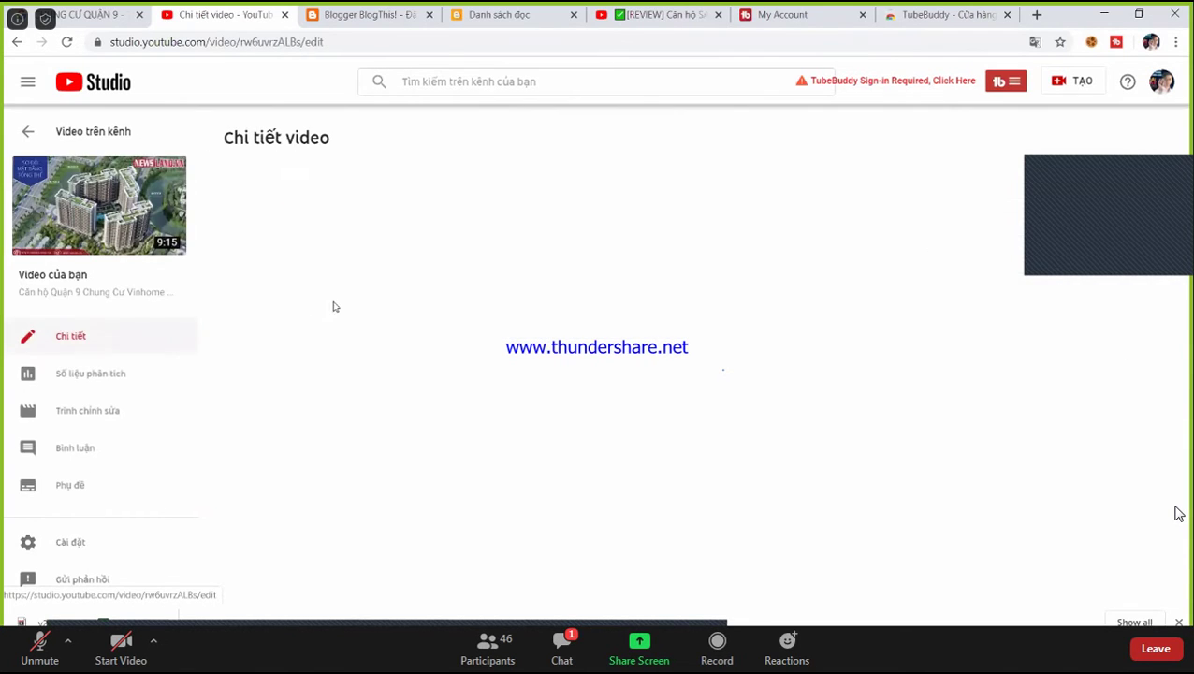
pyautogui.scroll(-7, 854, 389)
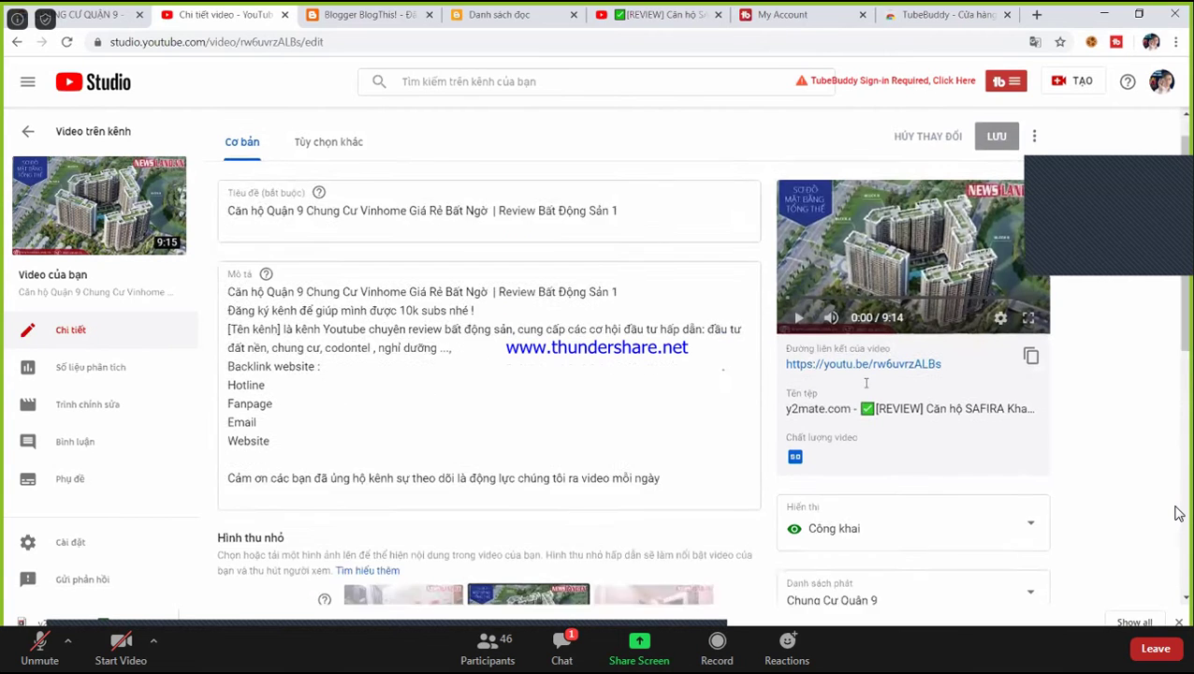
pyautogui.scroll(7, 854, 389)
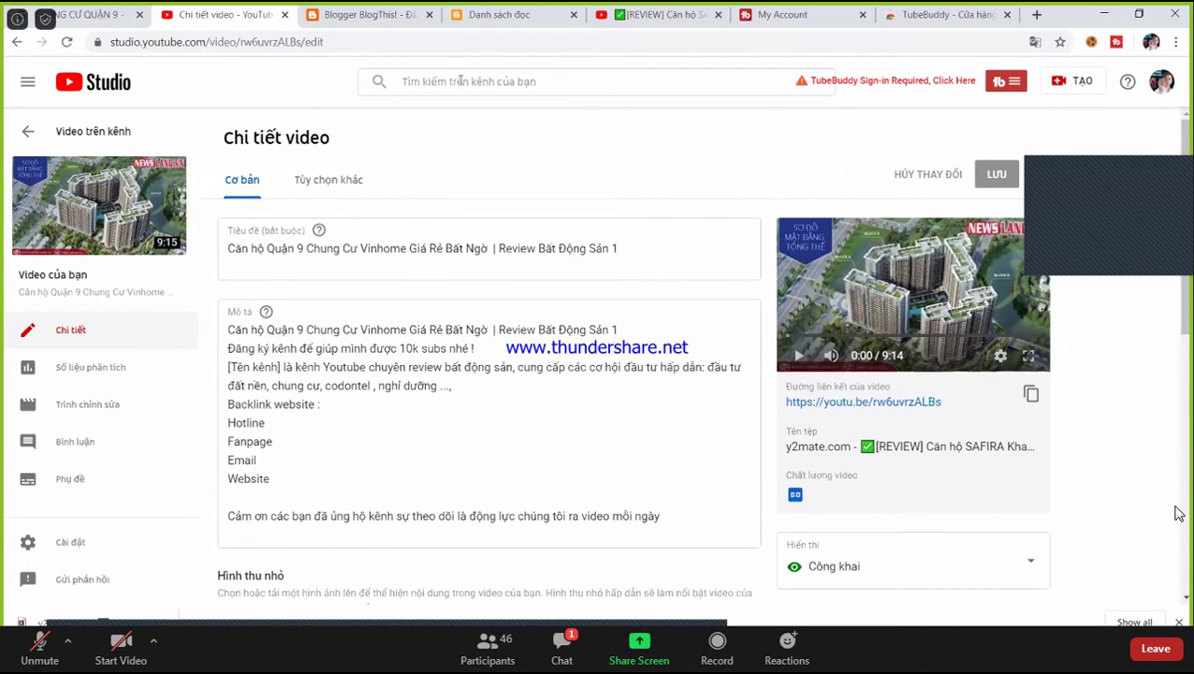
pyautogui.click(27, 82)
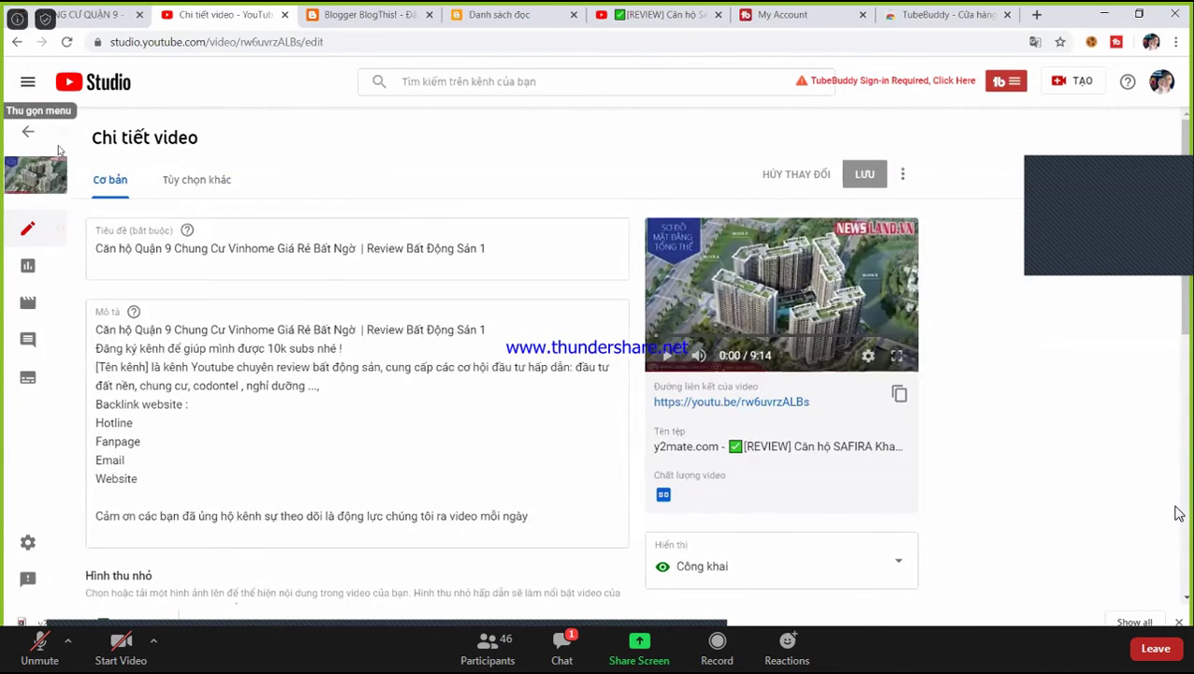
# Return from the video details to the channel's video list and briefly open the channel's YouTube page separately
pyautogui.click(32, 132)
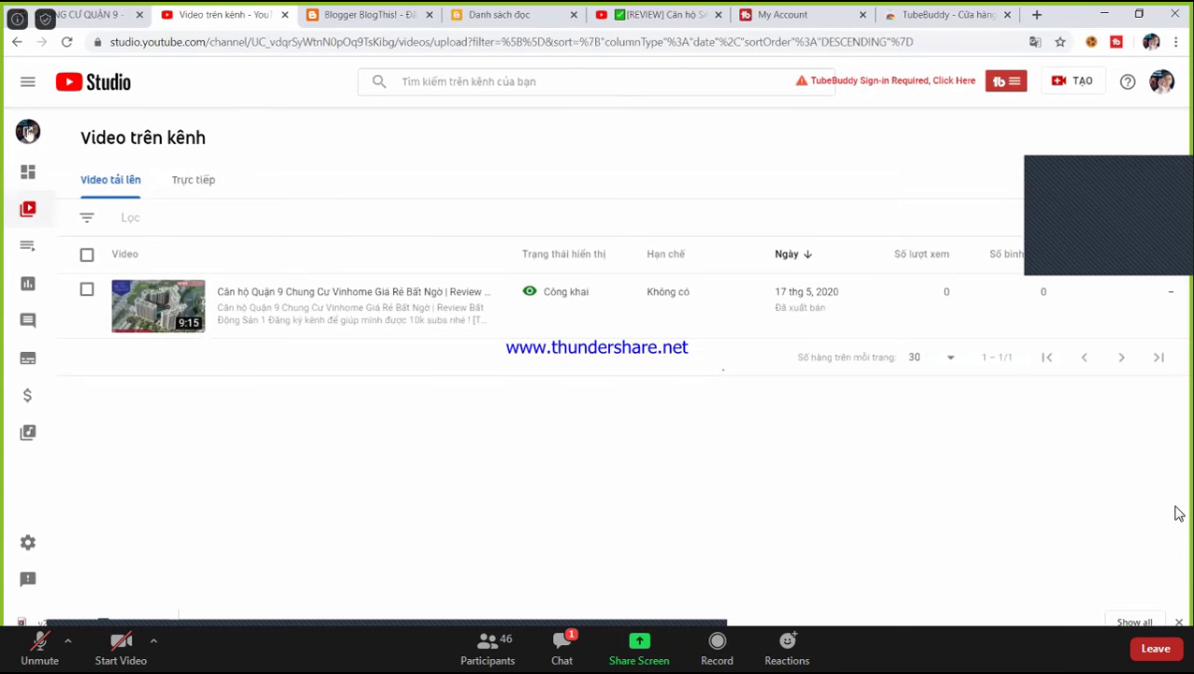
pyautogui.click(29, 134)
pyautogui.click(373, 14)
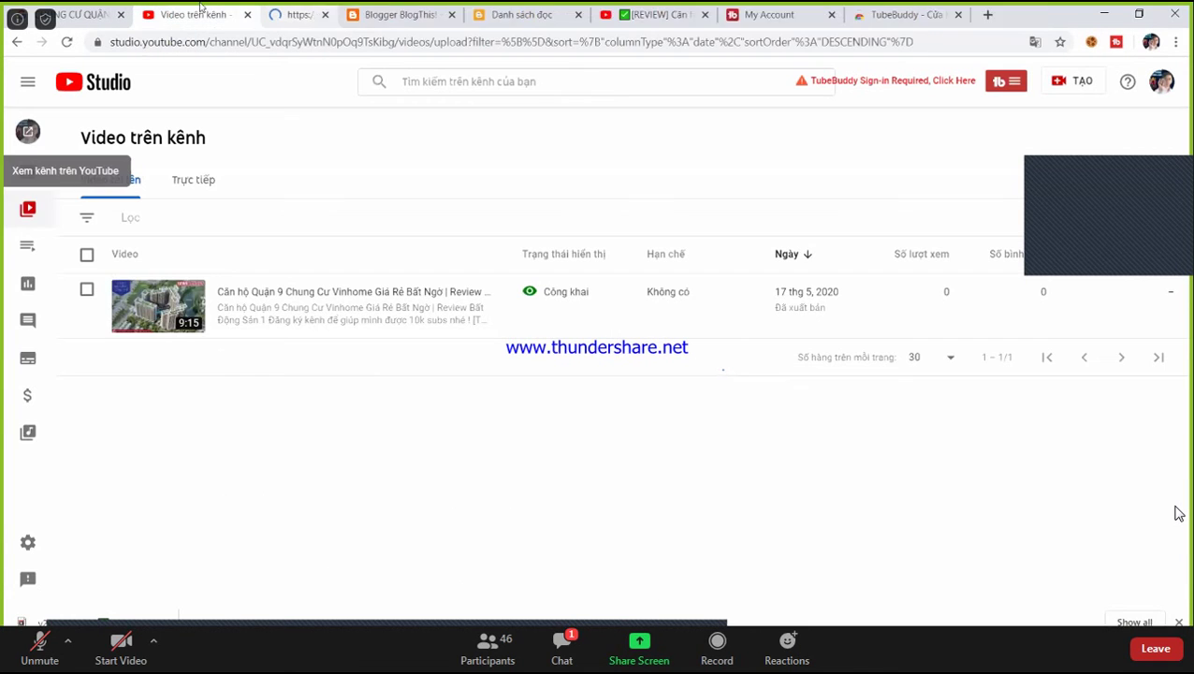
# Open the YouTube homepage and look through its recommended videos and COVID-19 news section
pyautogui.click(180, 41)
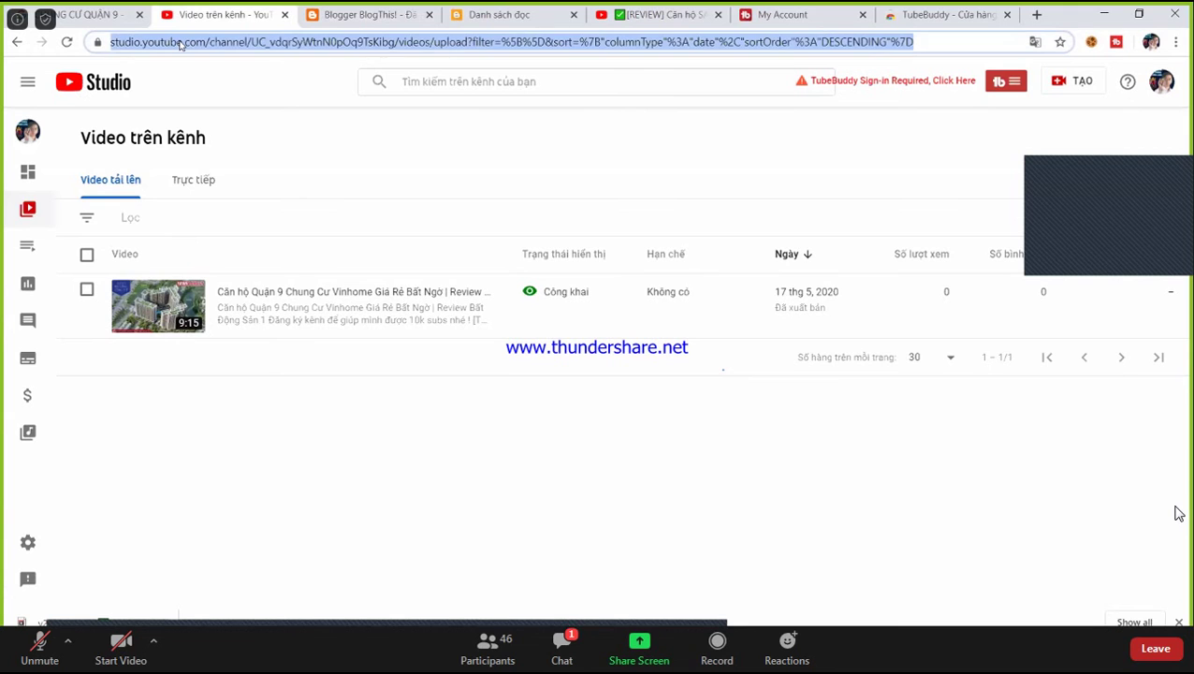
pyautogui.write('yout')
pyautogui.press('Return')
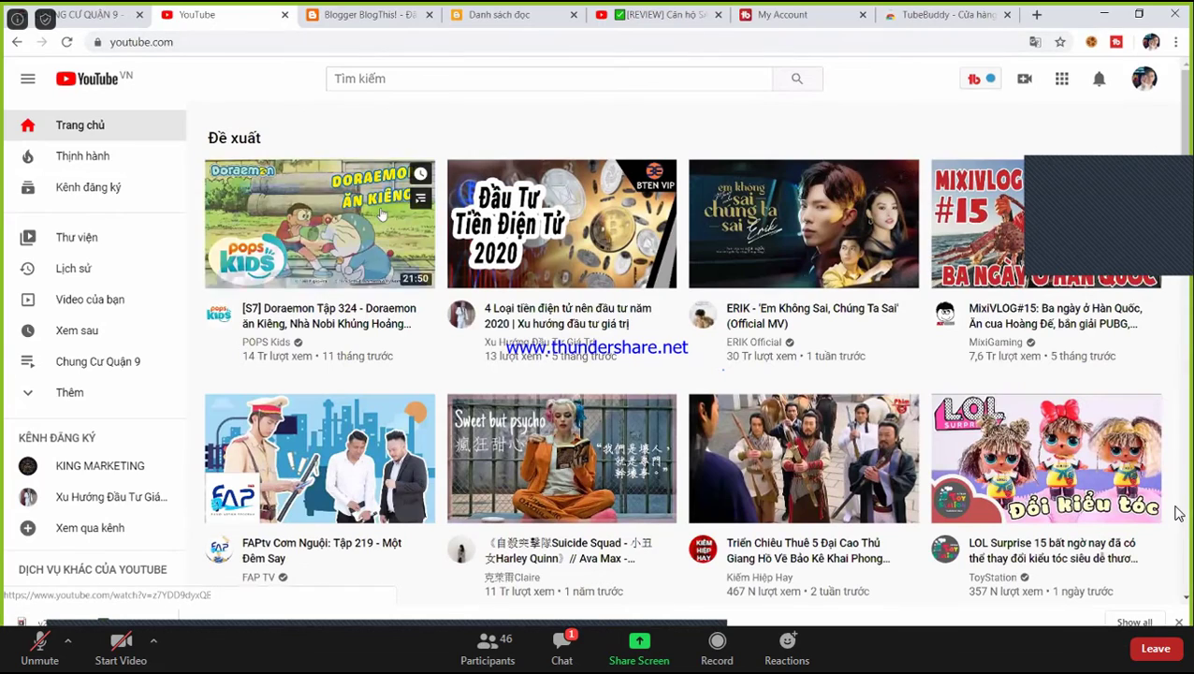
pyautogui.scroll(-1, 463, 335)
pyautogui.scroll(-4, 463, 335)
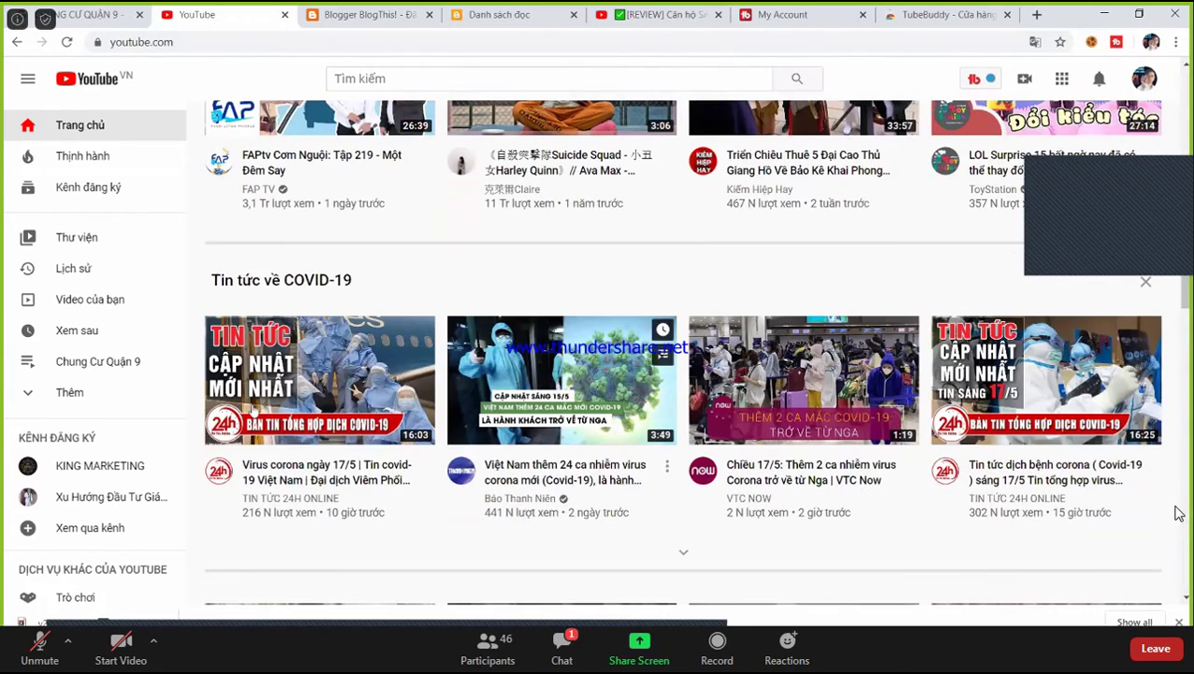
pyautogui.scroll(-5, 278, 415)
pyautogui.scroll(-3, 278, 415)
pyautogui.scroll(6, 278, 414)
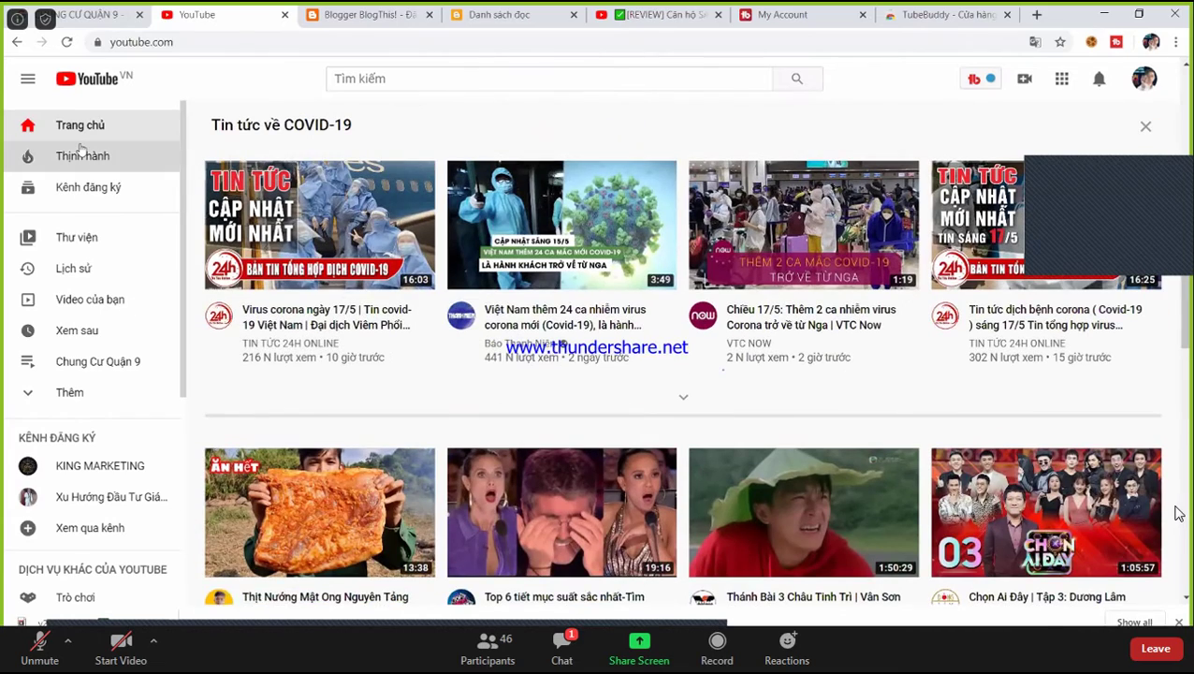
# Open YouTube's trending feed and examine the titles, thumbnails and view counts of the listed videos
pyautogui.click(81, 153)
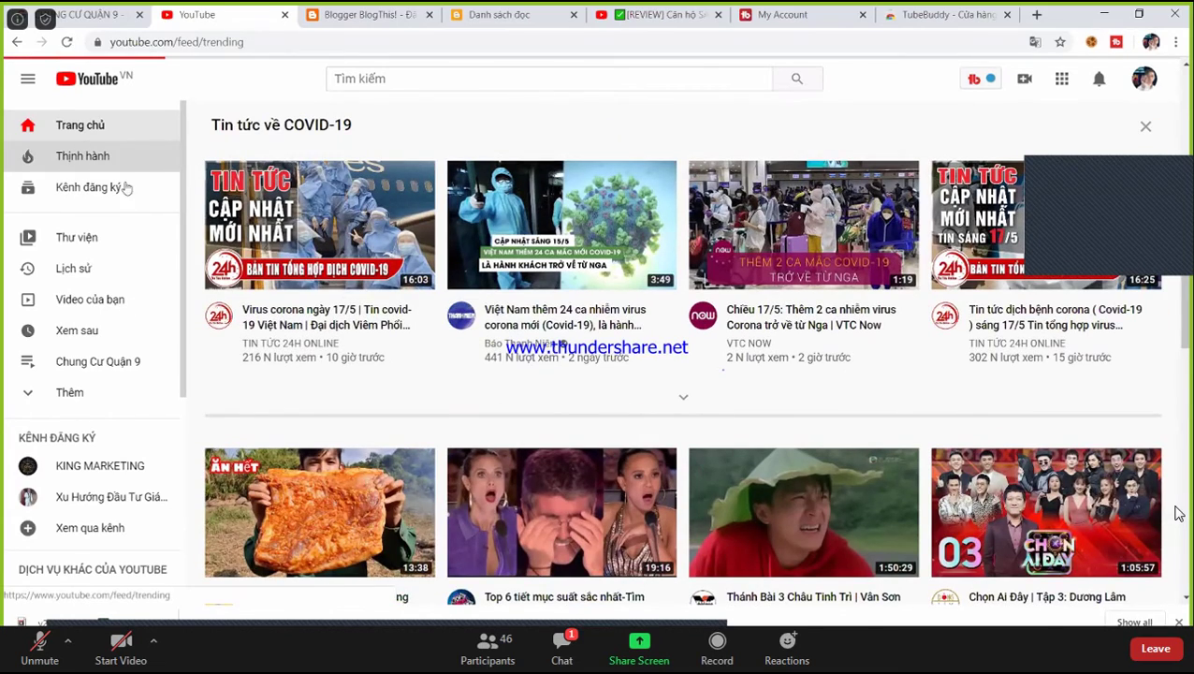
pyautogui.scroll(-3, 466, 433)
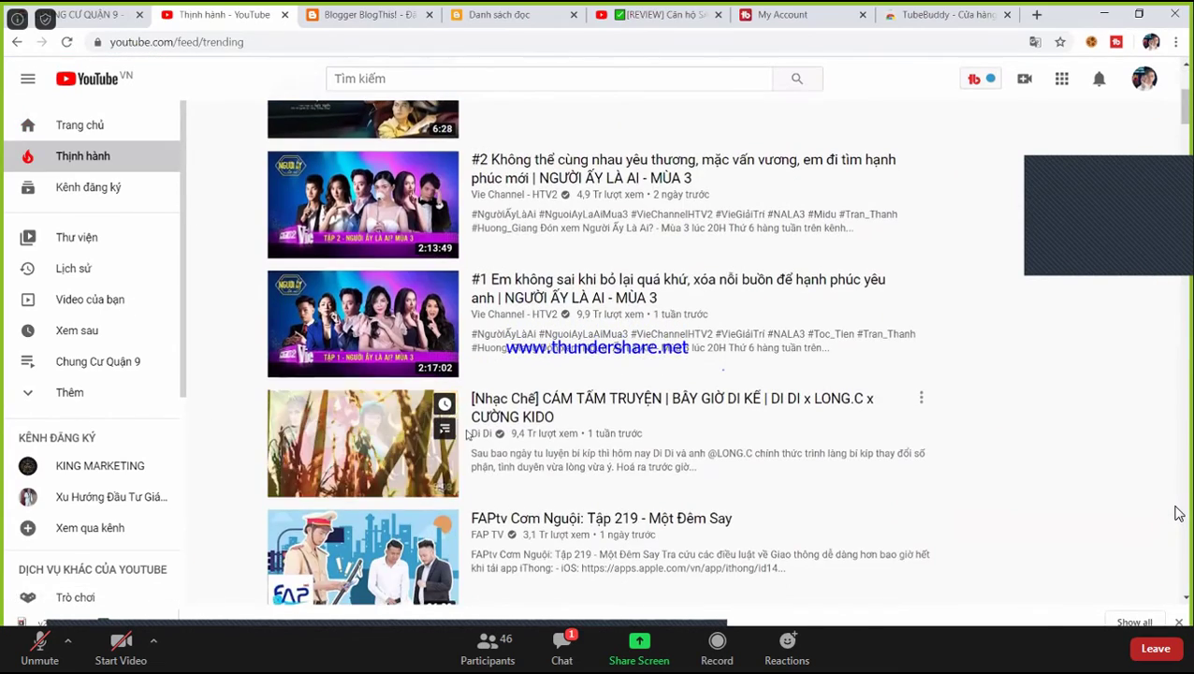
pyautogui.scroll(-10, 466, 433)
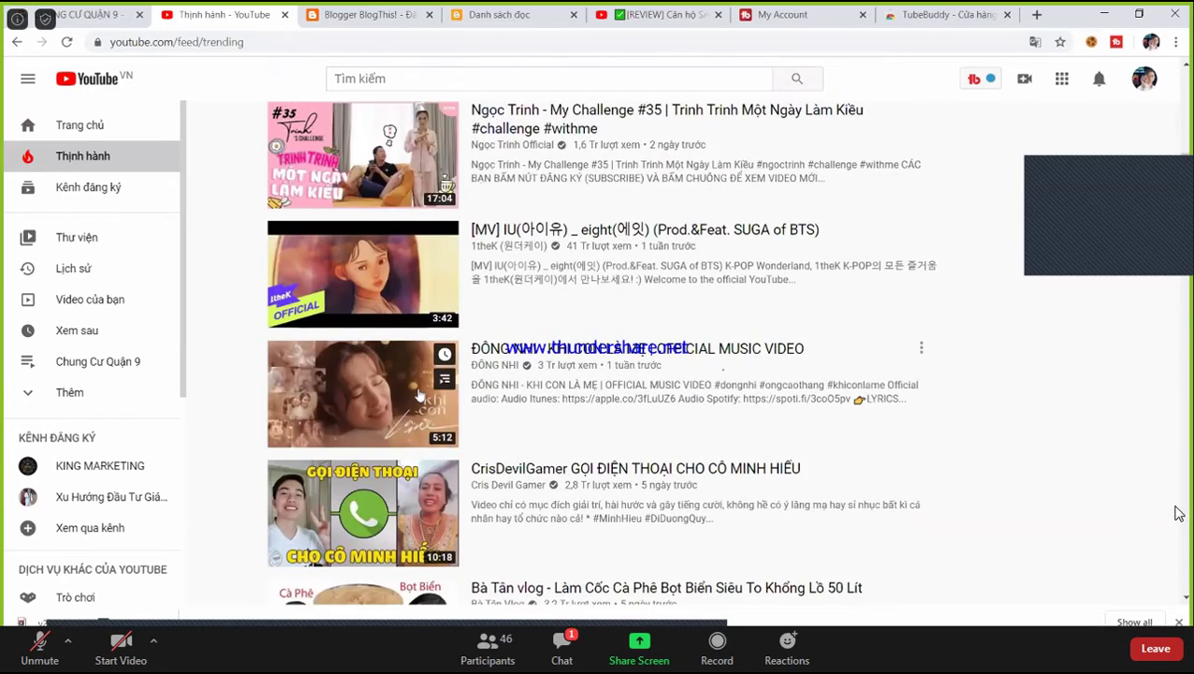
pyautogui.scroll(-4, 417, 394)
pyautogui.scroll(-2, 367, 372)
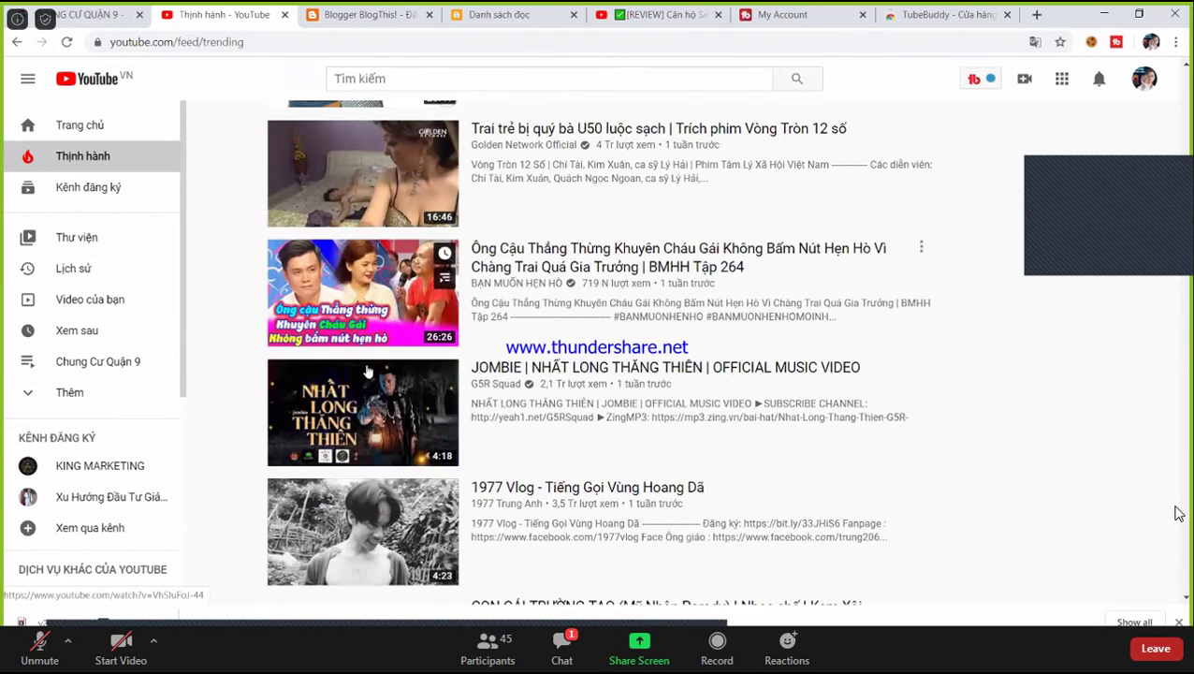
pyautogui.scroll(2, 367, 371)
pyautogui.scroll(-2, 420, 438)
pyautogui.scroll(-7, 420, 438)
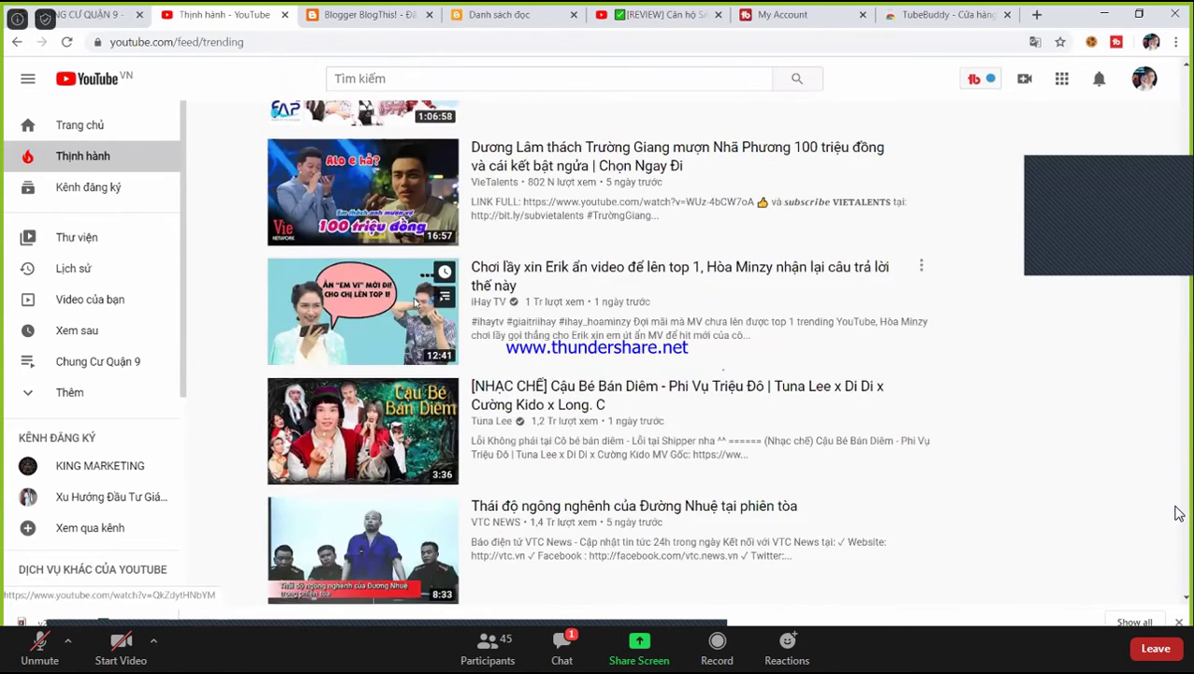
pyautogui.scroll(-3, 414, 301)
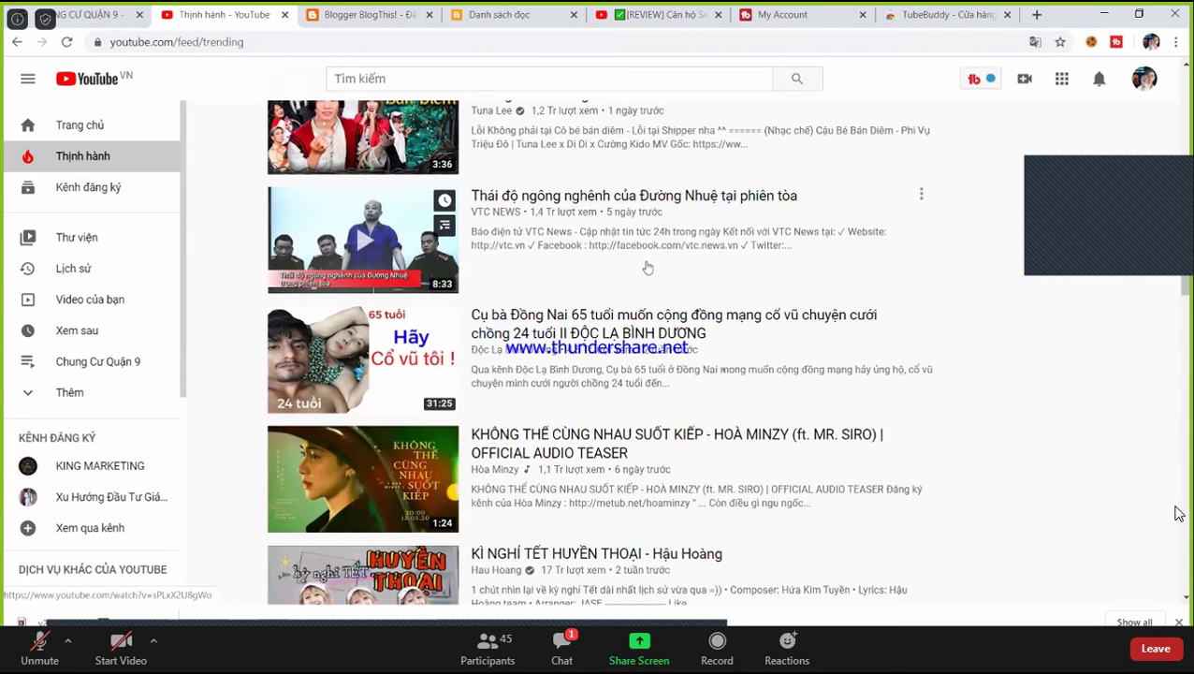
pyautogui.scroll(-3, 821, 320)
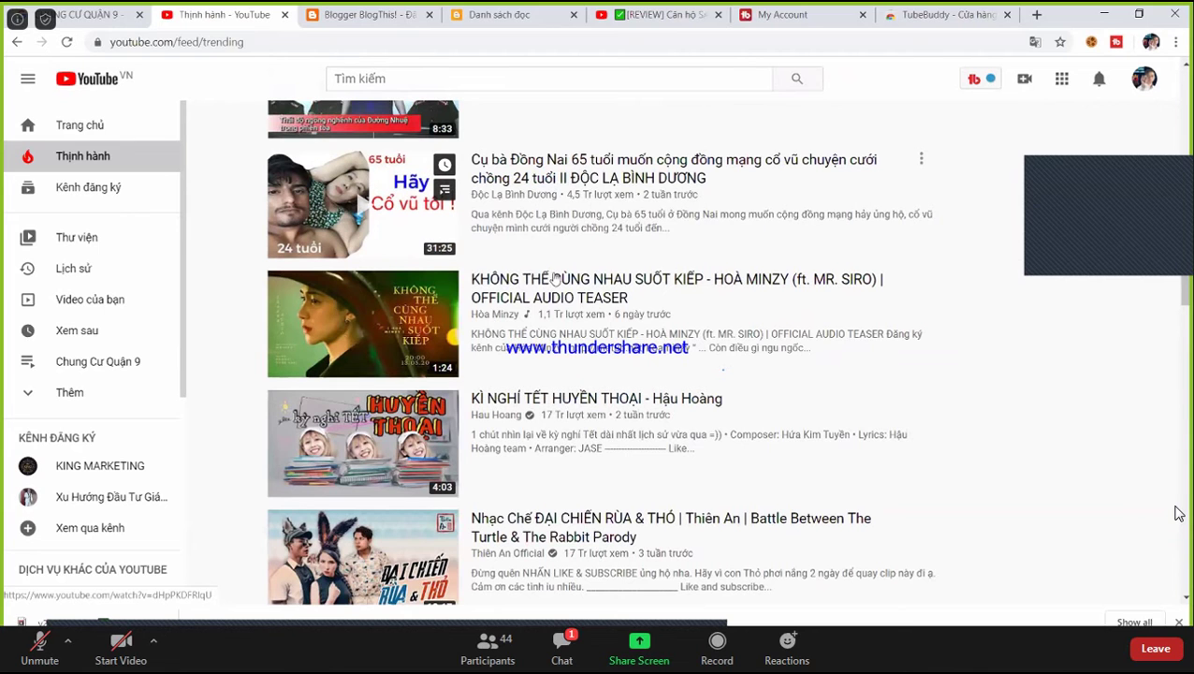
pyautogui.scroll(-4, 589, 365)
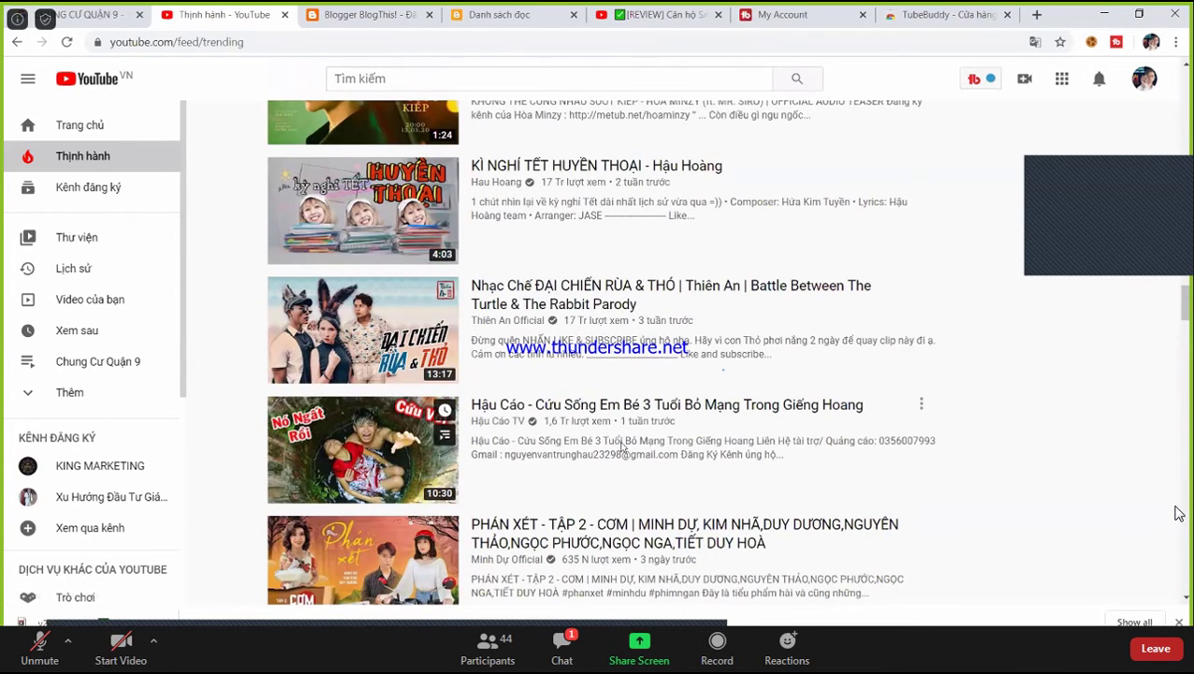
pyautogui.scroll(-3, 622, 447)
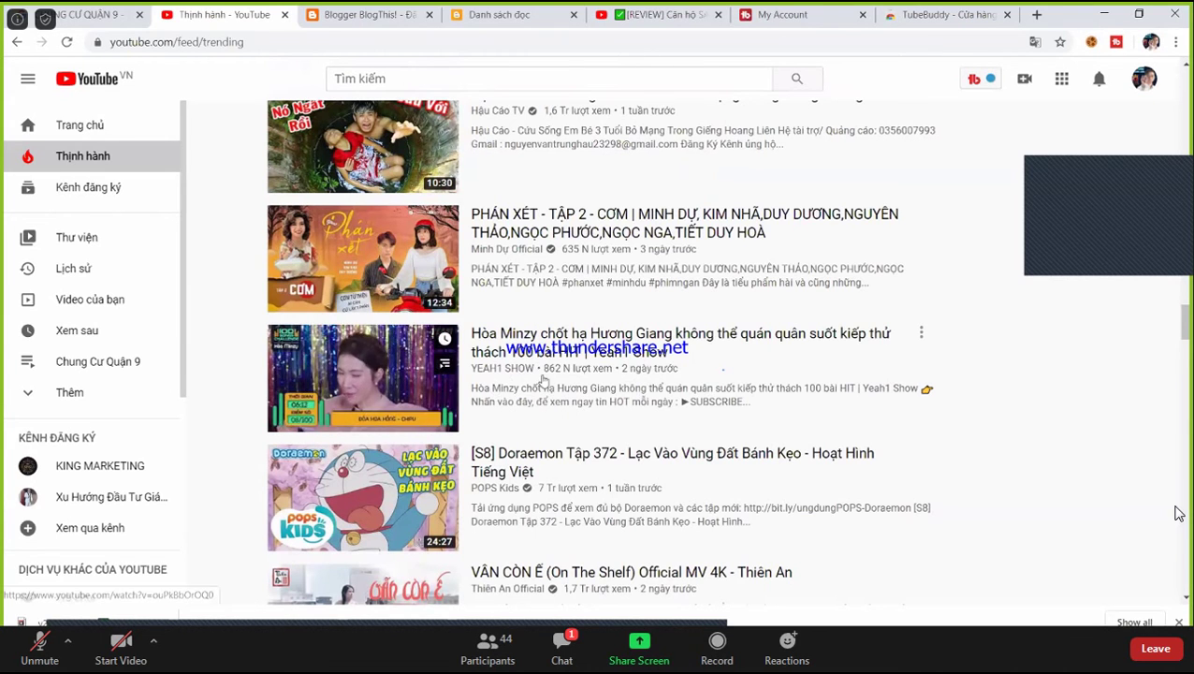
pyautogui.scroll(-3, 542, 379)
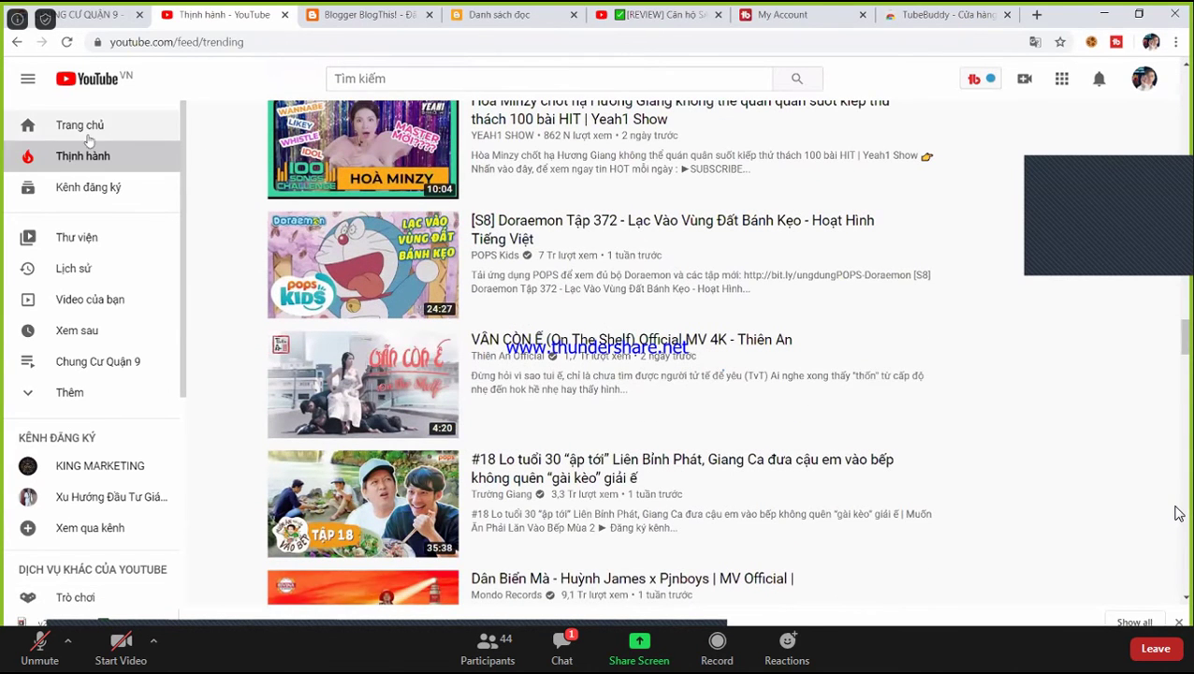
# Load the Google Trends site at trends.google.com
pyautogui.click(795, 48)
pyautogui.write('tre')
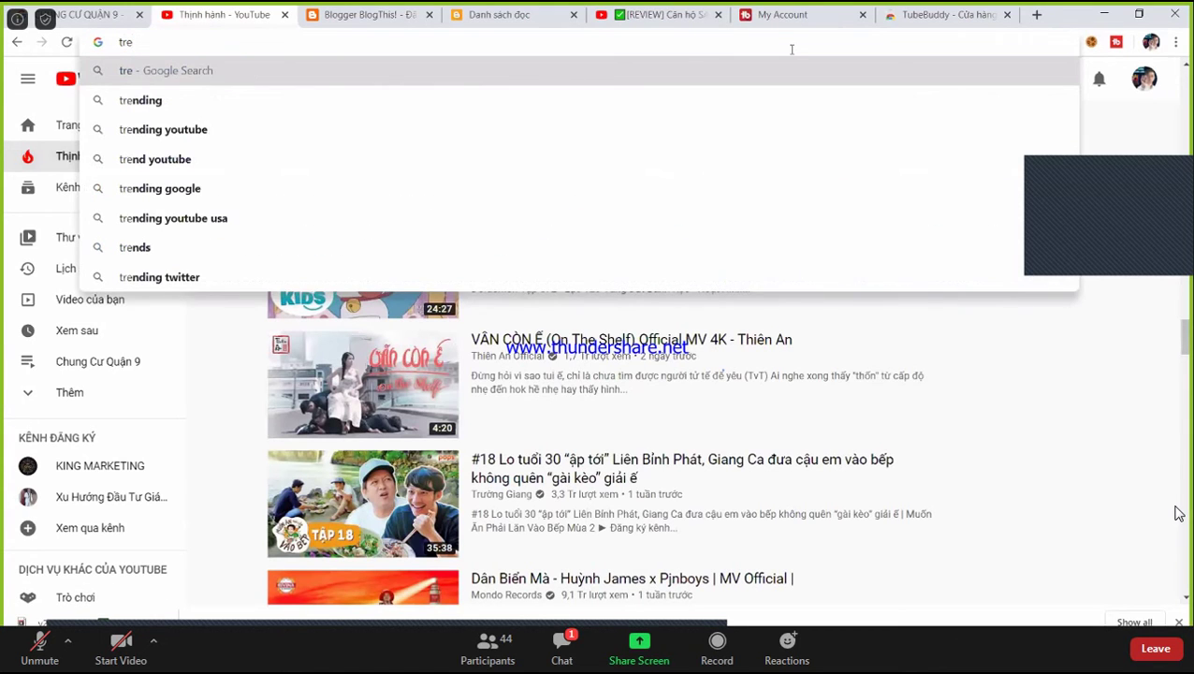
pyautogui.write('ns\\')
pyautogui.press('BackSpace')
pyautogui.press('BackSpace')
pyautogui.write('ds.google.com/')
pyautogui.press('Return')
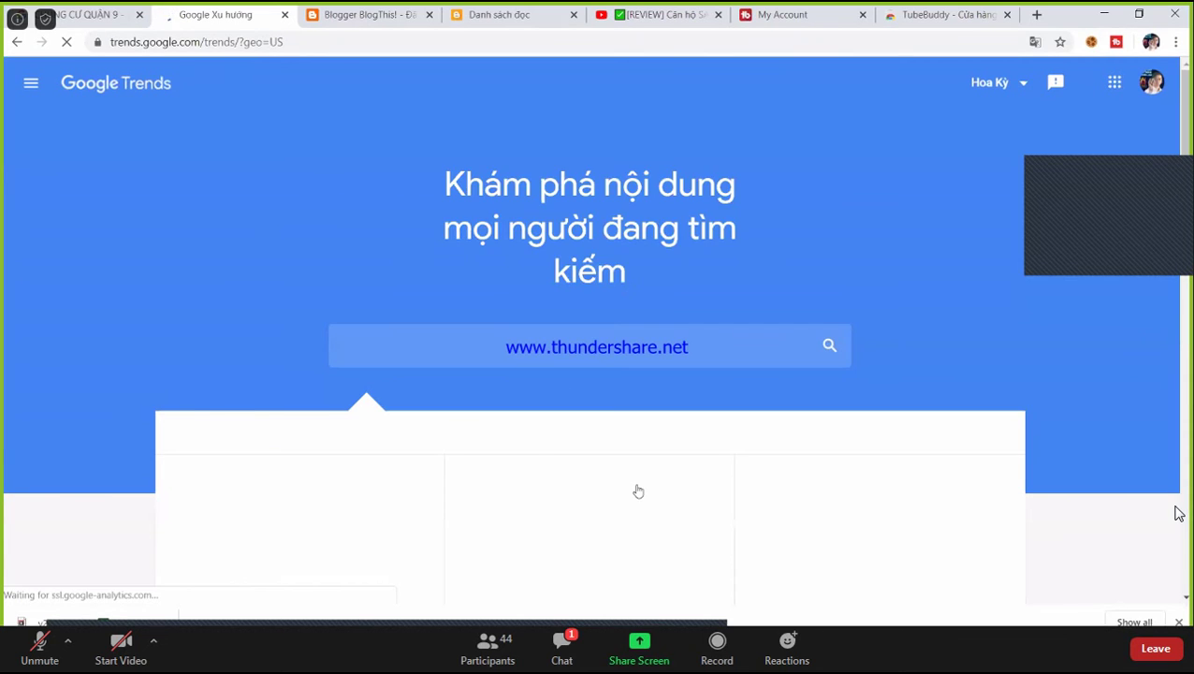
# Examine the United States Google Trends homepage, including its featured stories and recently trending searches
pyautogui.scroll(-6, 515, 450)
pyautogui.scroll(-4, 514, 453)
pyautogui.scroll(9, 544, 471)
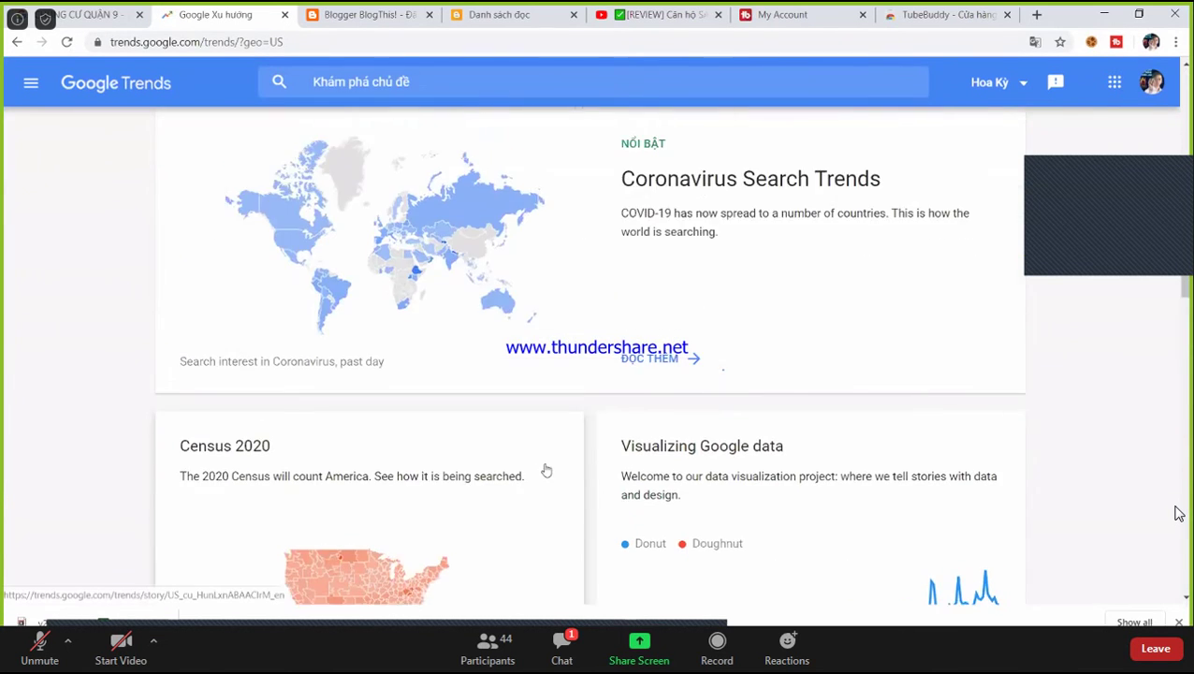
pyautogui.scroll(-10, 616, 327)
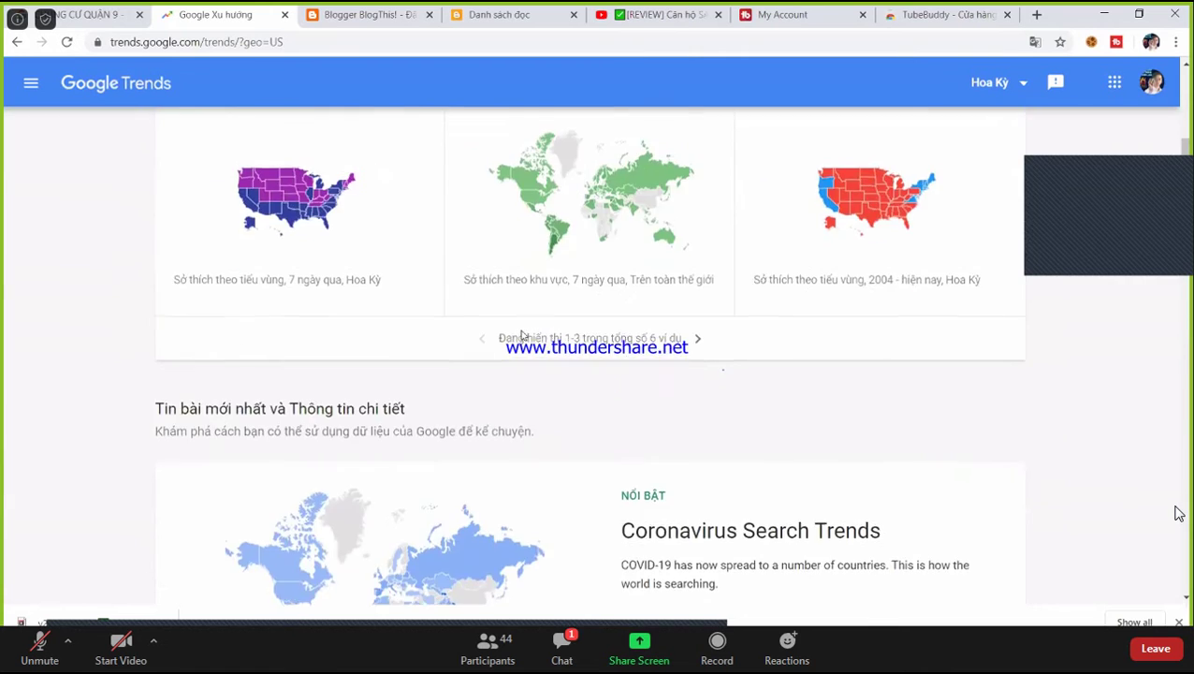
pyautogui.scroll(2, 881, 205)
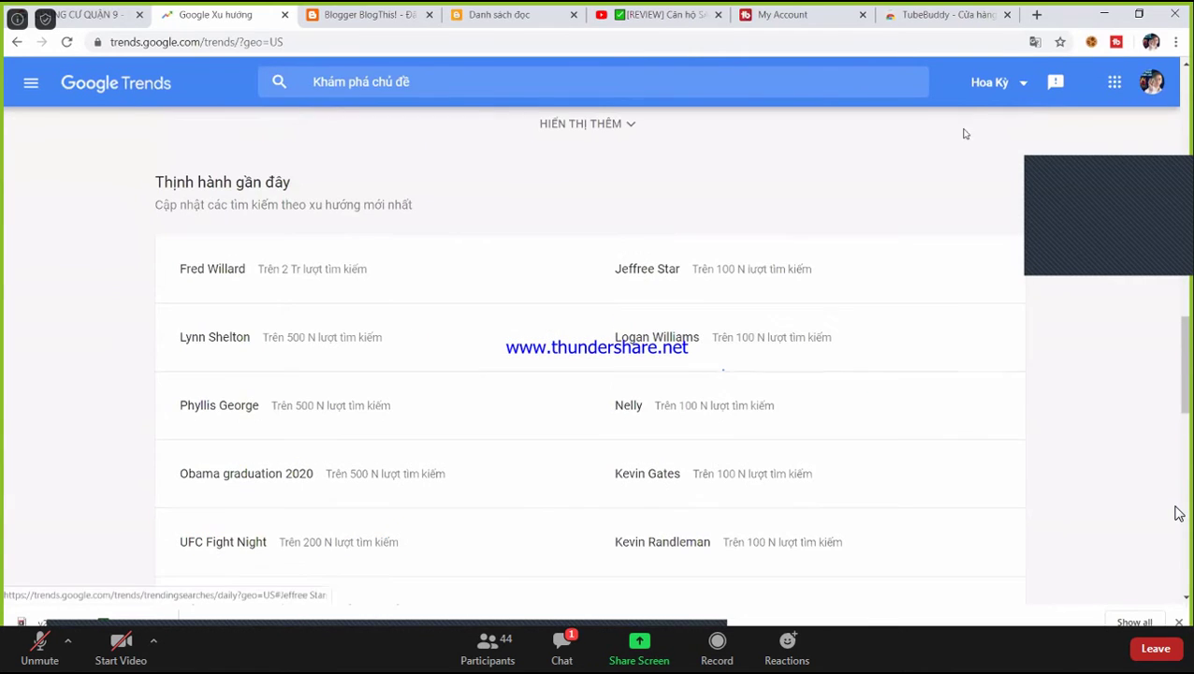
pyautogui.click(996, 85)
pyautogui.scroll(-15, 989, 181)
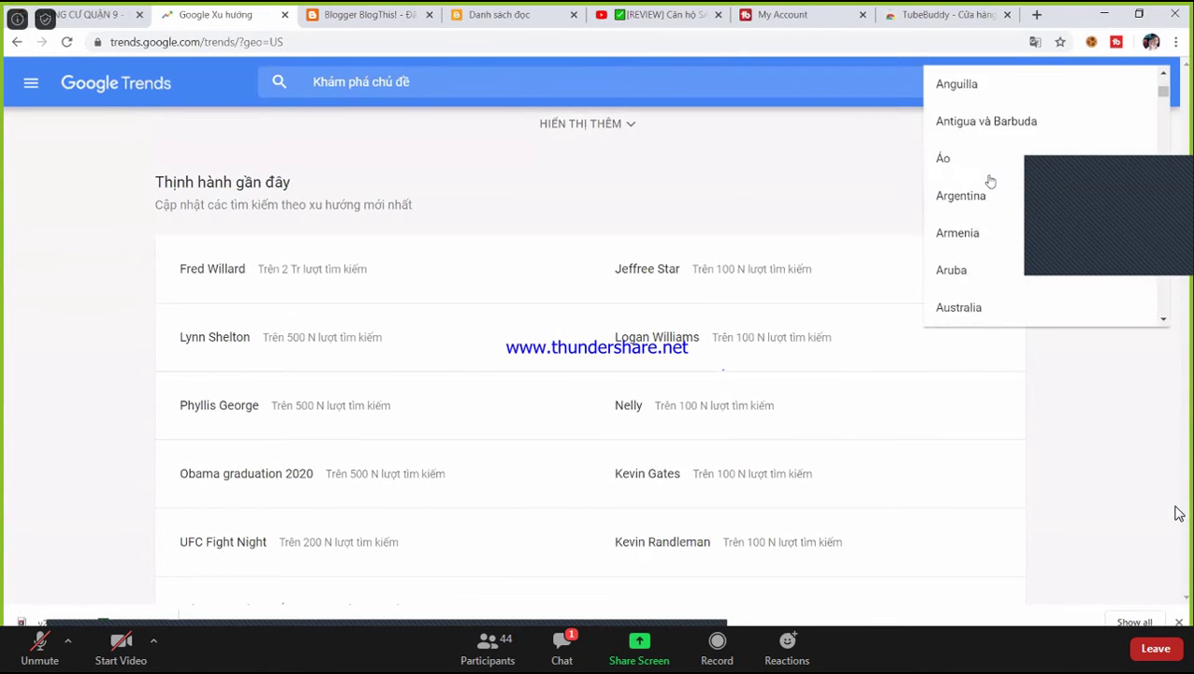
pyautogui.scroll(-3, 973, 197)
# Set the Google Trends region to Vietnam by changing the geo value in the page address to VN
pyautogui.click(273, 41)
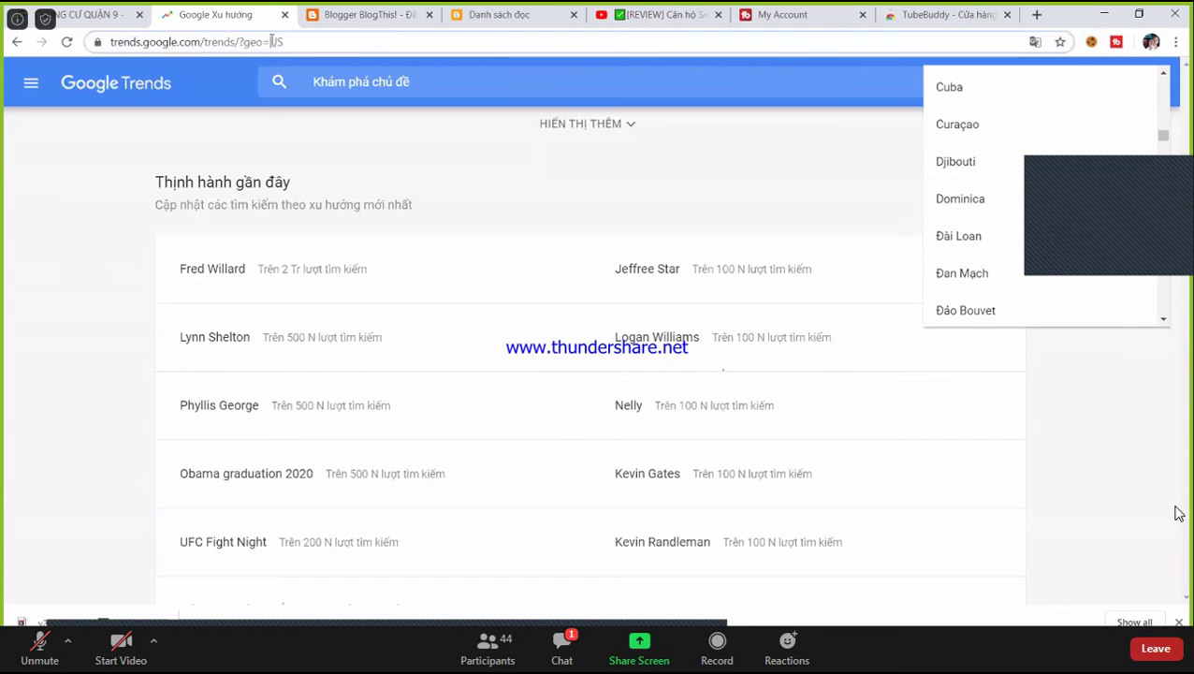
pyautogui.click(324, 42)
pyautogui.press('BackSpace')
pyautogui.press('BackSpace')
pyautogui.write('VN')
pyautogui.press('Return')
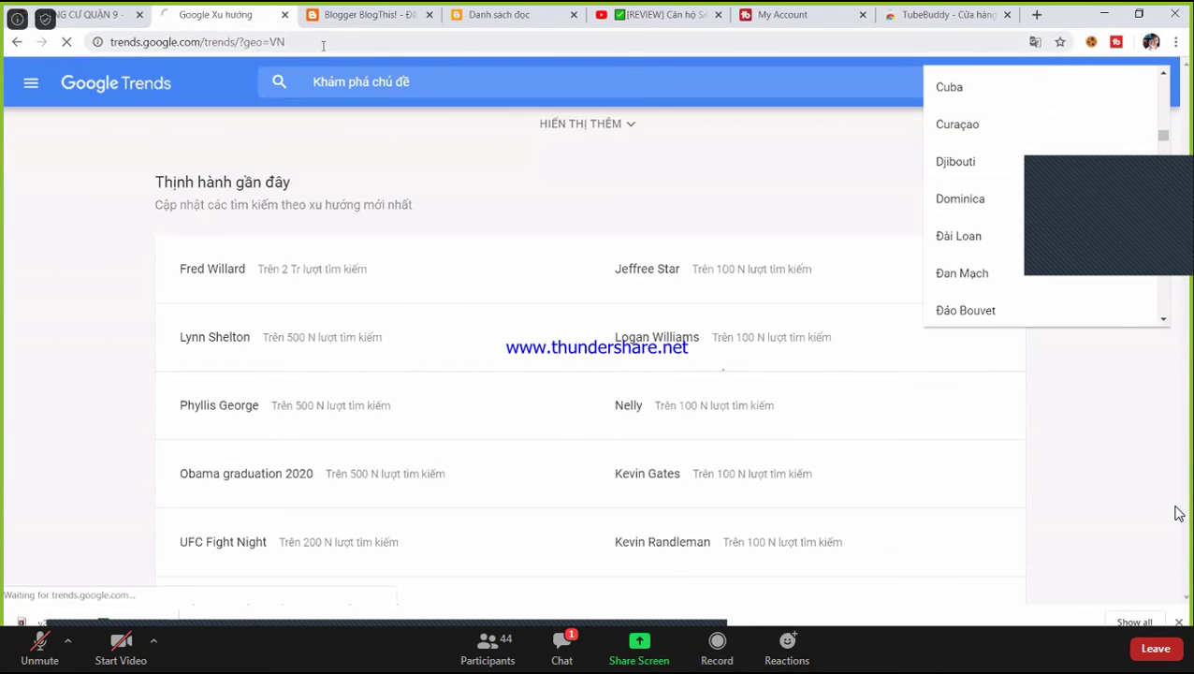
# Review Vietnam's recently trending searches, then open and examine the full list of daily search trends
pyautogui.scroll(-3, 371, 199)
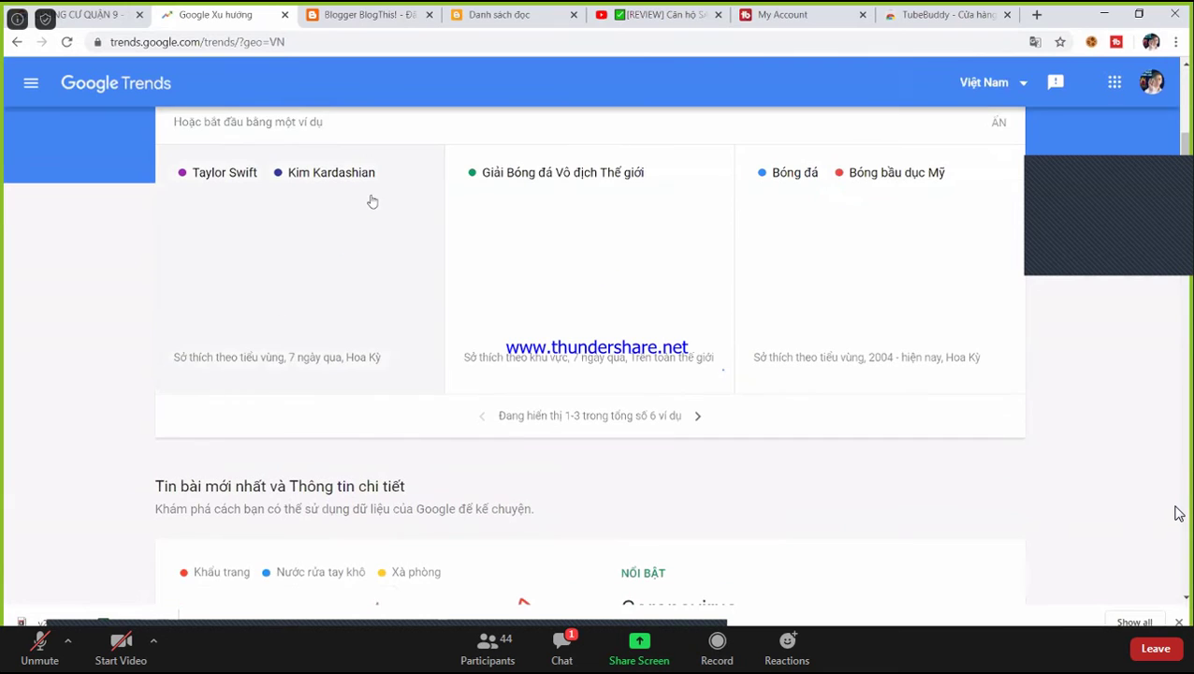
pyautogui.scroll(-3, 457, 274)
pyautogui.scroll(-5, 457, 270)
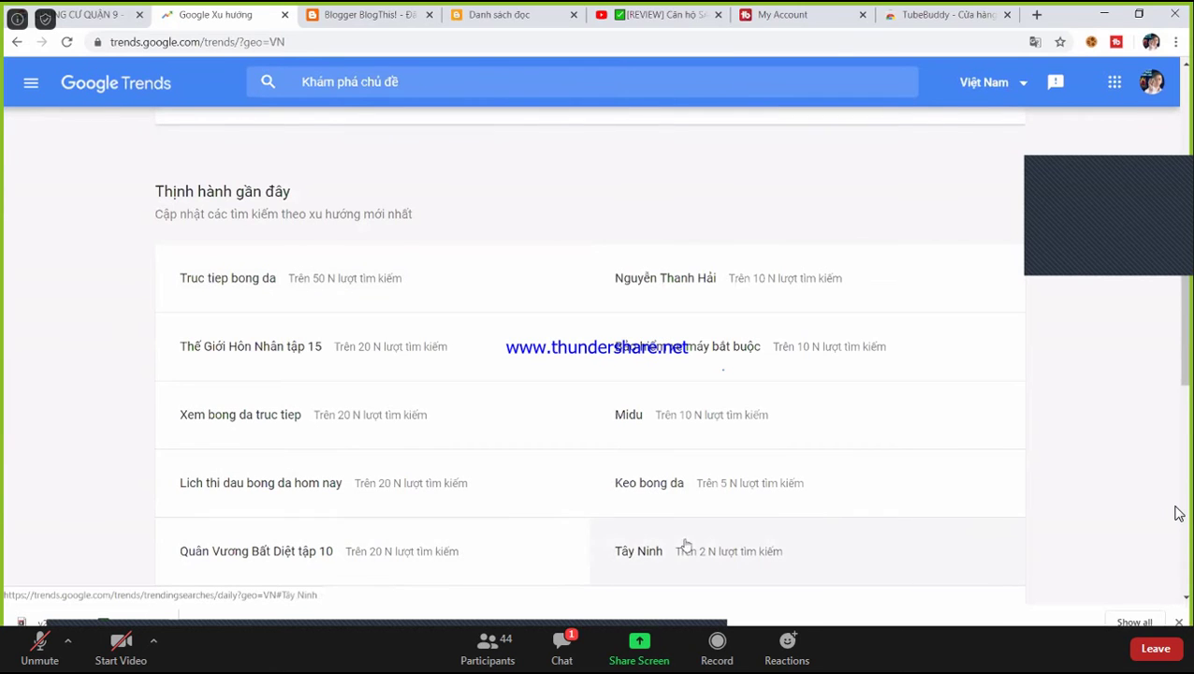
pyautogui.scroll(-2, 518, 486)
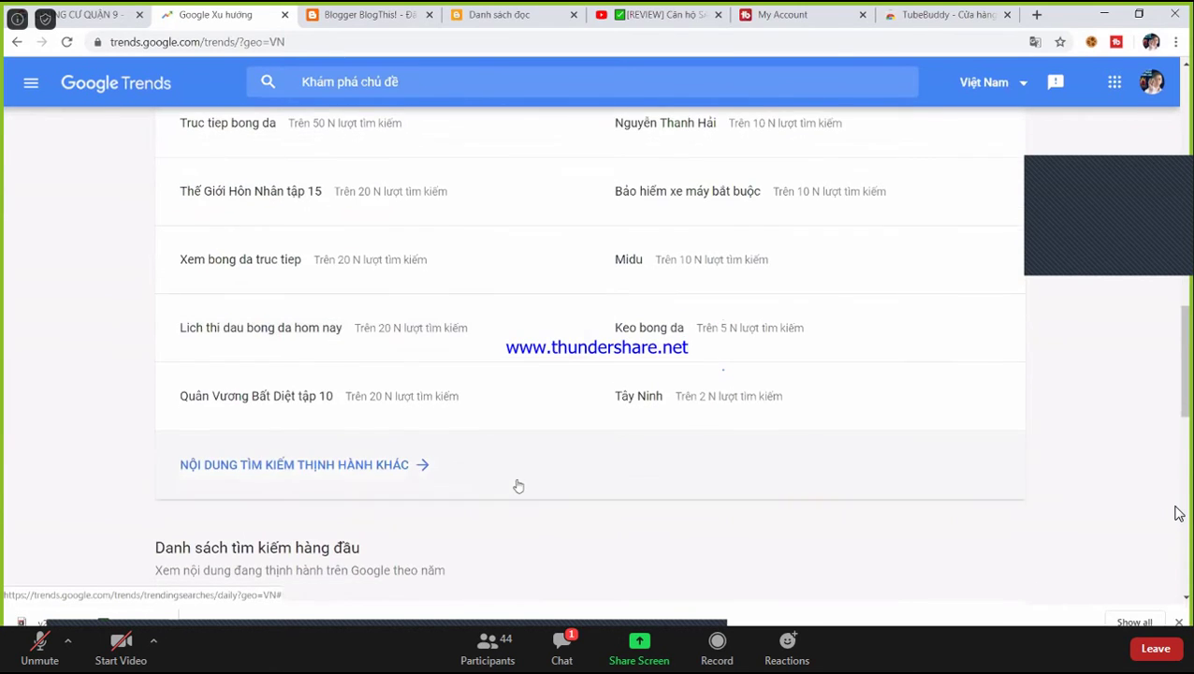
pyautogui.click(308, 465)
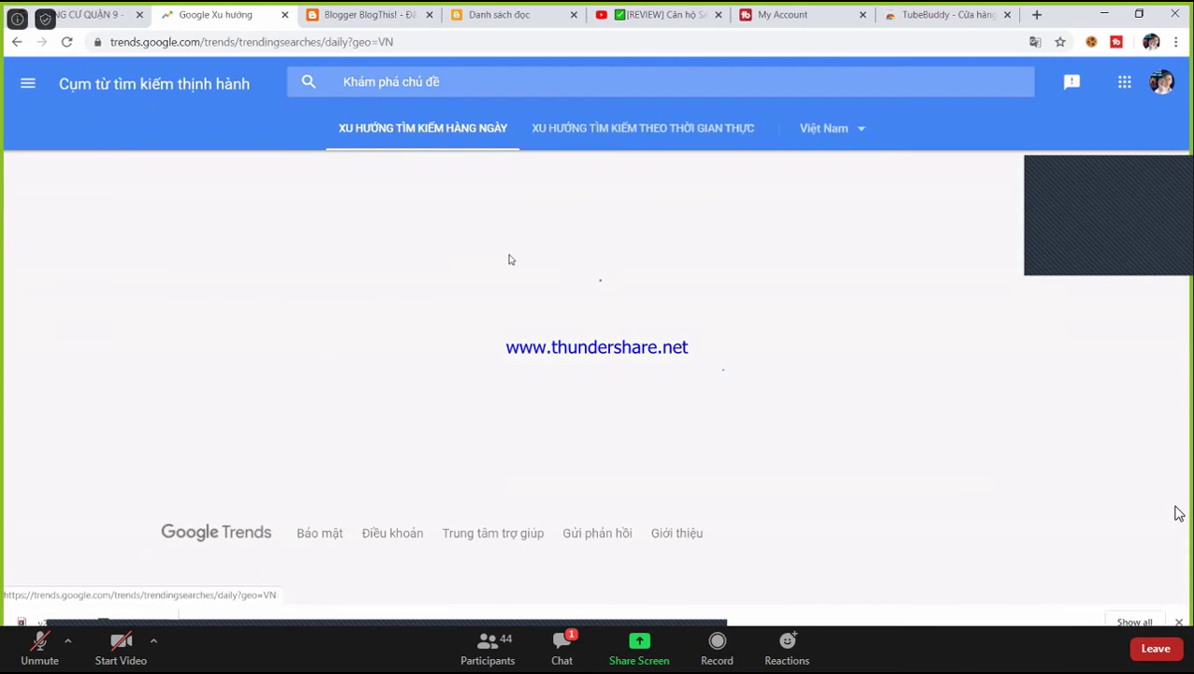
pyautogui.scroll(3, 388, 328)
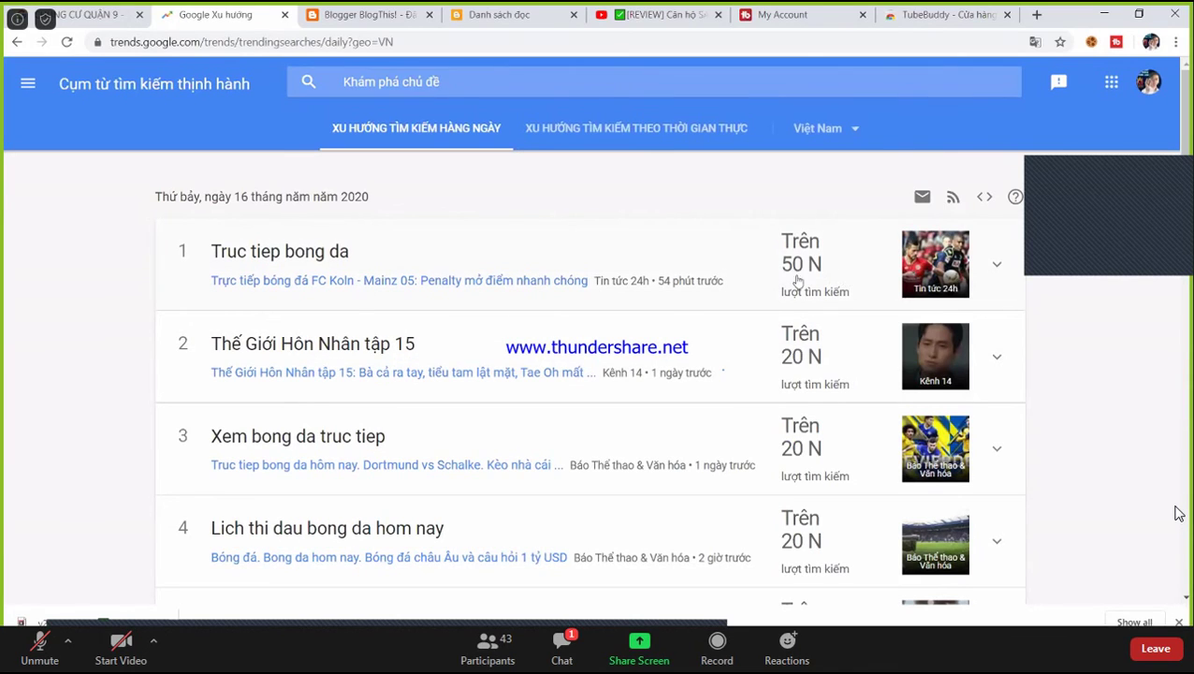
pyautogui.scroll(-7, 754, 281)
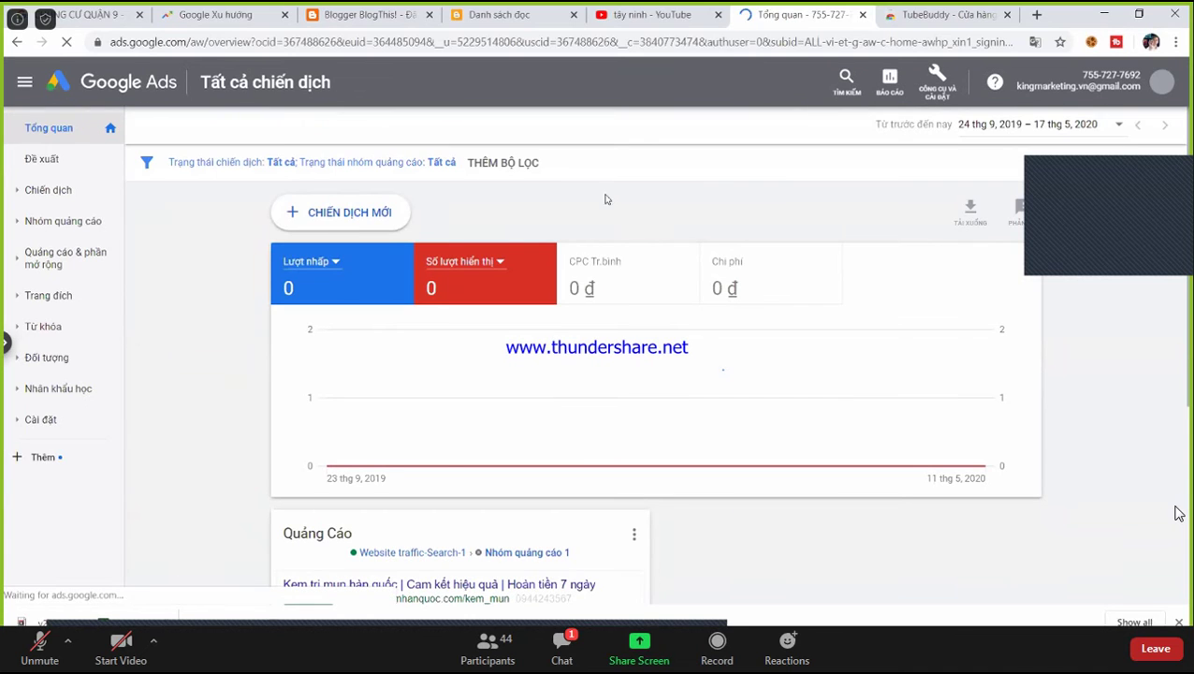
# Start a new Google Ads campaign without goal guidance and choose the Video campaign type
pyautogui.scroll(-4, 378, 281)
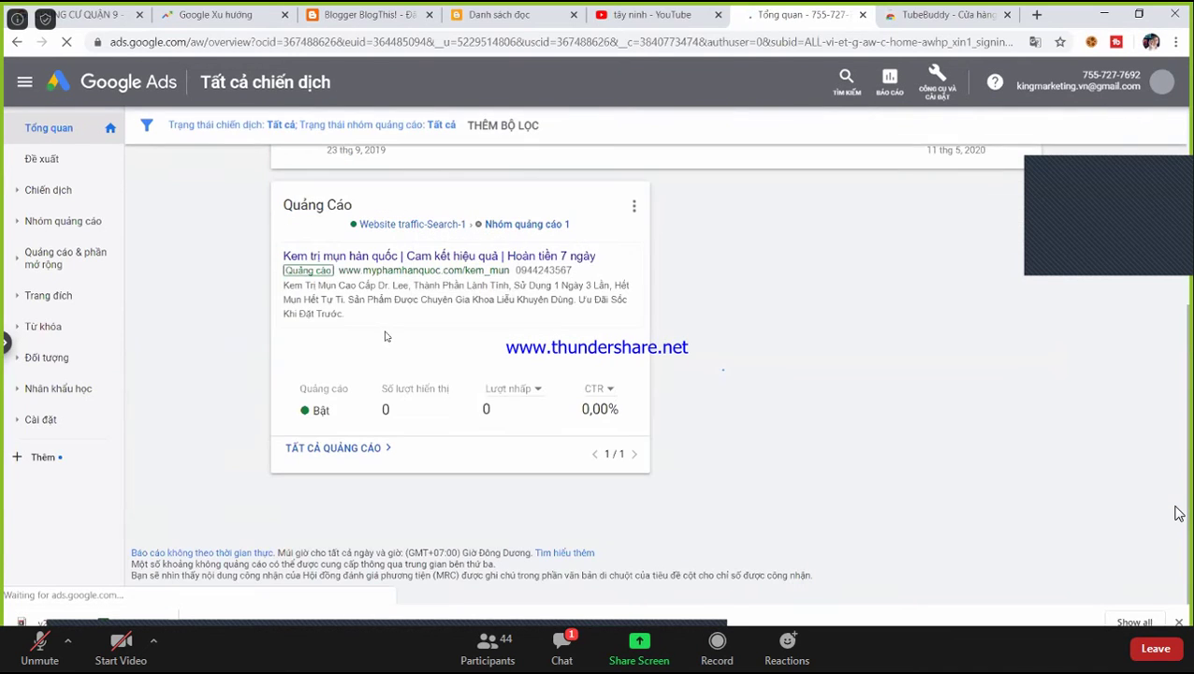
pyautogui.scroll(4, 214, 306)
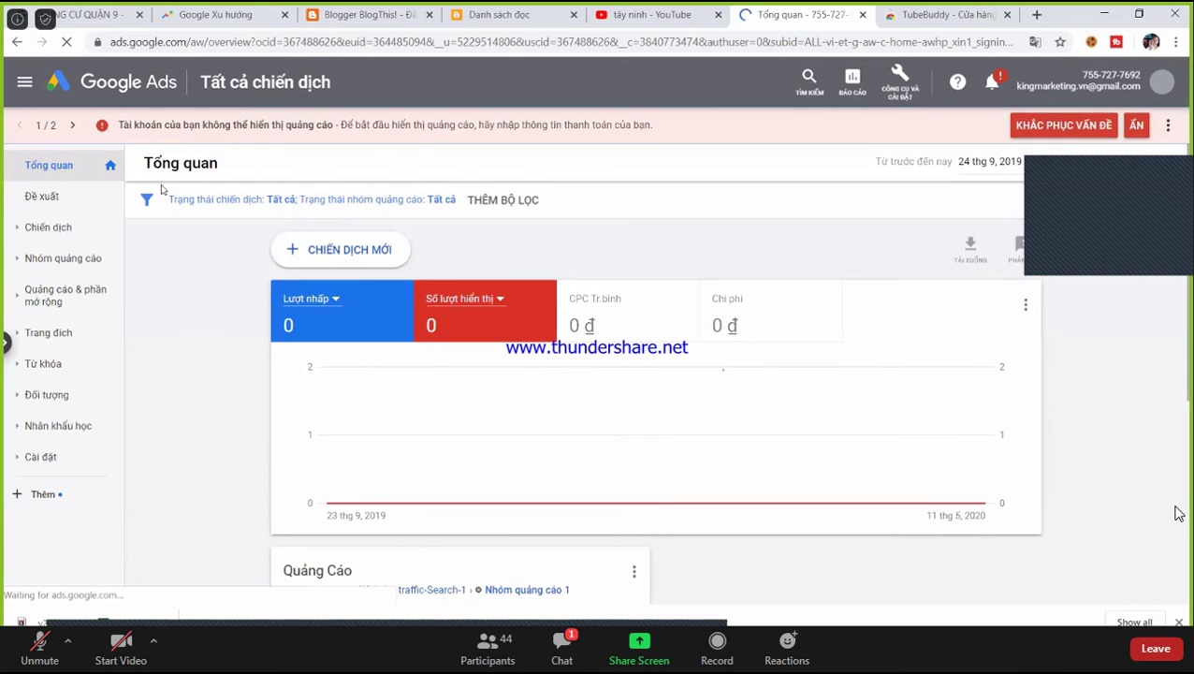
pyautogui.click(352, 267)
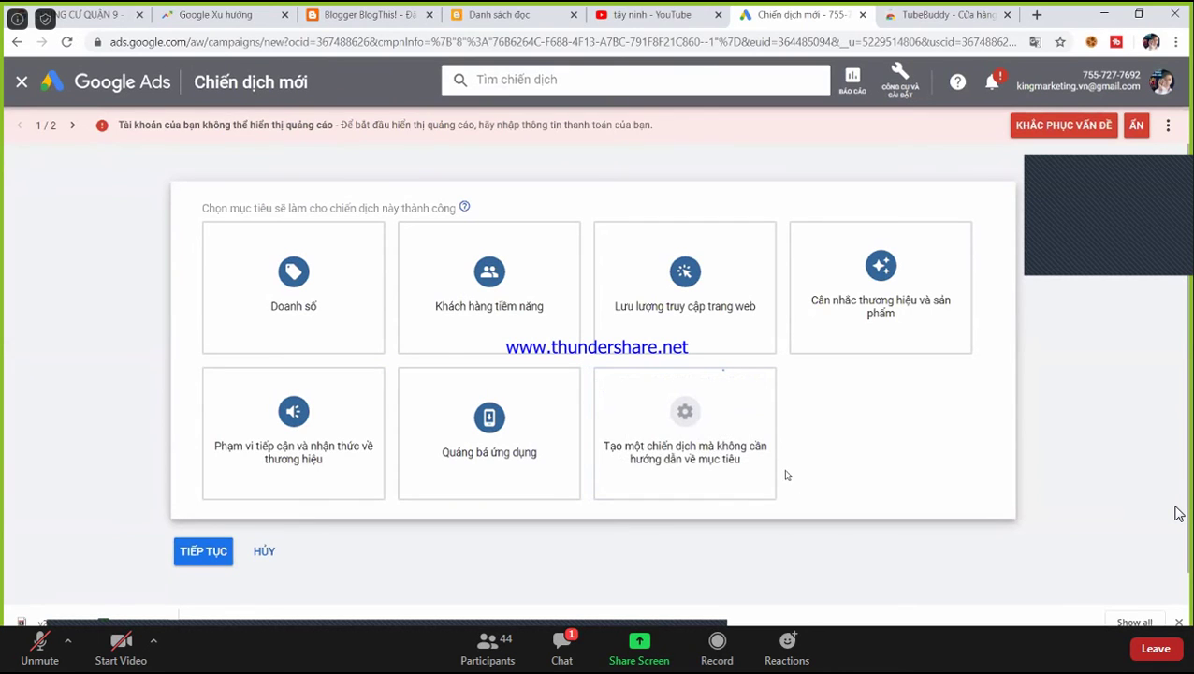
pyautogui.click(714, 448)
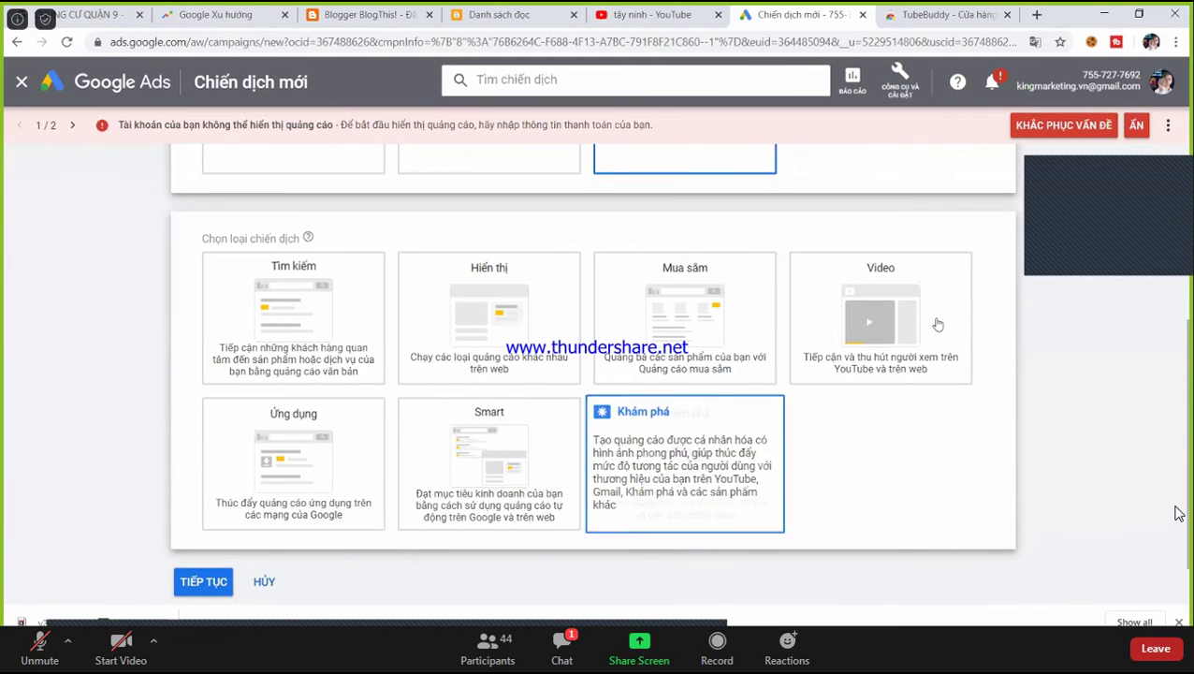
pyautogui.click(940, 320)
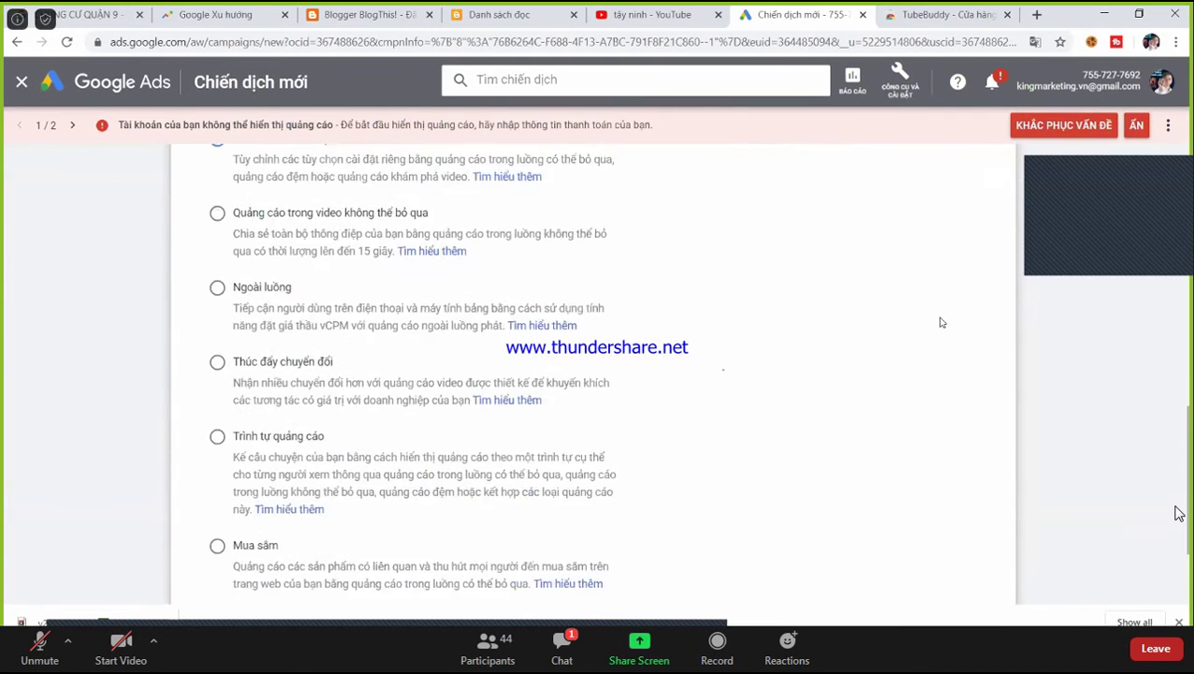
# Review the video campaign subtypes and continue with the custom video campaign (Chiến dịch video tùy chỉnh)
pyautogui.scroll(3, 939, 328)
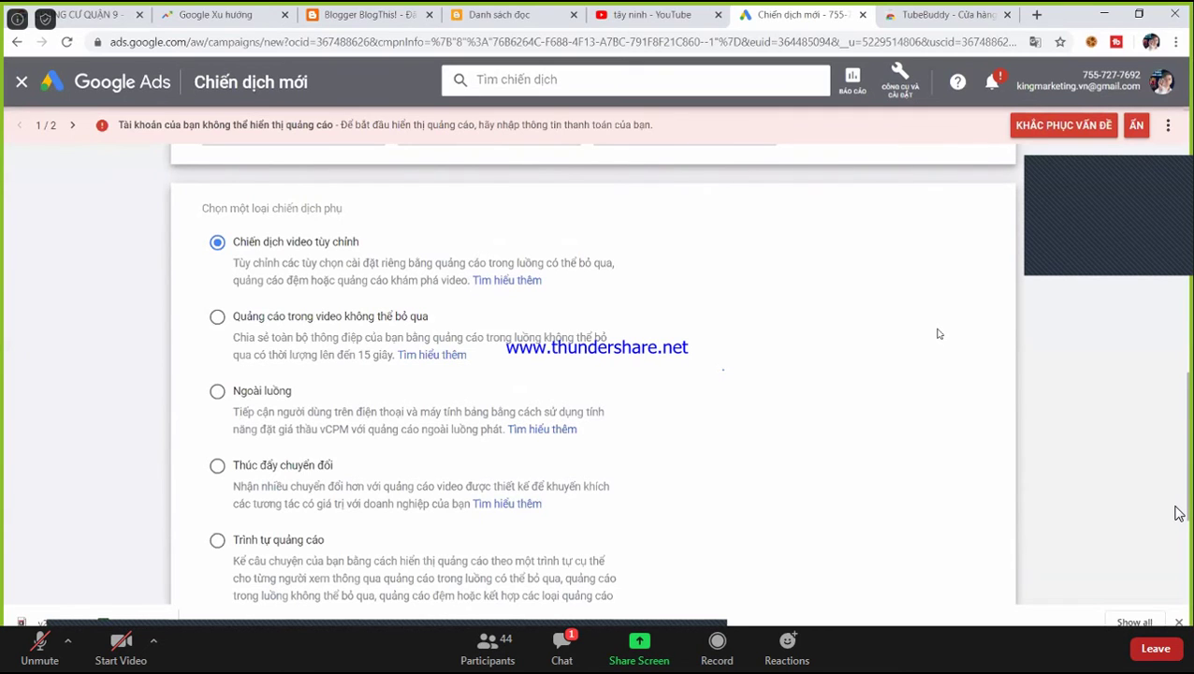
pyautogui.scroll(2, 939, 334)
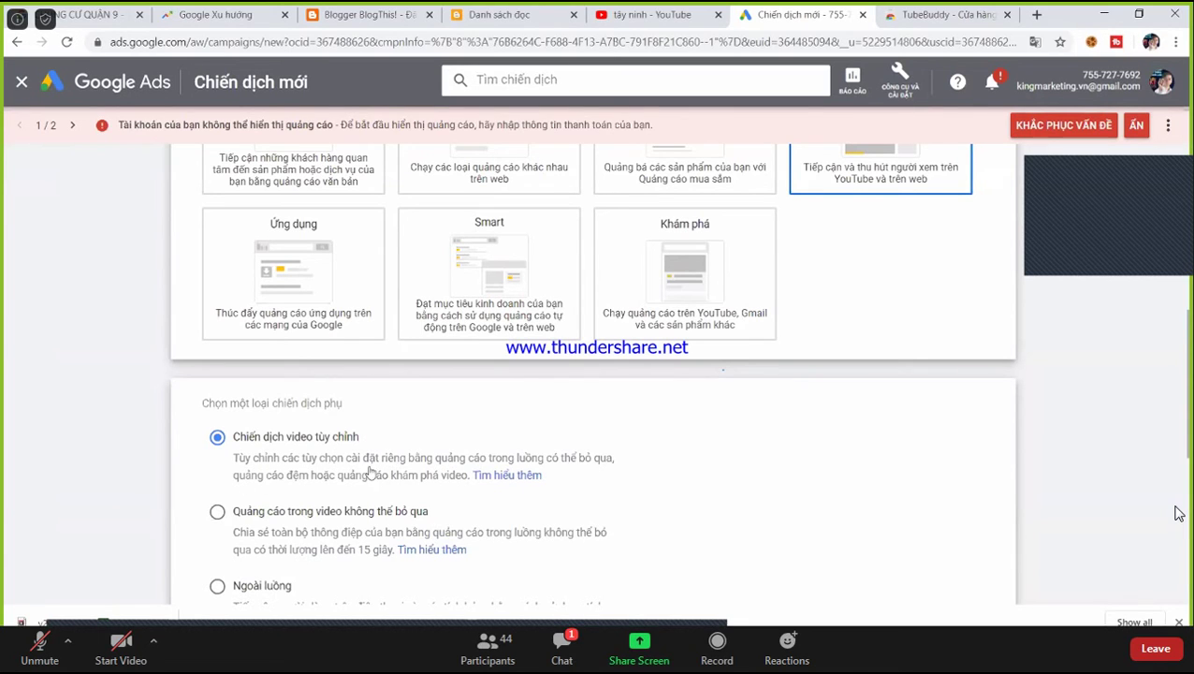
pyautogui.scroll(-2, 313, 459)
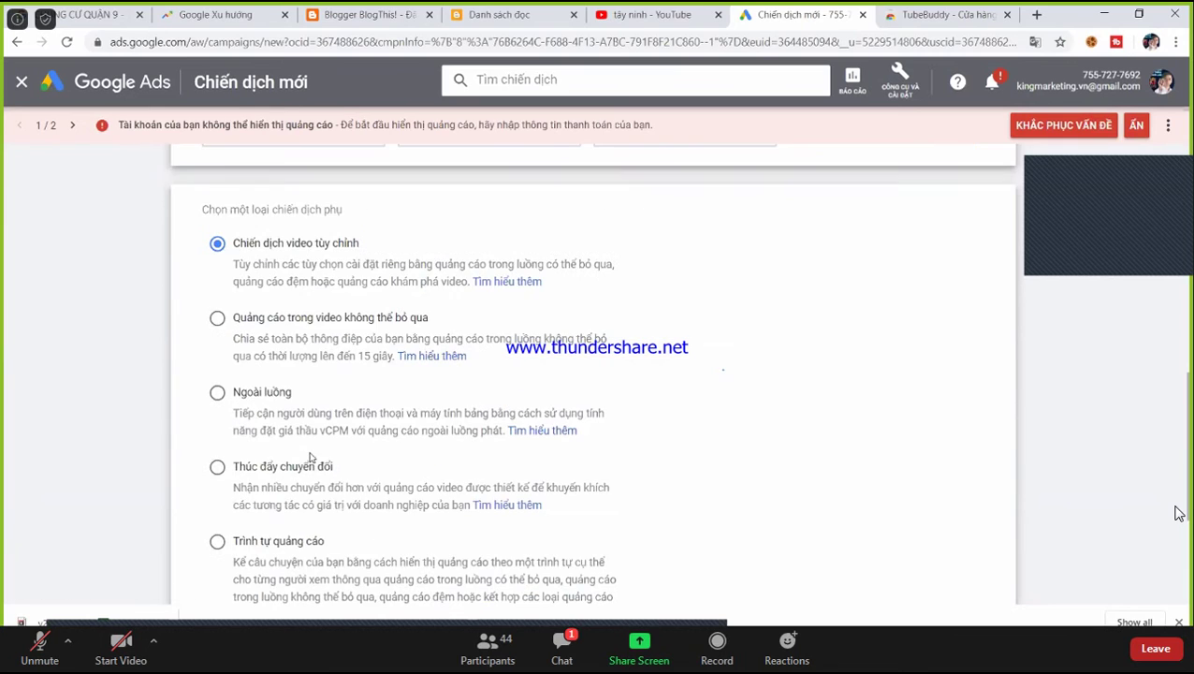
pyautogui.scroll(-3, 311, 458)
pyautogui.click(195, 518)
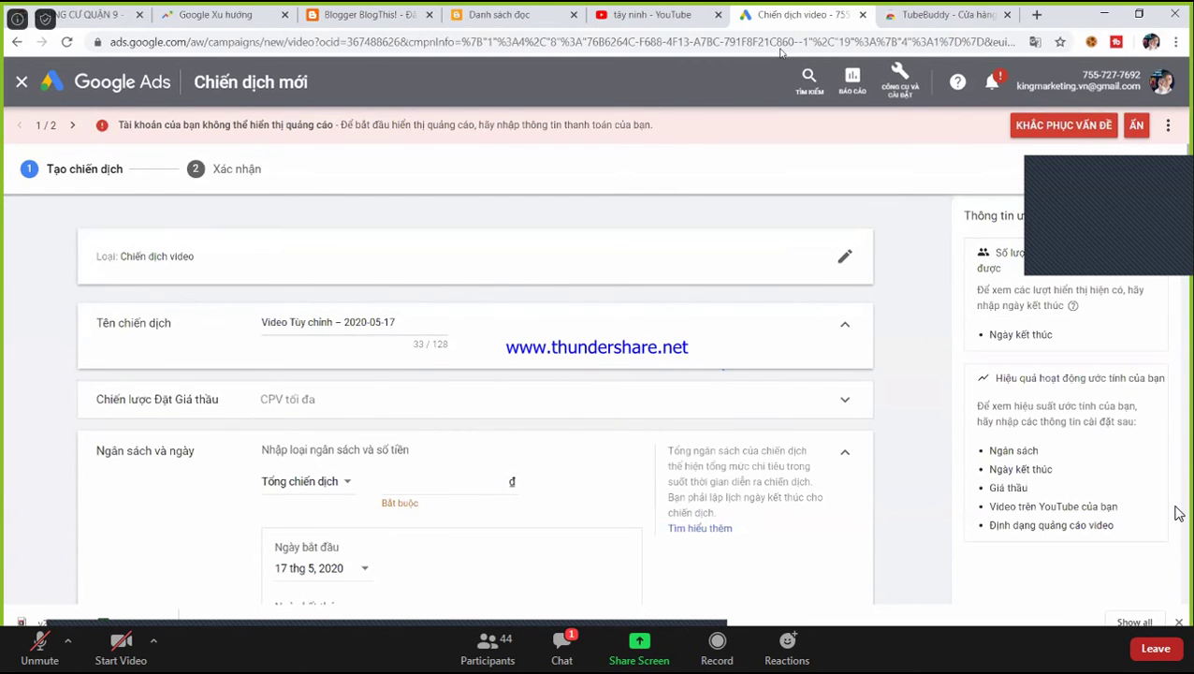
# Switch to the YouTube search results page and open the channel's YouTube Studio dashboard
pyautogui.click(655, 14)
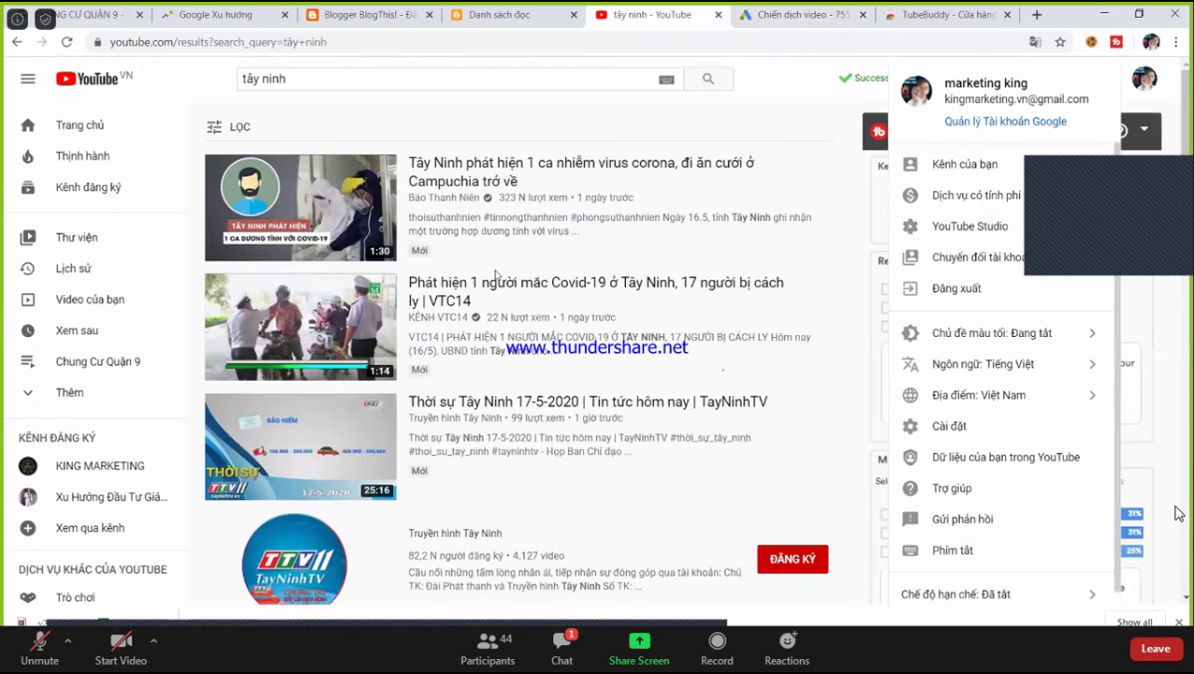
pyautogui.click(1149, 86)
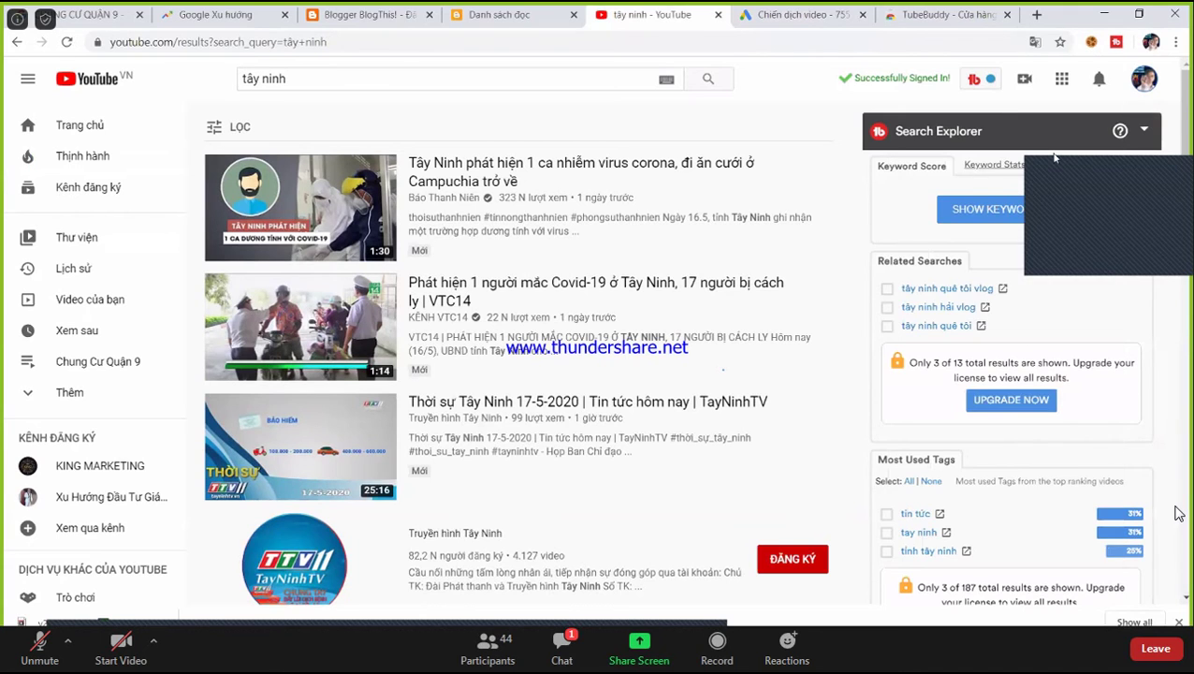
pyautogui.click(1143, 78)
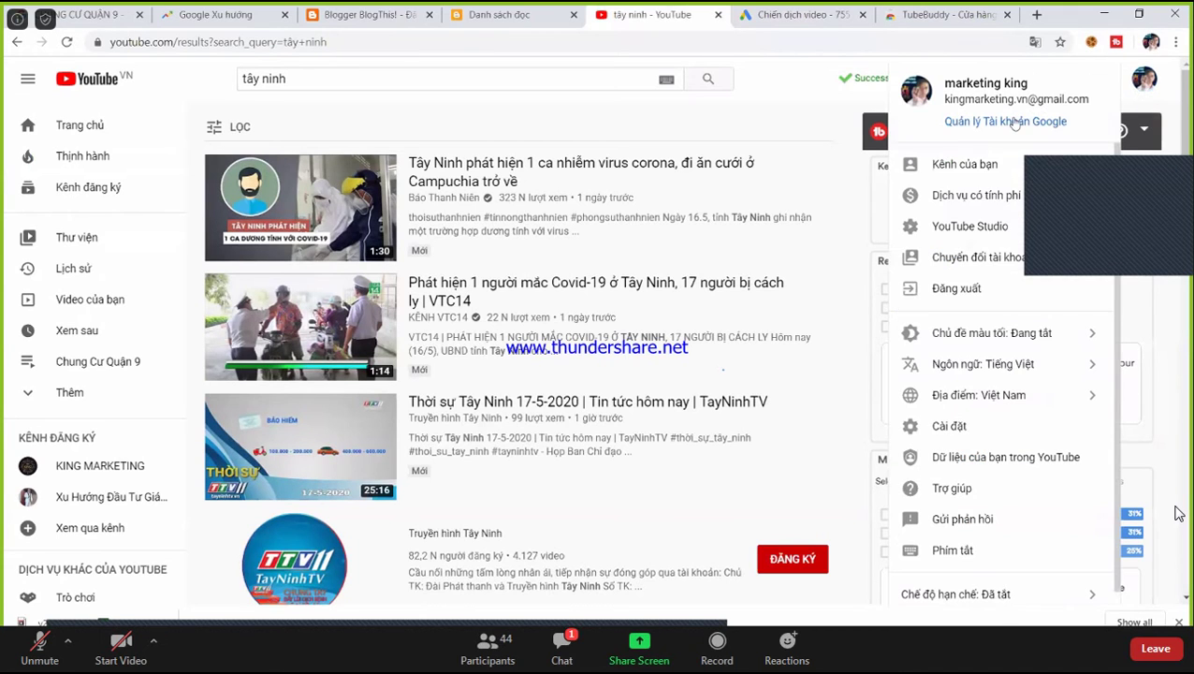
pyautogui.click(950, 223)
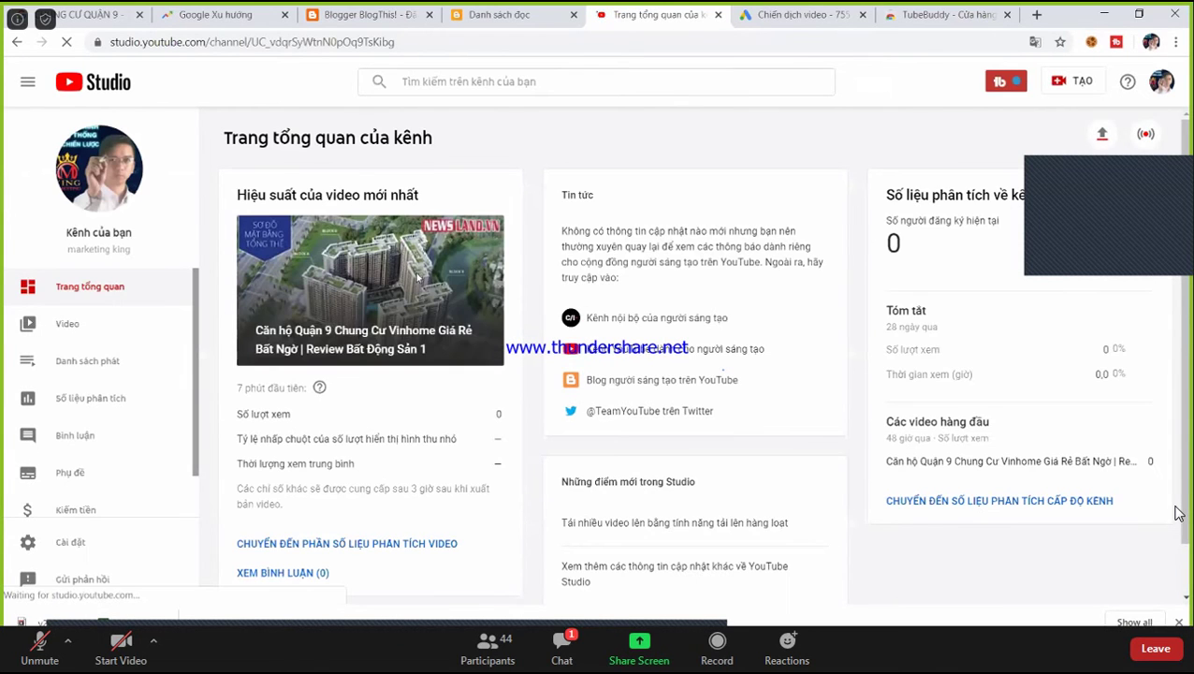
# Return to the Google Ads campaign setup and set the total campaign budget to 100.000 ₫
pyautogui.click(817, 14)
pyautogui.scroll(-2, 325, 295)
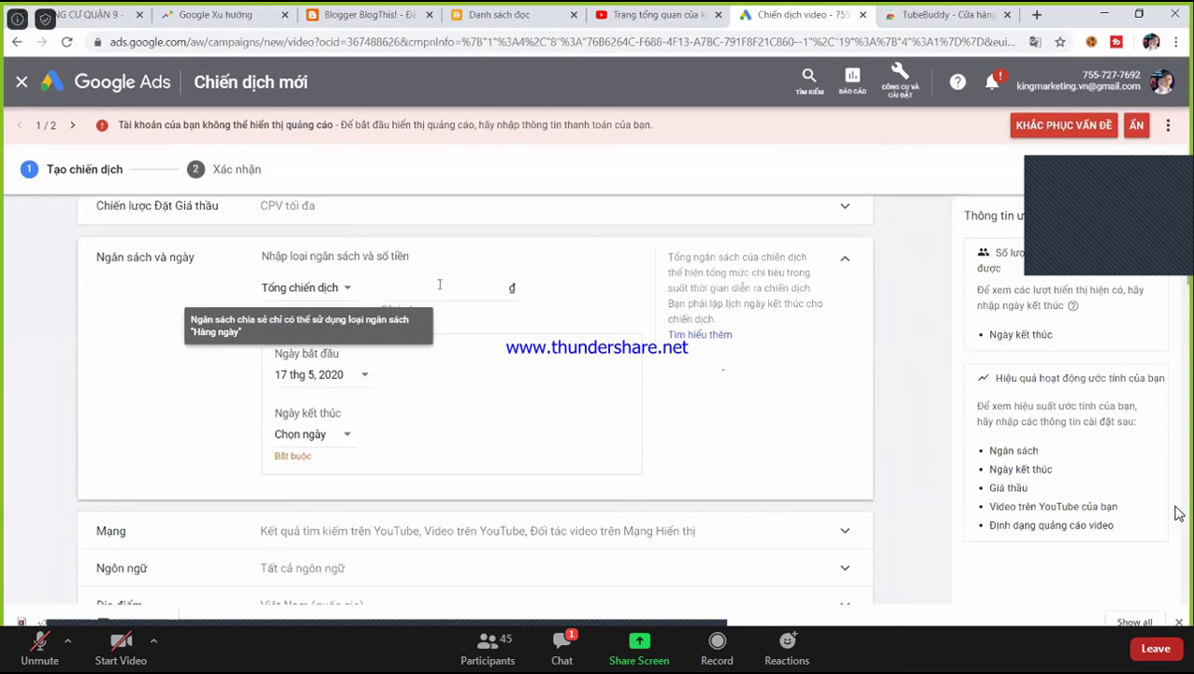
pyautogui.click(438, 285)
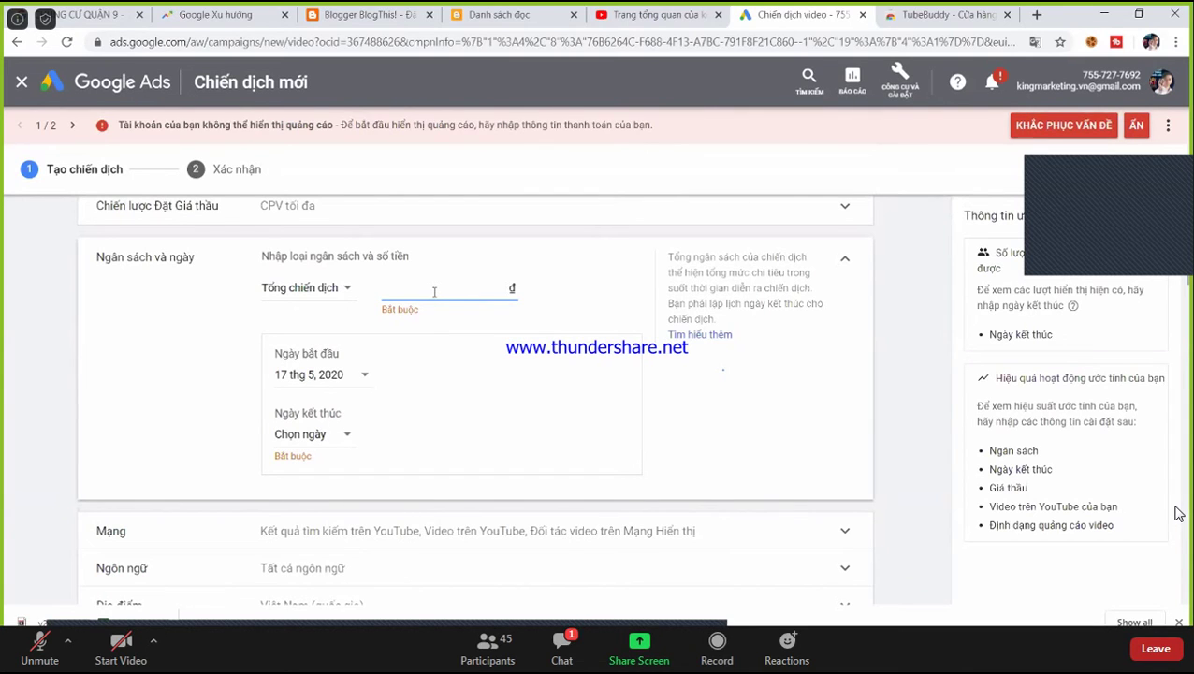
pyautogui.write('1000')
pyautogui.click(144, 358)
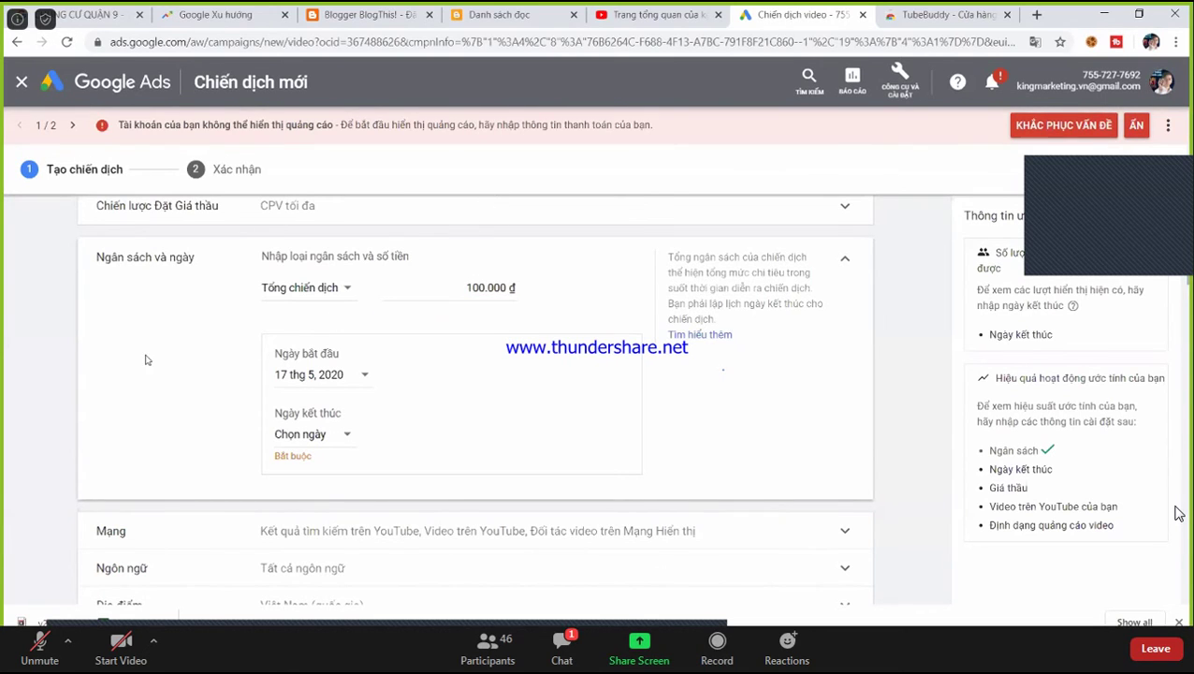
# Set the campaign's end date to 2 June 2020
pyautogui.click(346, 436)
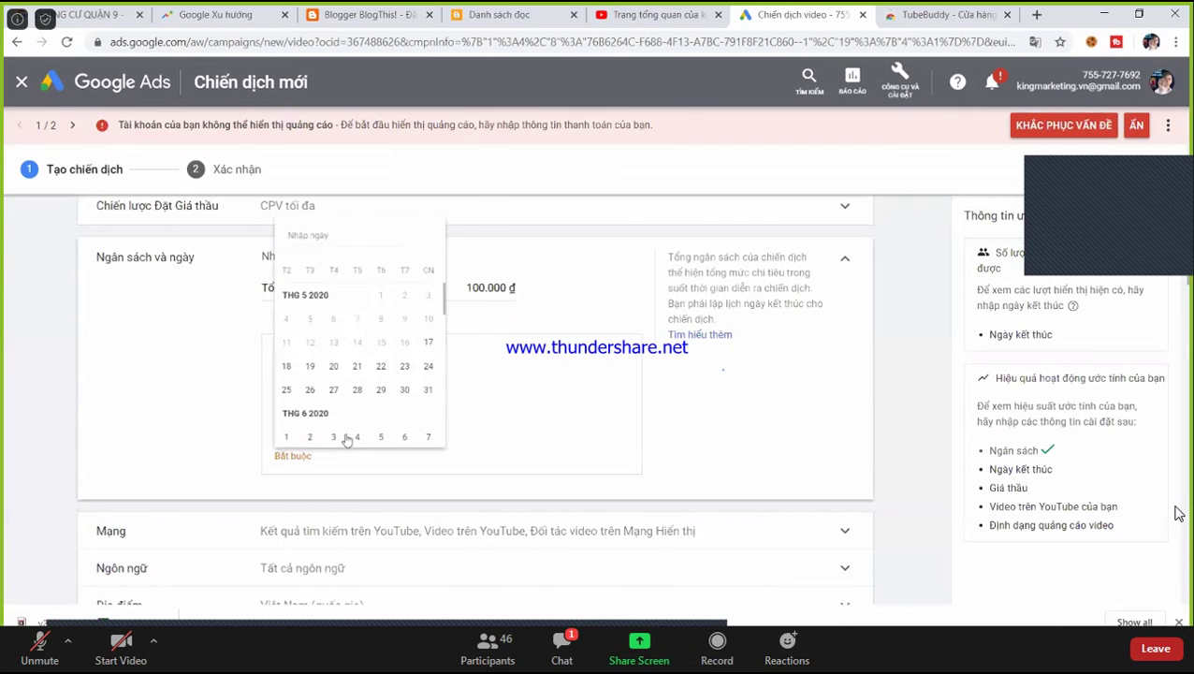
pyautogui.click(213, 431)
pyautogui.click(315, 442)
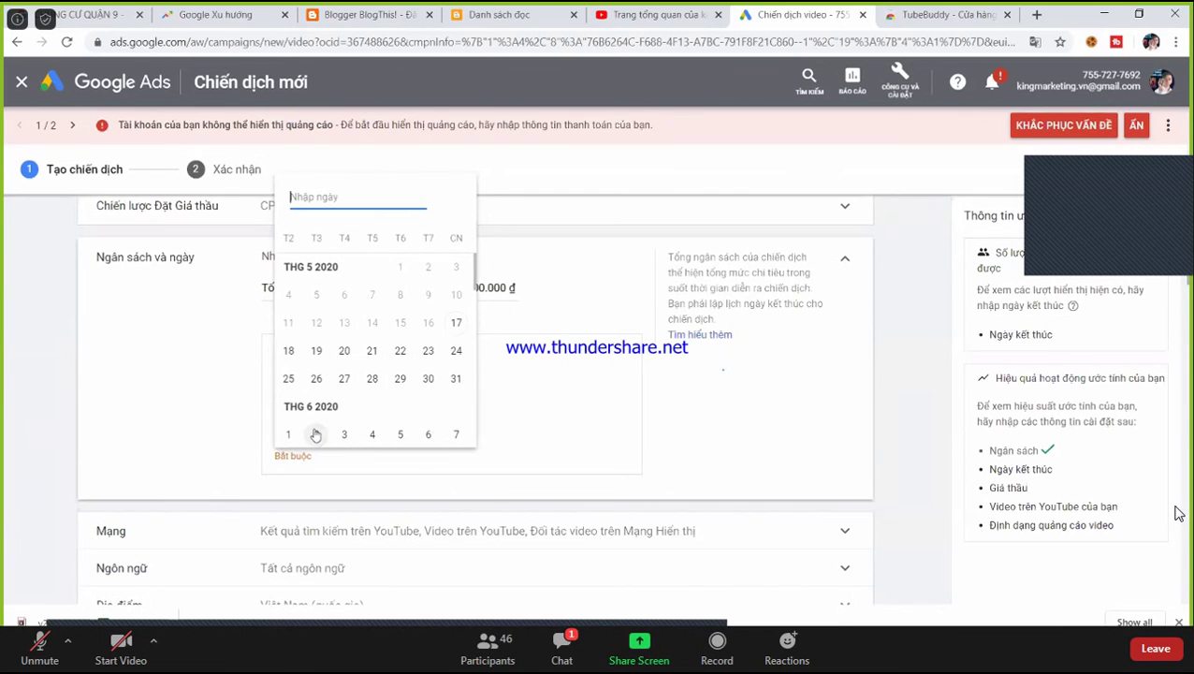
pyautogui.click(312, 436)
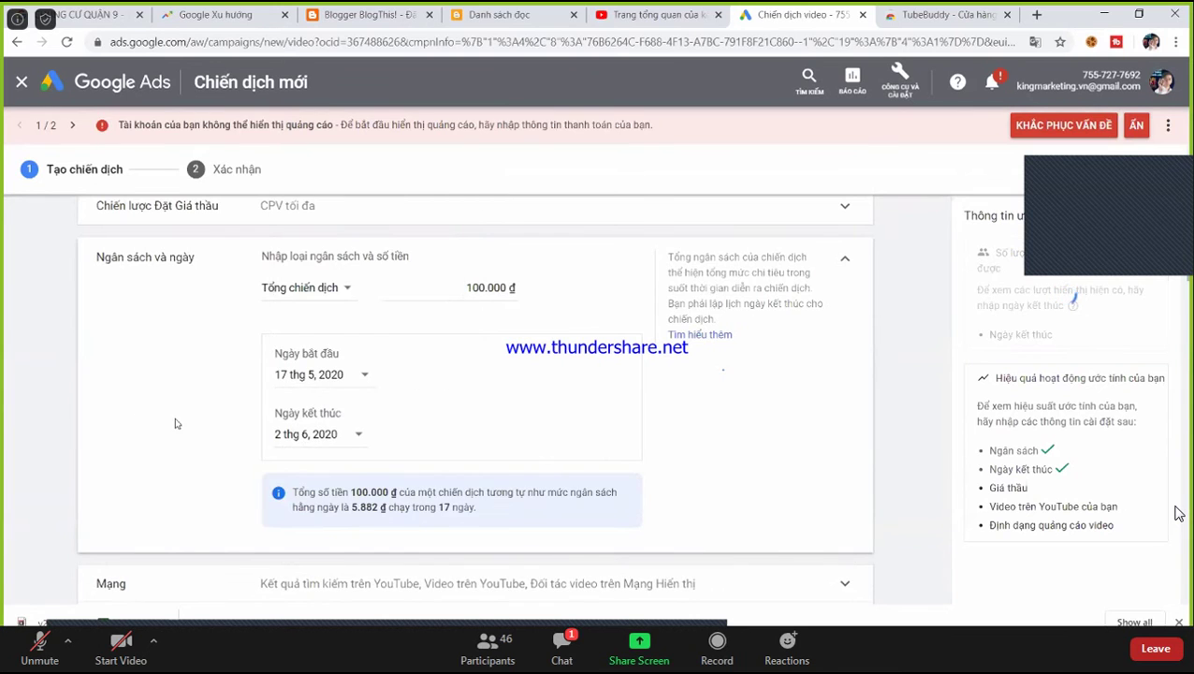
# Expand the campaign's network settings and read the YouTube search results, YouTube videos and Display Network video partner options
pyautogui.scroll(-3, 176, 421)
pyautogui.scroll(1, 176, 419)
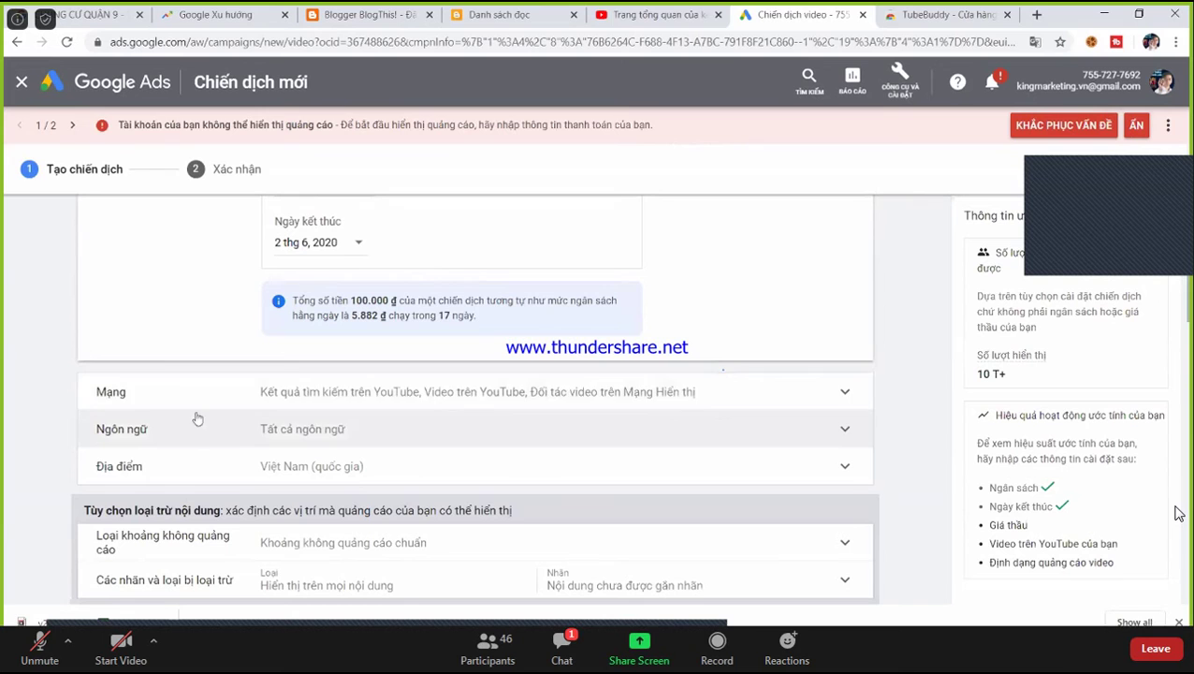
pyautogui.click(339, 397)
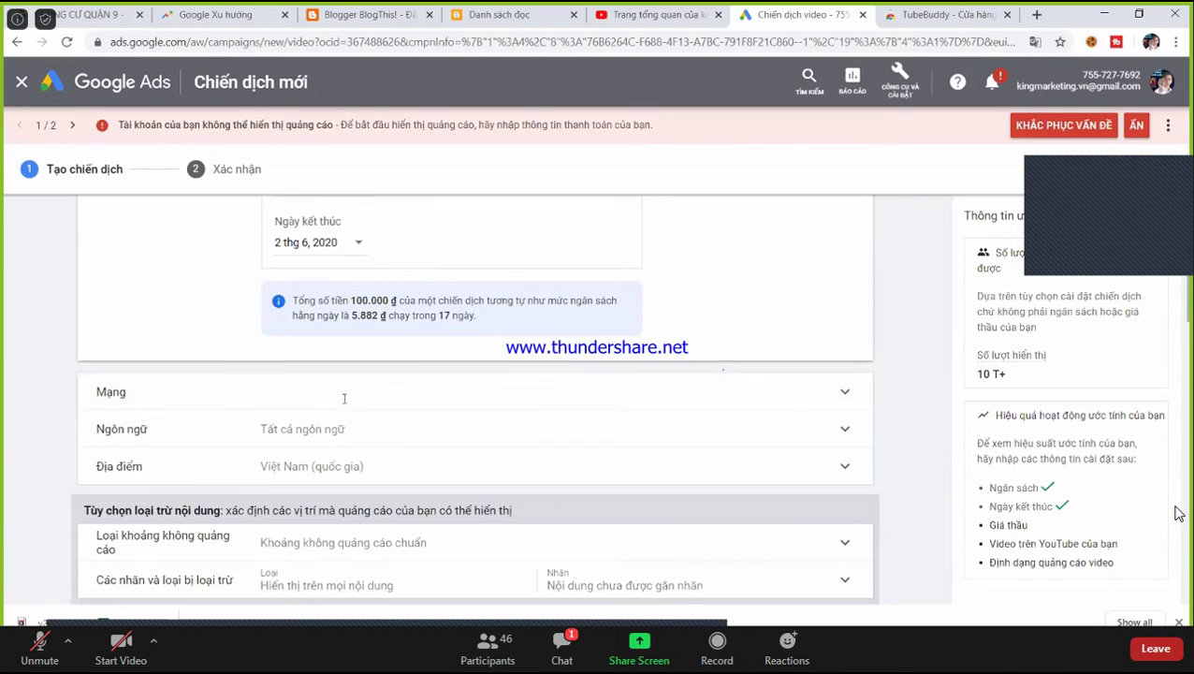
pyautogui.scroll(-1, 192, 370)
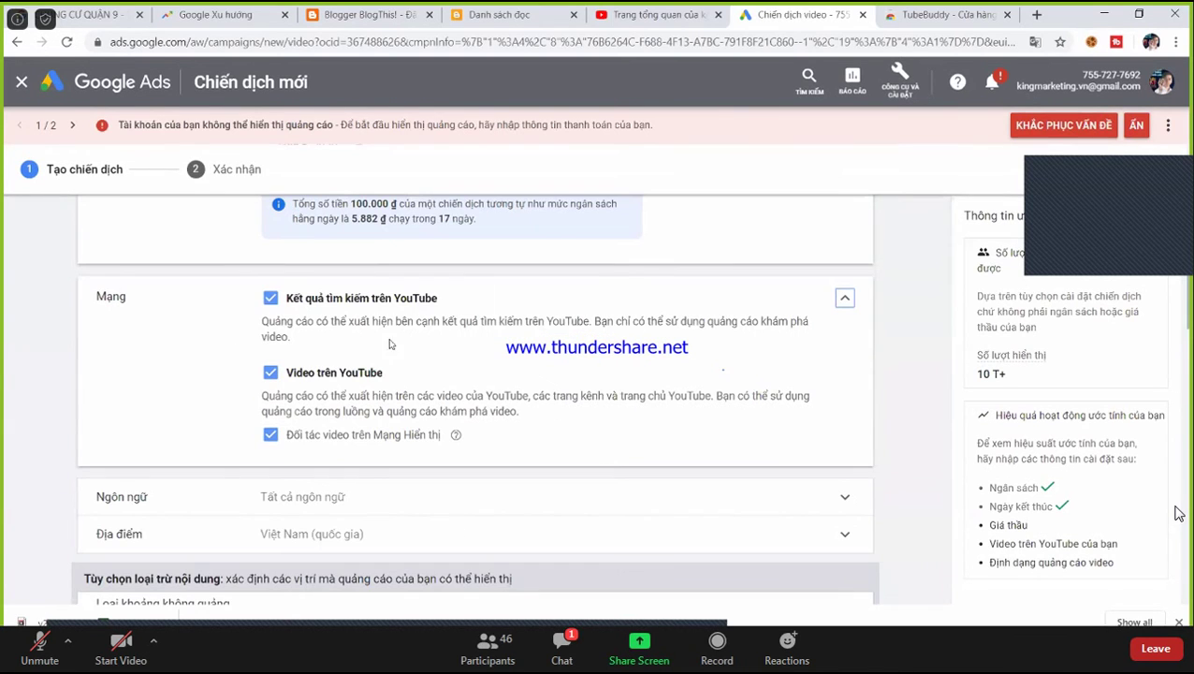
pyautogui.moveTo(307, 323); pyautogui.dragTo(540, 357)
pyautogui.moveTo(294, 395); pyautogui.dragTo(477, 395)
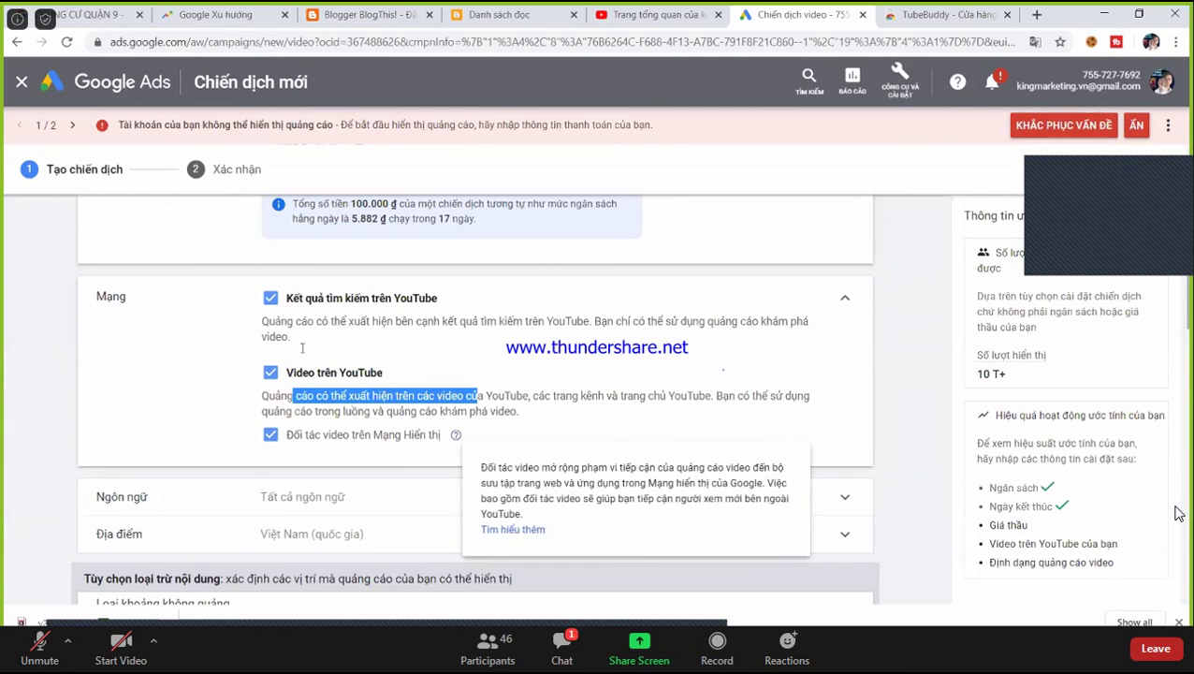
pyautogui.scroll(-2, 264, 350)
pyautogui.scroll(4, 258, 334)
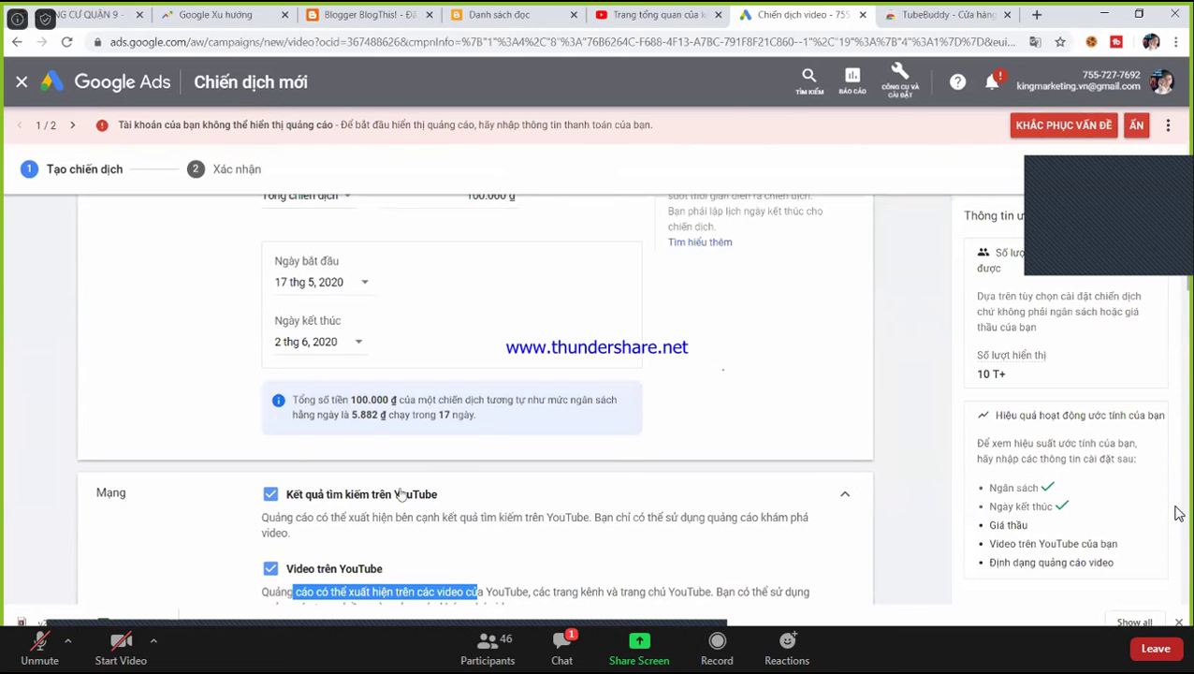
# Try targeting all countries and territories, switch the campaign location back to Việt Nam and collapse the location settings
pyautogui.scroll(-3, 248, 504)
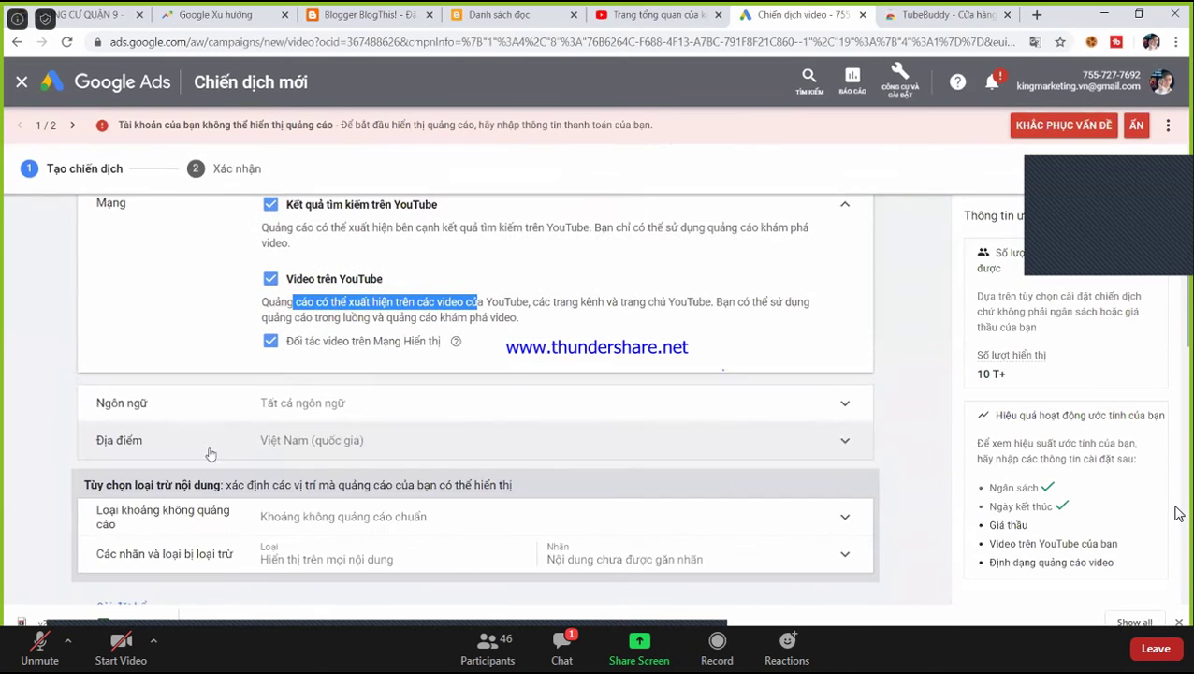
pyautogui.scroll(-2, 240, 485)
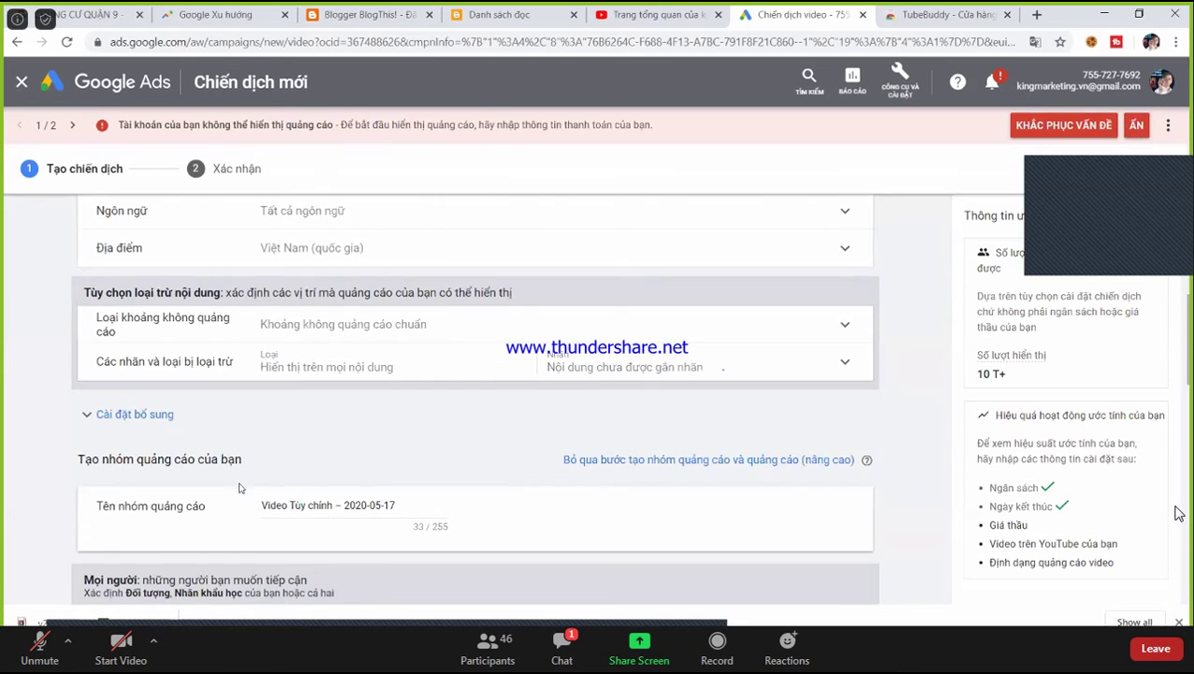
pyautogui.scroll(1, 284, 467)
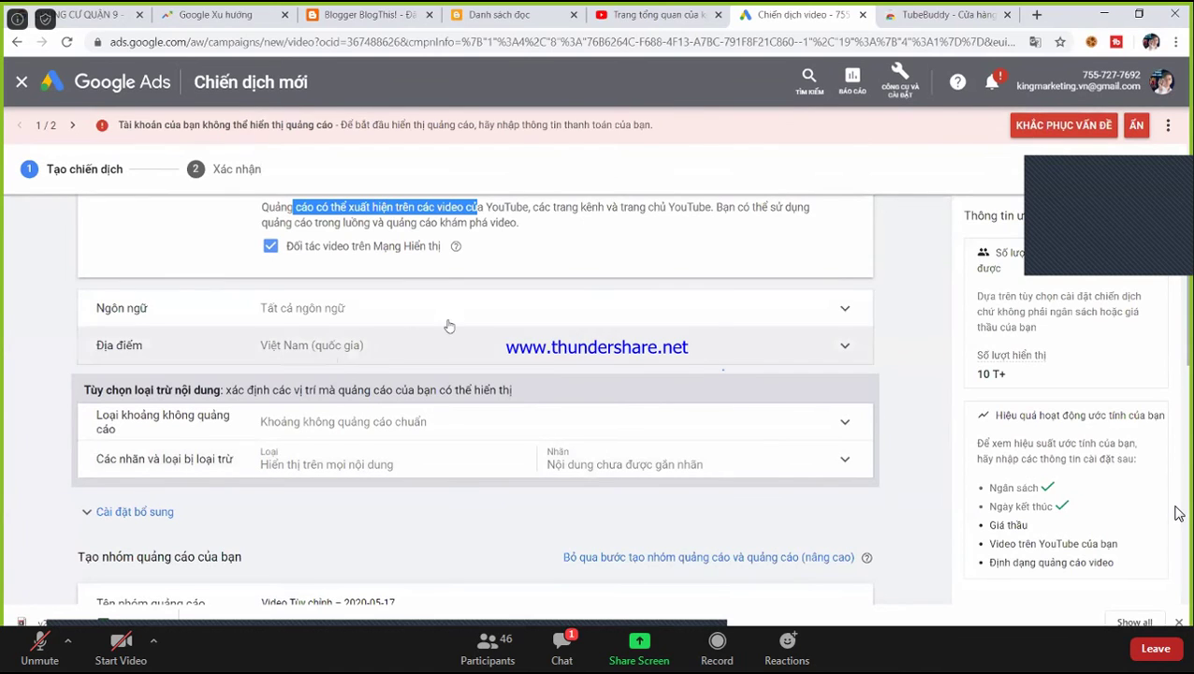
pyautogui.click(379, 360)
pyautogui.click(357, 383)
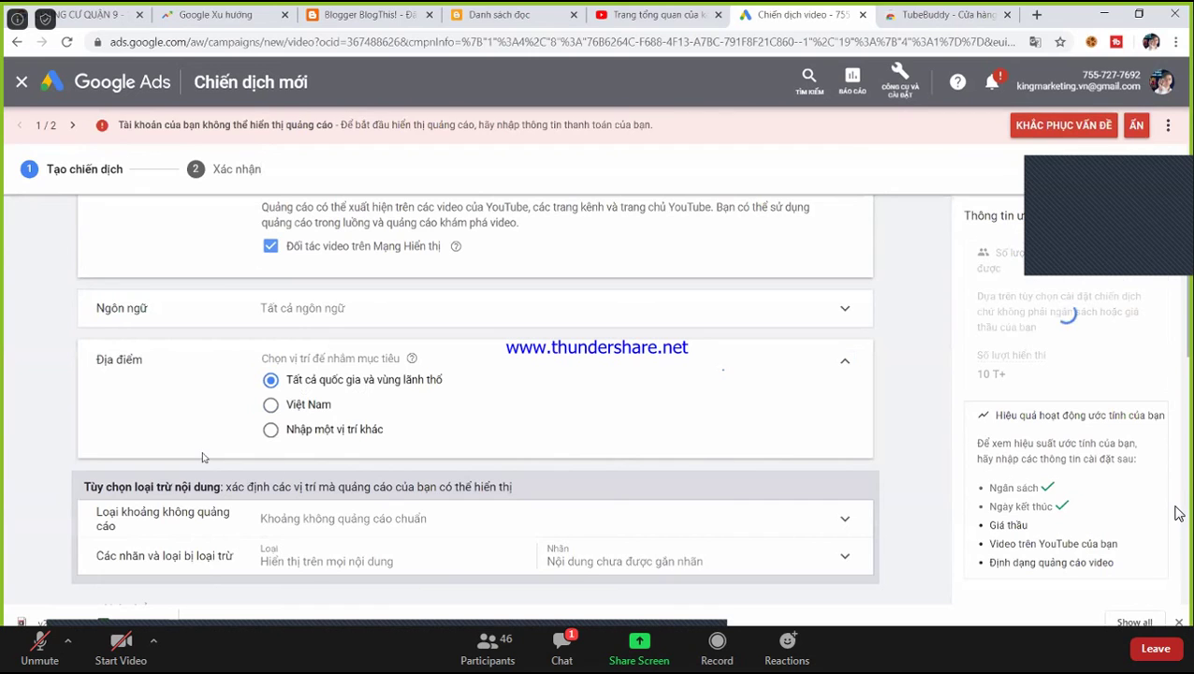
pyautogui.click(283, 412)
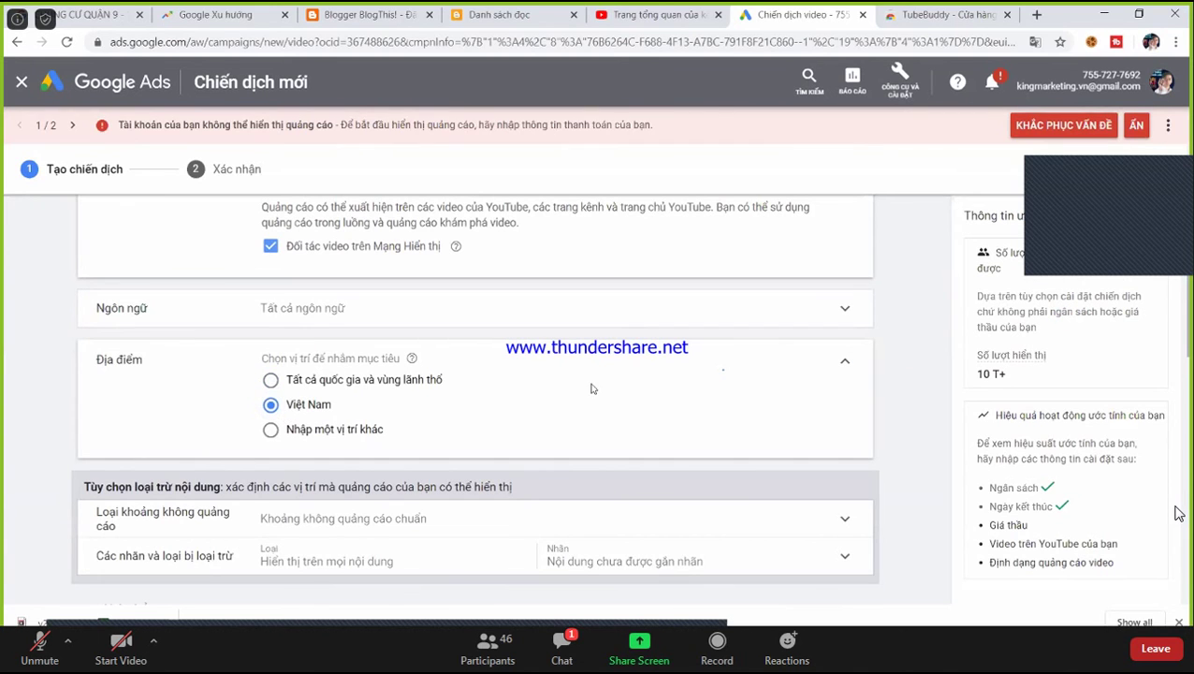
pyautogui.tripleClick(833, 371)
pyautogui.click(846, 364)
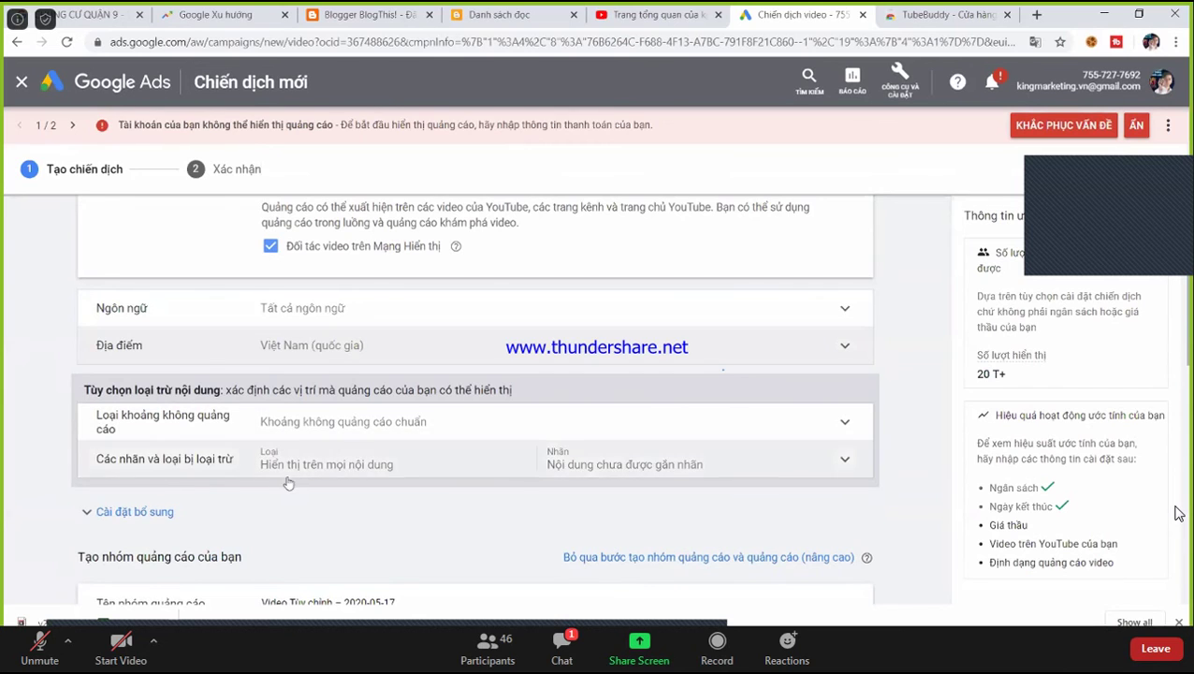
# Set the ad group's maximum CPV bid to 30 ₫
pyautogui.scroll(-3, 275, 490)
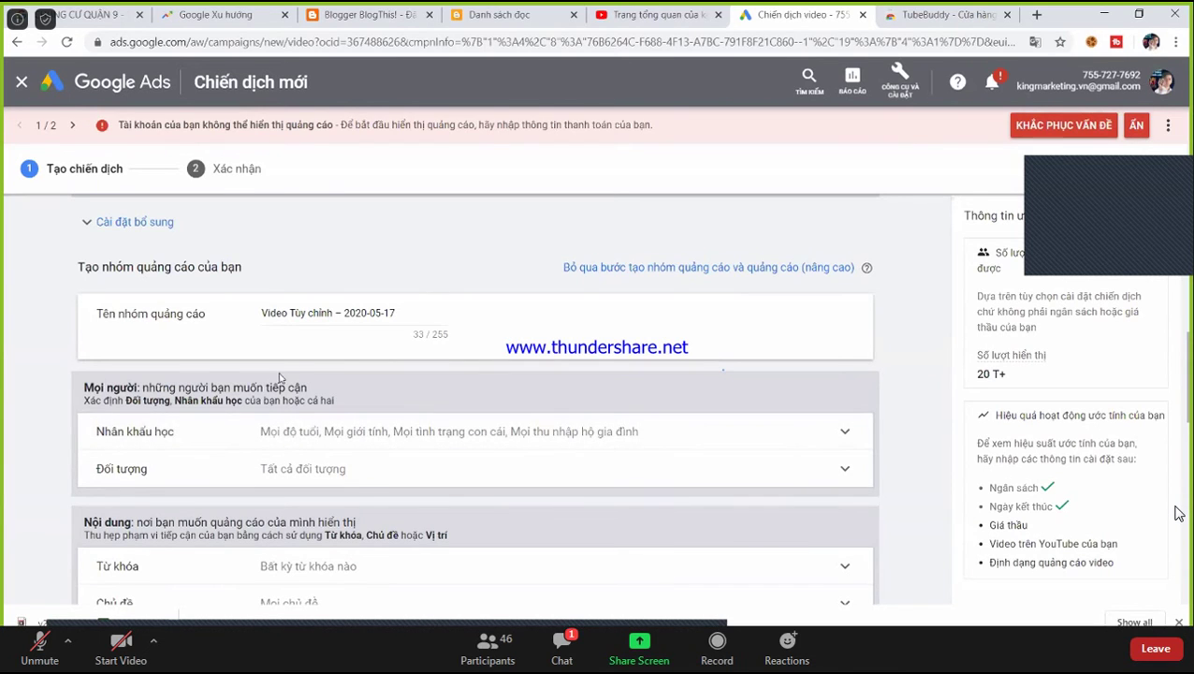
pyautogui.scroll(-2, 278, 377)
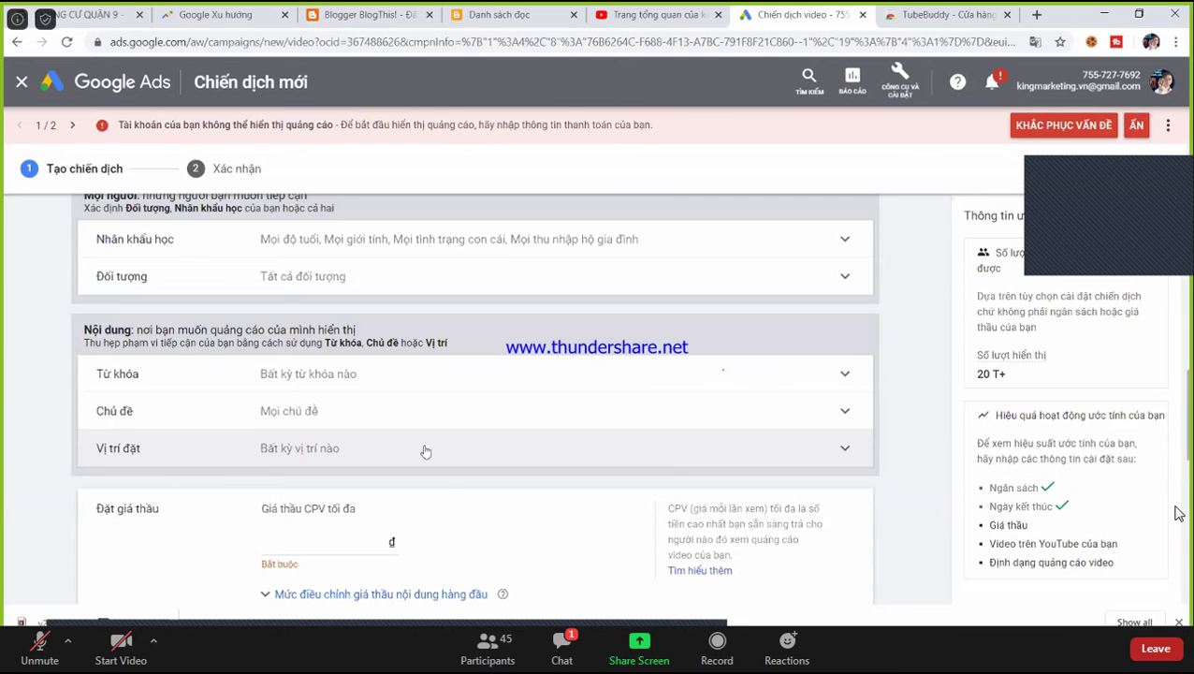
pyautogui.click(367, 540)
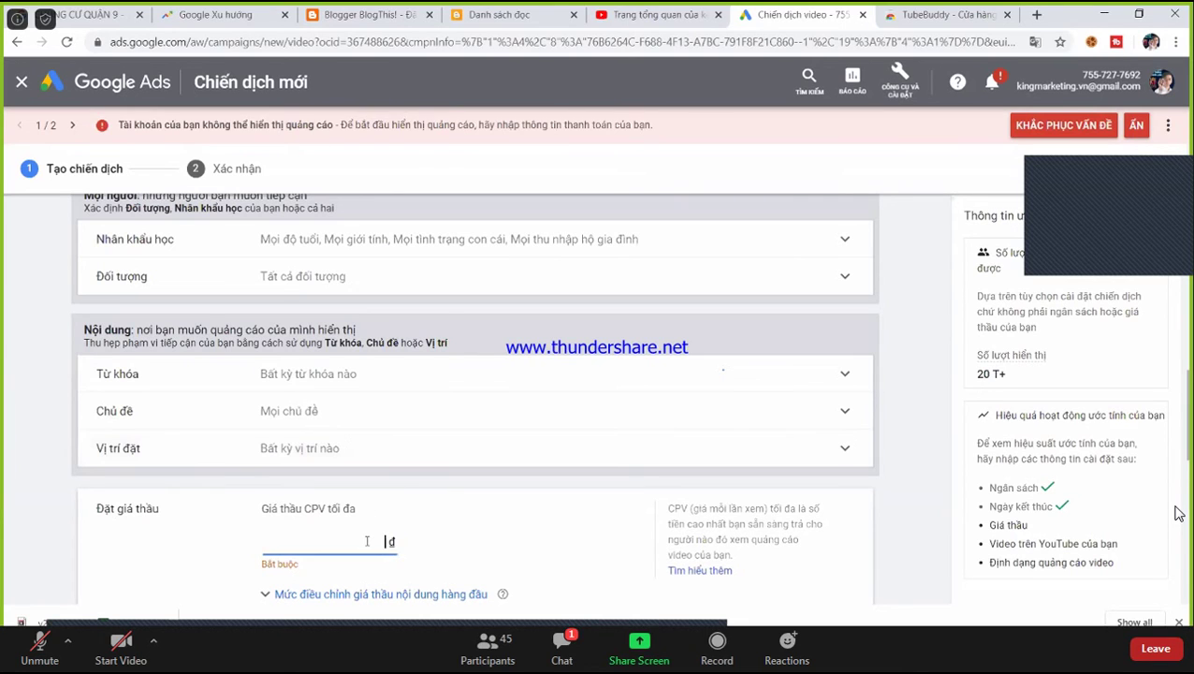
pyautogui.write('30')
pyautogui.click(549, 523)
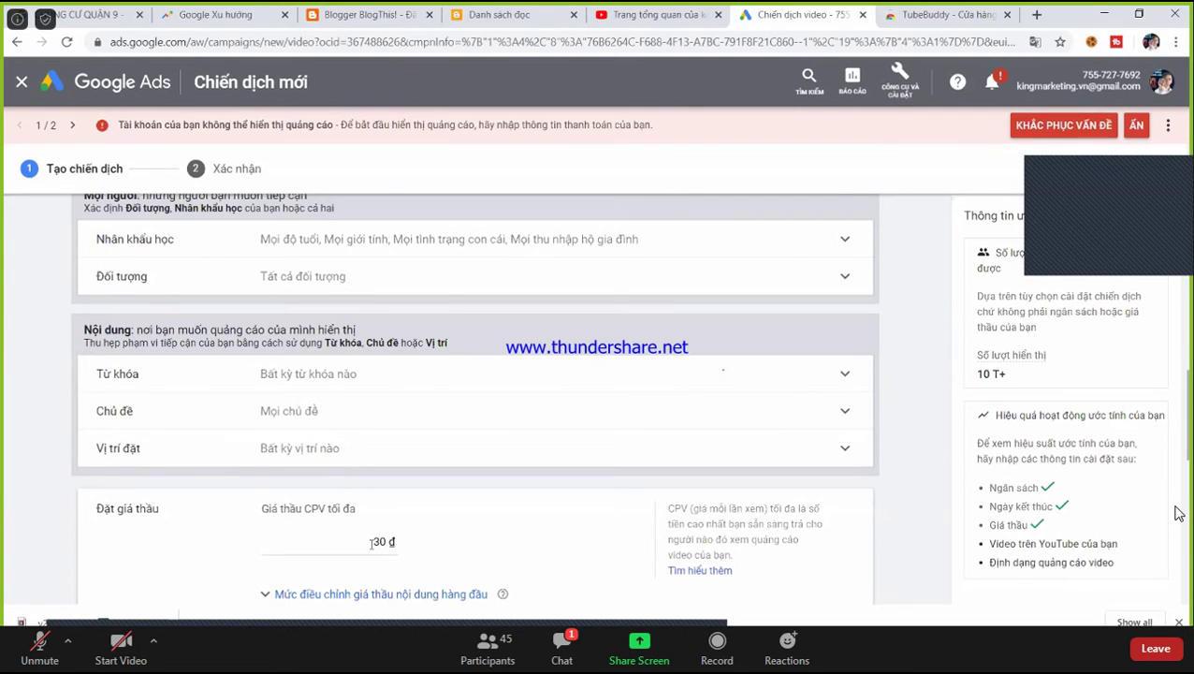
pyautogui.scroll(-1, 415, 535)
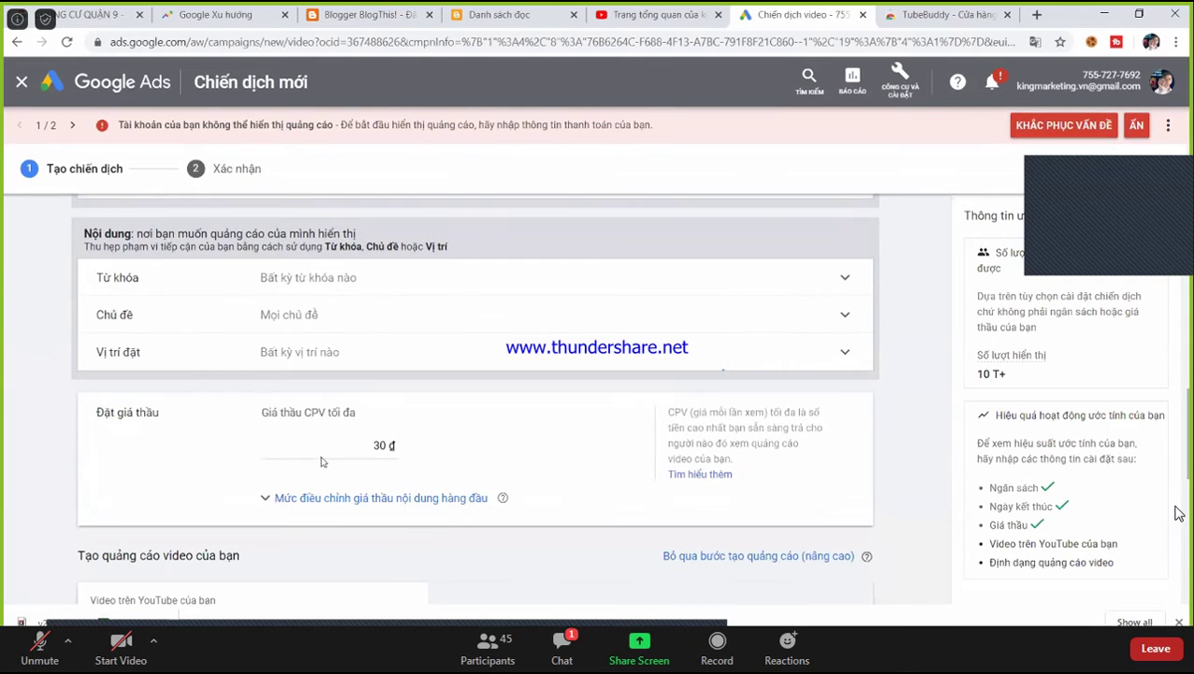
# Expand the ad group's keyword targeting and enter the keyword "chung cư quận 9"
pyautogui.scroll(-2, 323, 453)
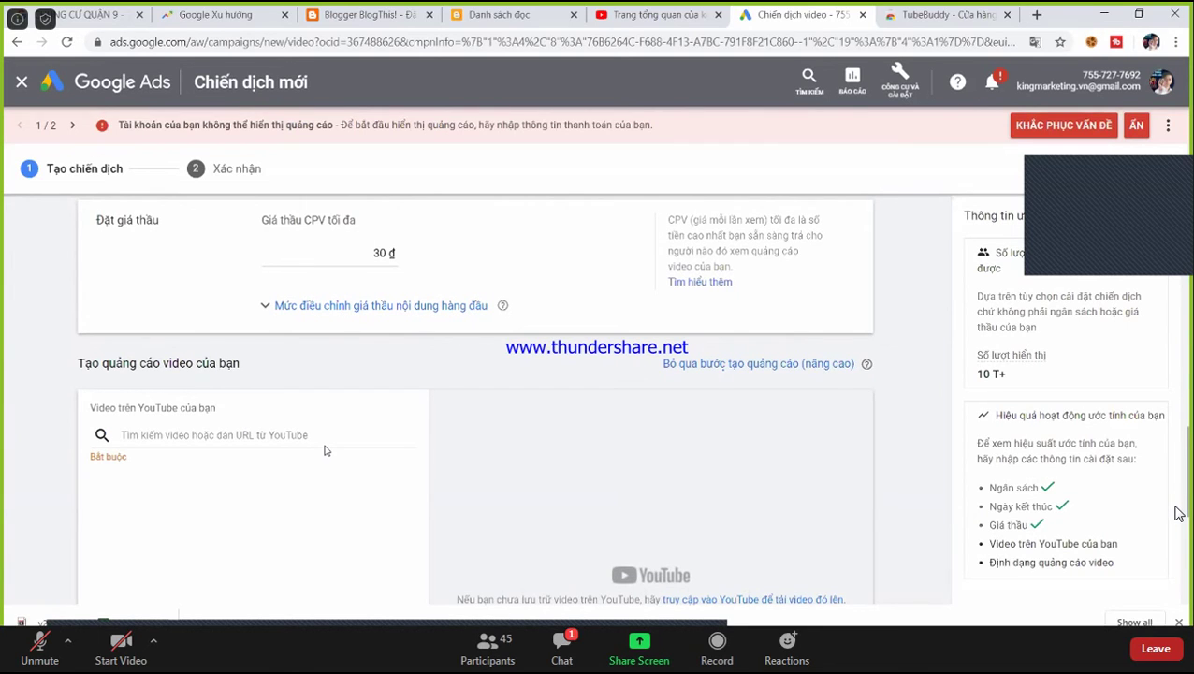
pyautogui.scroll(2, 326, 450)
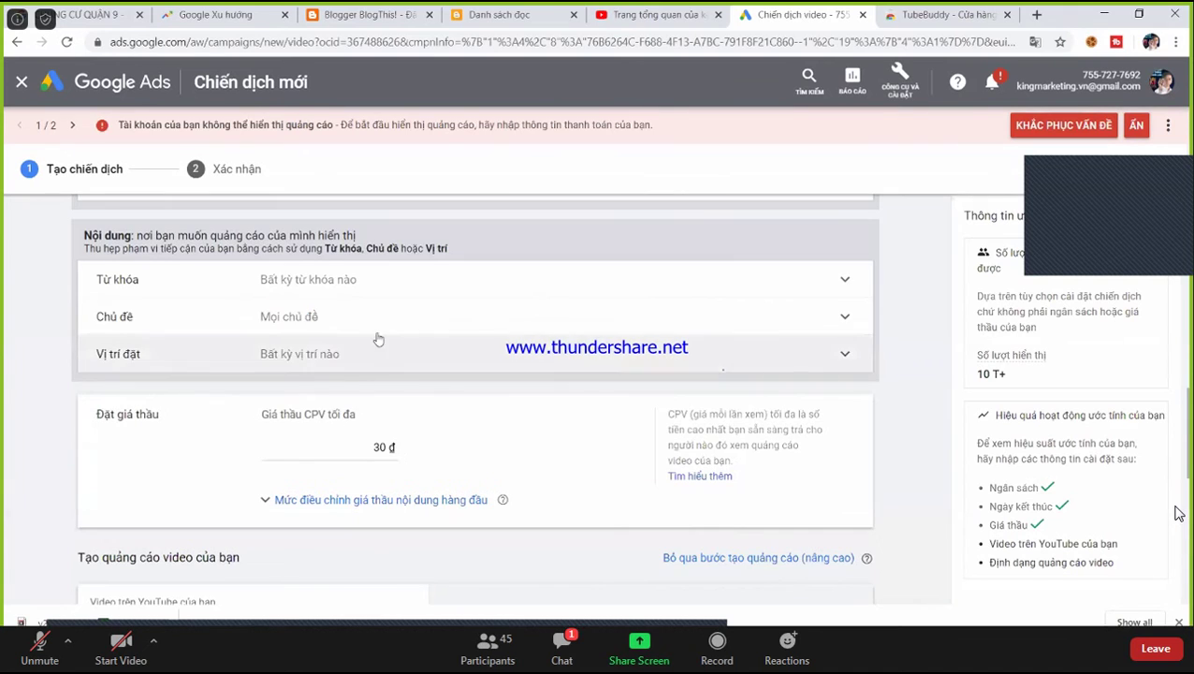
pyautogui.click(382, 293)
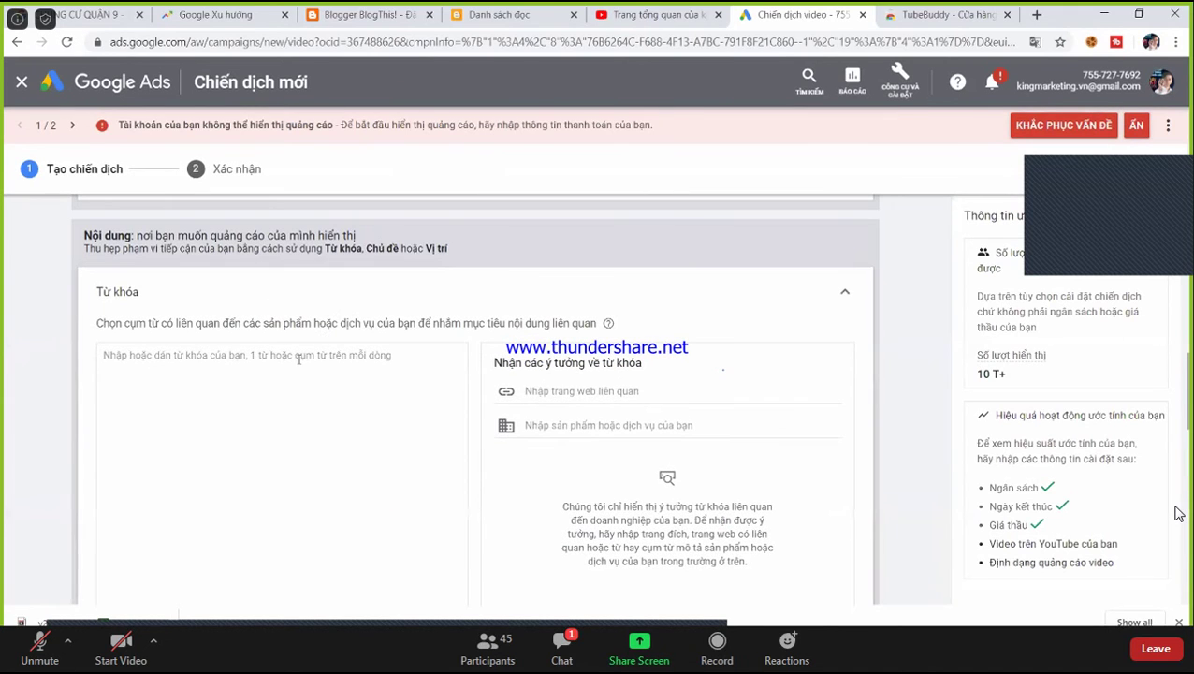
pyautogui.write('chung')
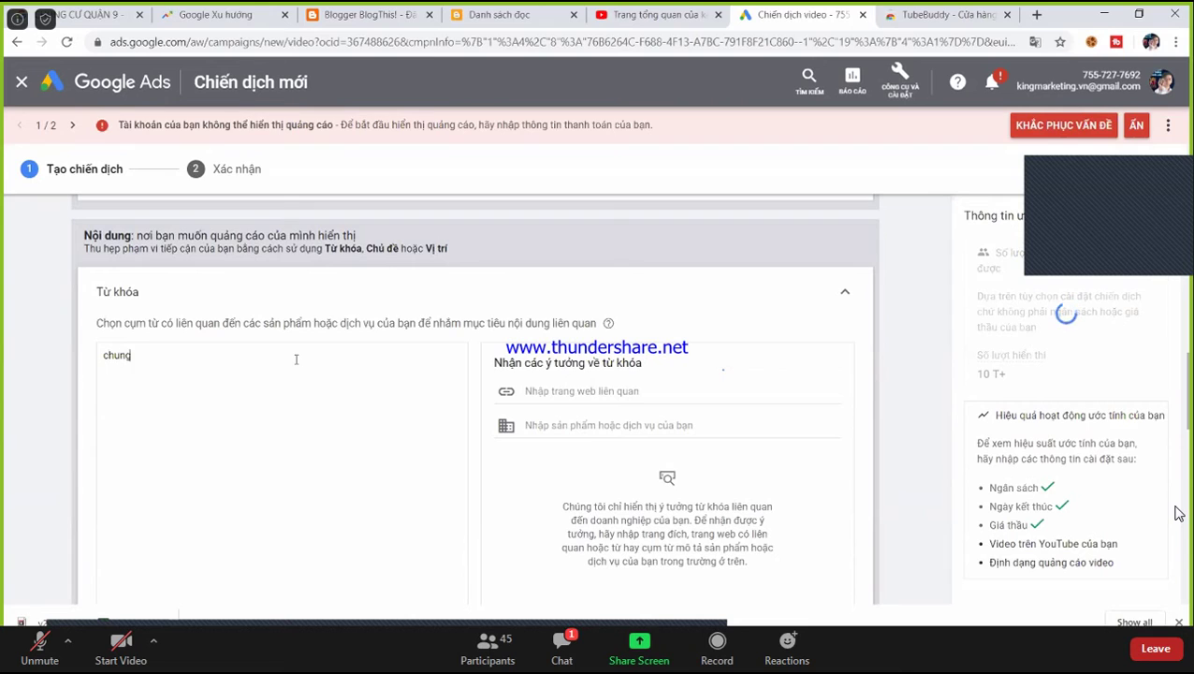
pyautogui.write(' cư quận 9')
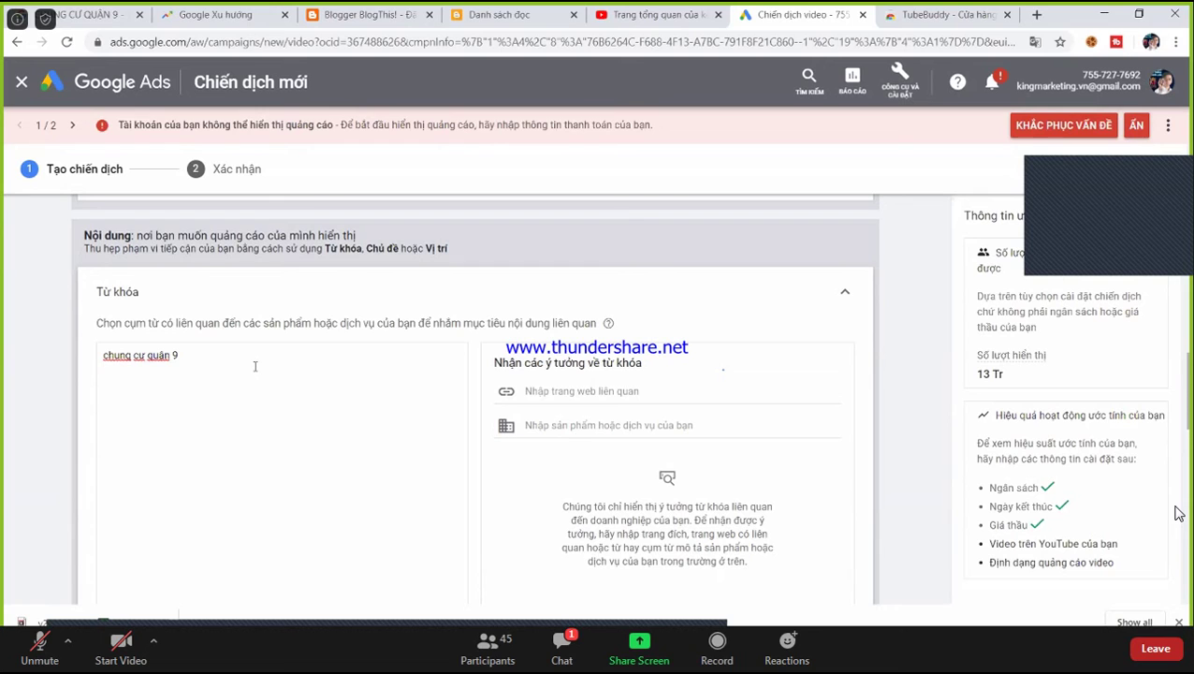
# Look over the ad group's topic, placement and bid settings and activate the YouTube video field of the video ad
pyautogui.scroll(-5, 253, 370)
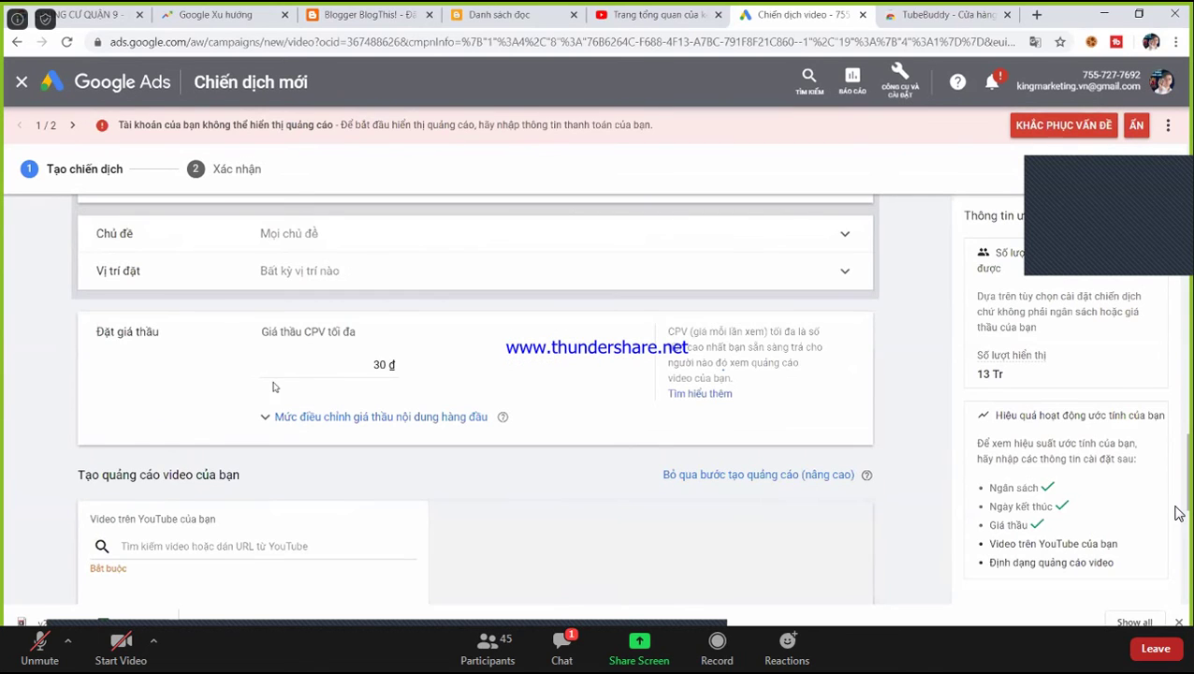
pyautogui.scroll(-2, 254, 483)
pyautogui.click(157, 354)
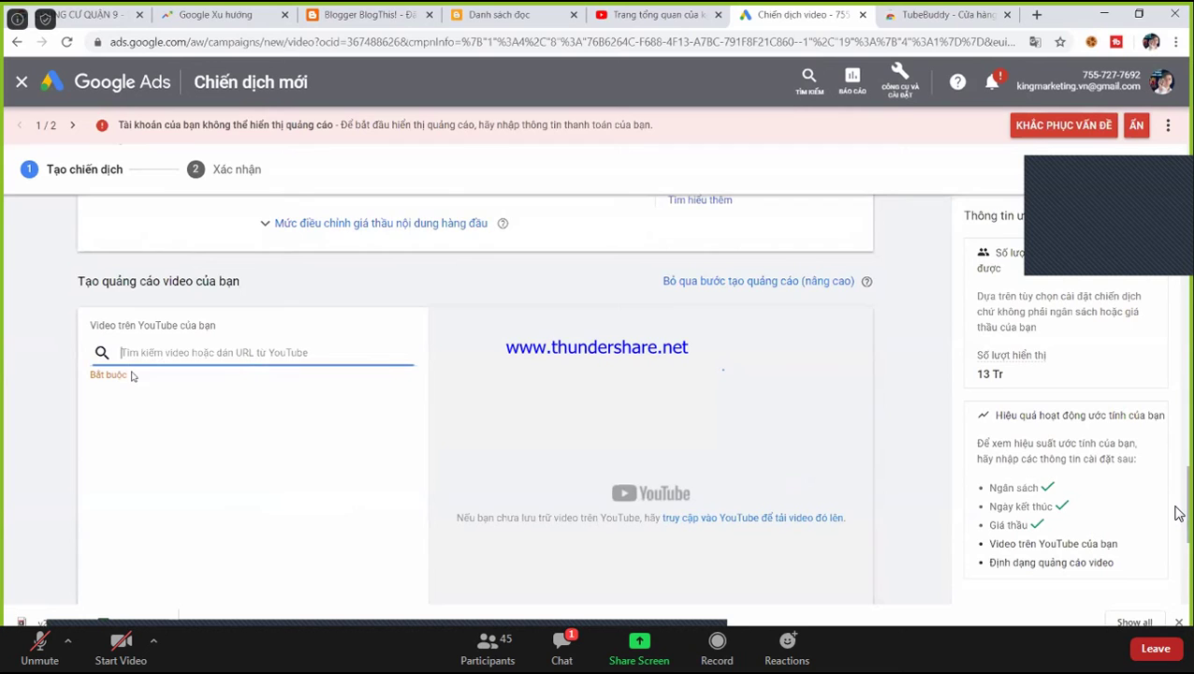
pyautogui.scroll(2, 197, 403)
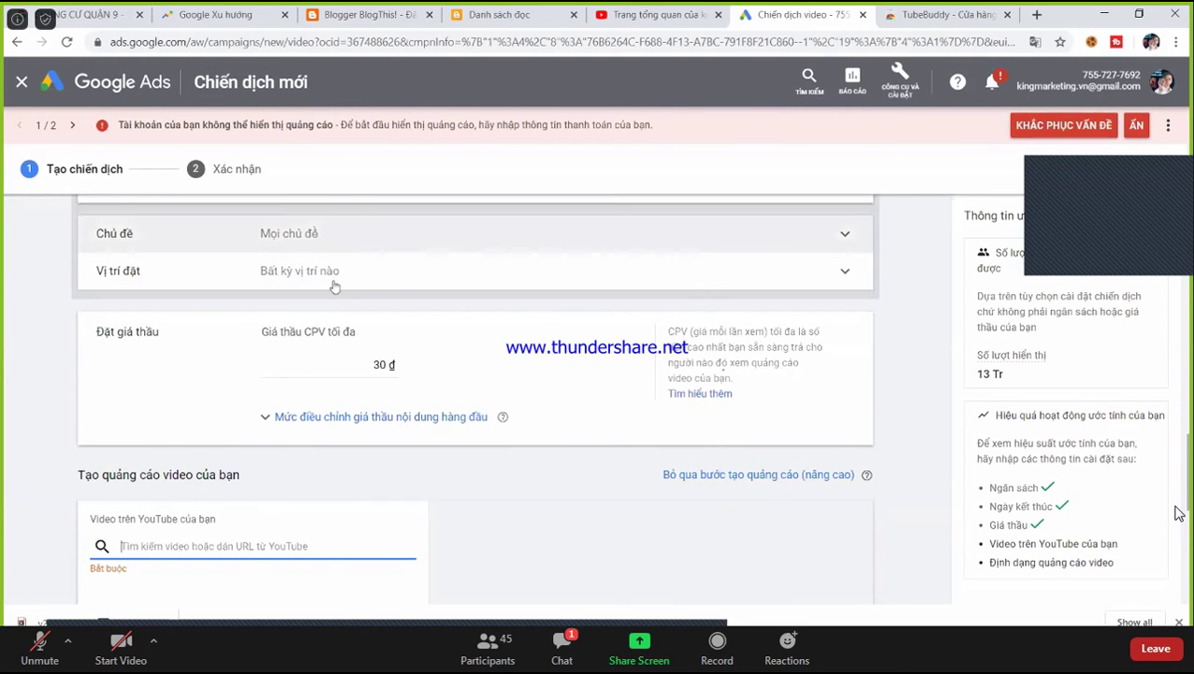
pyautogui.scroll(-2, 301, 431)
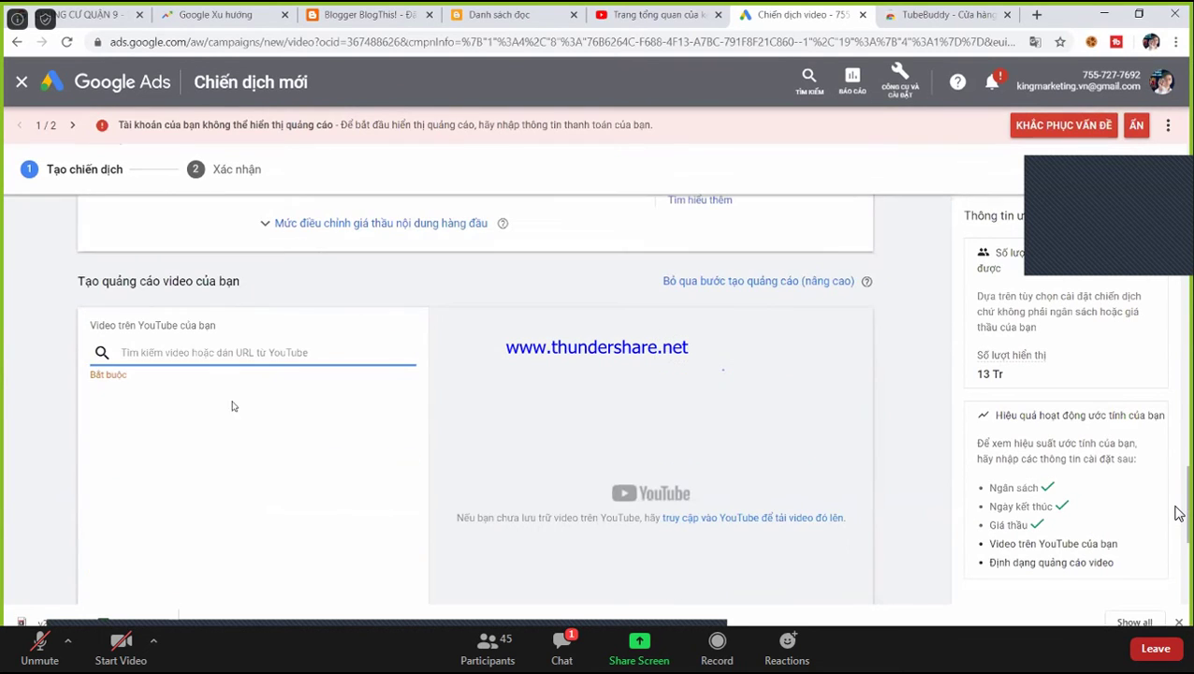
# Switch to YouTube Studio and copy the link address of the Căn hộ Quận 9 Chung Cư Vinhome video from the channel's video list
pyautogui.click(644, 14)
pyautogui.rightClick(367, 277)
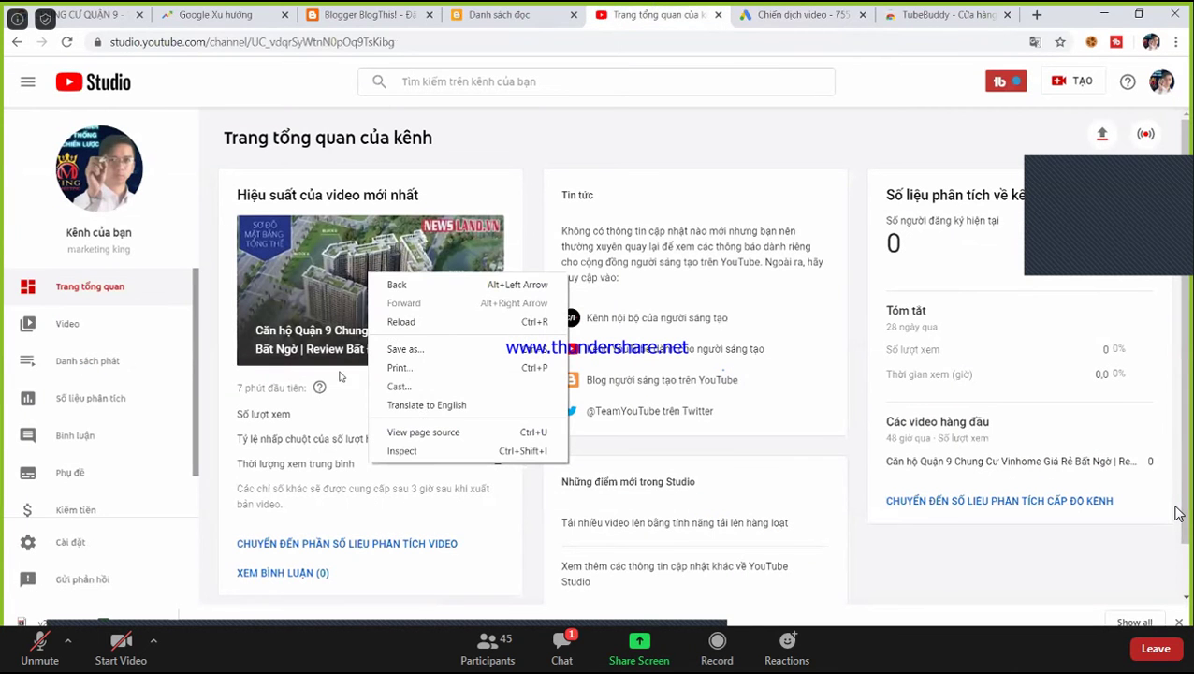
pyautogui.tripleClick(265, 325)
pyautogui.click(325, 453)
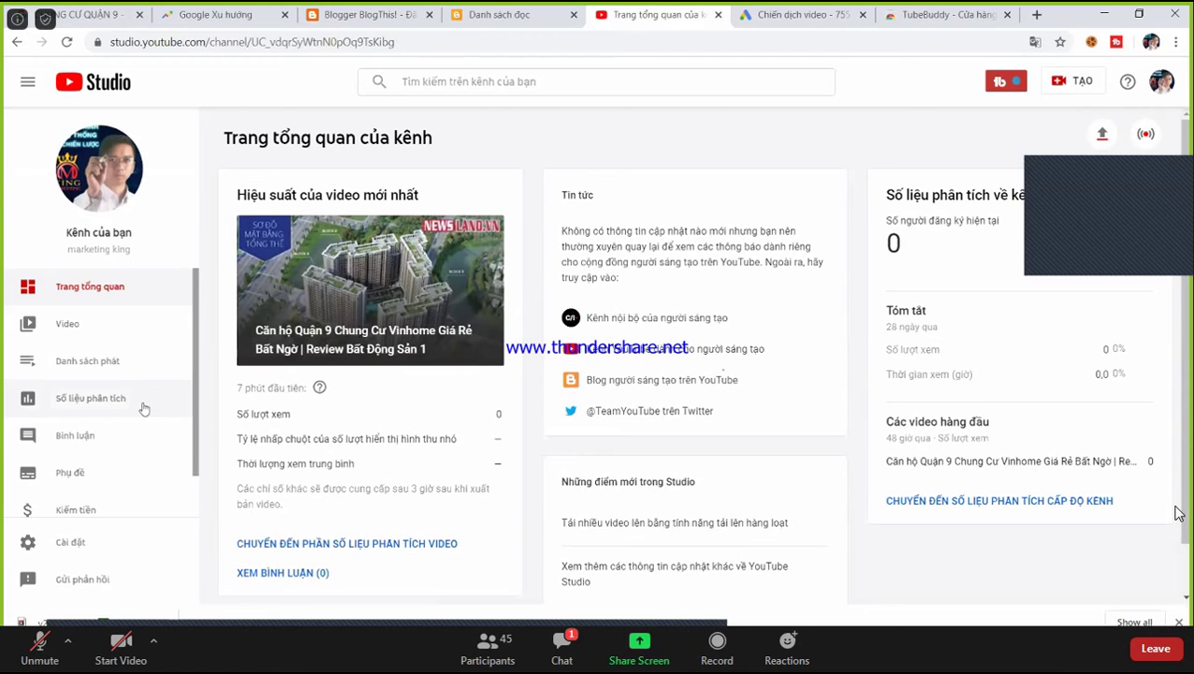
pyautogui.click(109, 343)
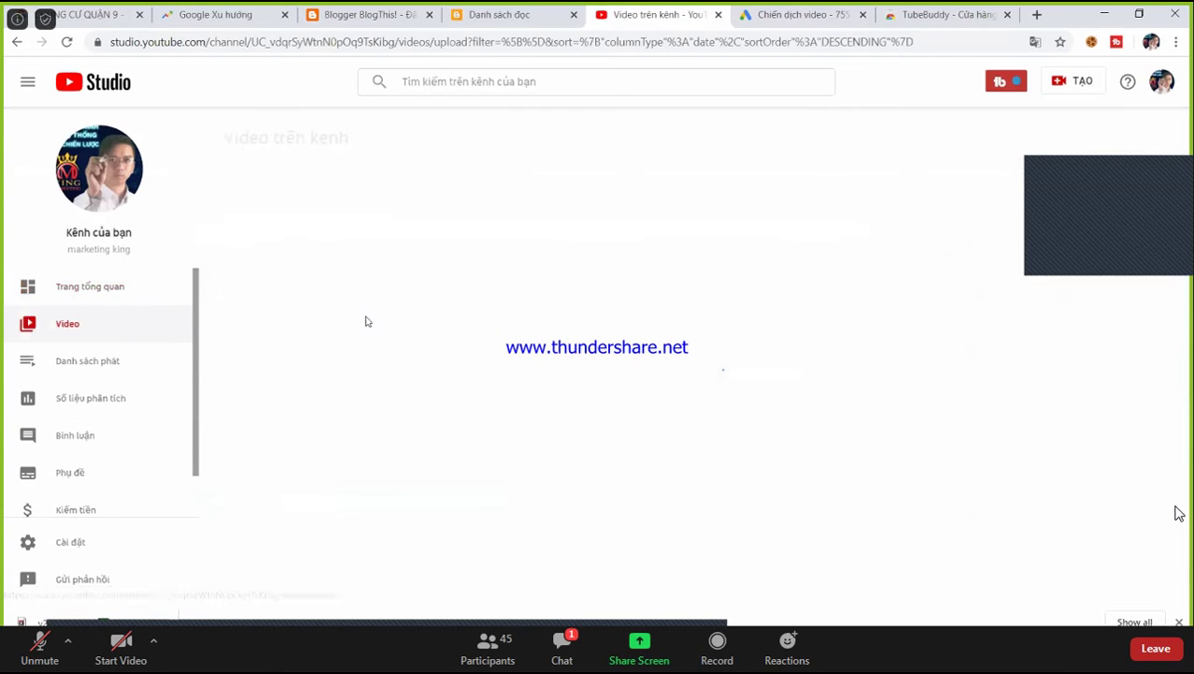
pyautogui.rightClick(482, 311)
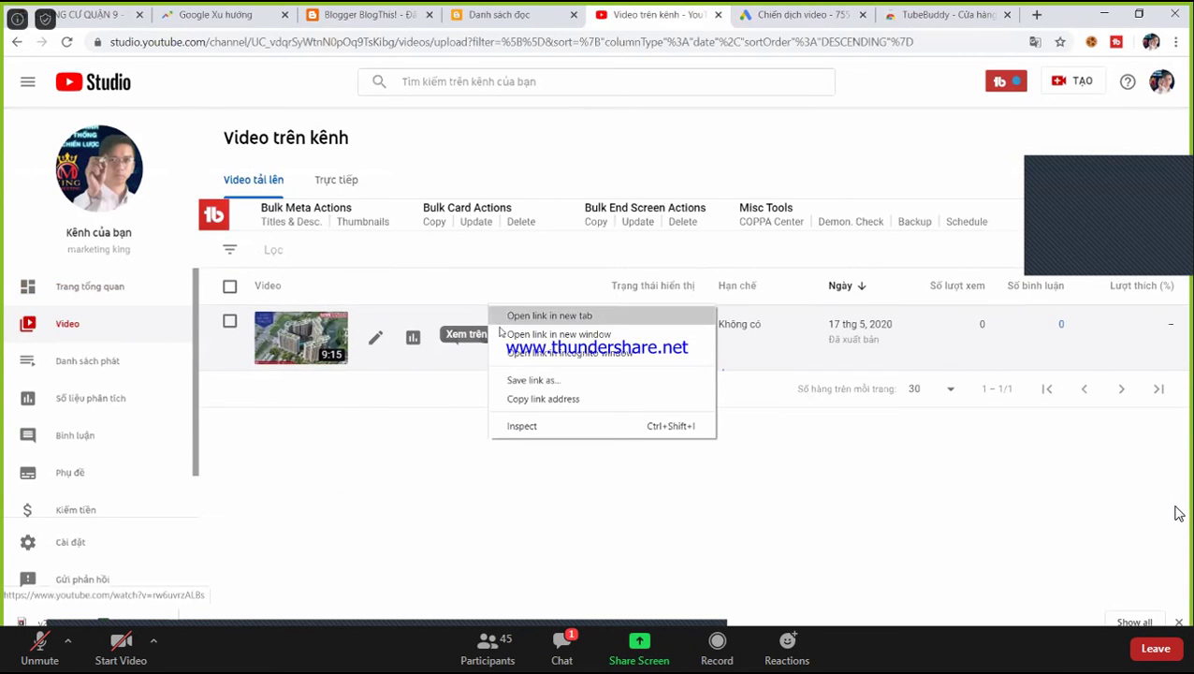
pyautogui.click(524, 396)
pyautogui.rightClick(488, 348)
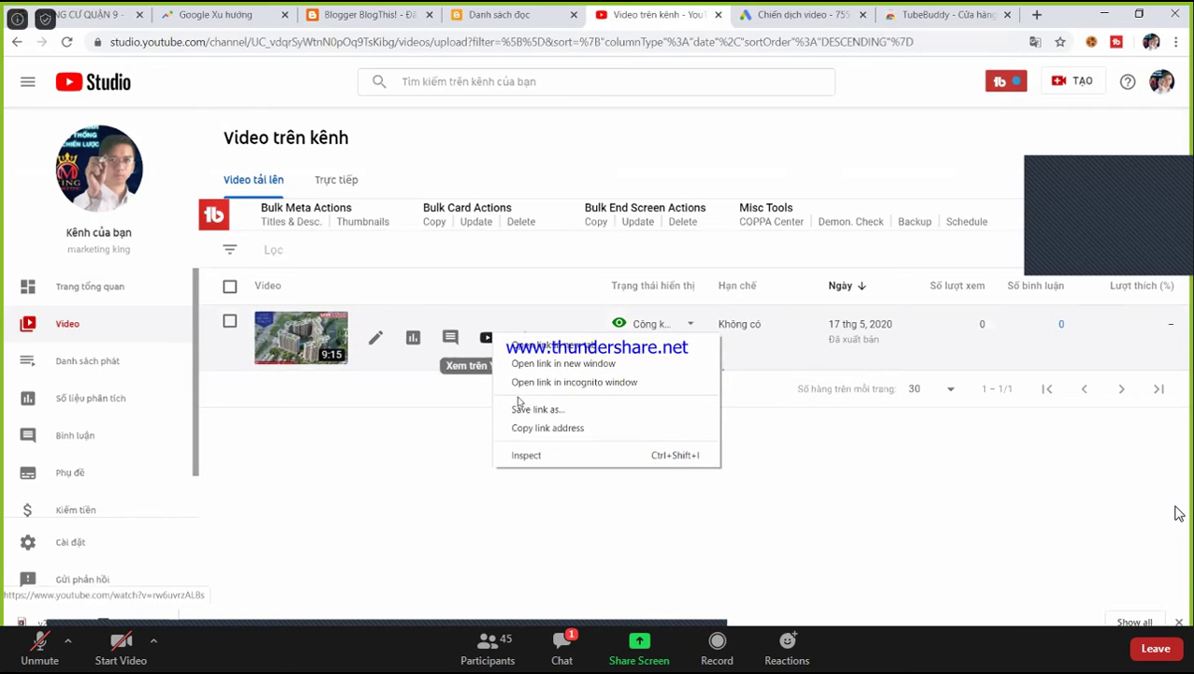
pyautogui.click(544, 426)
# Back in Google Ads, paste the copied link as the ad's YouTube video and choose the skippable in-stream ad format
pyautogui.click(804, 14)
pyautogui.click(281, 352)
pyautogui.hotkey('ctrl', 'v')
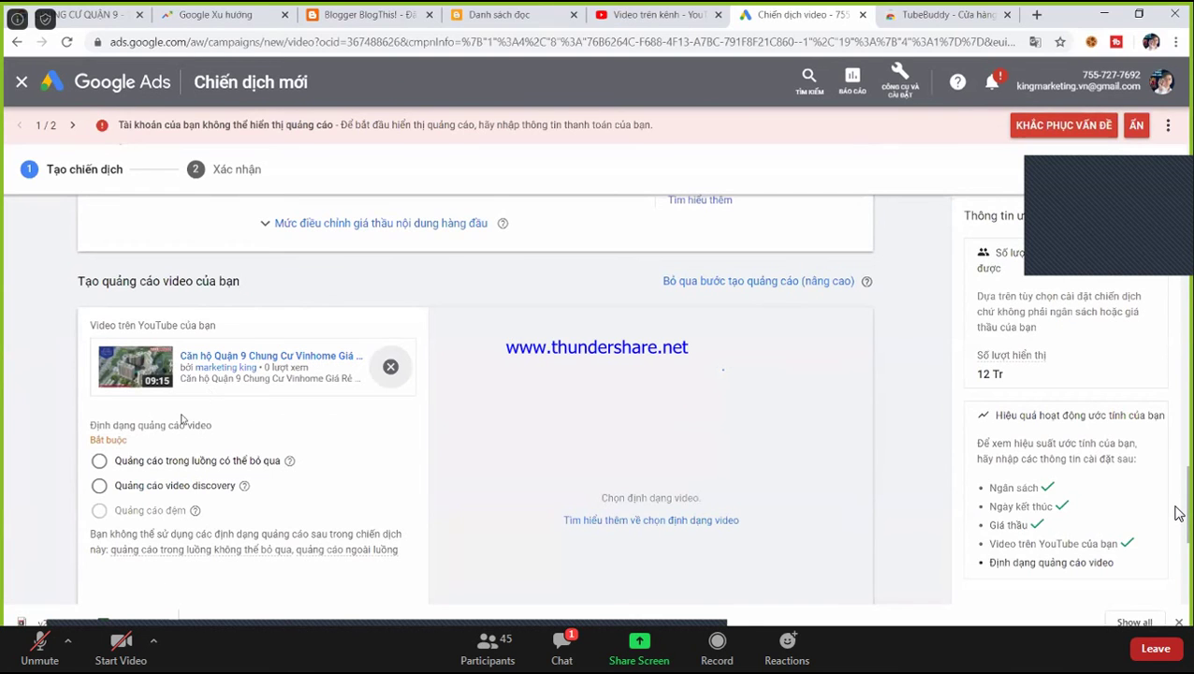
pyautogui.click(99, 460)
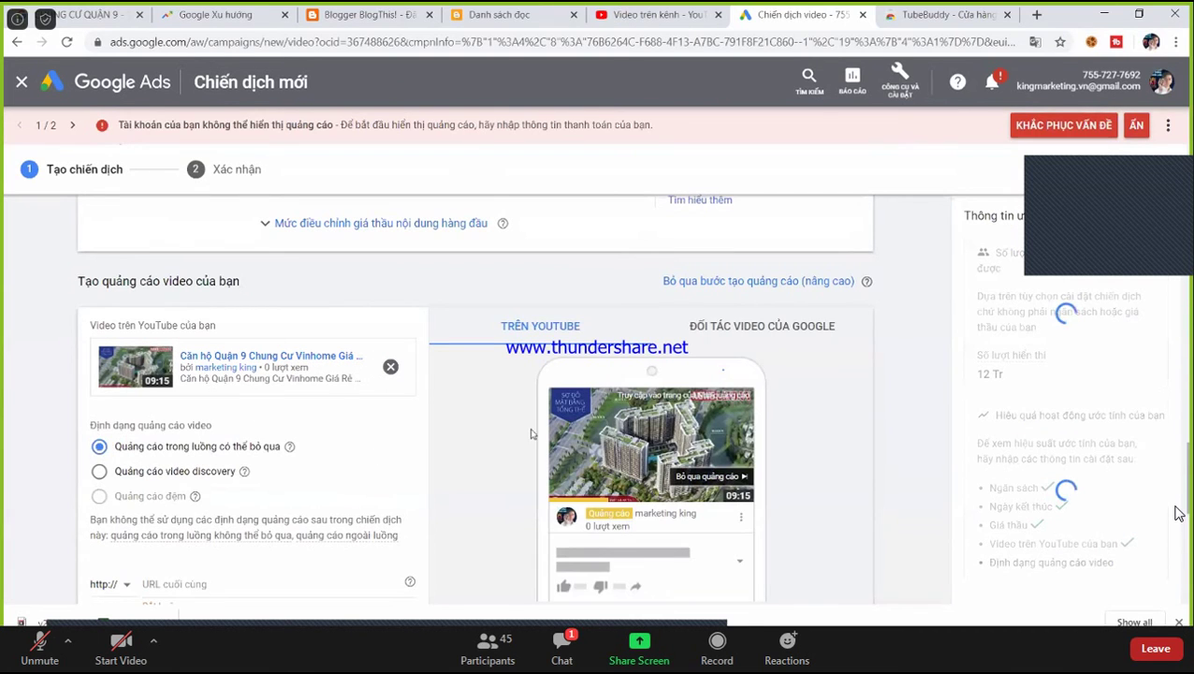
pyautogui.scroll(-1, 1178, 513)
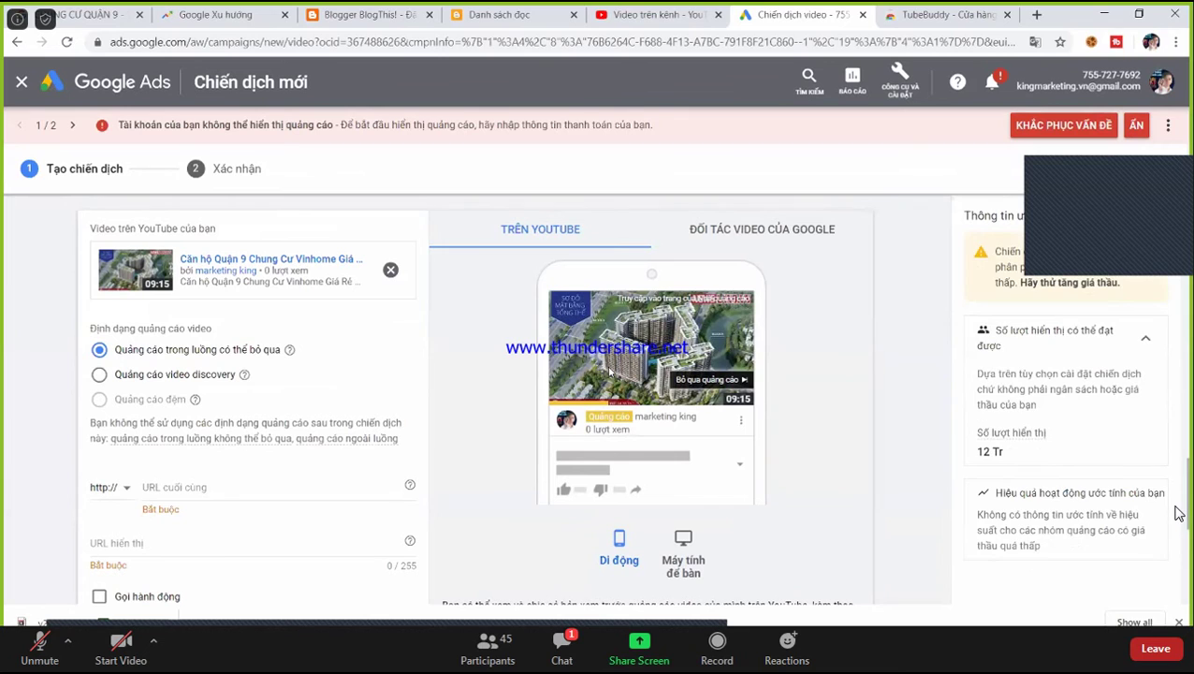
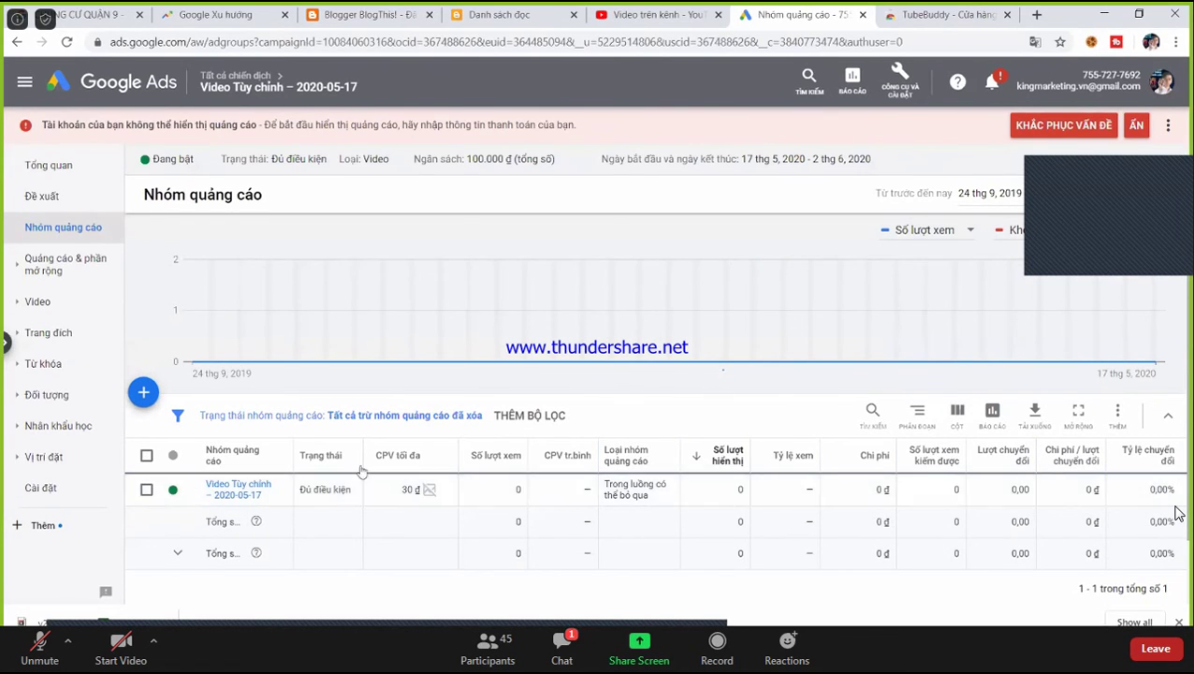
# Pause the campaign's ad group Video Tùy chỉnh – 2020-05-17
pyautogui.click(191, 489)
pyautogui.click(208, 524)
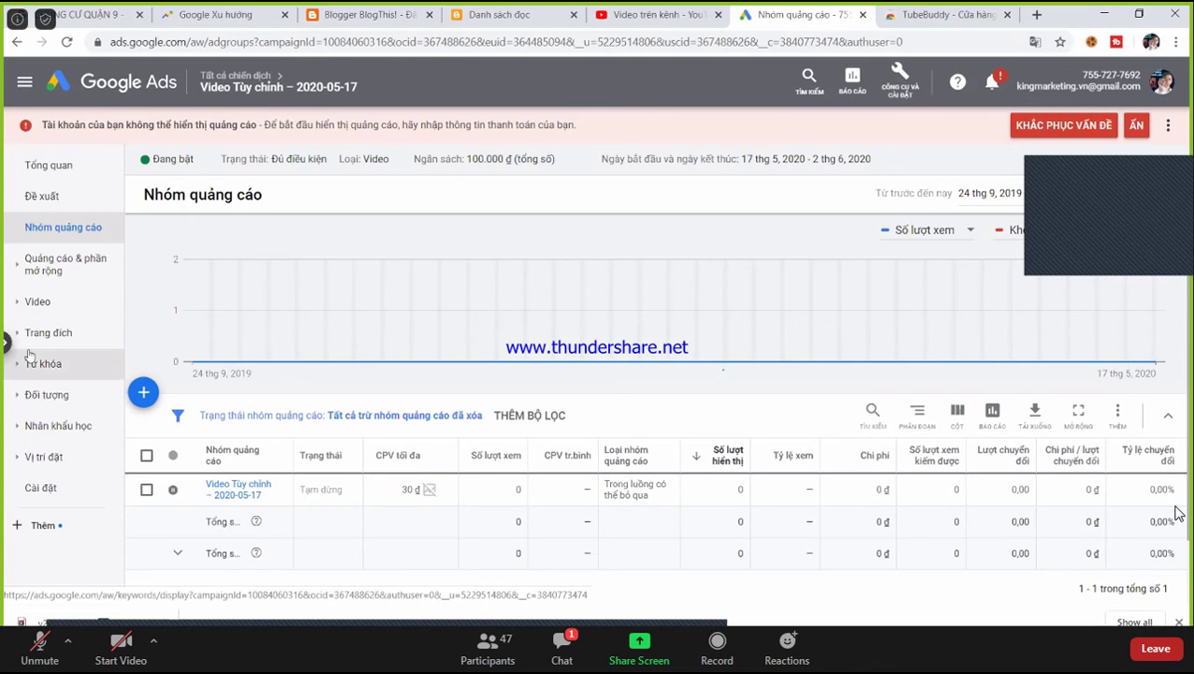
# Examine the campaign's overview of impressions, views and cost, and its video performance list
pyautogui.click(67, 169)
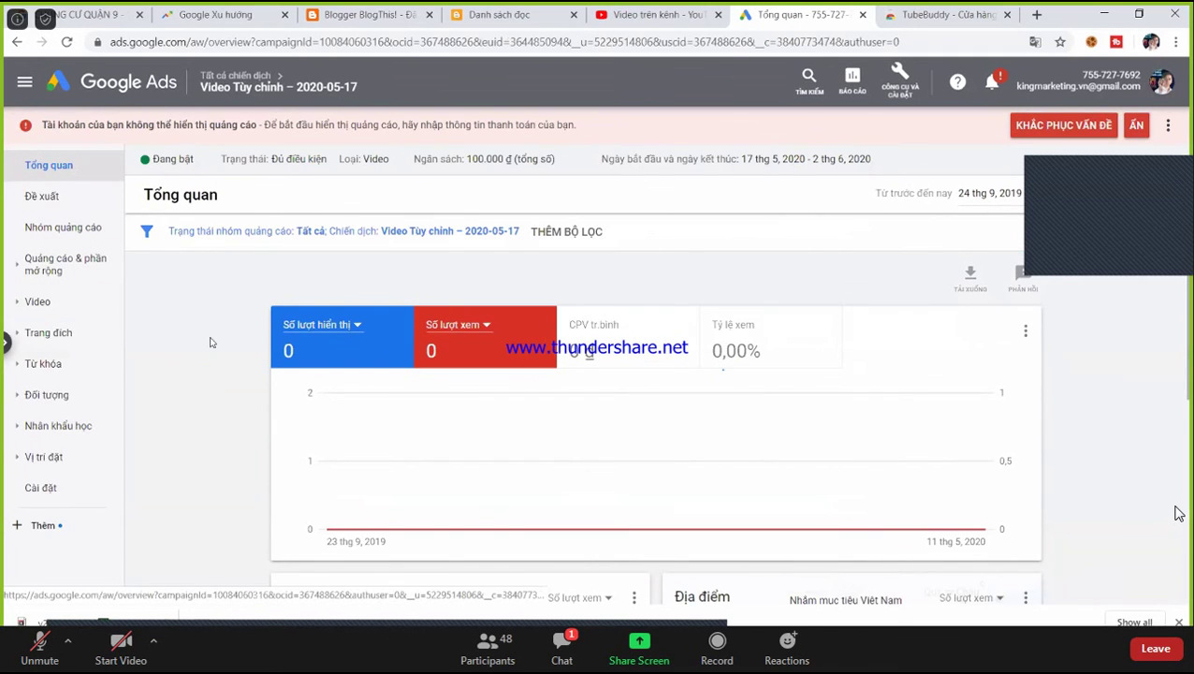
pyautogui.scroll(-4, 237, 359)
pyautogui.scroll(4, 237, 360)
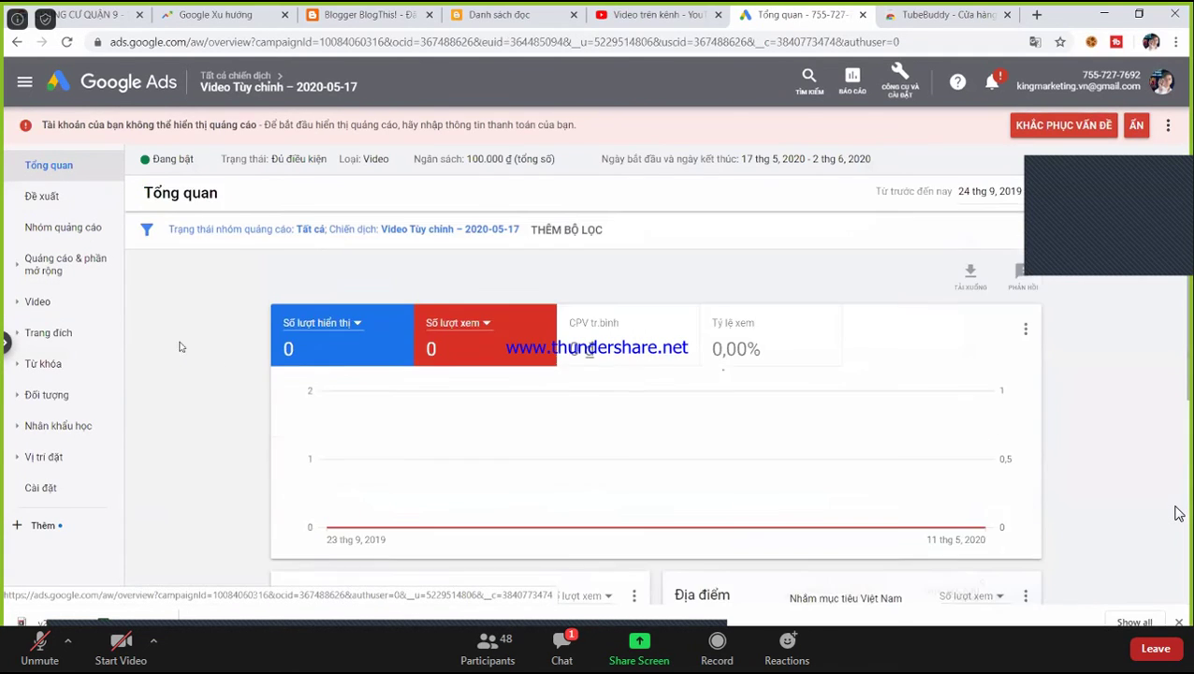
pyautogui.click(54, 299)
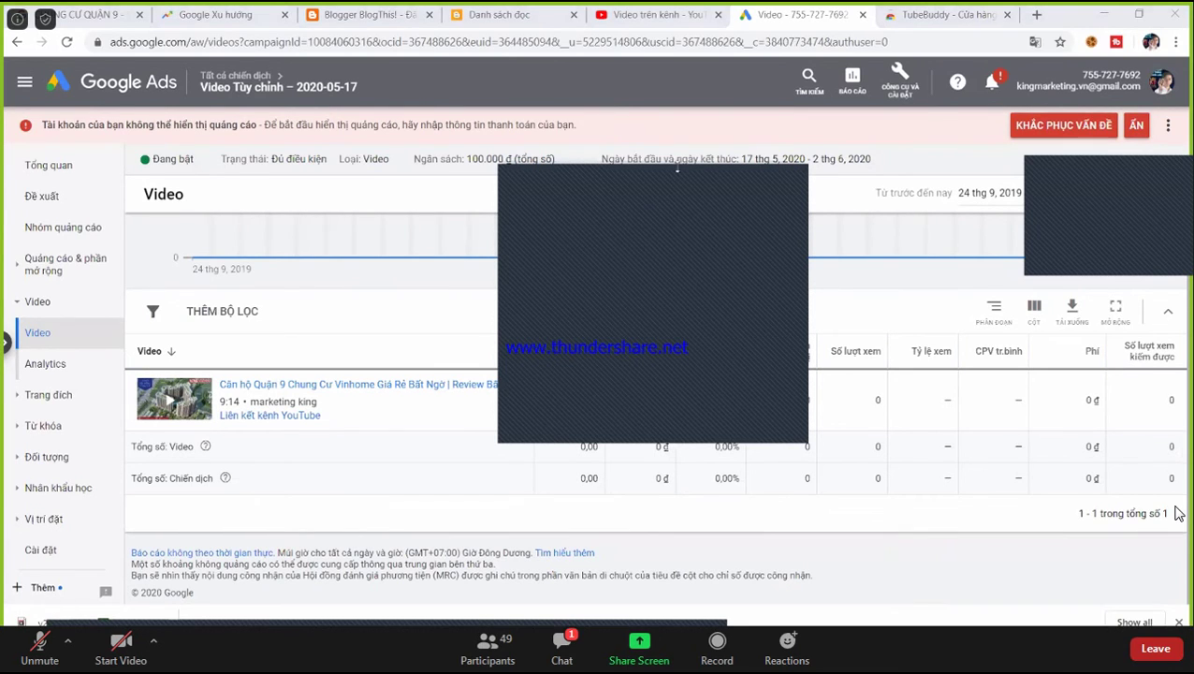
pyautogui.click(776, 168)
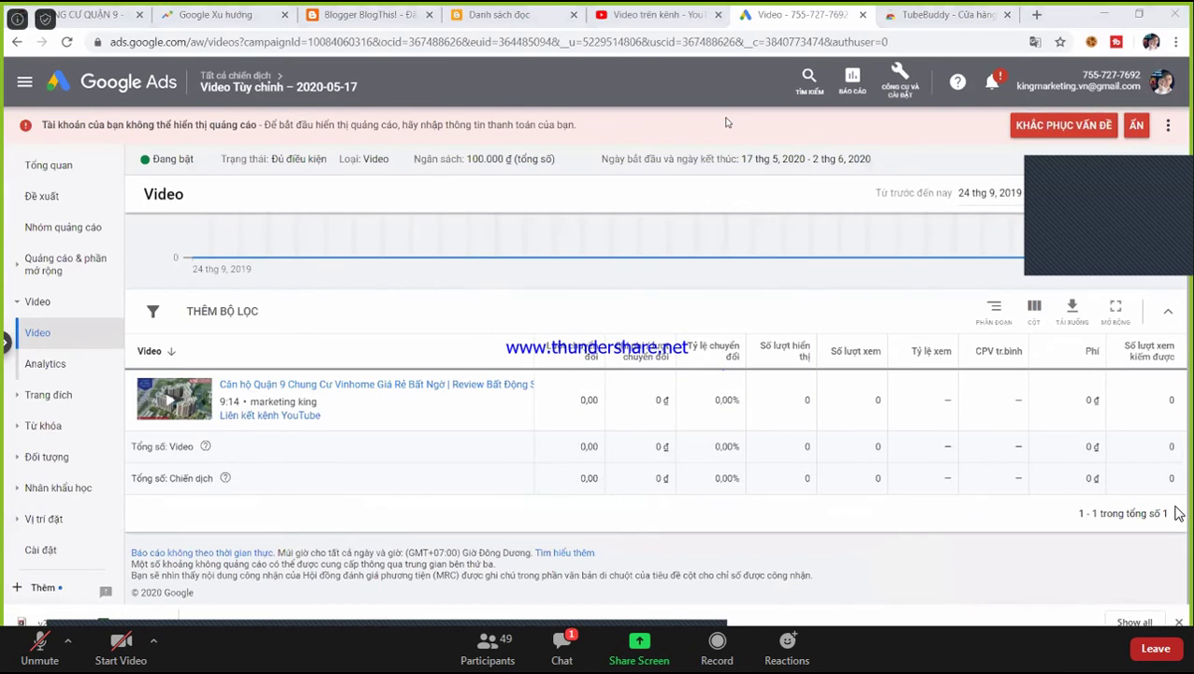
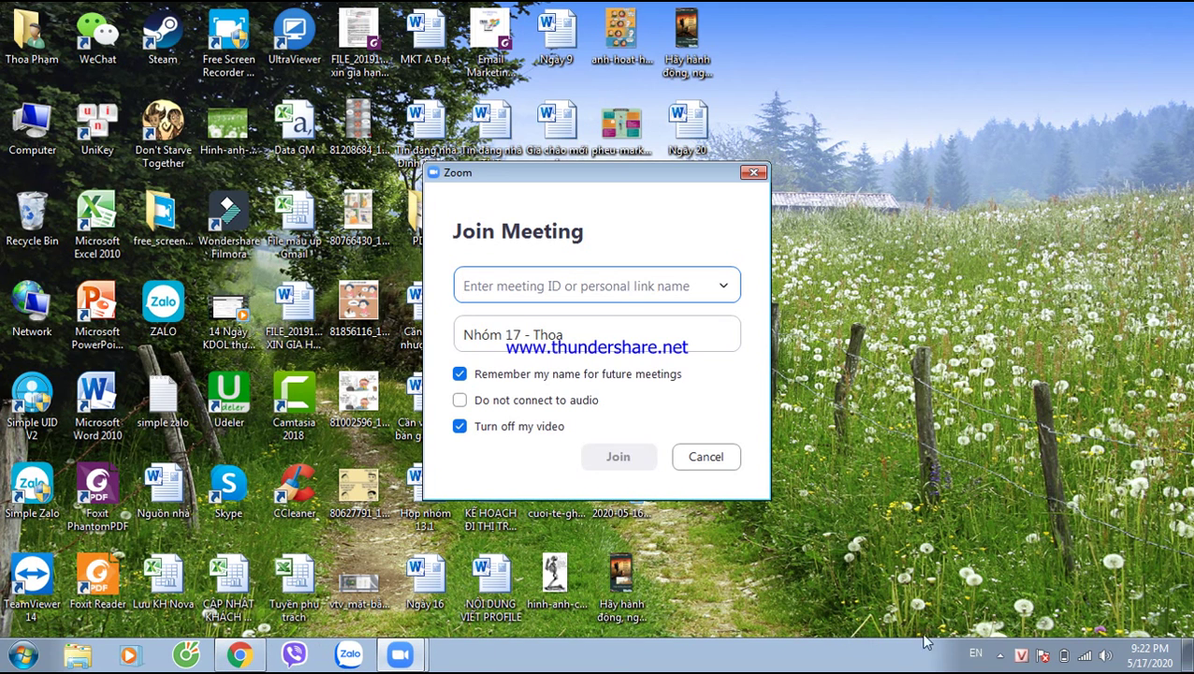
# Bring up the Free Screen Recorder window from the hidden background programs and move the Zoom Join Meeting dialog off it
pyautogui.click(994, 654)
pyautogui.click(995, 654)
pyautogui.click(994, 654)
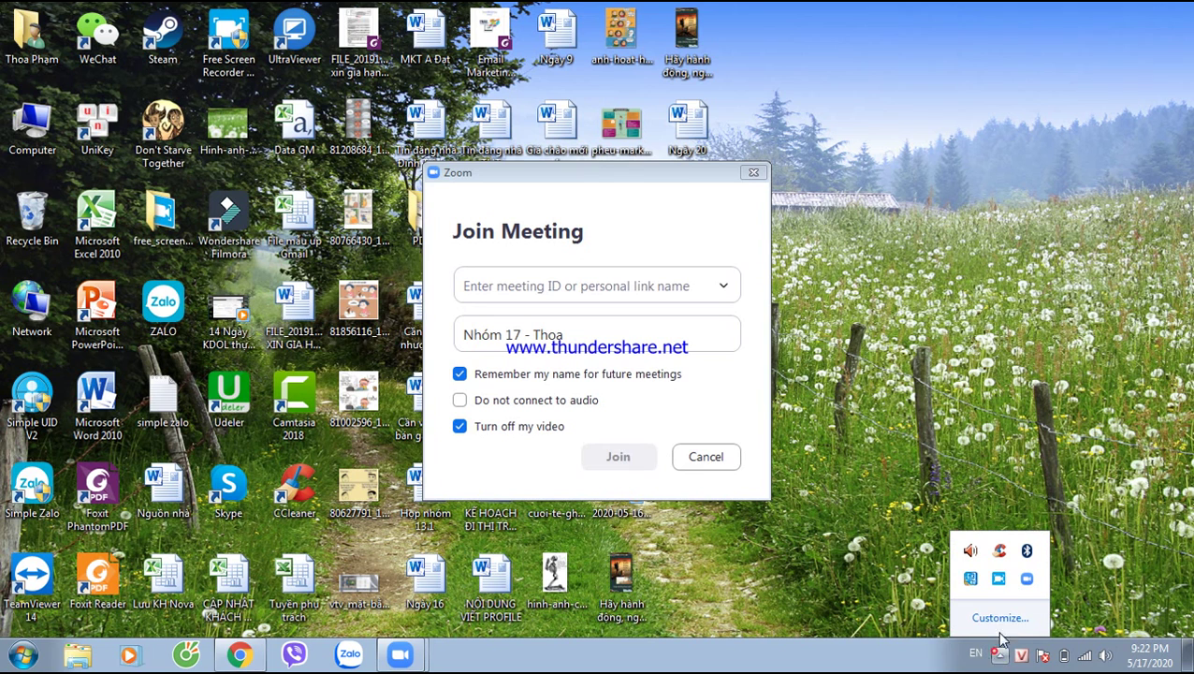
pyautogui.click(1001, 578)
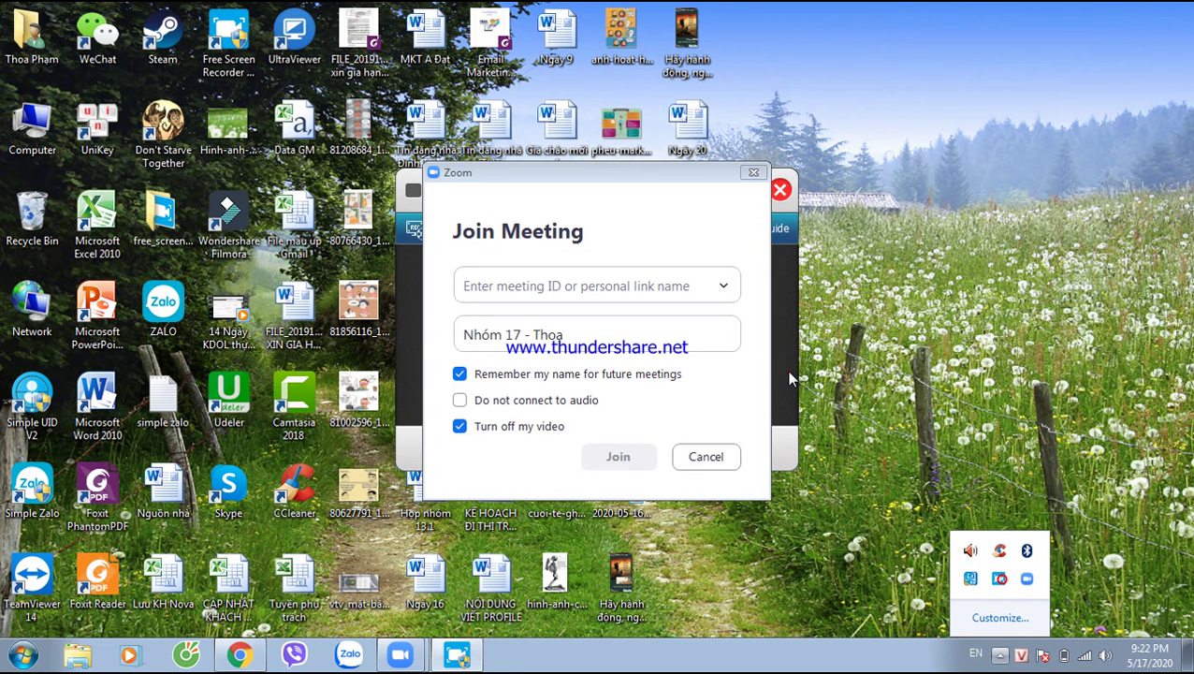
pyautogui.moveTo(733, 173); pyautogui.dragTo(1188, 207)
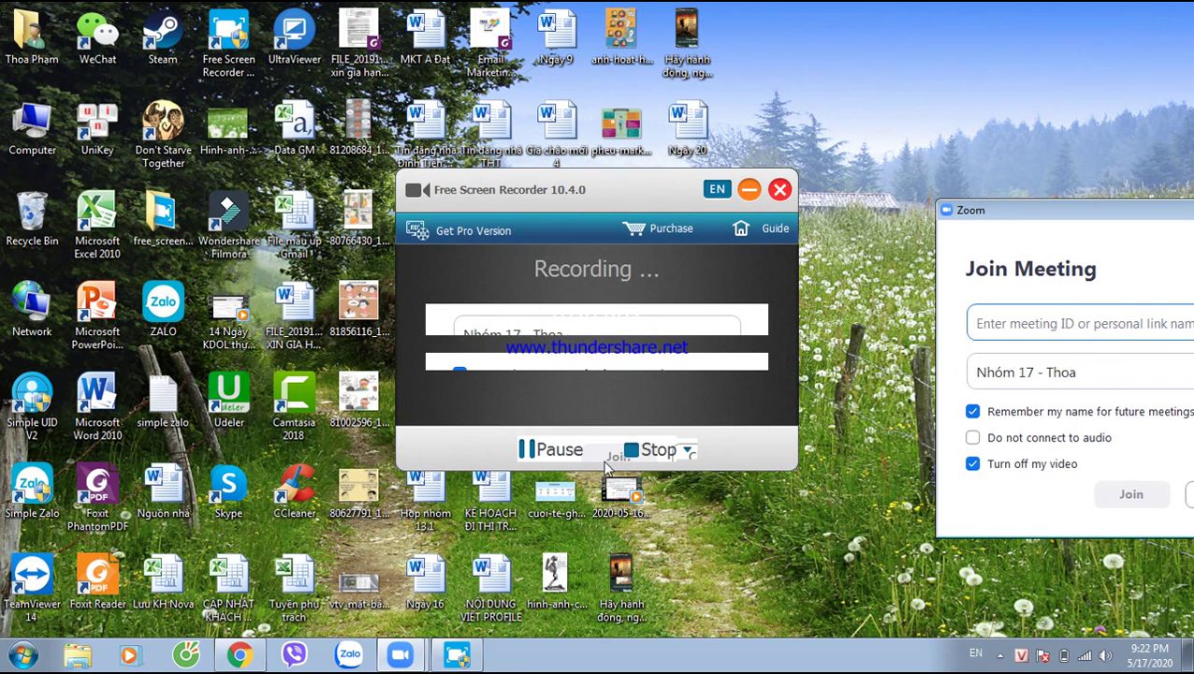